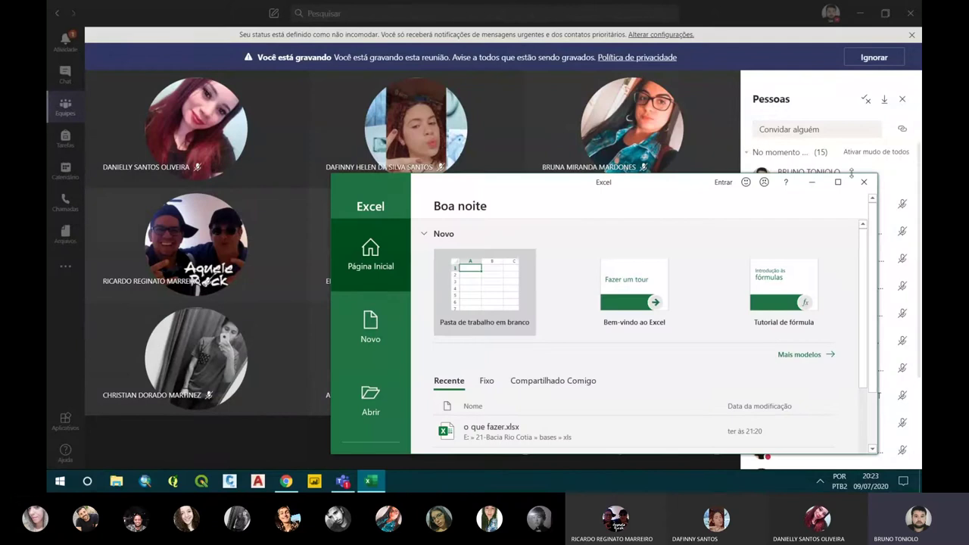
- Maximize the Excel window and create a blank workbook
click(838, 182)
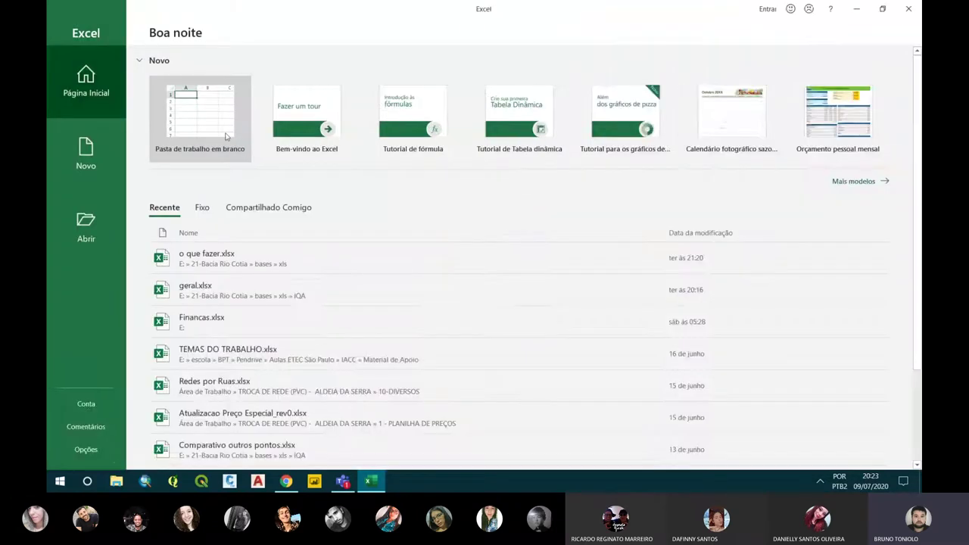
click(218, 130)
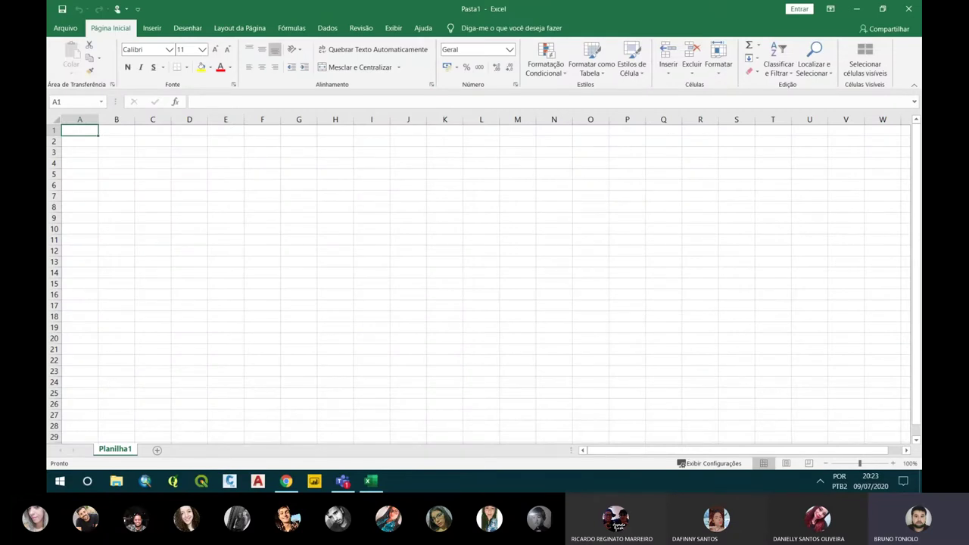
- Switch to Chrome, maximize it and open the Projetos-padrão page on cub.org.br
click(285, 481)
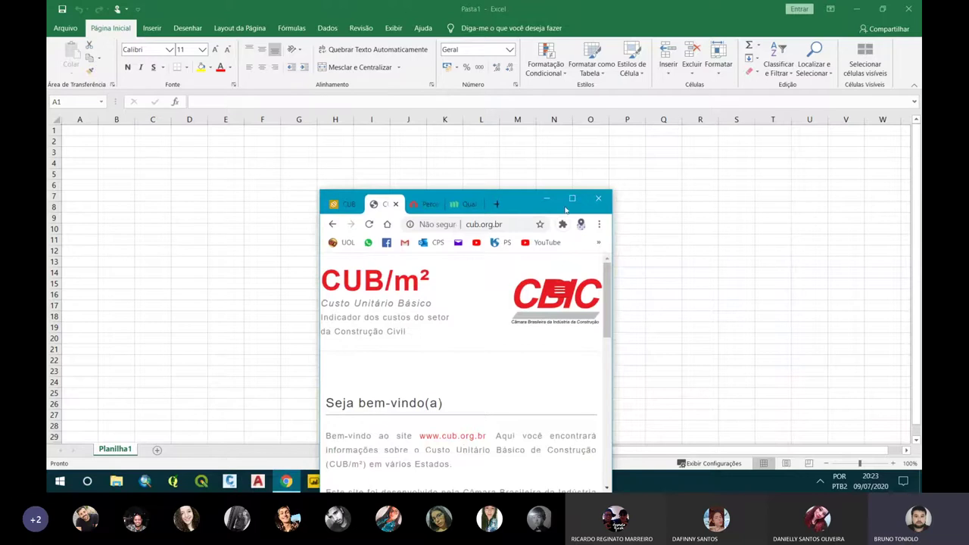
click(571, 199)
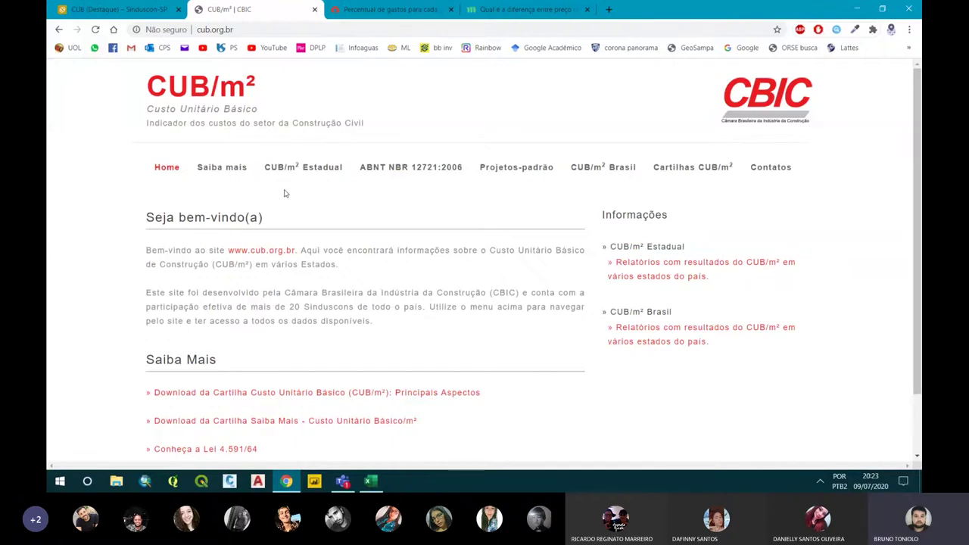
click(520, 172)
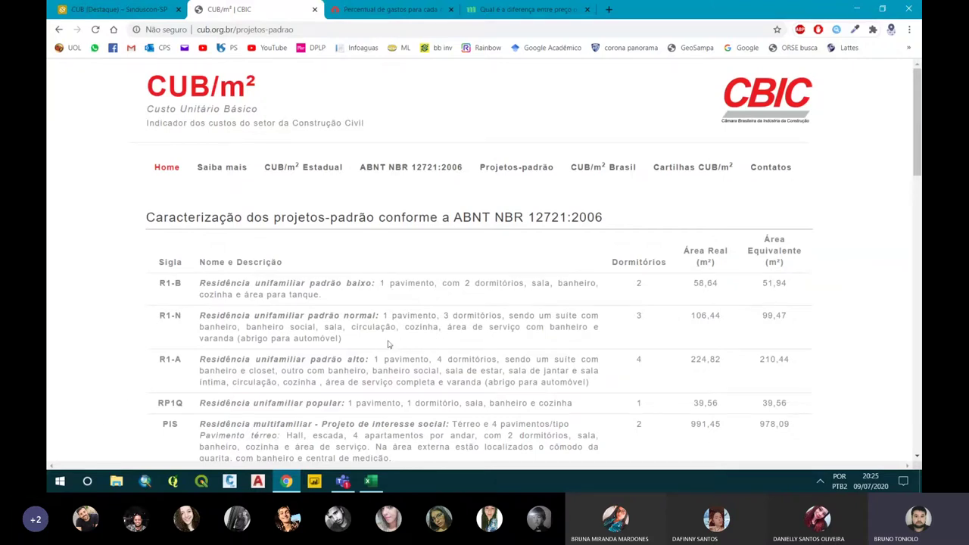
- Examine the ABNT NBR 12721:2006 standard-project table, from the single-family residences down to the commercial and industrial buildings
scroll(315, 317, down, 2)
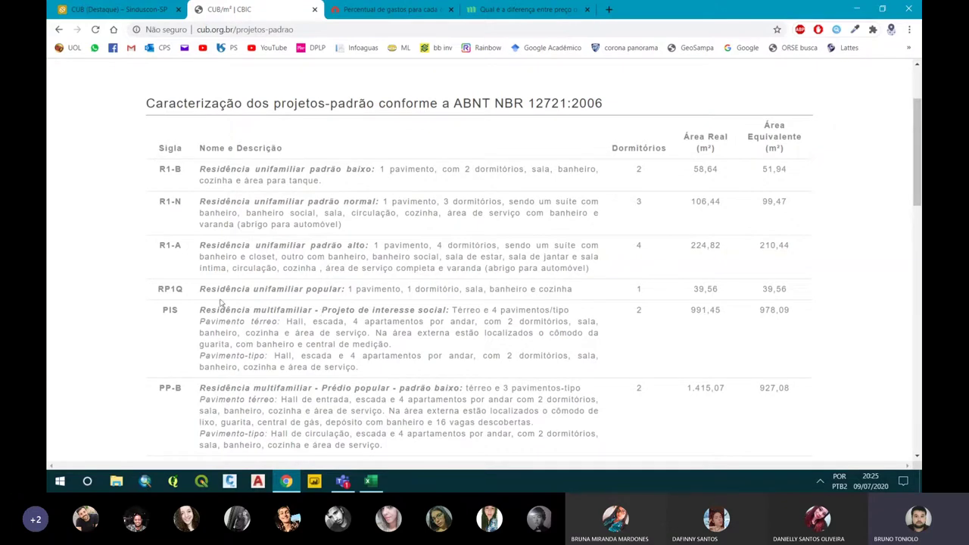
scroll(292, 331, down, 1)
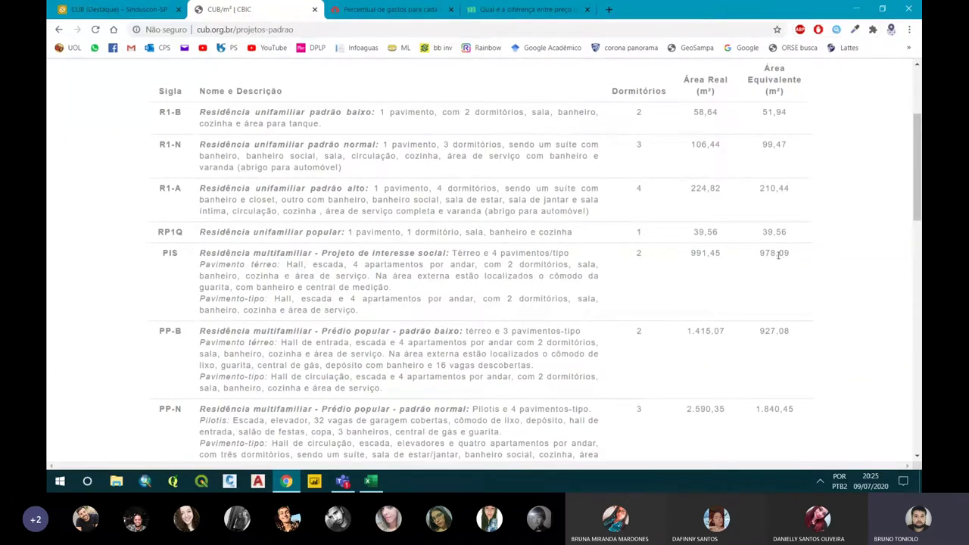
scroll(778, 255, down, 10)
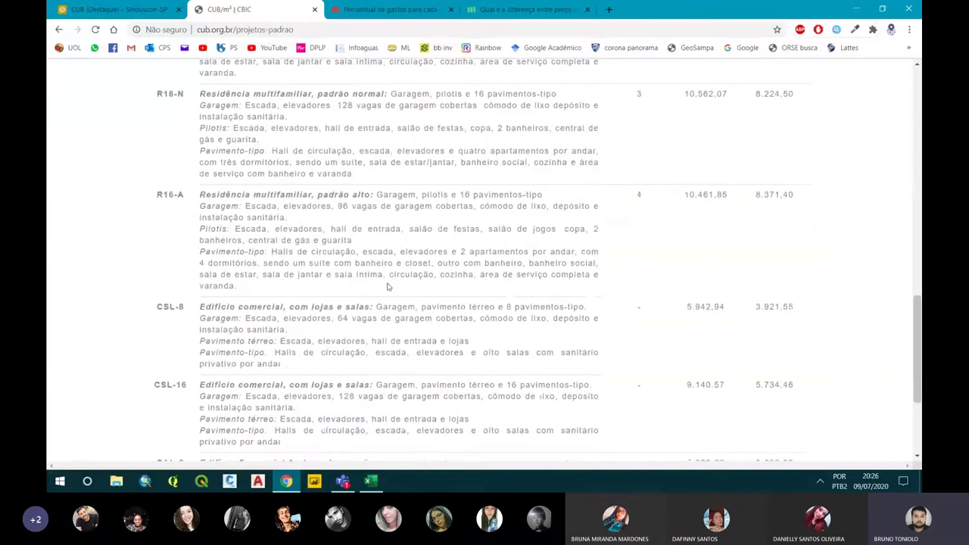
scroll(352, 288, down, 3)
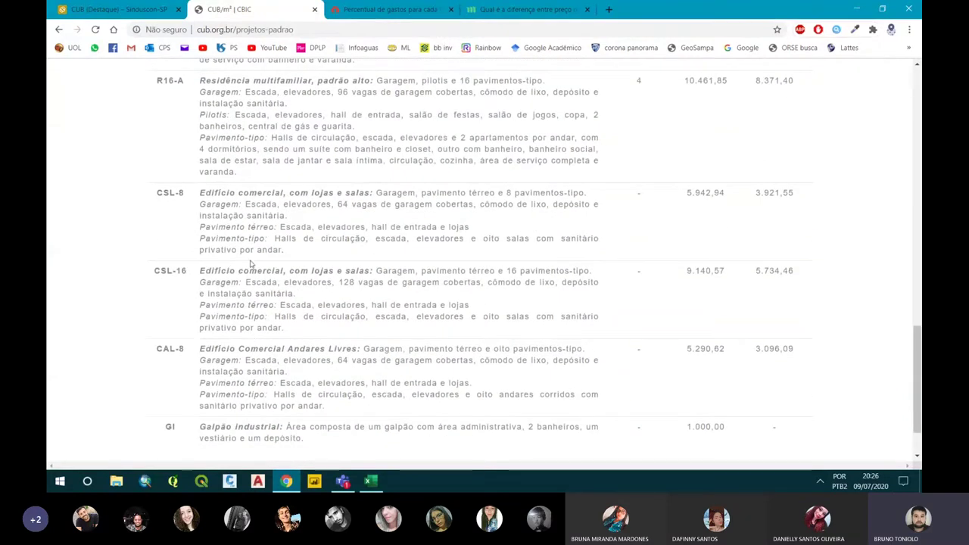
scroll(311, 292, up, 12)
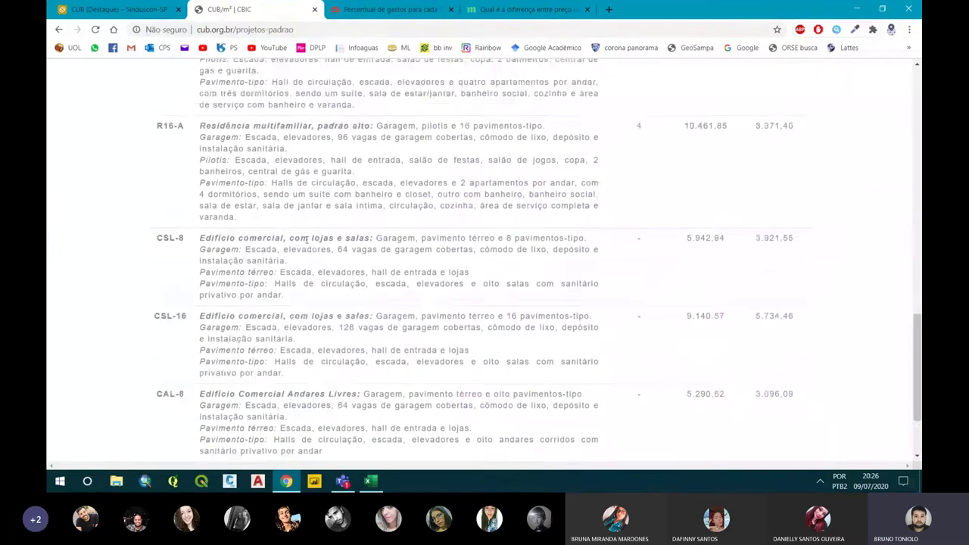
scroll(311, 292, up, 2)
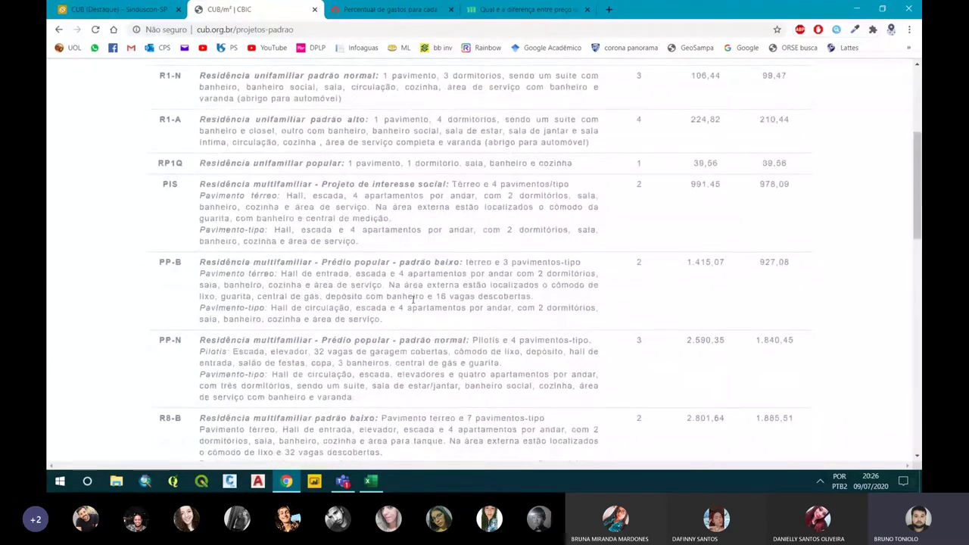
scroll(412, 299, up, 1)
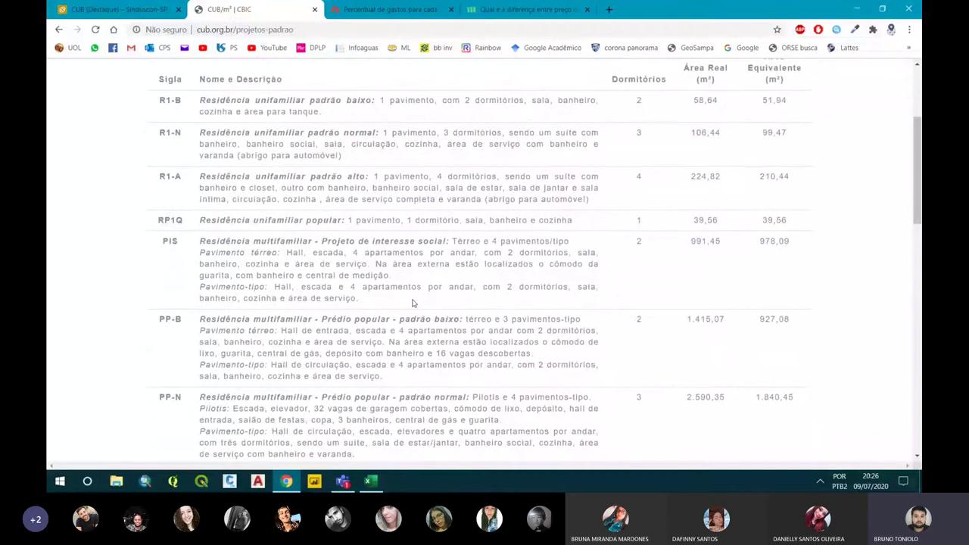
scroll(413, 303, up, 3)
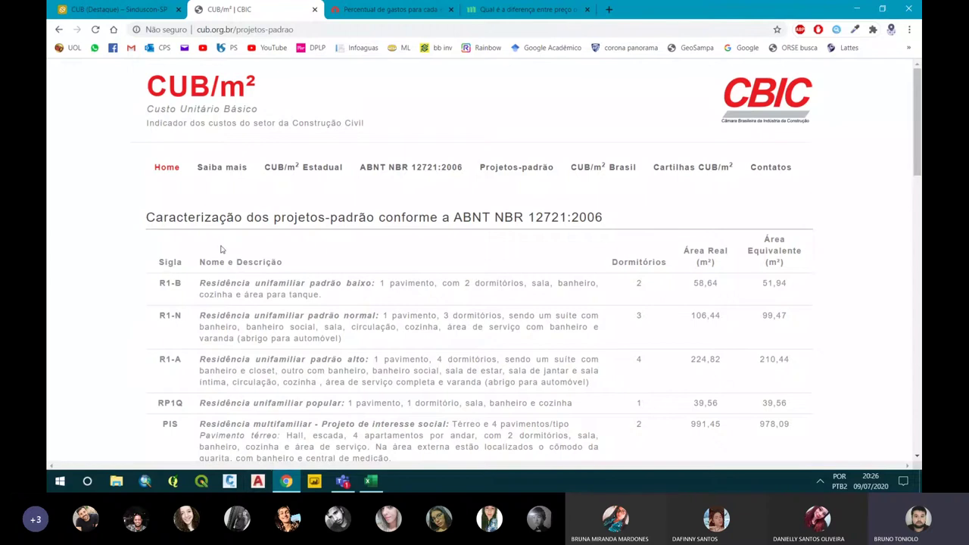
- Go to the Sinduscon-SP page's browser tab and search Google there for "valor cub sao paulo"
click(148, 13)
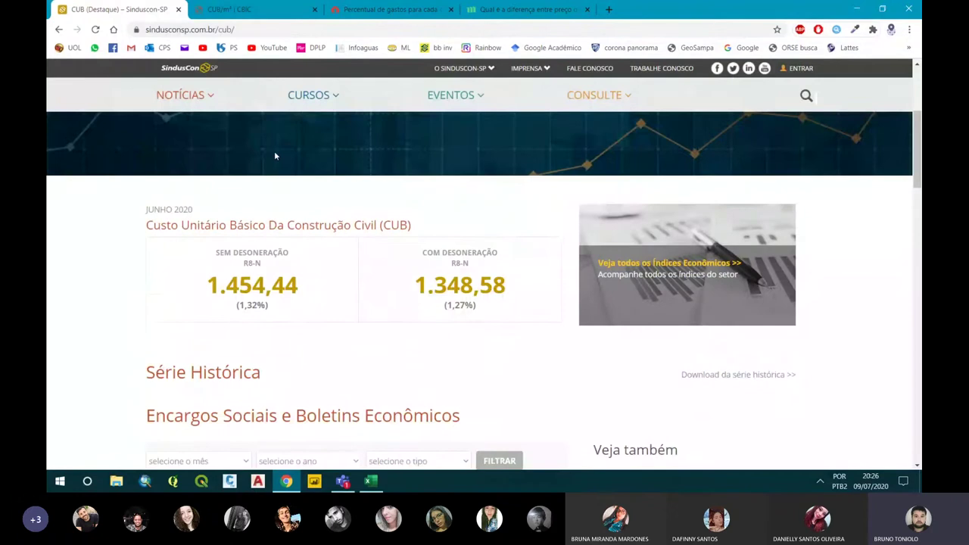
scroll(274, 156, up, 4)
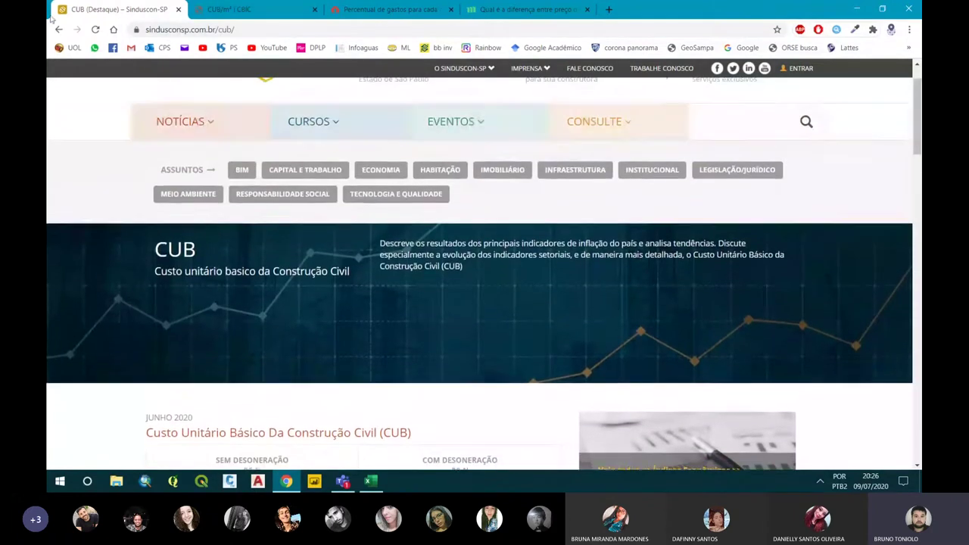
click(740, 50)
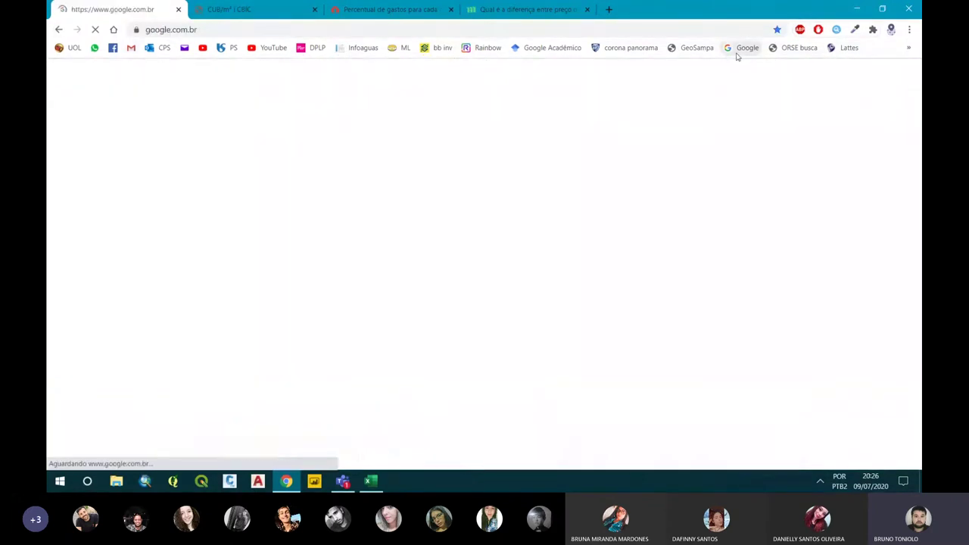
text(cuv)
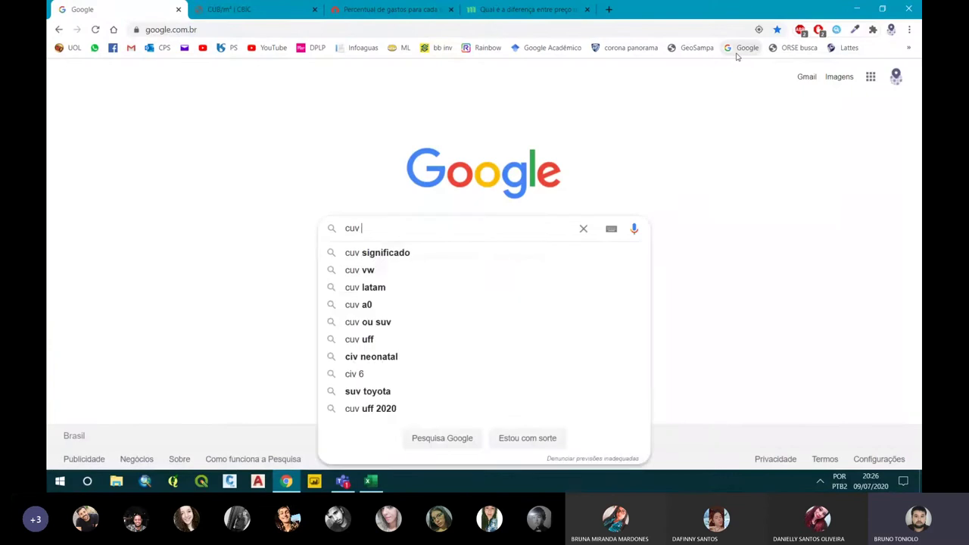
key(BackSpace)
key(BackSpace)
key(BackSpace)
key(BackSpace)
text(valor cu)
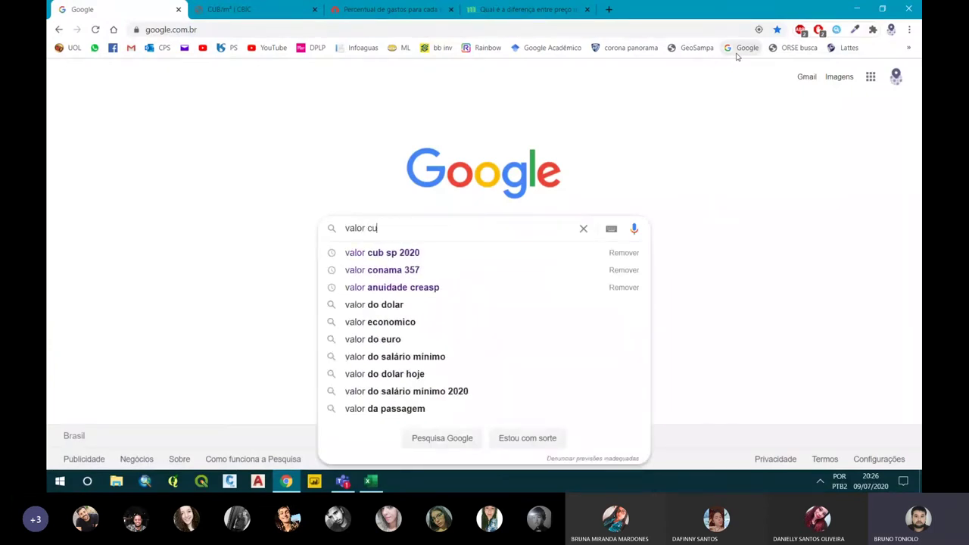
text(b sao paulo)
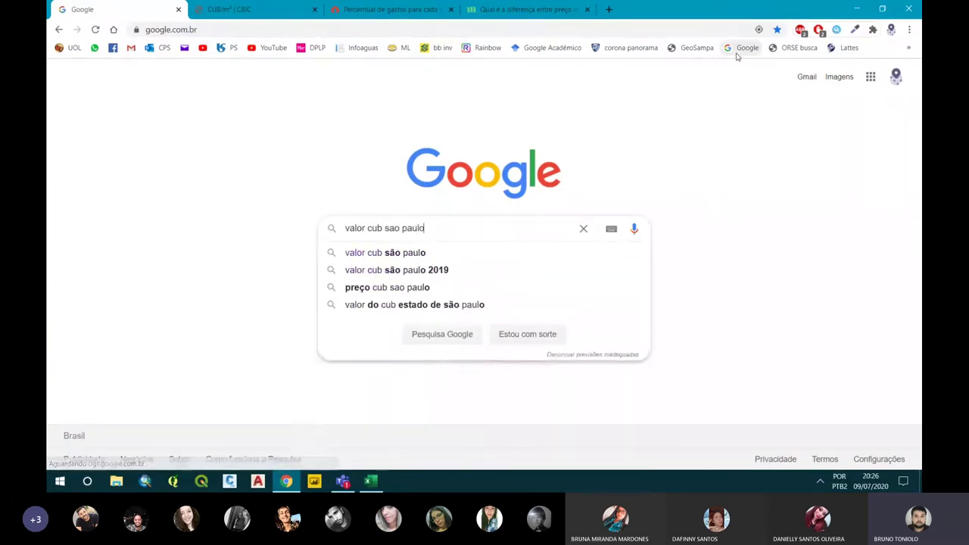
key(Return)
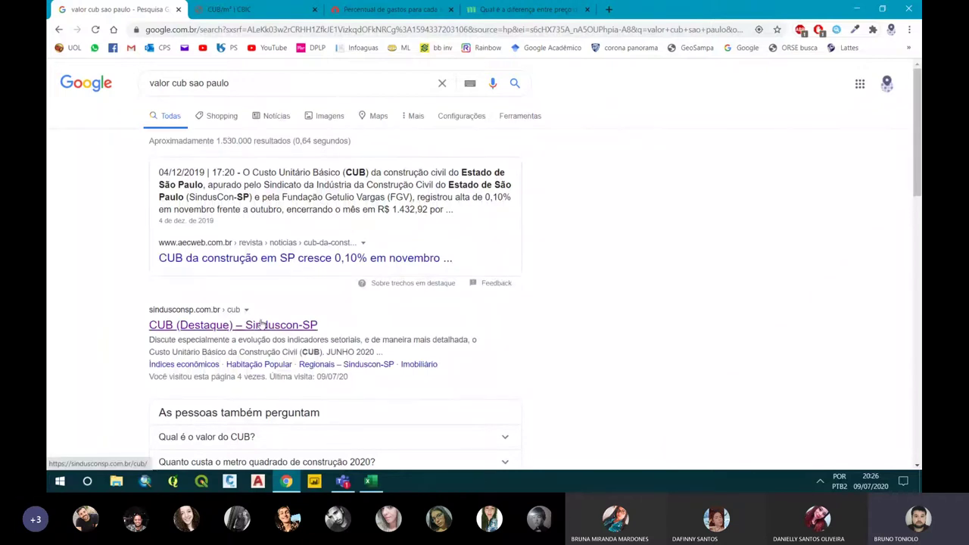
- Open the "CUB (Destaque) – Sinduscon-SP" search result and review its June 2020 CUB values and bulletin list
click(261, 324)
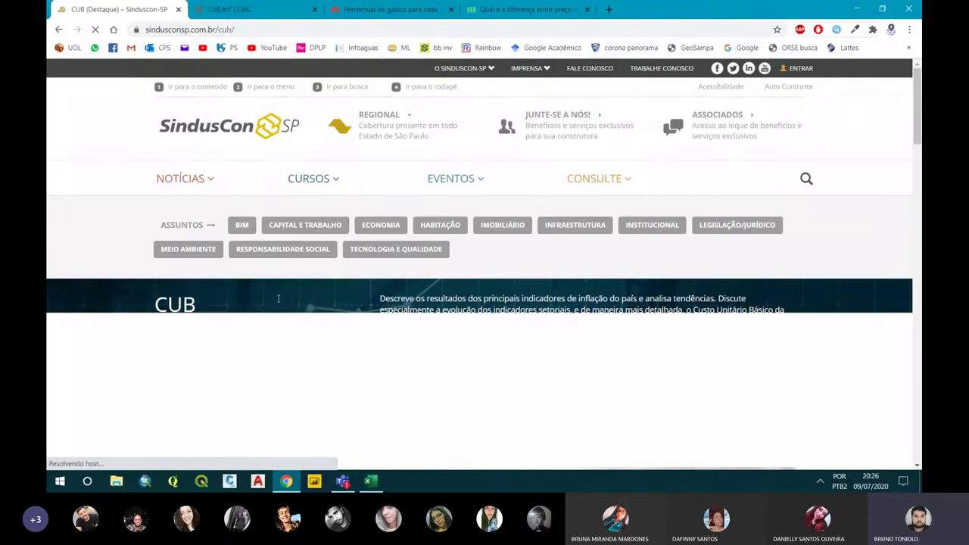
scroll(285, 249, down, 4)
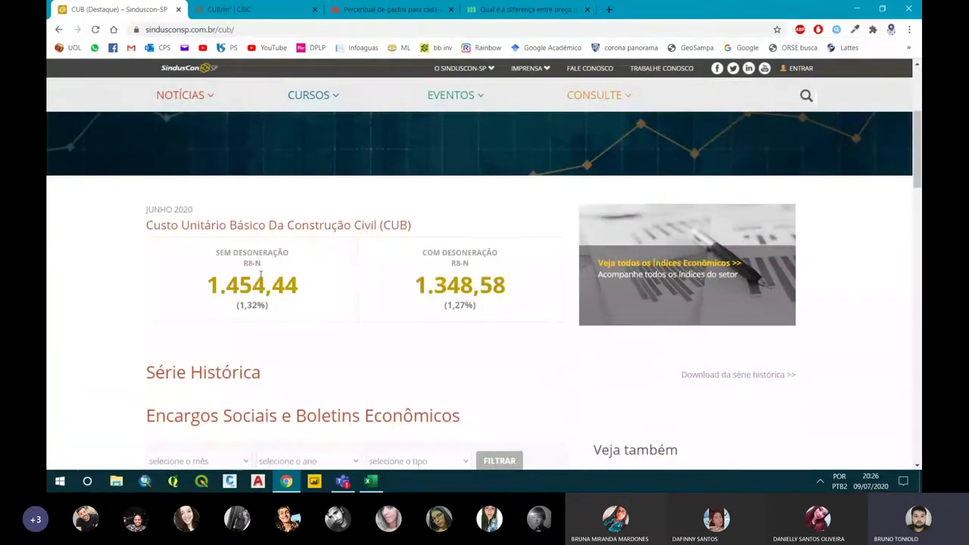
scroll(263, 266, down, 3)
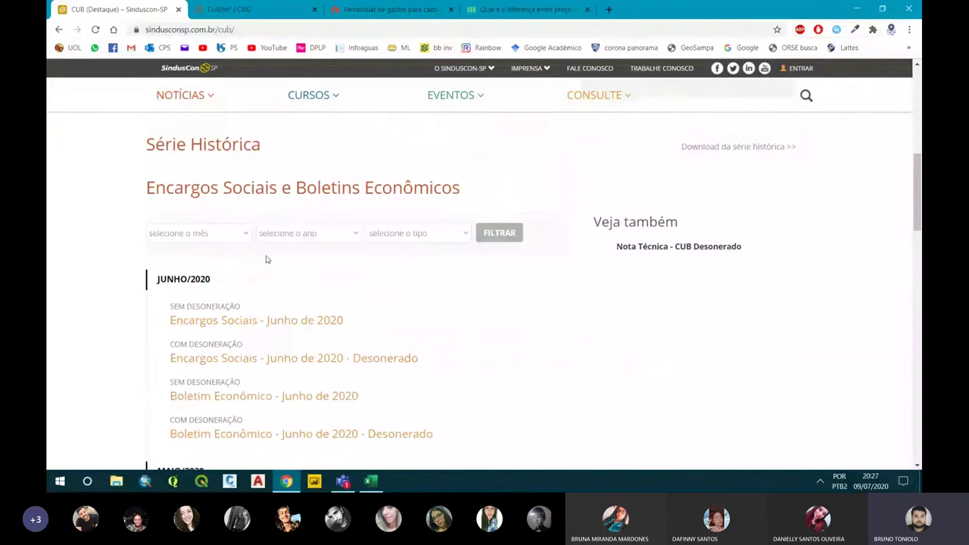
scroll(265, 259, up, 2)
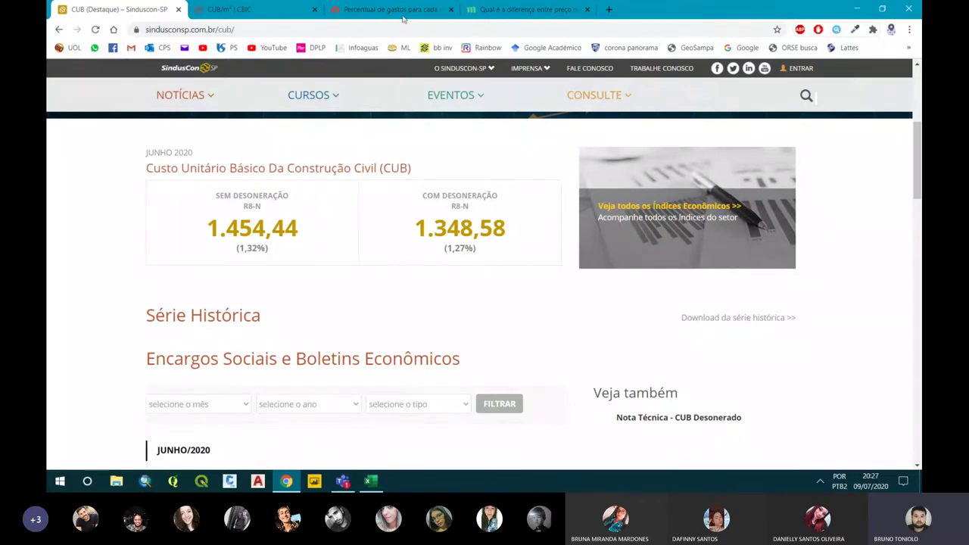
- Return to the cub.org.br standard-project table and check the description of the R8-N project type
click(219, 9)
scroll(242, 198, down, 4)
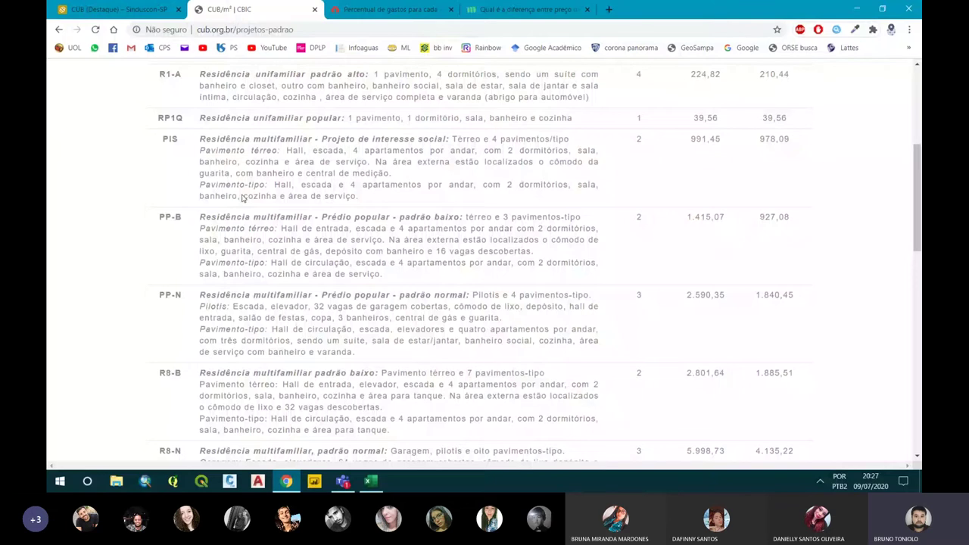
scroll(242, 198, down, 2)
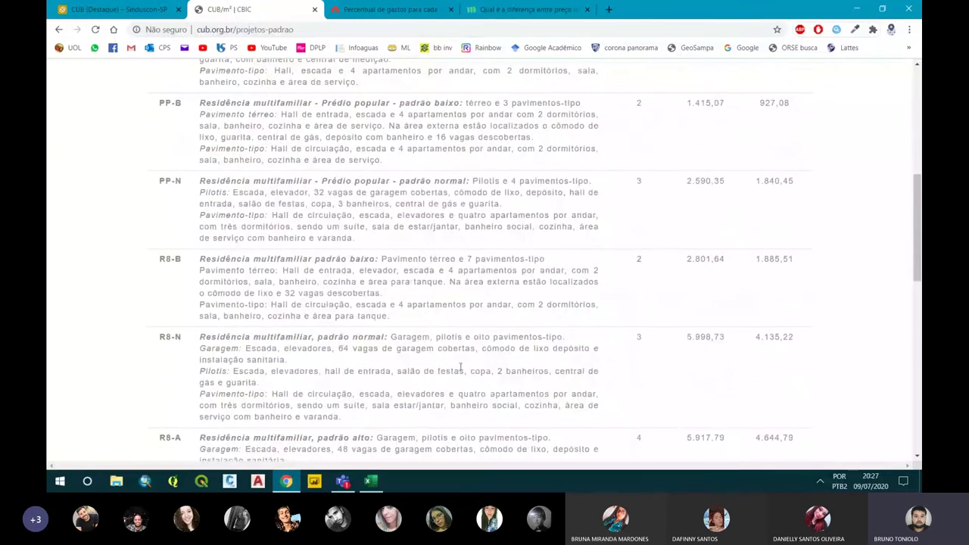
scroll(352, 324, up, 5)
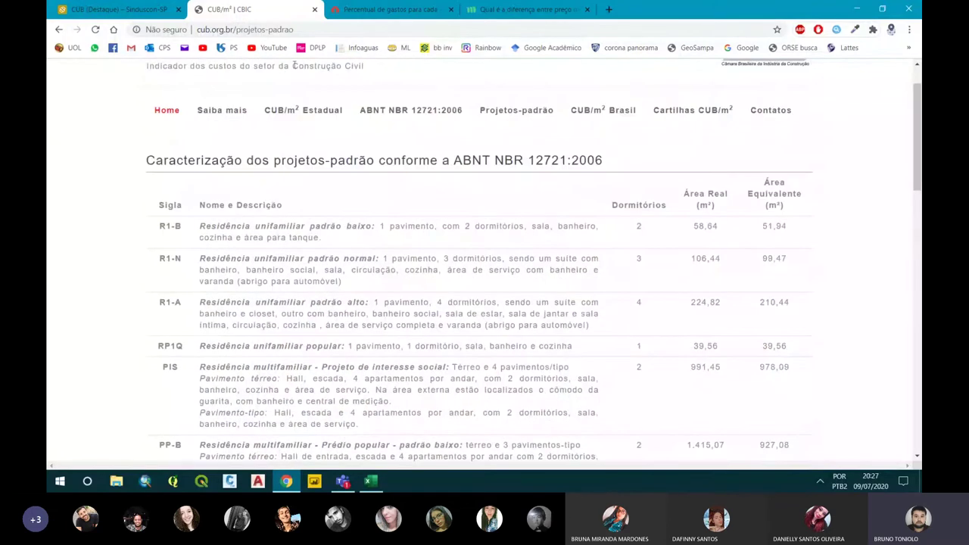
- Go back to the Sinduscon-SP CUB page and highlight the June 2020 R8-N value without desoneração
click(167, 10)
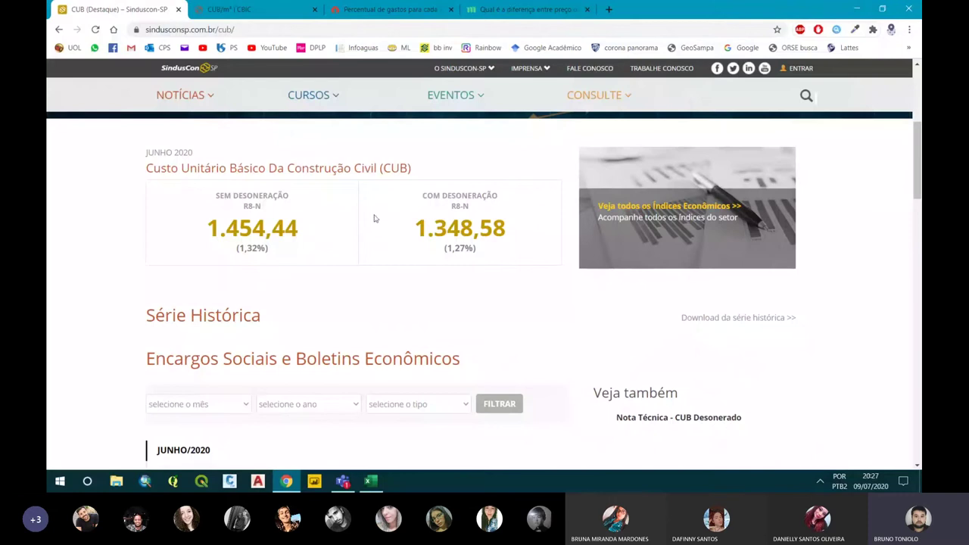
scroll(417, 241, down, 1)
scroll(417, 241, down, 1)
scroll(342, 242, up, 1)
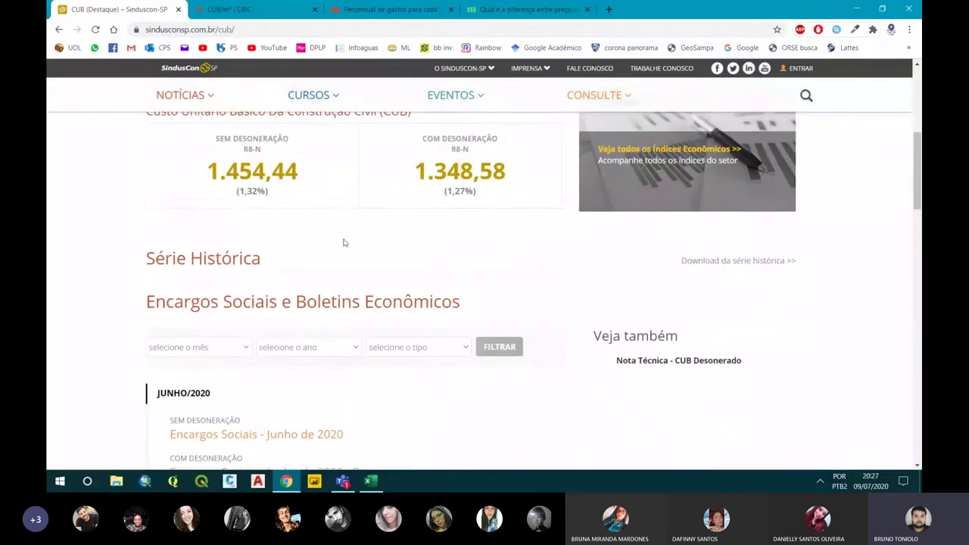
scroll(346, 247, up, 1)
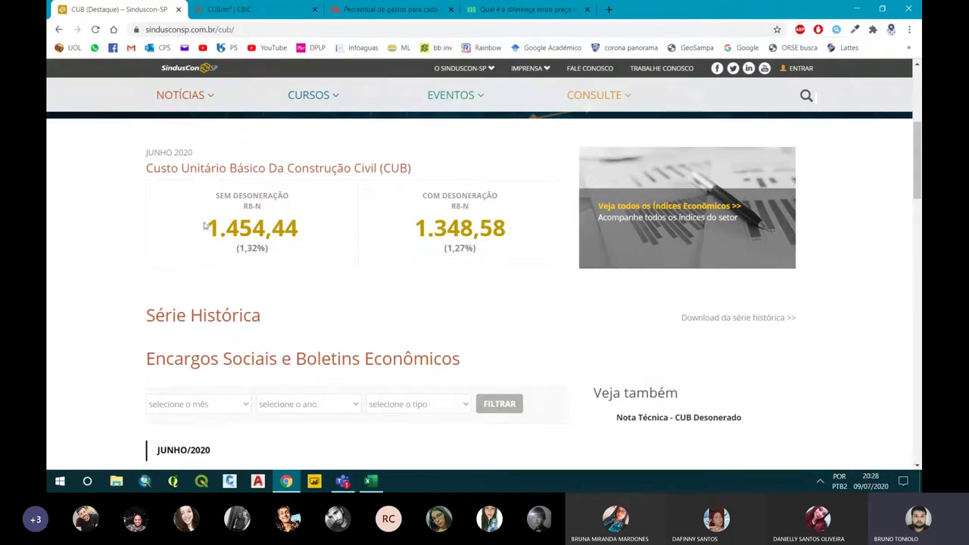
drag(204, 227, 300, 225)
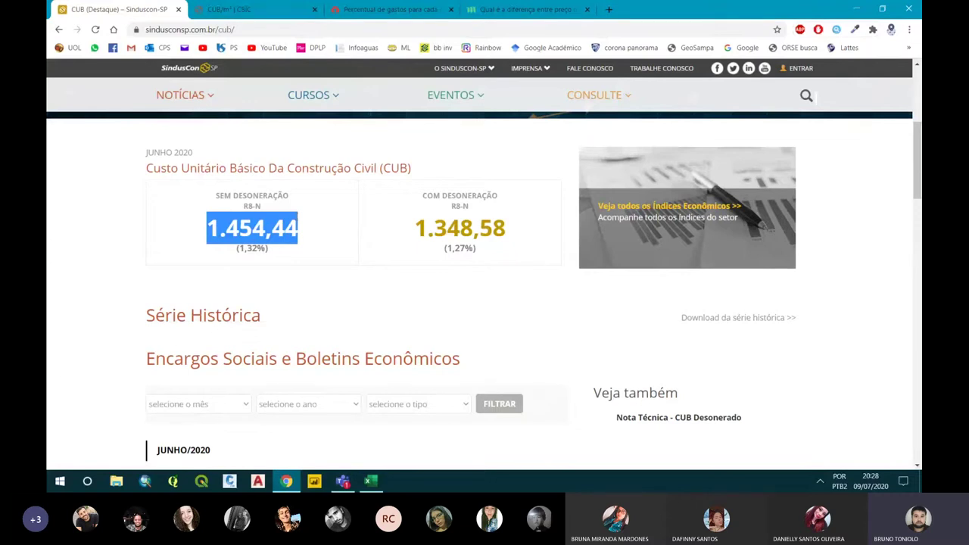
- Review the Sinduscon-SP page's June 2020 R8-N values and its list of social-charge and economic bulletin documents with and without desoneração
scroll(314, 221, down, 2)
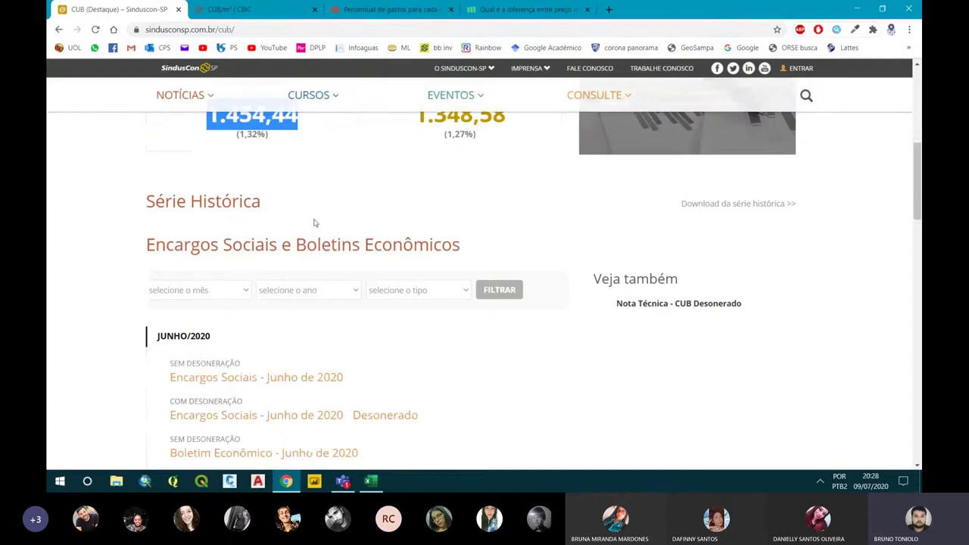
scroll(314, 221, down, 1)
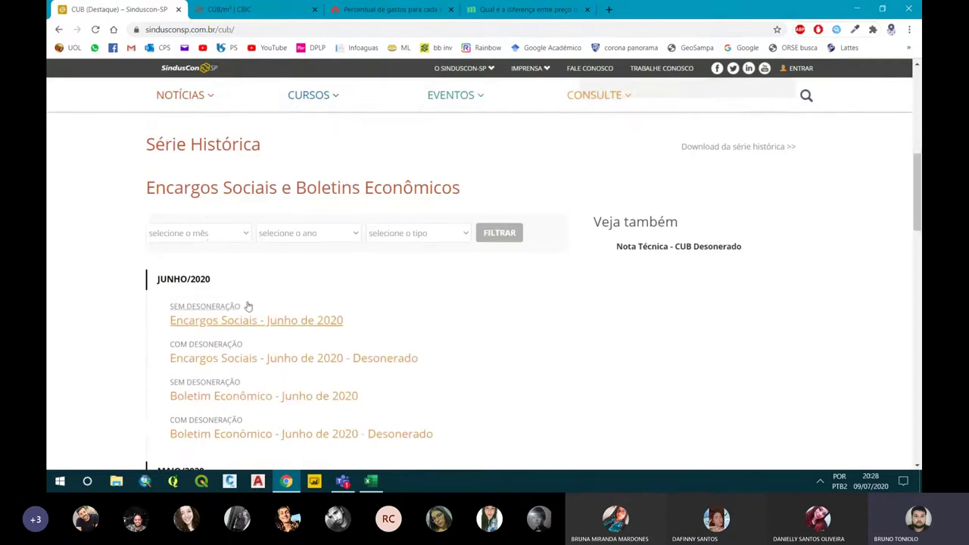
scroll(249, 306, down, 1)
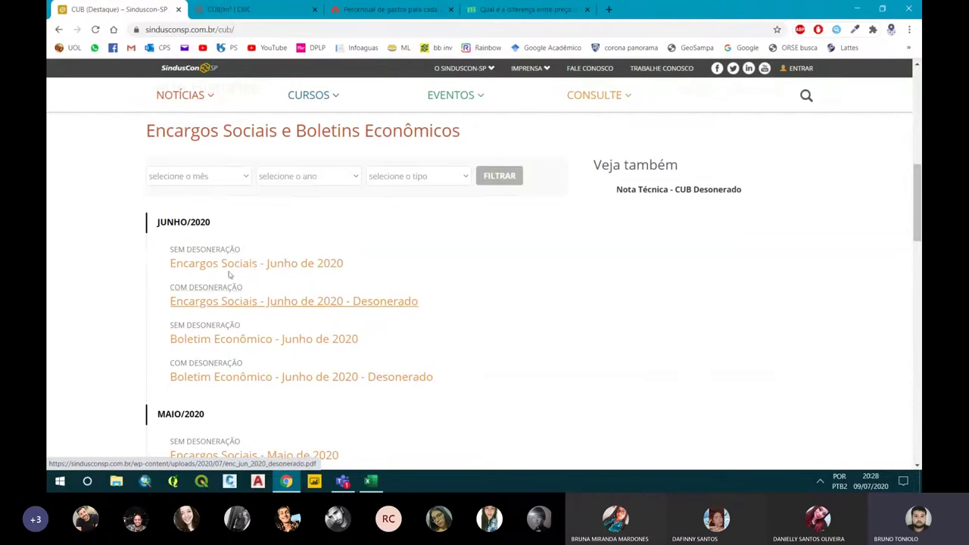
scroll(230, 275, down, 1)
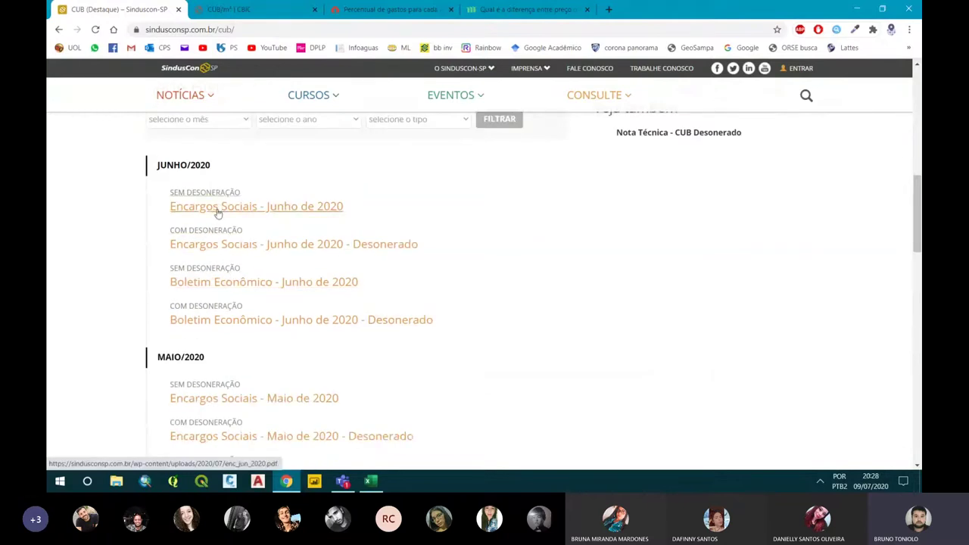
scroll(216, 220, down, 1)
scroll(227, 235, up, 2)
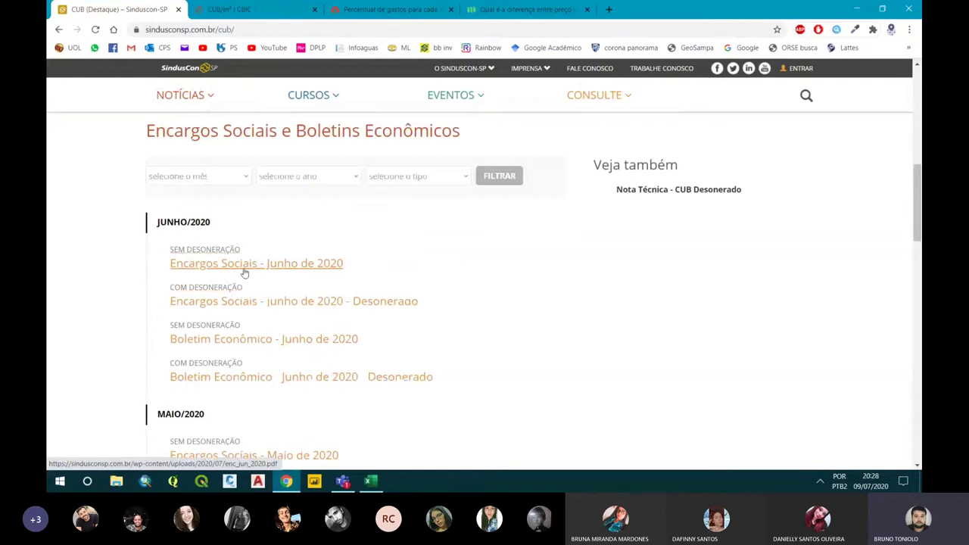
scroll(245, 272, up, 3)
double_click(244, 262)
click(310, 242)
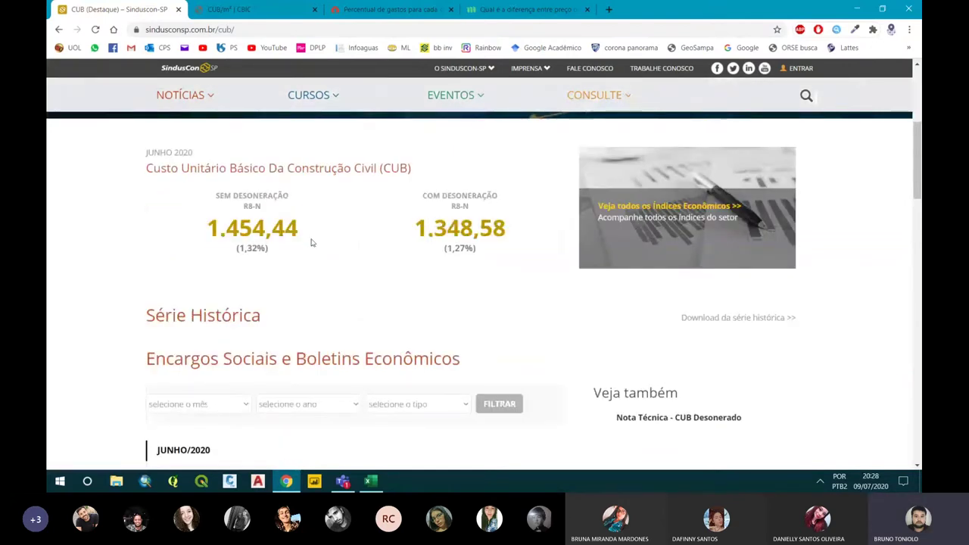
scroll(220, 231, down, 2)
scroll(220, 230, up, 2)
scroll(264, 228, down, 1)
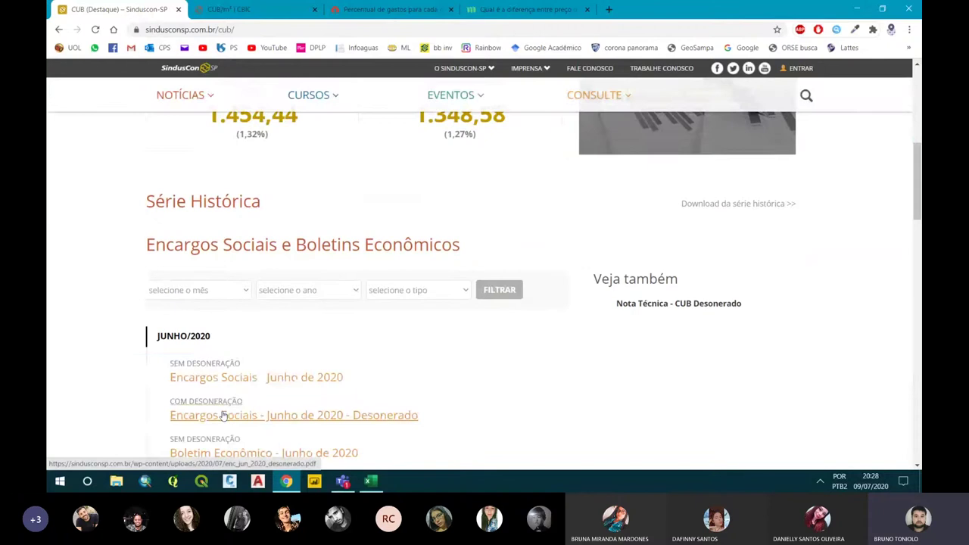
scroll(230, 386, down, 2)
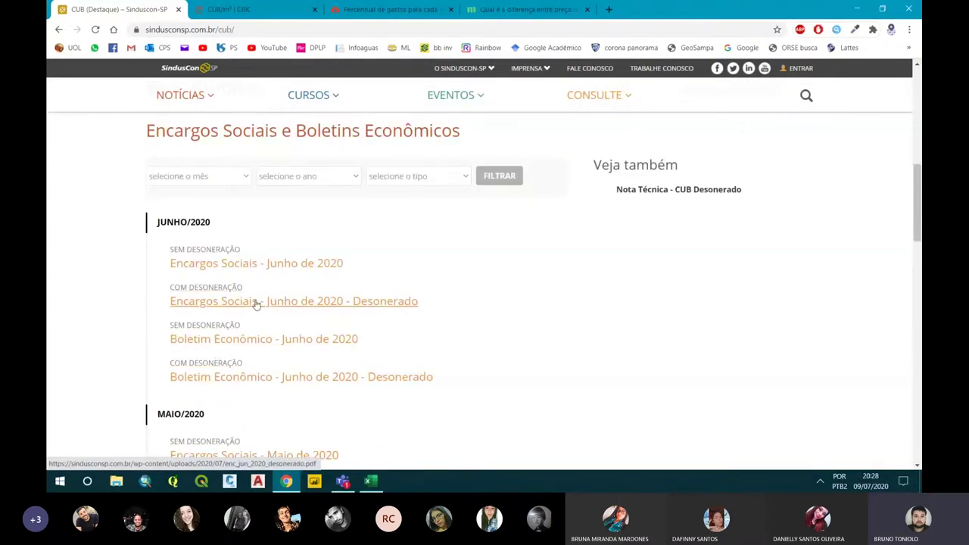
- Open the "Encargos Sociais - Junho de 2020 - Desonerado" document and examine its labour charge groups A to E
click(248, 304)
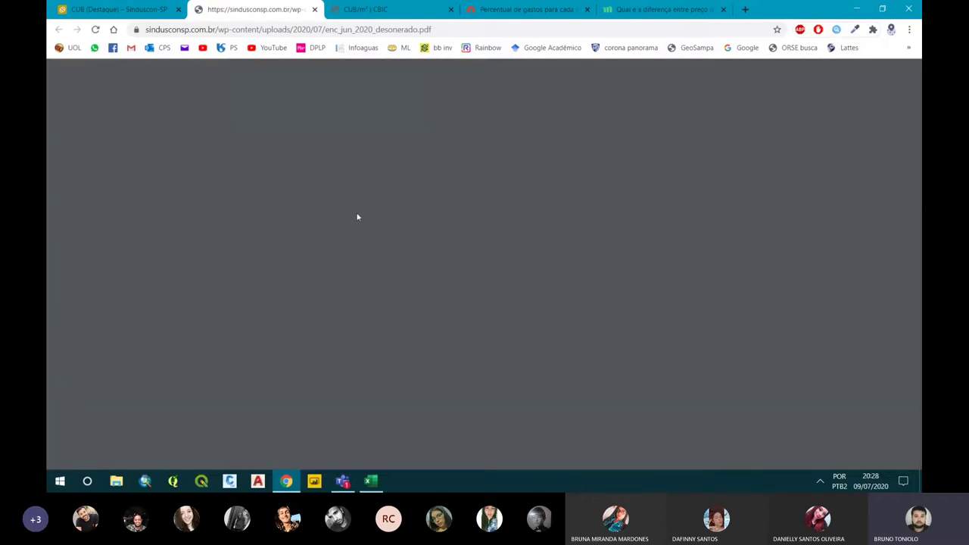
scroll(358, 217, down, 3)
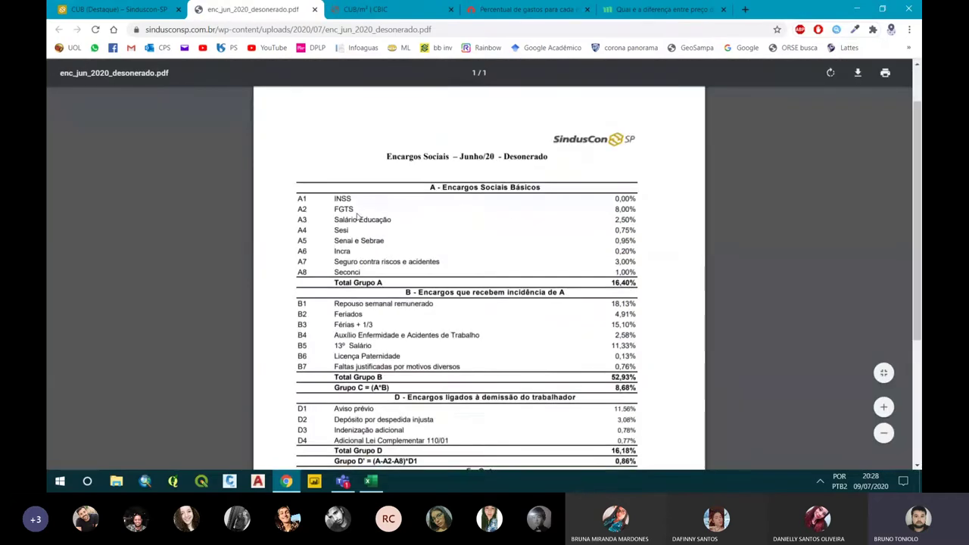
scroll(358, 216, down, 4)
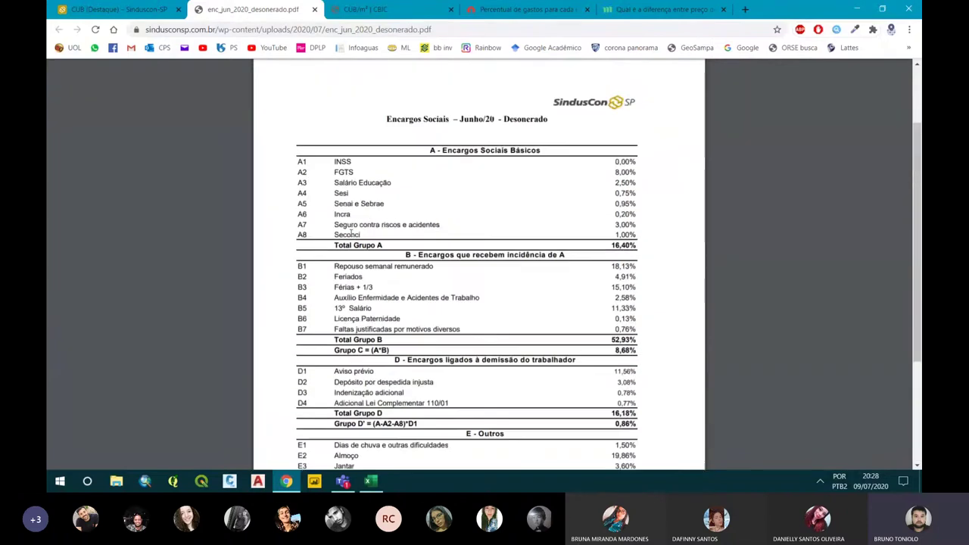
scroll(353, 225, up, 4)
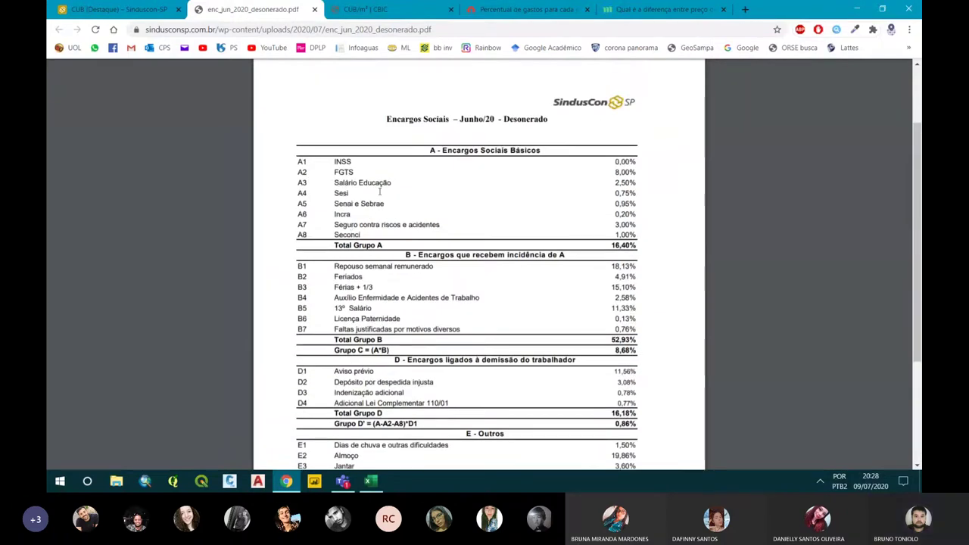
scroll(397, 216, down, 3)
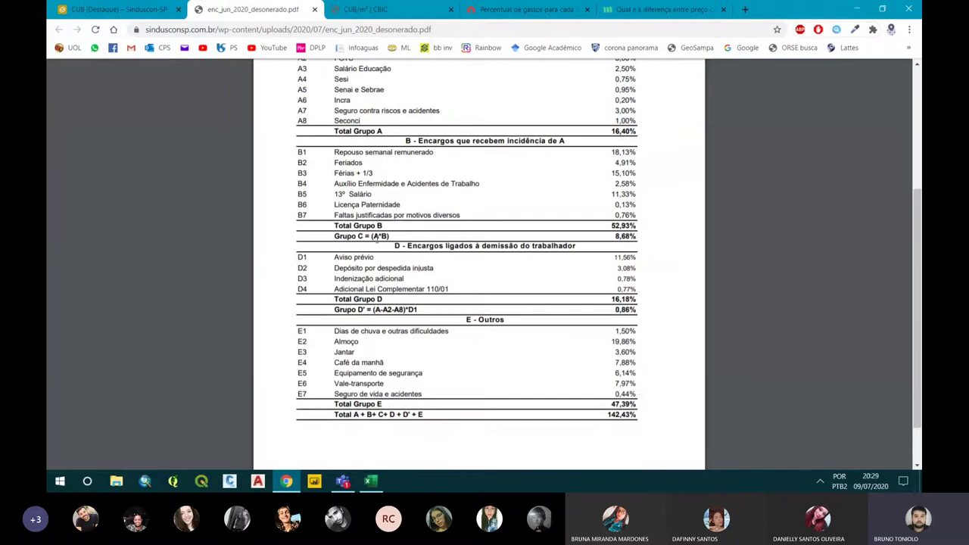
scroll(515, 329, up, 3)
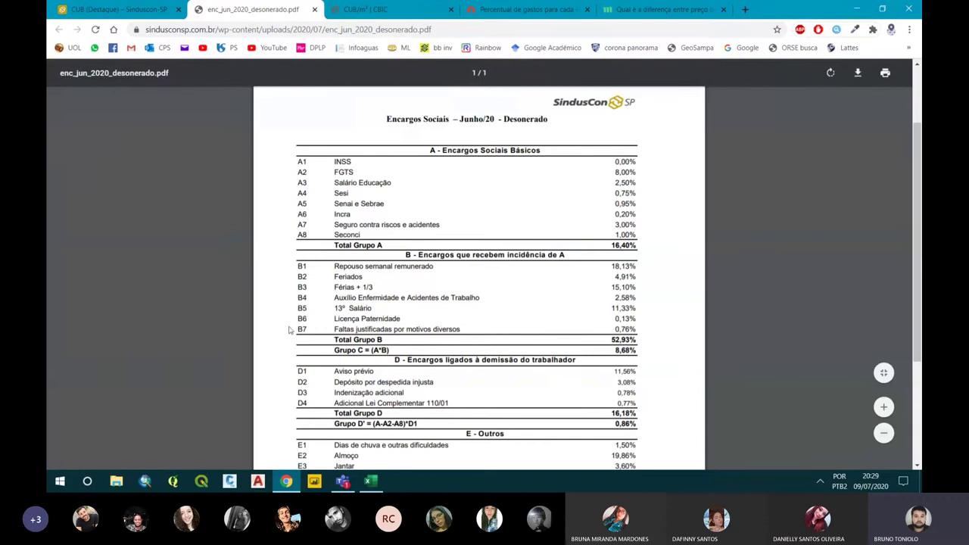
scroll(428, 331, down, 1)
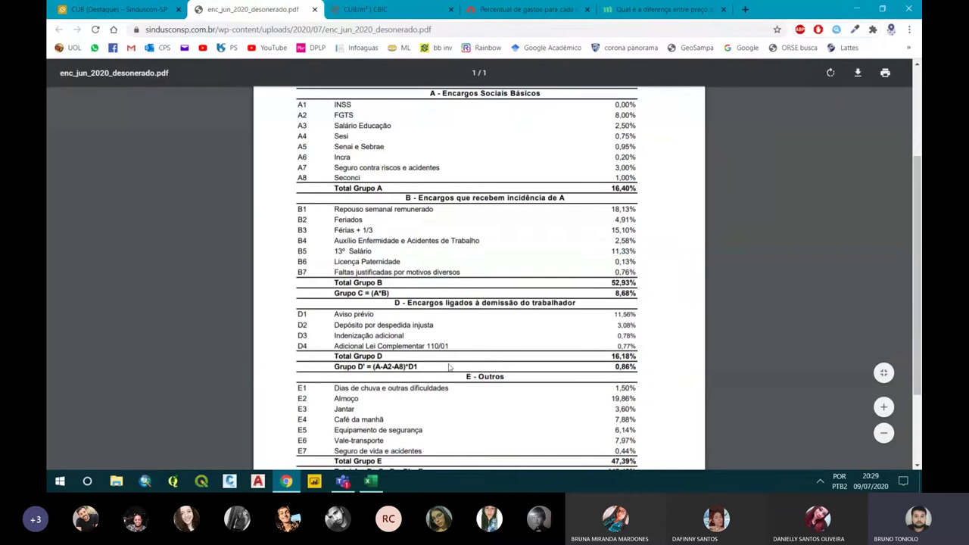
scroll(448, 367, down, 3)
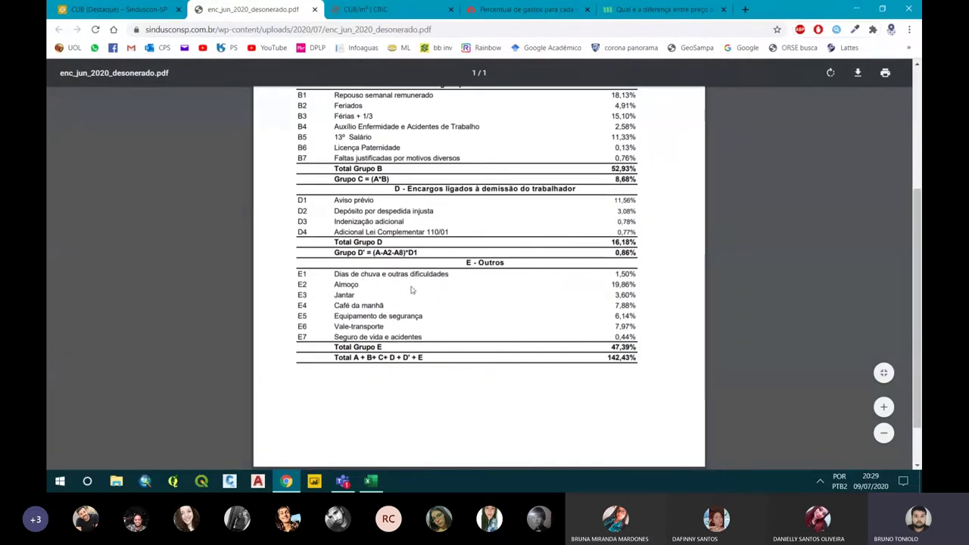
scroll(411, 290, up, 3)
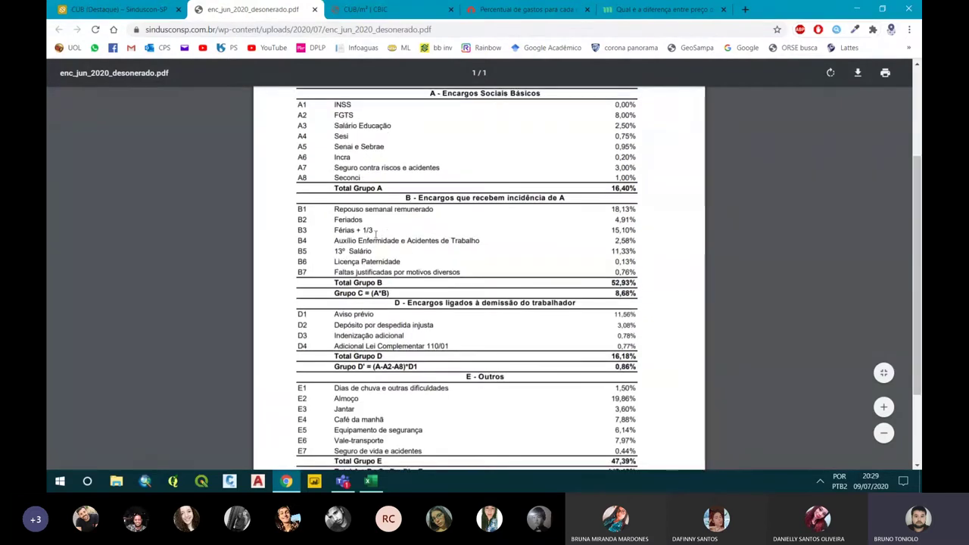
scroll(392, 253, up, 2)
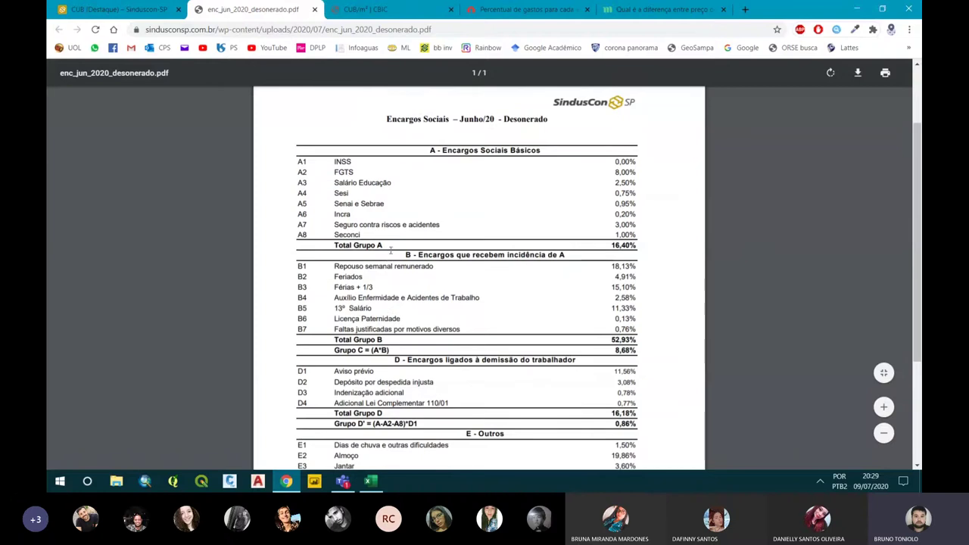
- Close the social-charges PDF and check the month choices of the bulletin filter on the CUB page
click(314, 9)
scroll(277, 237, up, 3)
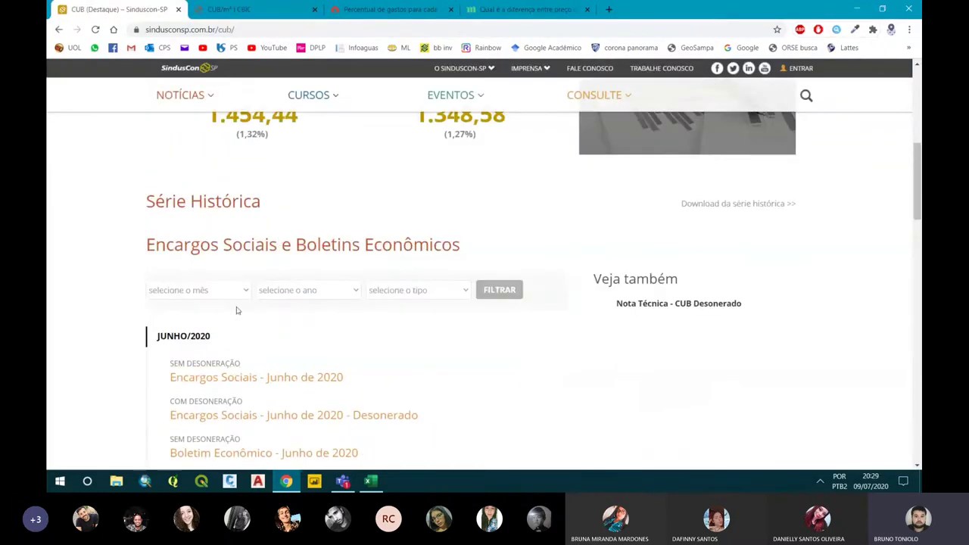
click(243, 291)
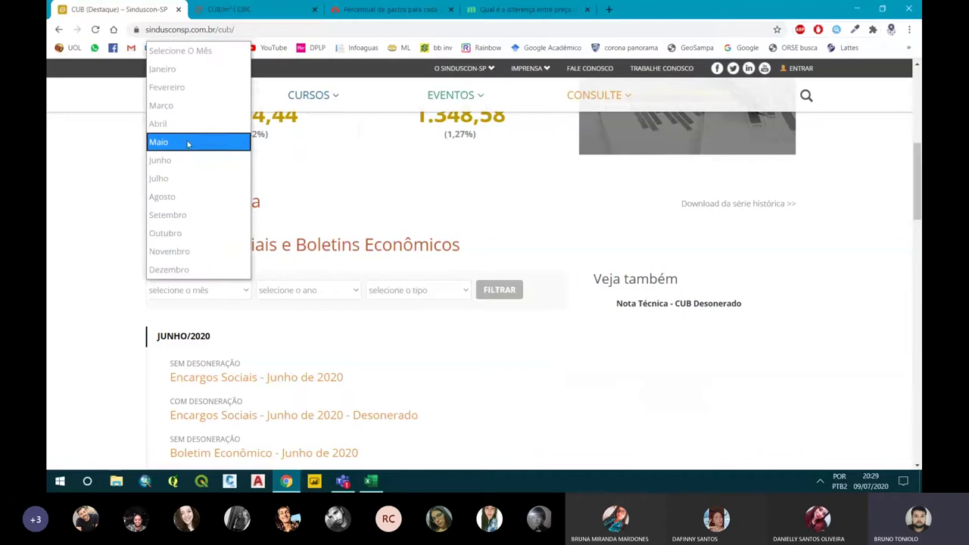
scroll(400, 277, up, 3)
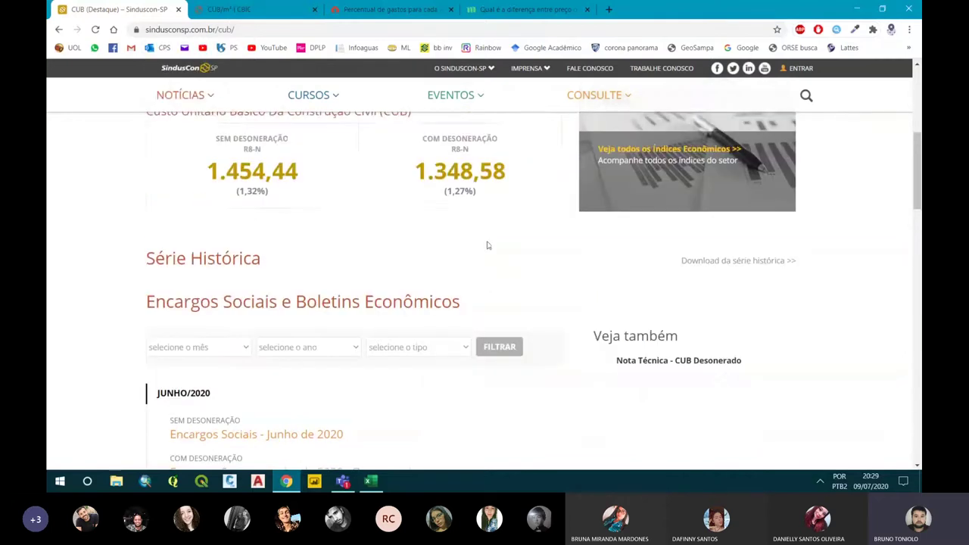
- Open the "Boletim Econômico - Junho de 2020" document without desoneração and review its unit cost tables
scroll(303, 197, down, 5)
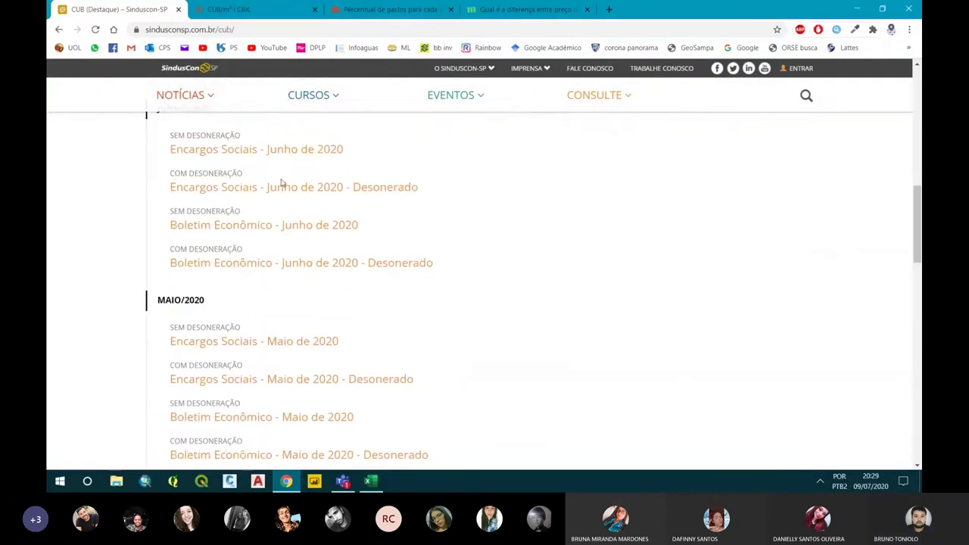
scroll(278, 186, up, 1)
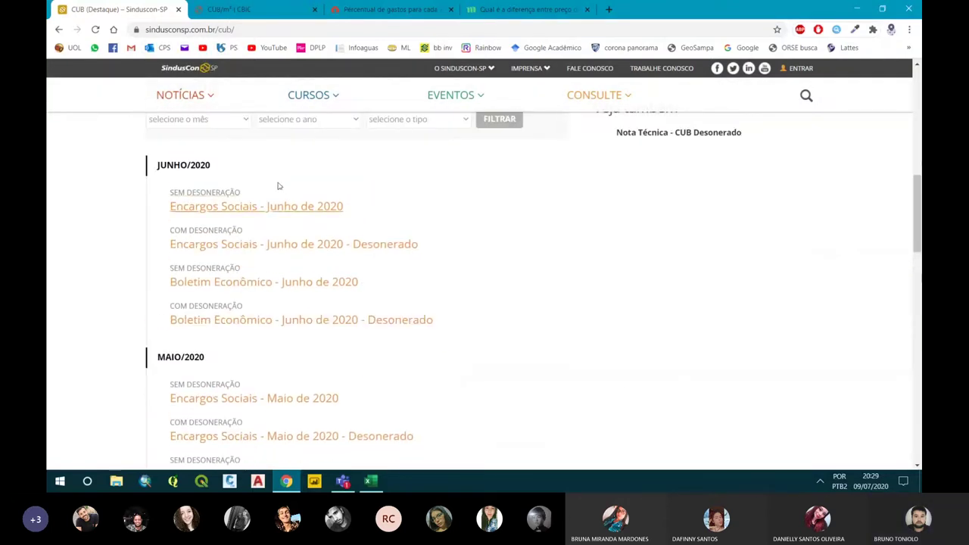
click(225, 284)
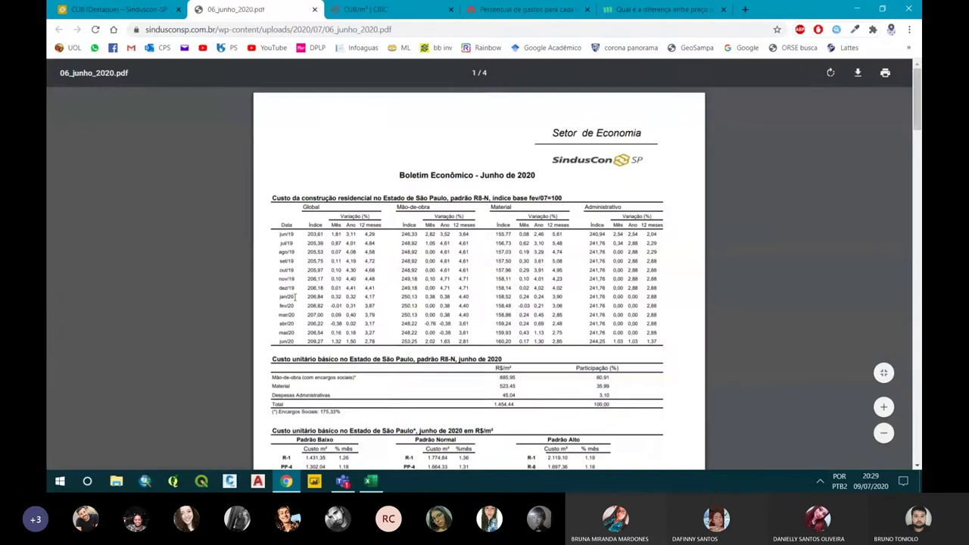
scroll(356, 284, down, 2)
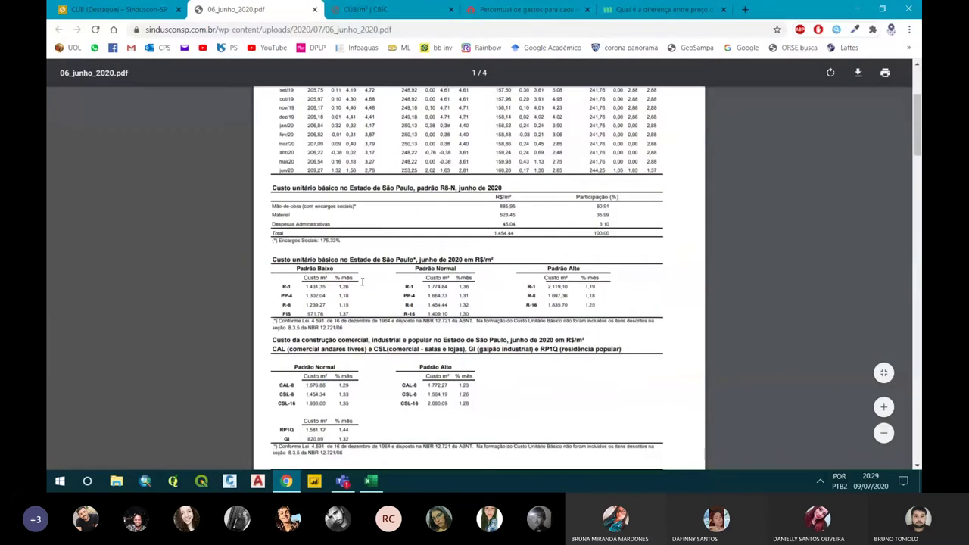
scroll(362, 281, down, 9)
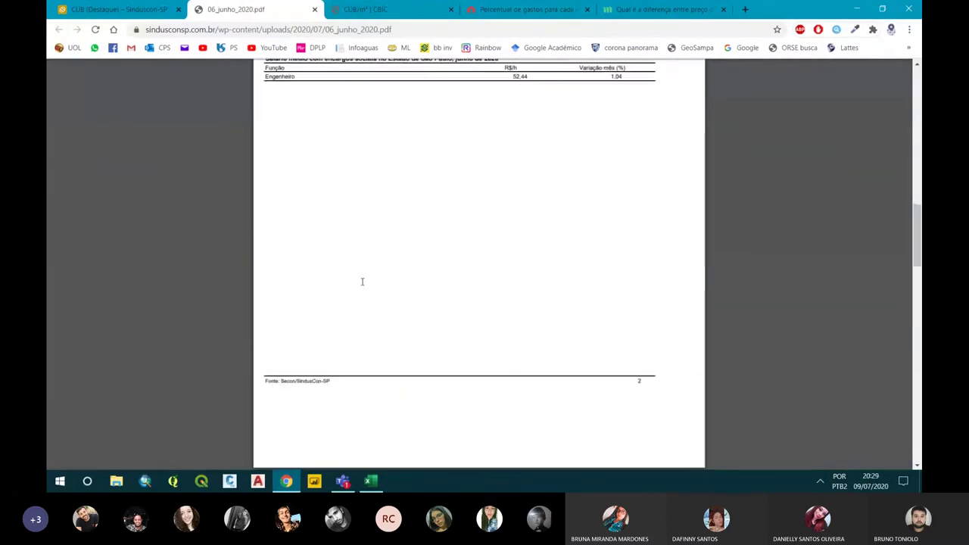
scroll(362, 281, down, 10)
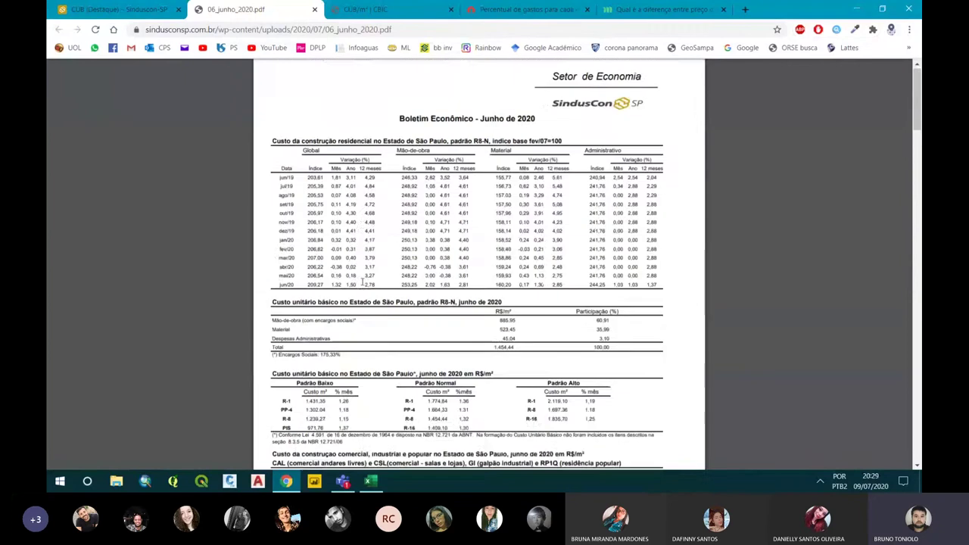
scroll(362, 284, up, 1)
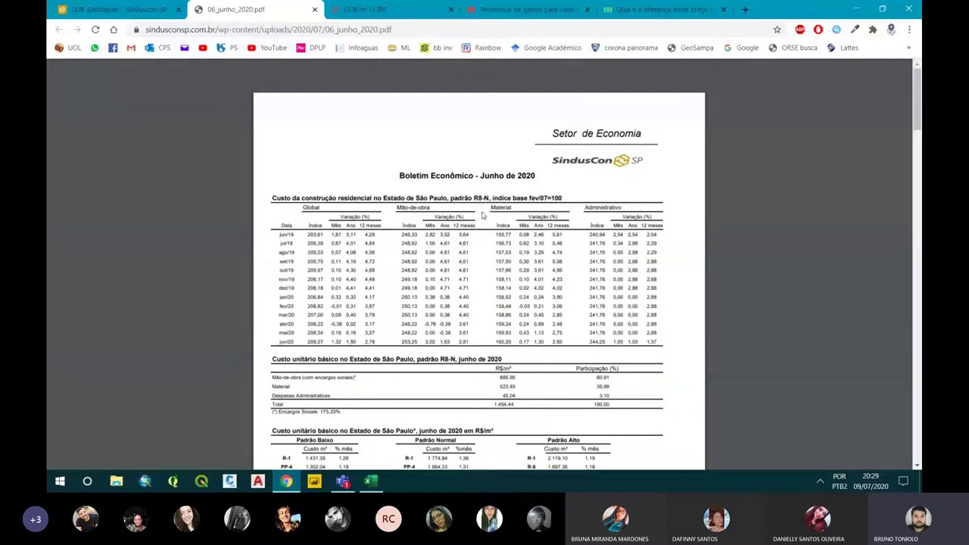
scroll(482, 212, down, 1)
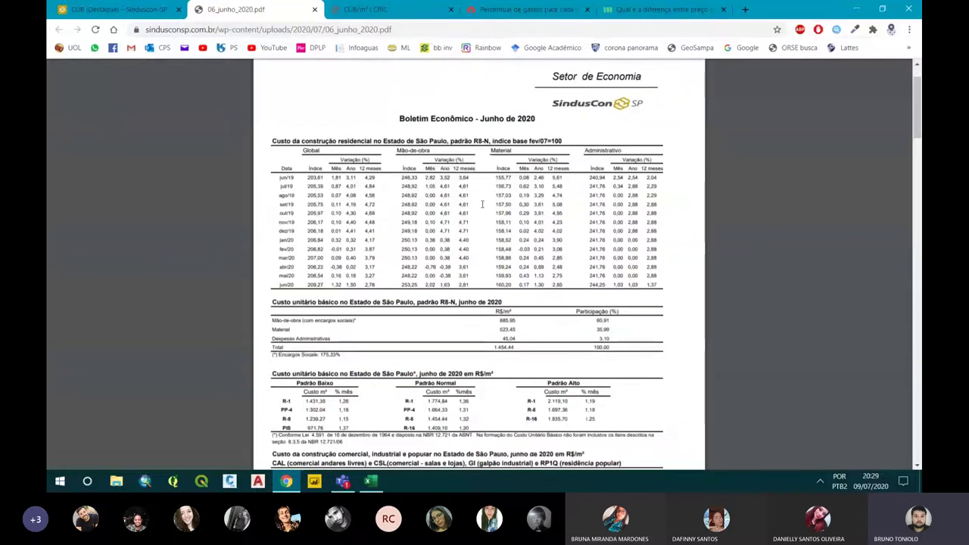
- Check the R1-N project type in the cub.org.br standard-project table and return to the June 2020 bulletin PDF
click(368, 10)
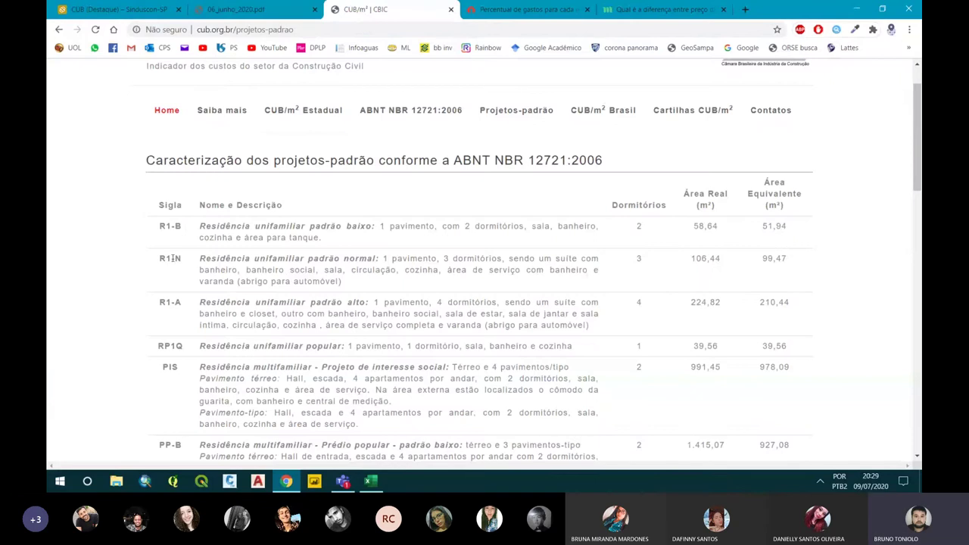
click(152, 9)
click(250, 9)
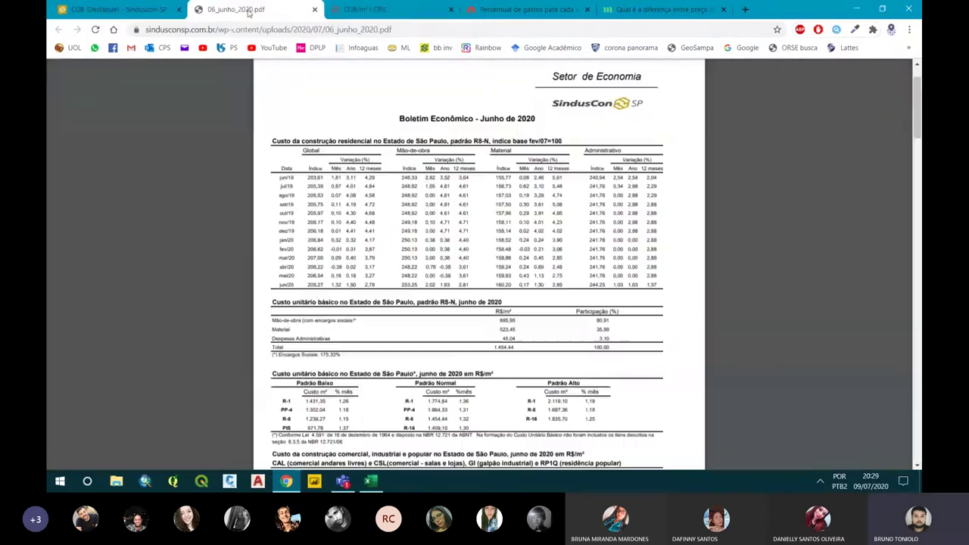
- Look through the bulletin's salary and material price pages and search the document for "r1"
scroll(338, 226, down, 15)
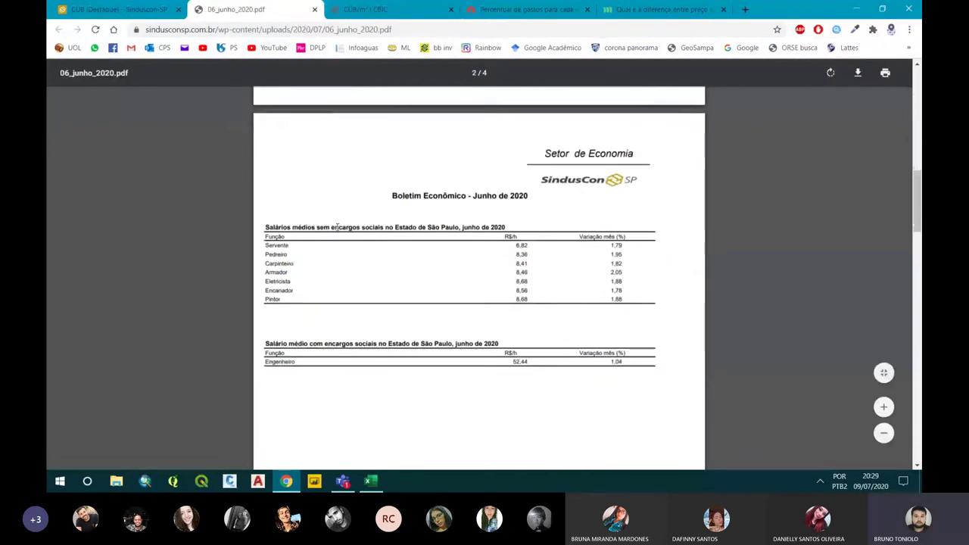
scroll(337, 226, down, 15)
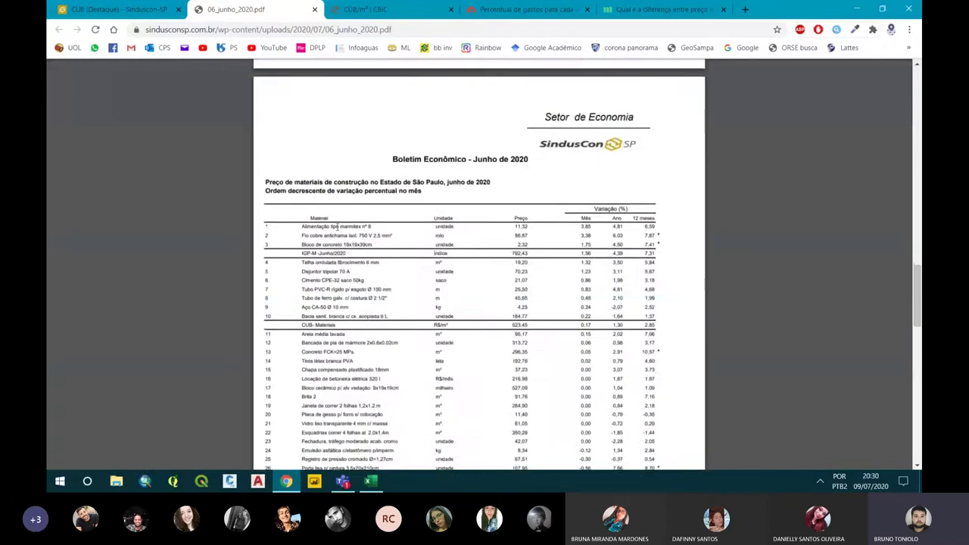
scroll(337, 227, down, 10)
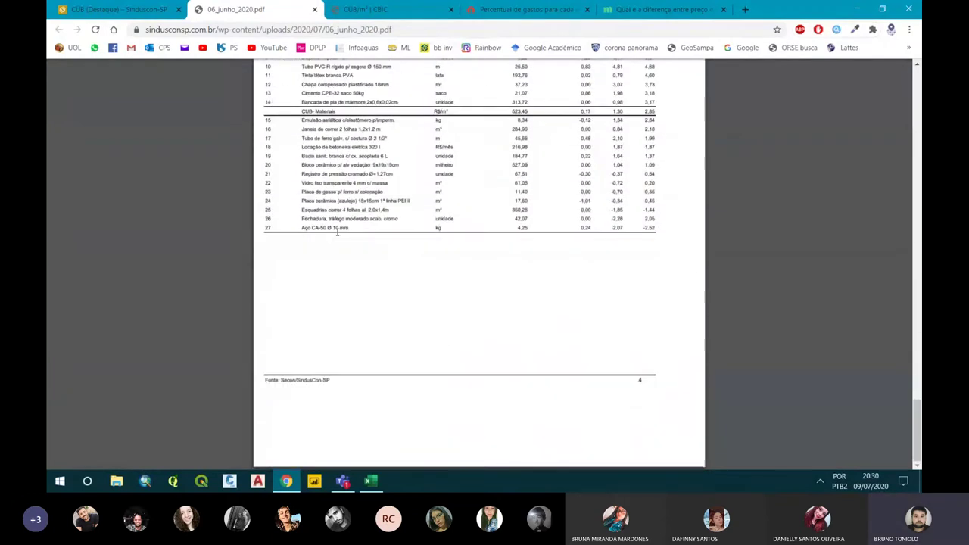
key(ctrl+f)
text(r1)
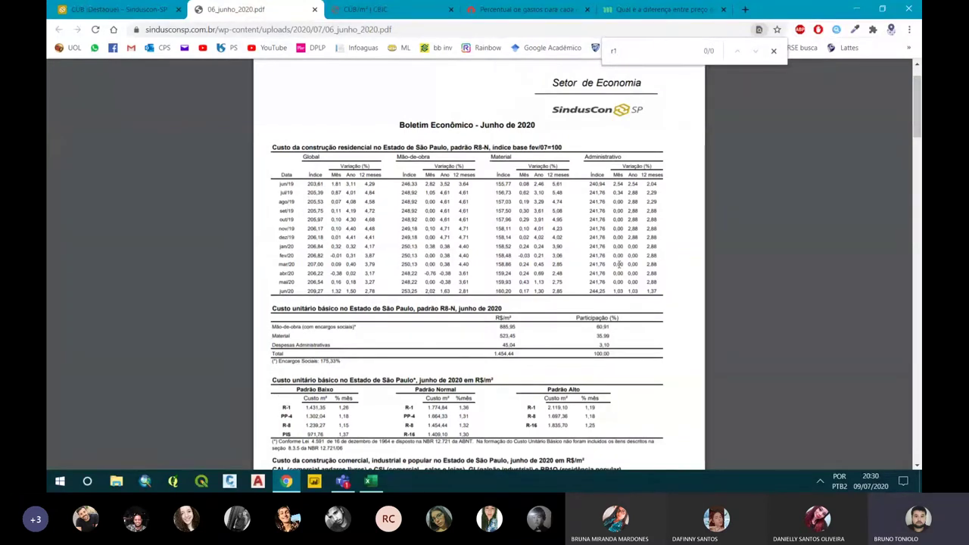
- Close the document search and compare the bulletin's unit cost table with the R1-N description on the cub.org.br standard-project page
click(774, 51)
scroll(285, 292, down, 3)
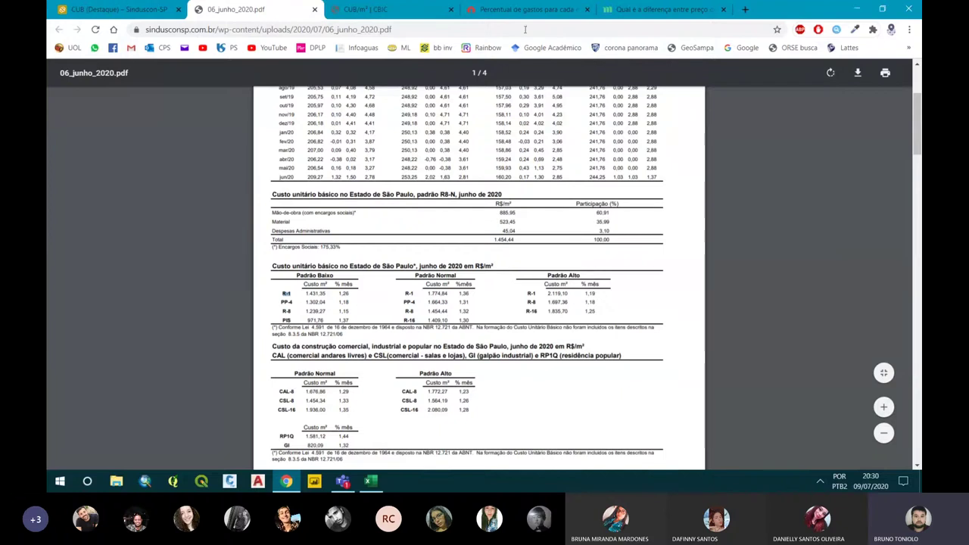
click(378, 10)
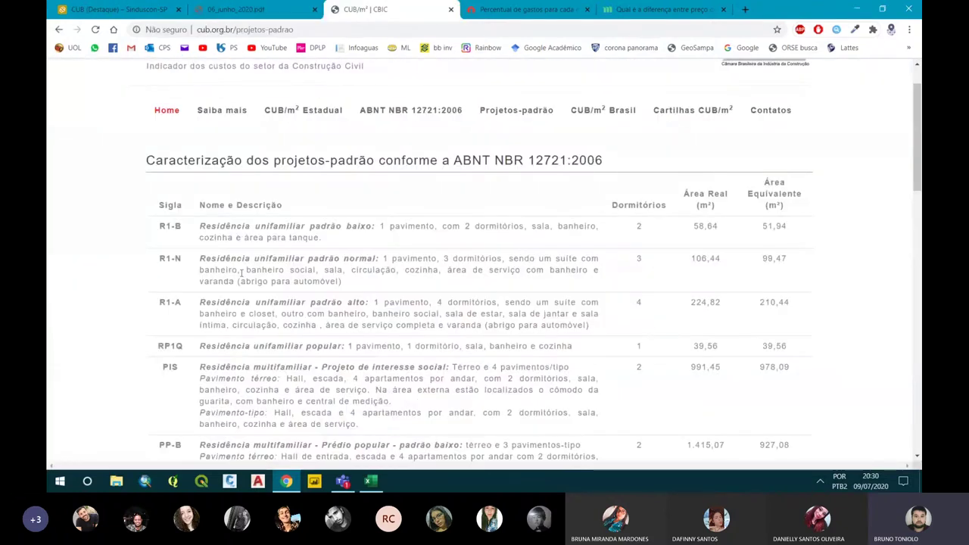
click(219, 8)
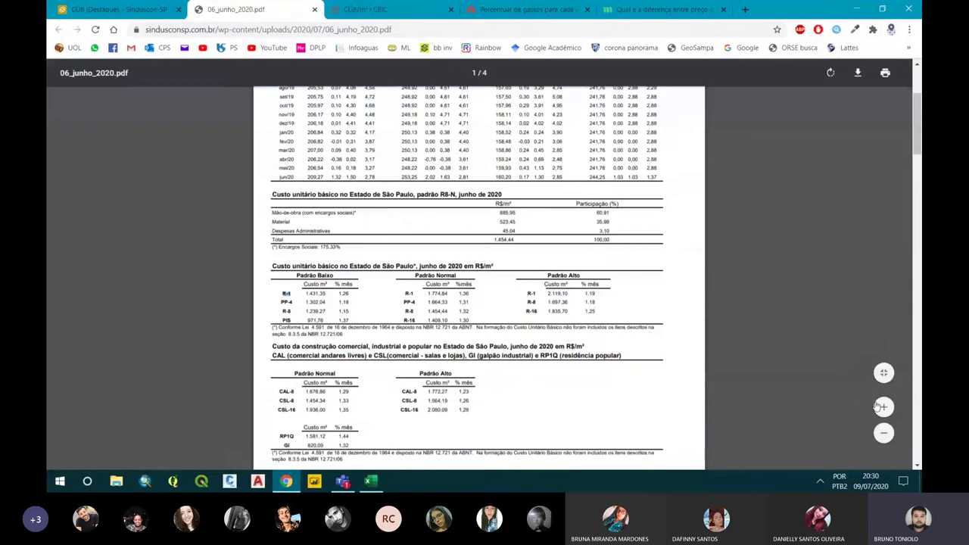
- Enlarge the June 2020 unit cost table and highlight the R-1 cost per m² under Padrão Baixo, then under Padrão Normal
click(883, 407)
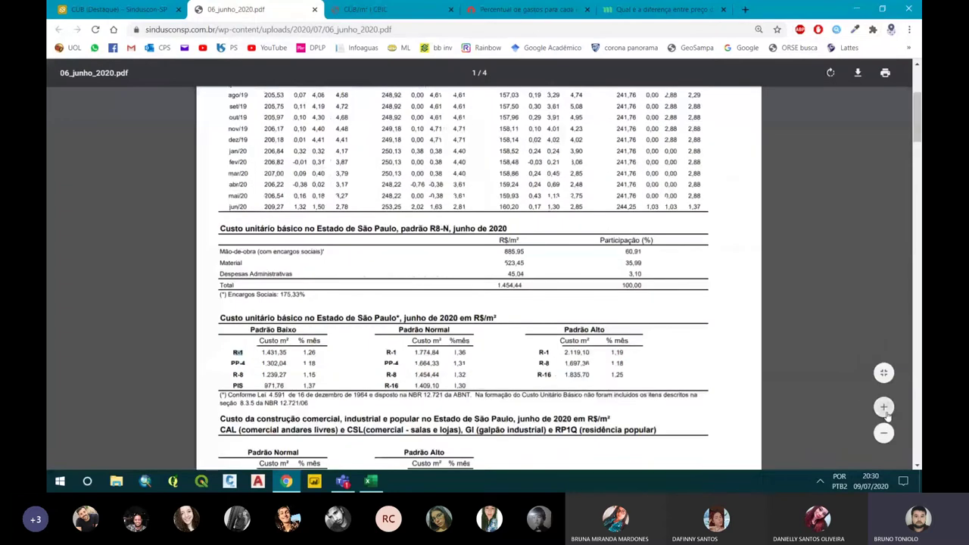
click(883, 409)
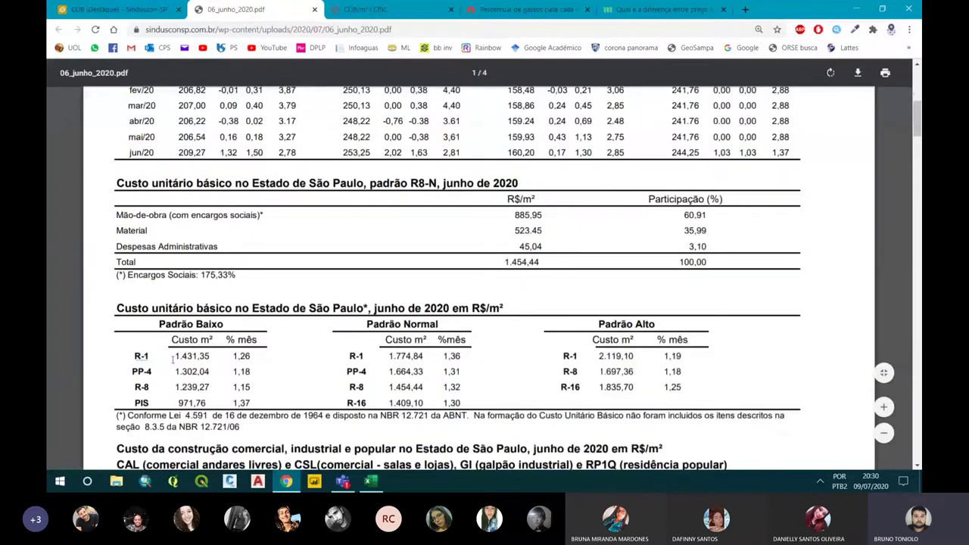
drag(175, 357, 208, 360)
drag(390, 356, 428, 357)
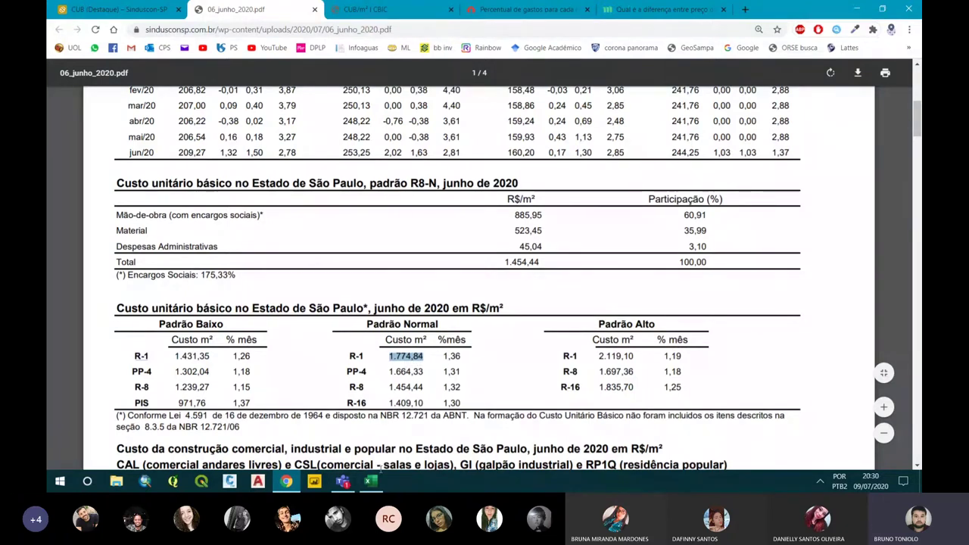
- Switch to the blank Excel workbook and enter the title "Orçamenento Simplificado de uma Residência" in cell A1
key(alt+Tab)
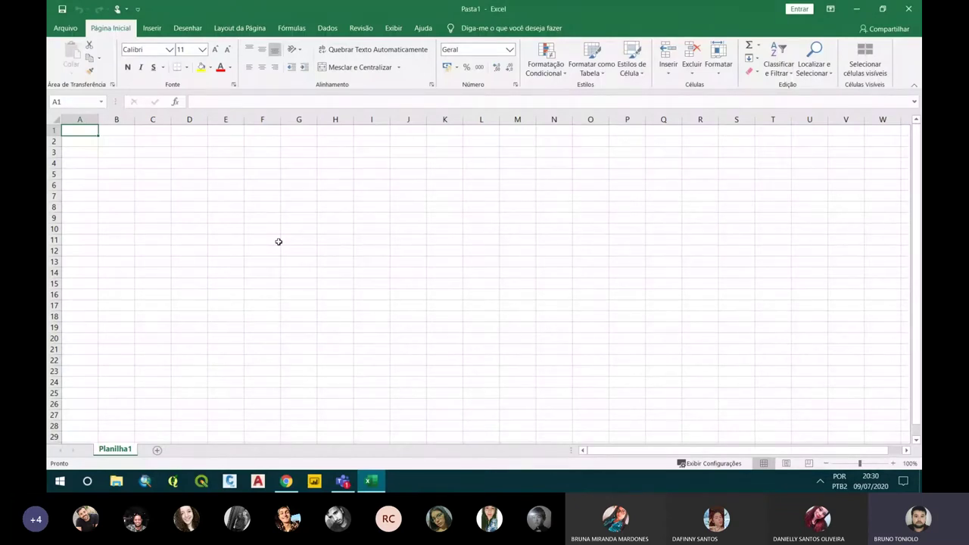
text(Or)
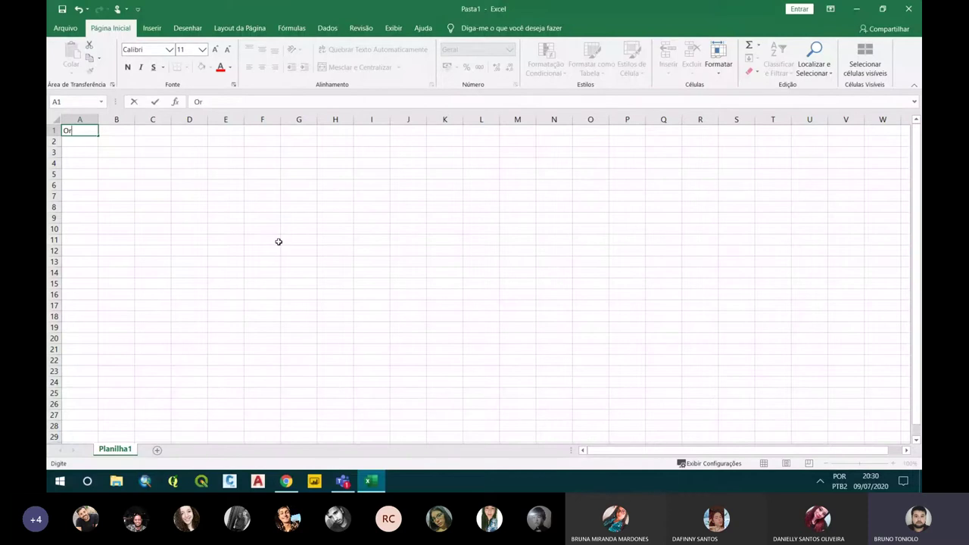
text(çamento)
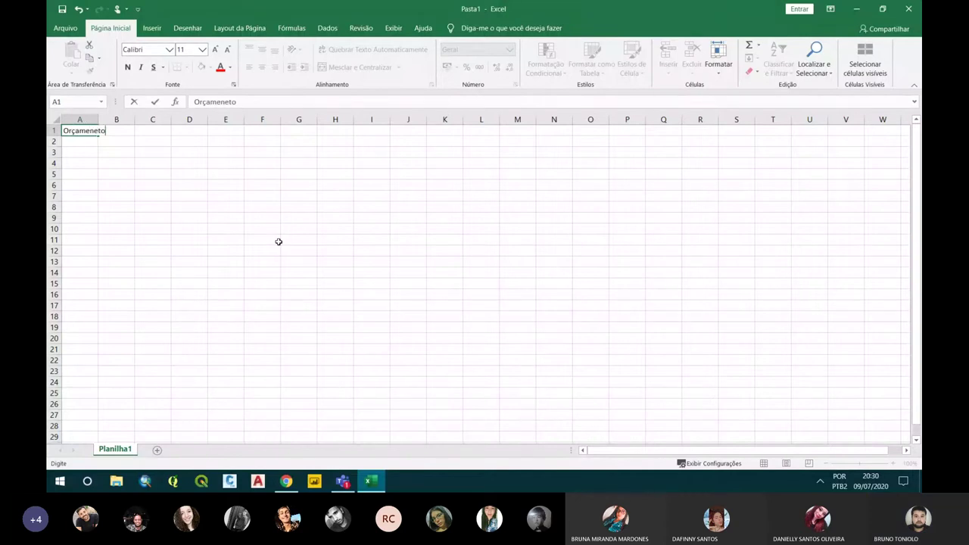
key(BackSpace)
key(BackSpace)
key(BackSpace)
text(nento Simplificado )
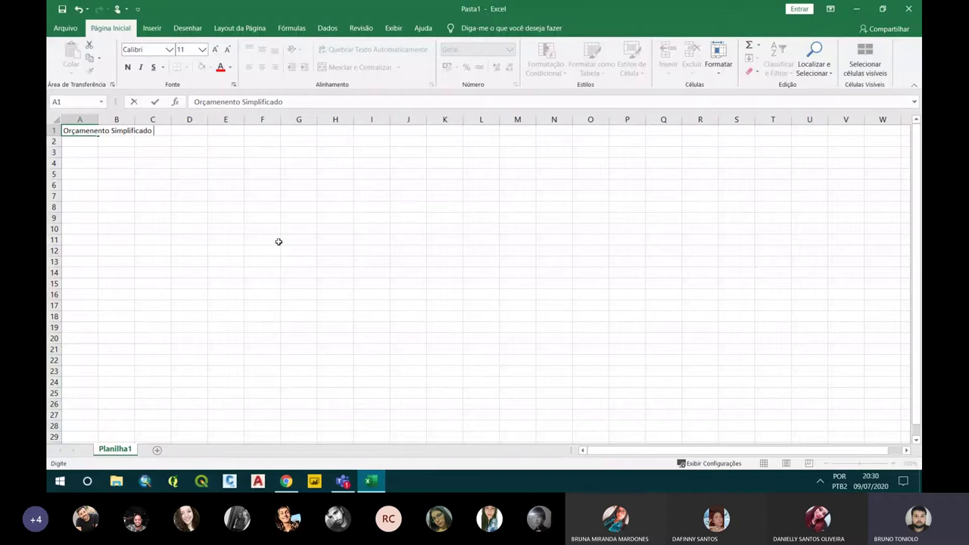
text(de uma Residência)
key(Return)
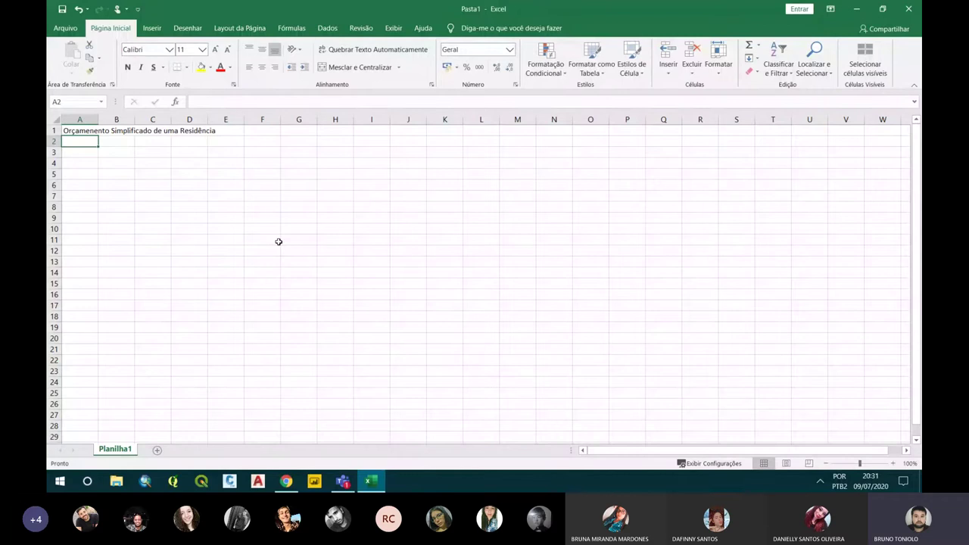
- Enter the source line "Fonte: CUB Junho de 2020 SP" in cell A2
text(Font)
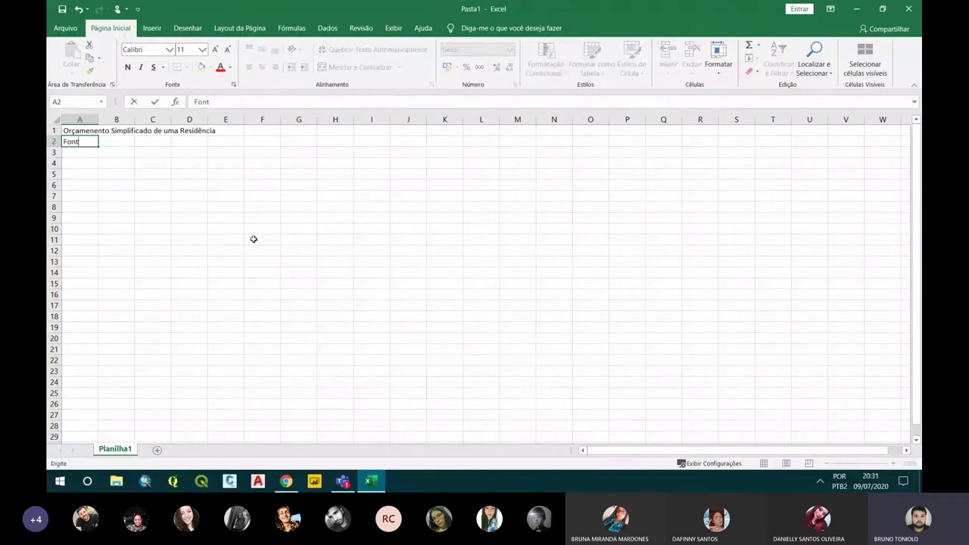
text(e: CUB Junho/)
key(BackSpace)
text(de 2020)
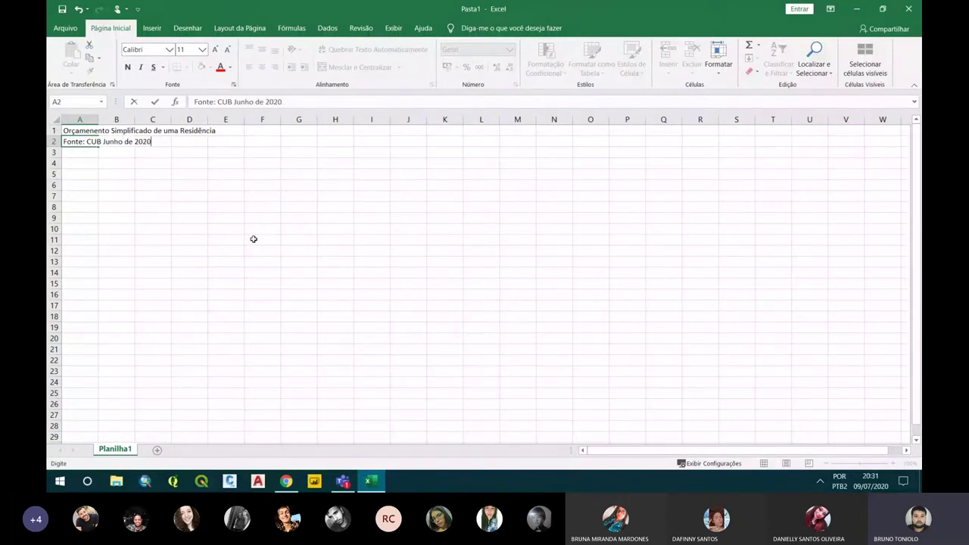
text( SP)
key(Return)
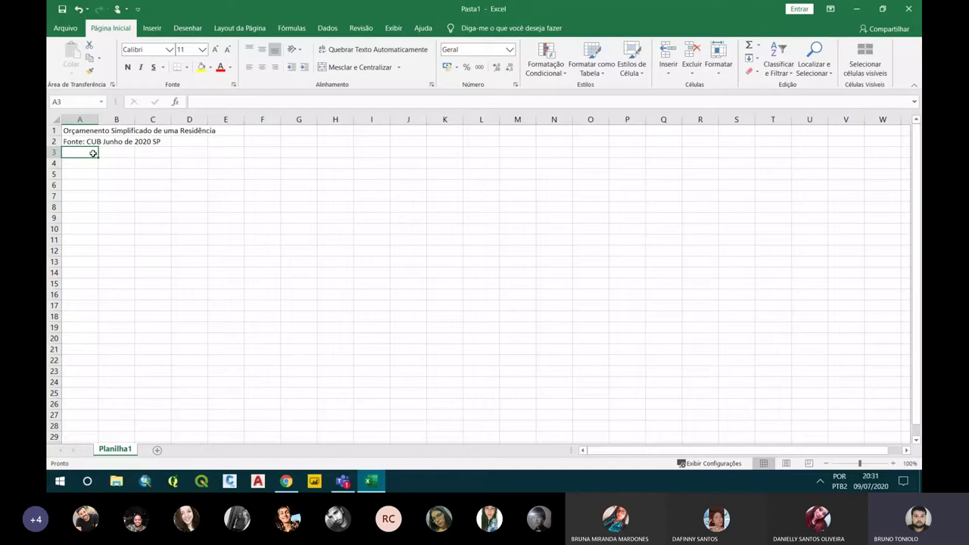
text(Etap)
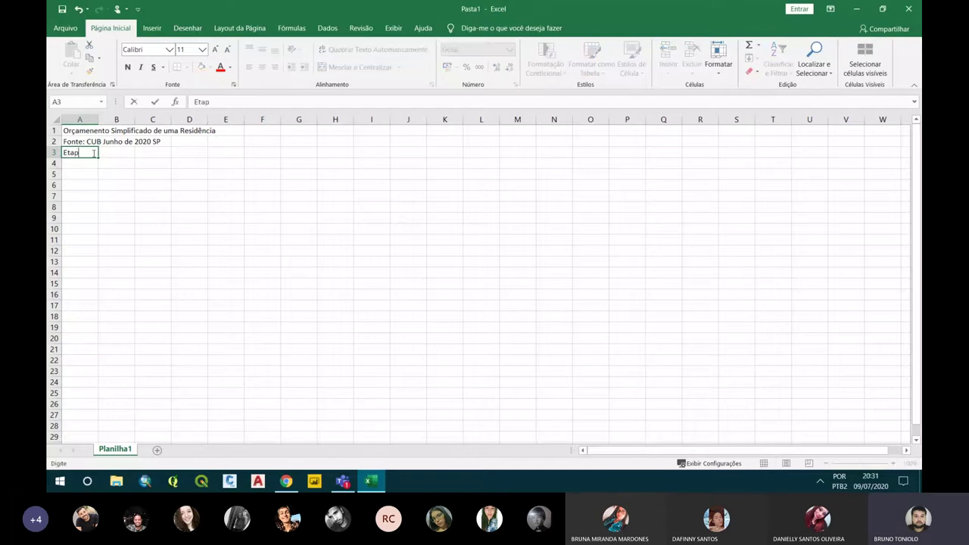
text(a Cons)
key(BackSpace)
key(BackSpace)
key(BackSpace)
key(Escape)
- Enter the column heading "Etapa Construtiva" in cell A4, leaving row 3 empty
key(Down)
text(E)
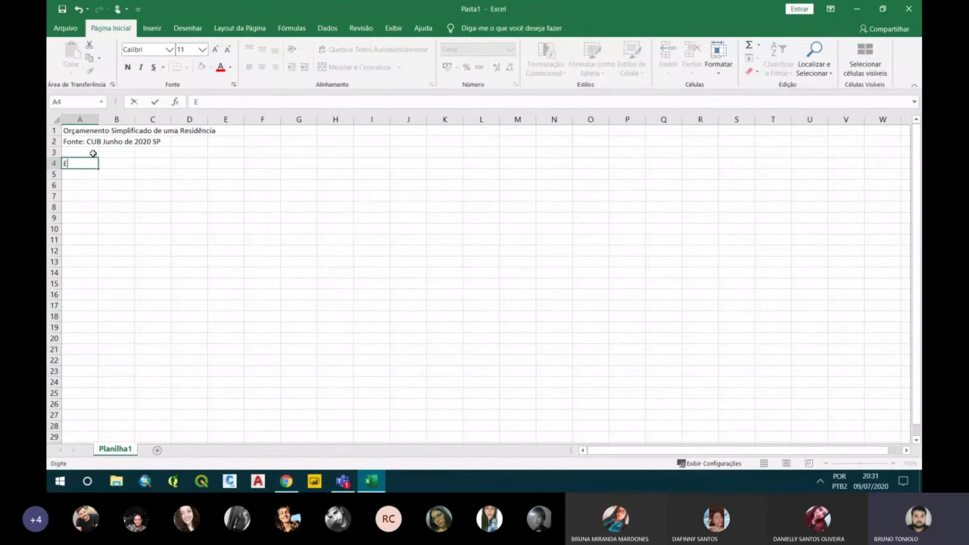
text(apa)
key(BackSpace)
key(BackSpace)
text(tapa Construtiva)
key(Return)
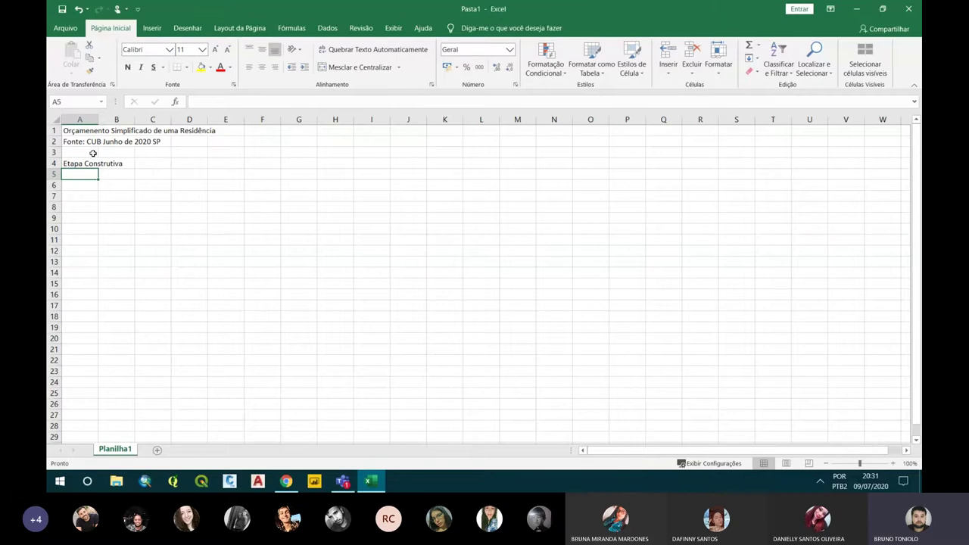
- Fit column A to its contents and add the headings "%" in B4 and "Valor" in C4
click(120, 164)
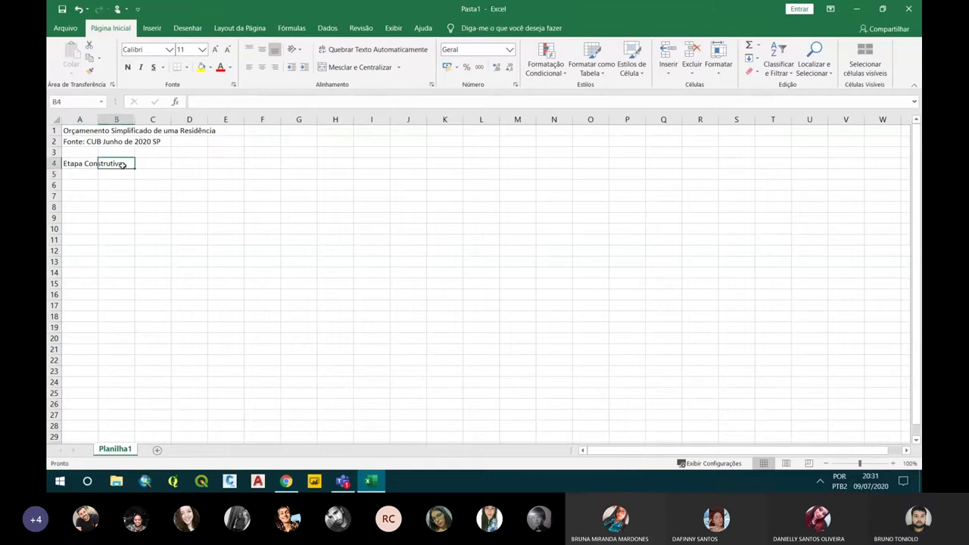
double_click(98, 120)
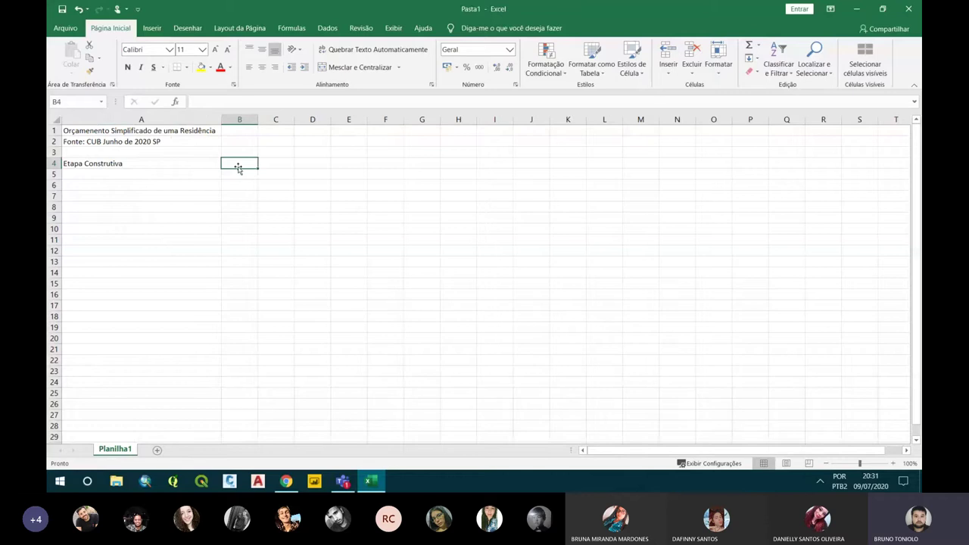
text(%)
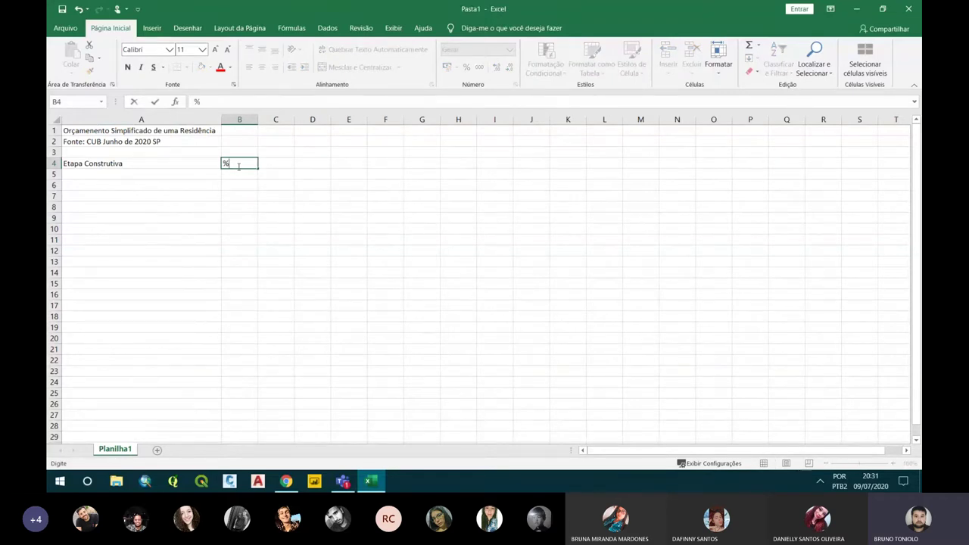
key(Tab)
text(V)
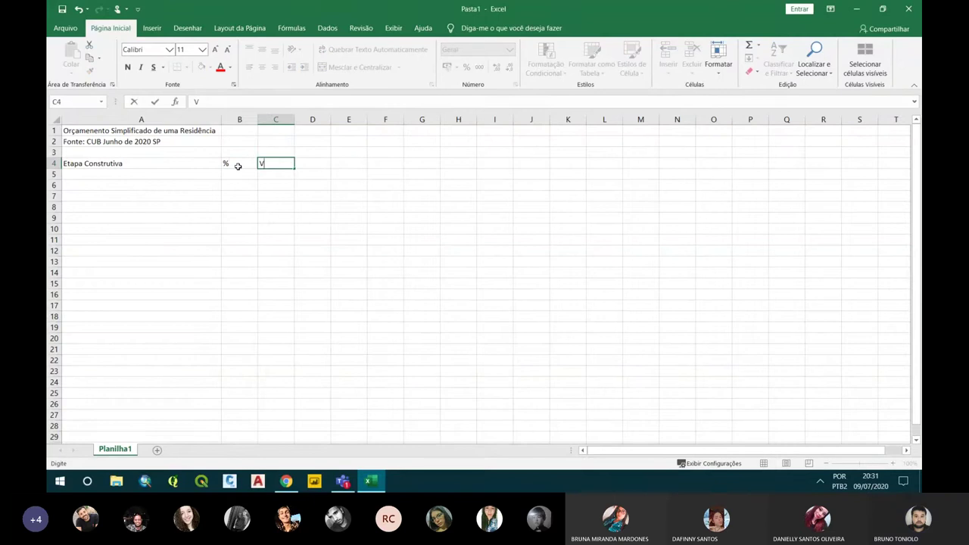
text(alor)
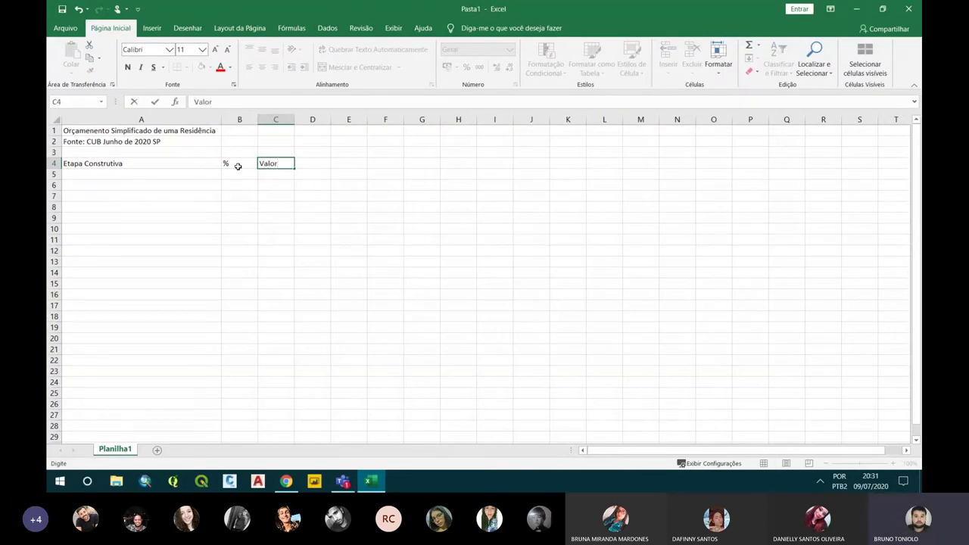
key(Return)
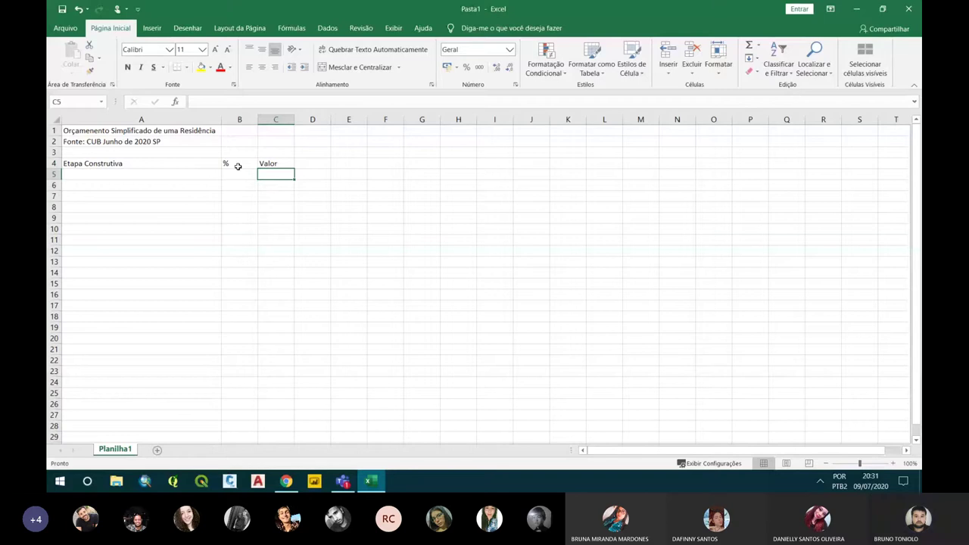
- Switch to the browser's Ademilar stage-cost page and arrange it side by side with the Excel workbook, keeping its ETAPA cost table in view
click(177, 182)
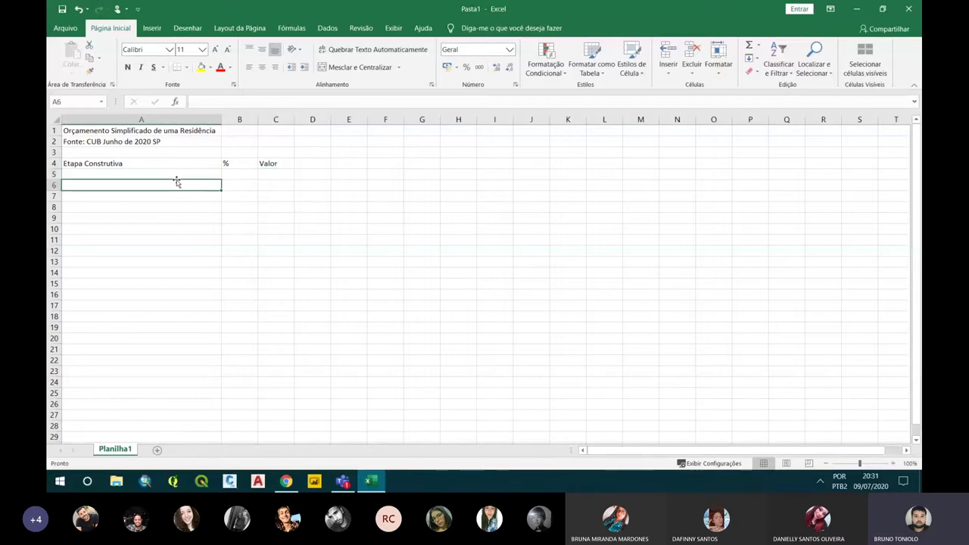
click(178, 172)
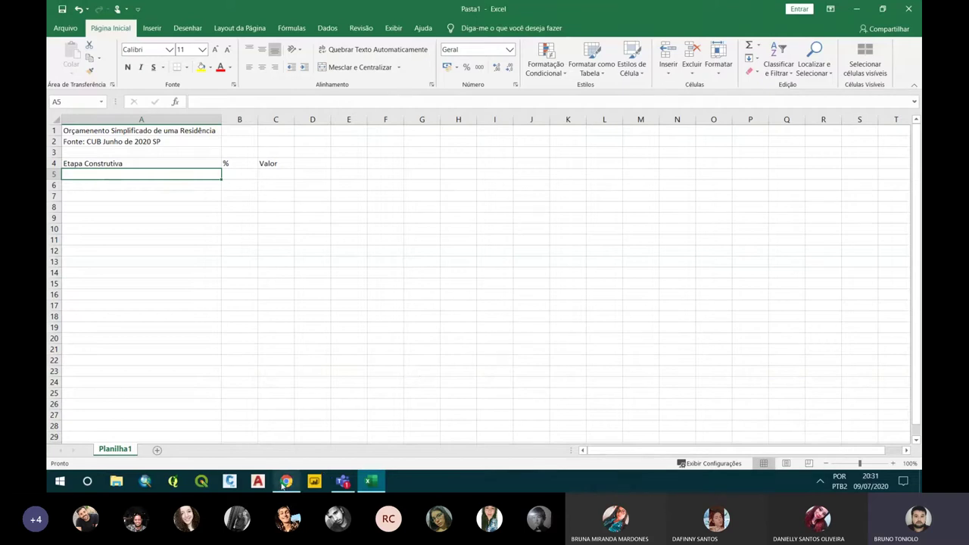
click(284, 485)
click(509, 16)
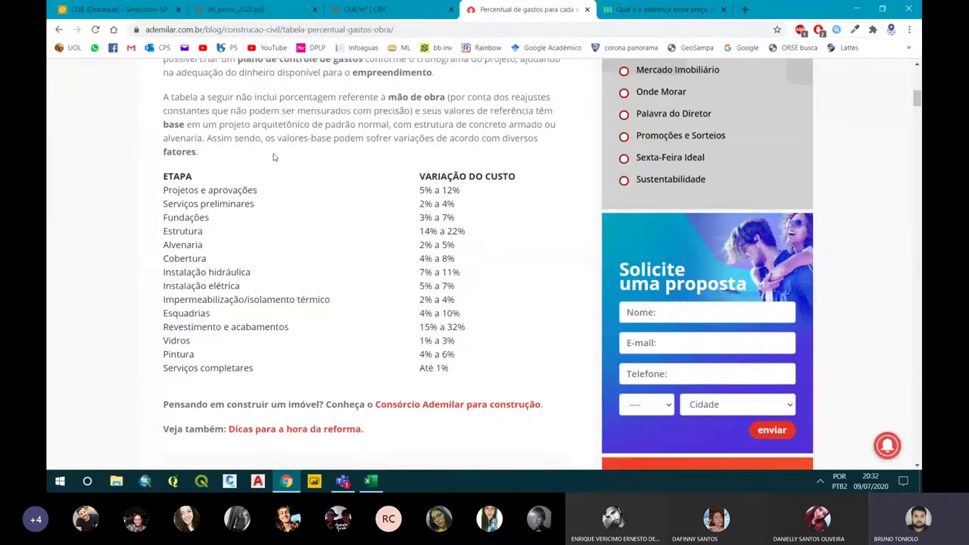
drag(200, 190, 471, 354)
key(alt+Tab)
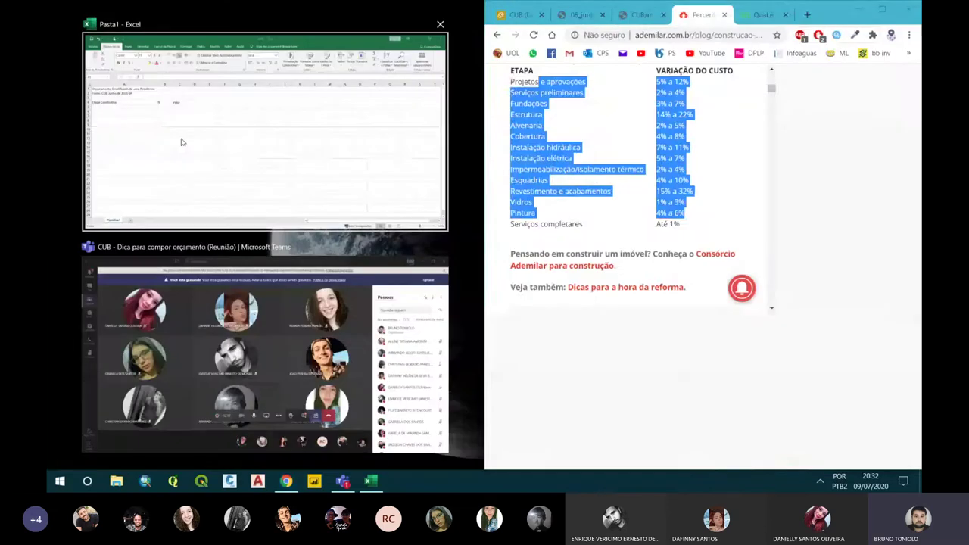
click(138, 176)
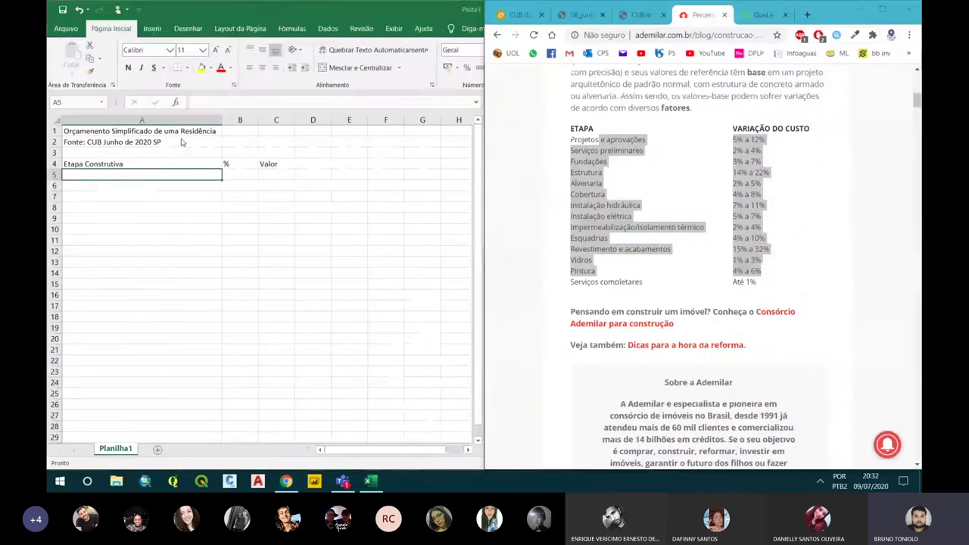
click(679, 212)
scroll(678, 182, up, 1)
scroll(526, 199, up, 3)
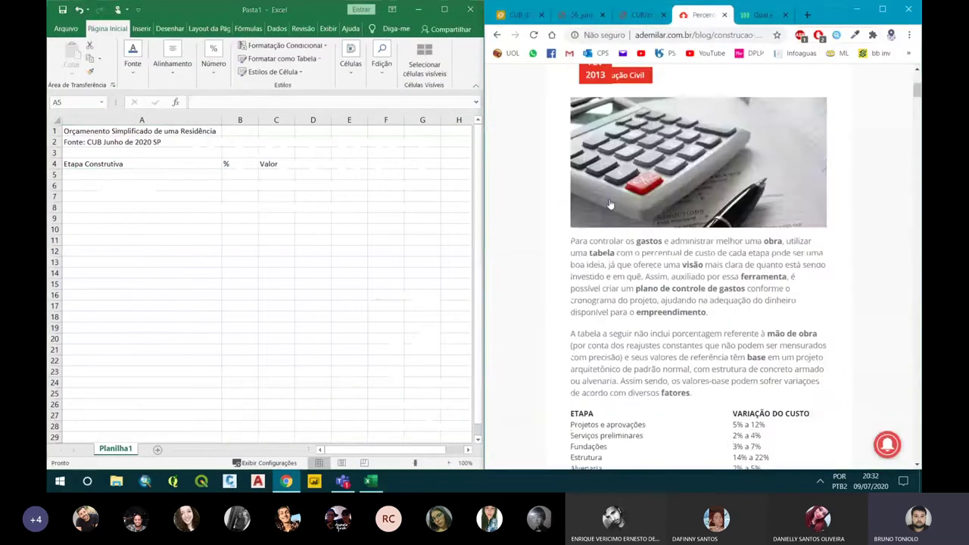
scroll(751, 321, down, 2)
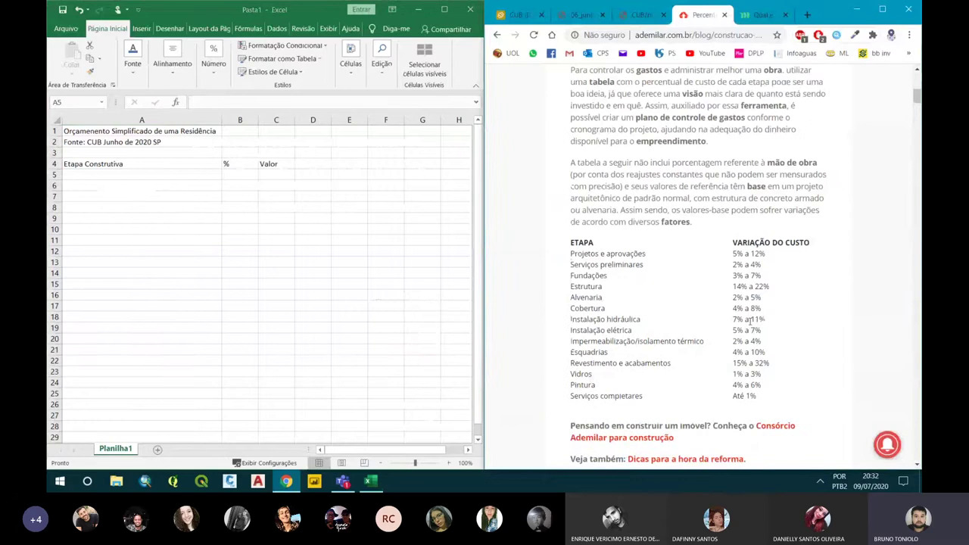
- Enter "Projetos e taxas" in cell A5 as the first construction stage
click(119, 171)
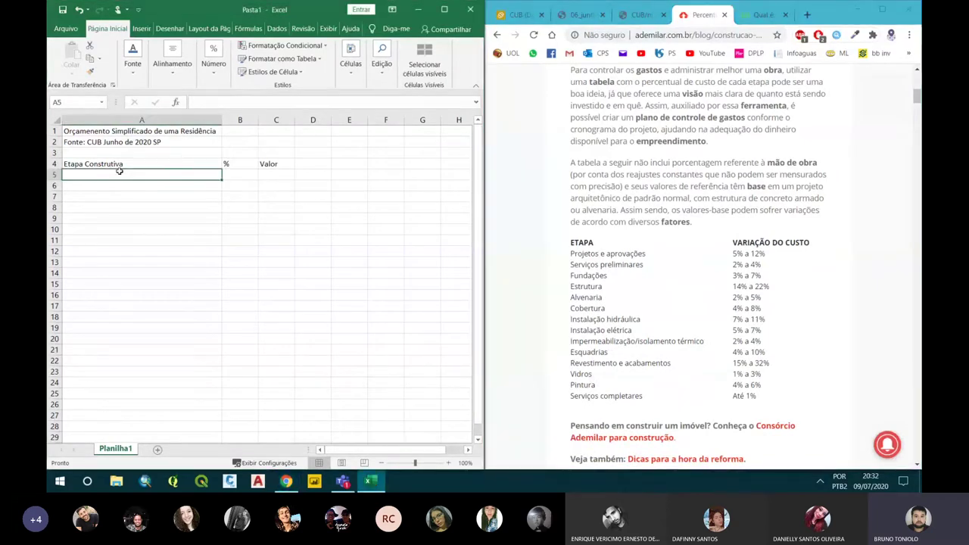
text(Projetos)
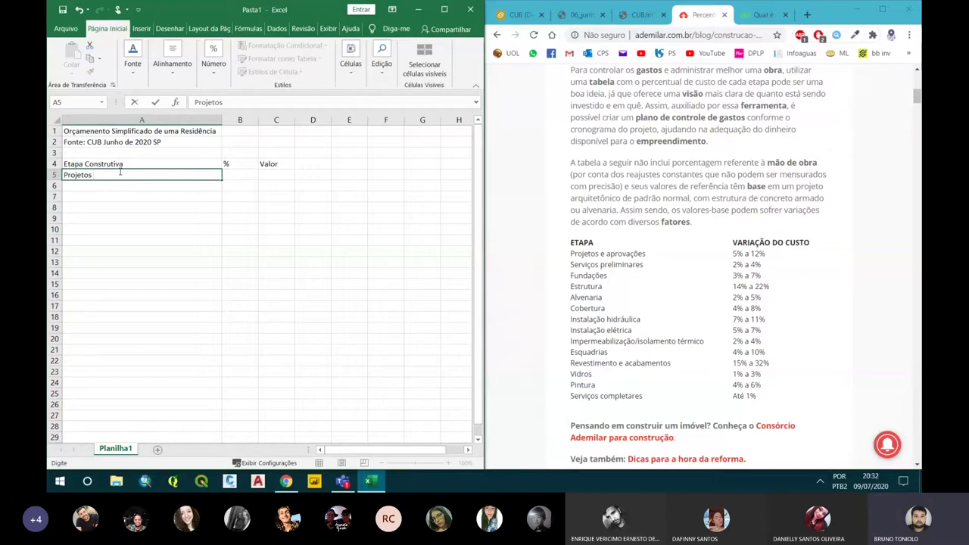
text( e e taxas na p)
key(BackSpace)
key(BackSpace)
key(BackSpace)
key(BackSpace)
key(BackSpace)
key(Return)
- Enter "Serviços preliminares" in cell A6 as the second construction stage
text(S)
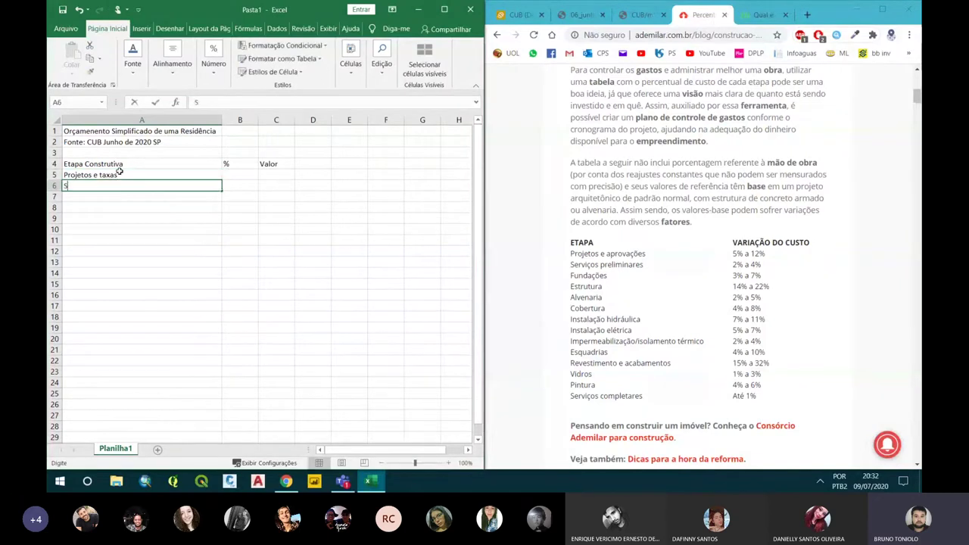
text(erviço)
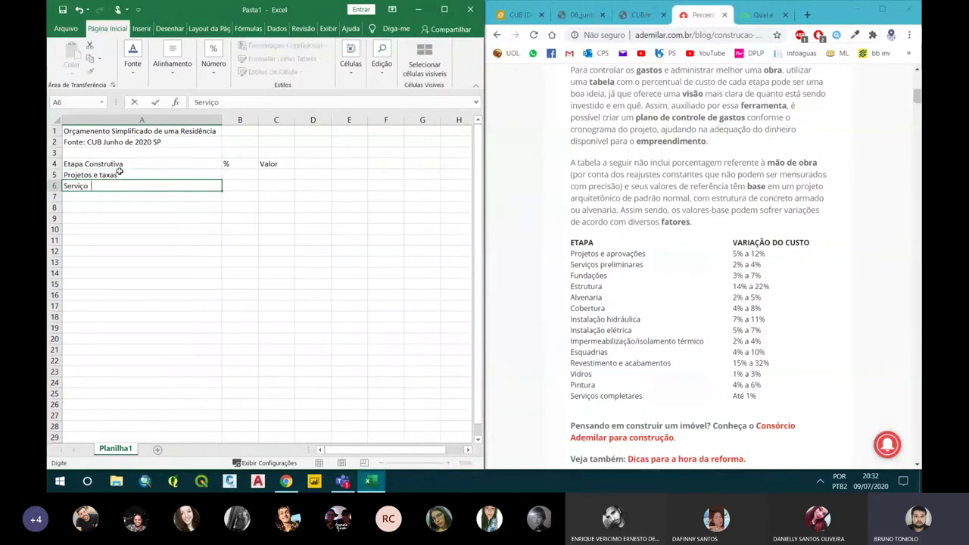
text(s preliminares)
key(ctrl+Return)
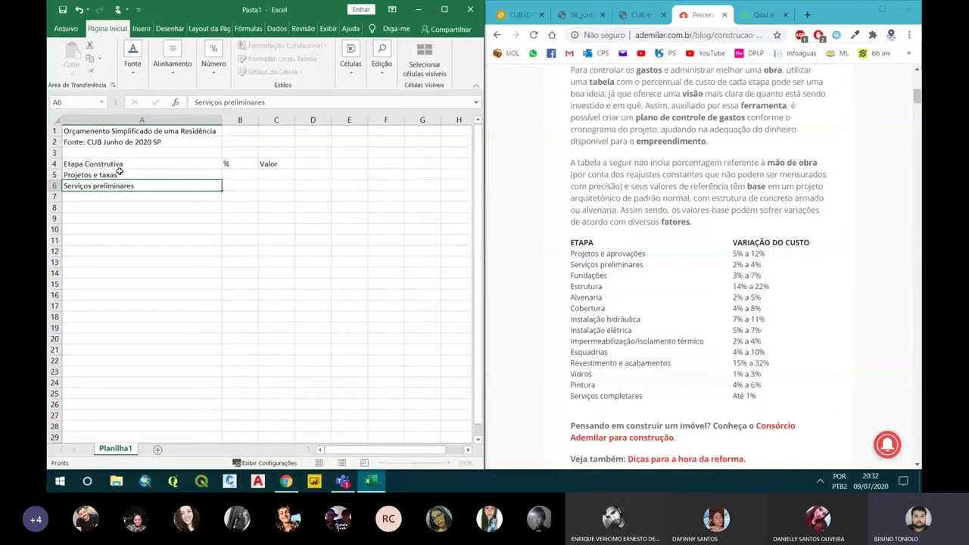
- Enter the construction stages "Fundação" in cell A7 and "Estrutura" in cell A8
key(Return)
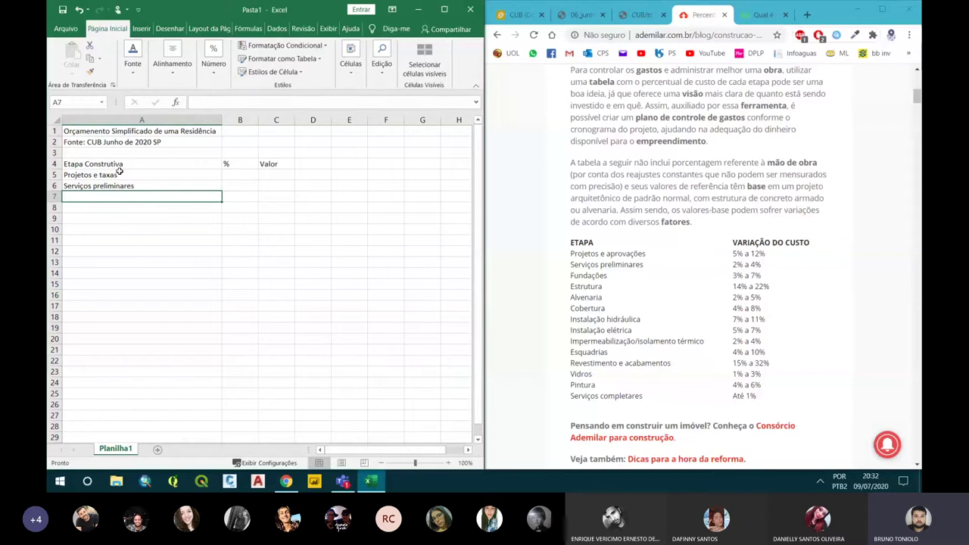
text(Fundação)
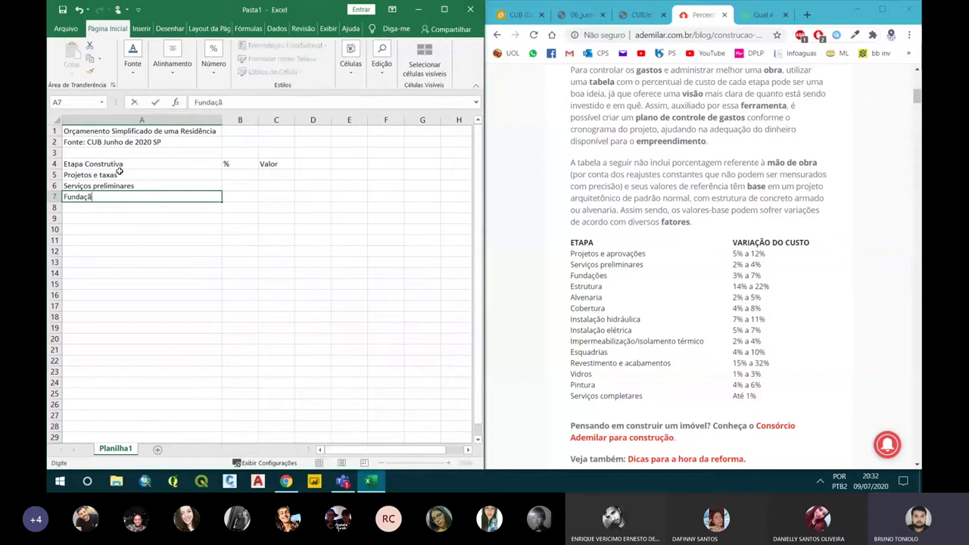
key(Return)
text(Estrtu)
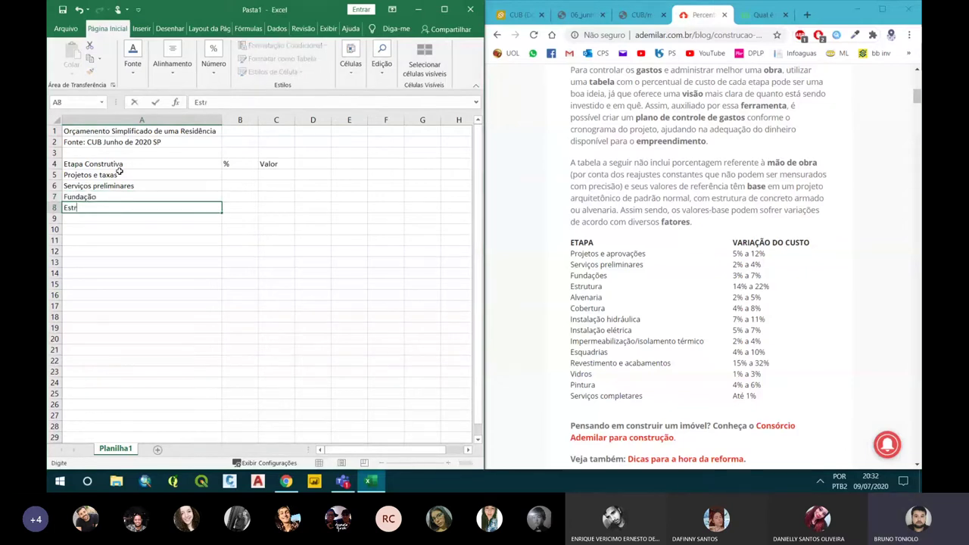
key(BackSpace)
key(BackSpace)
key(BackSpace)
text(rt)
key(BackSpace)
text(utura)
key(Return)
- Add "Alvenaria" in cell A9 and "Cobertura" in cell A10 to the stage list
text(Alvenaria)
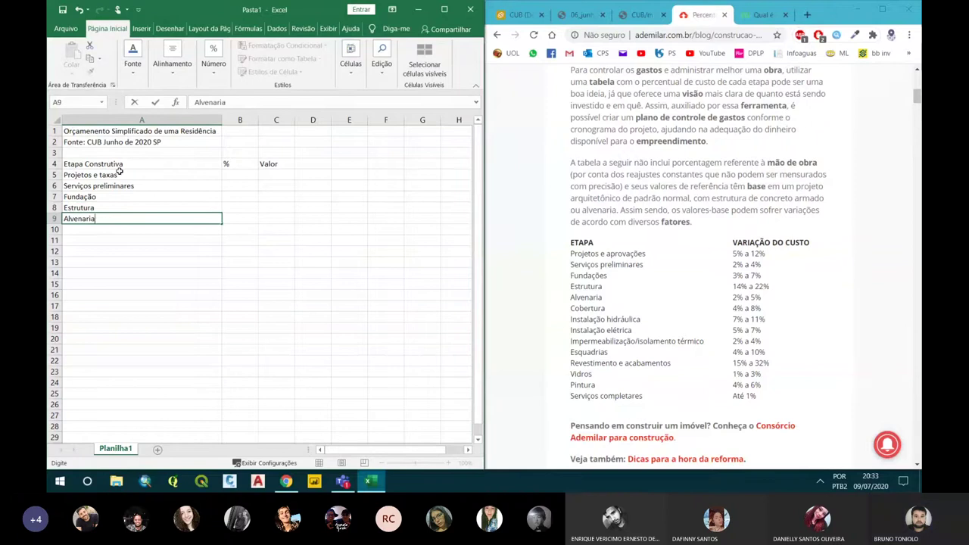
key(Return)
text(Cobertura)
key(Return)
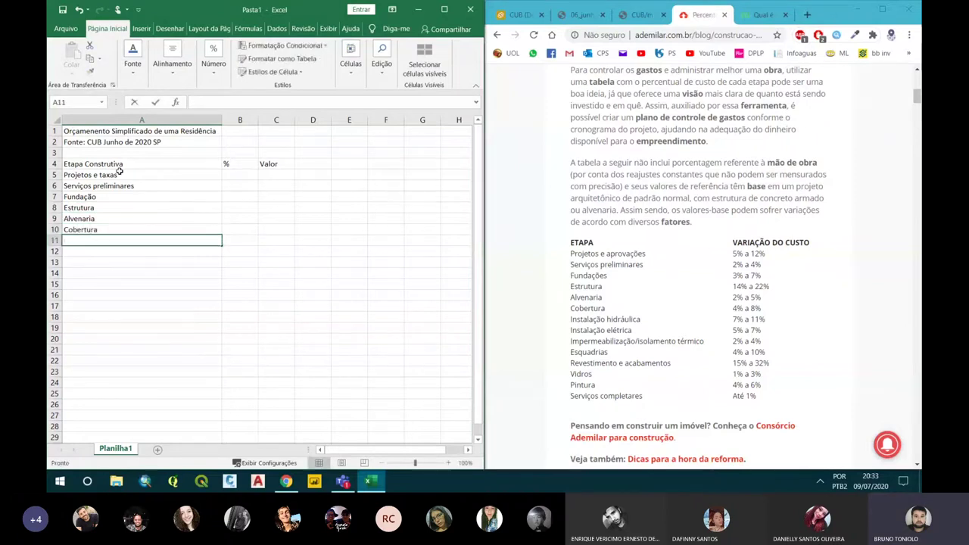
- Enter the installation stages "Instalação hidráulica" in cell A11 and "Instalação elétrica" in cell A12
text(Instal)
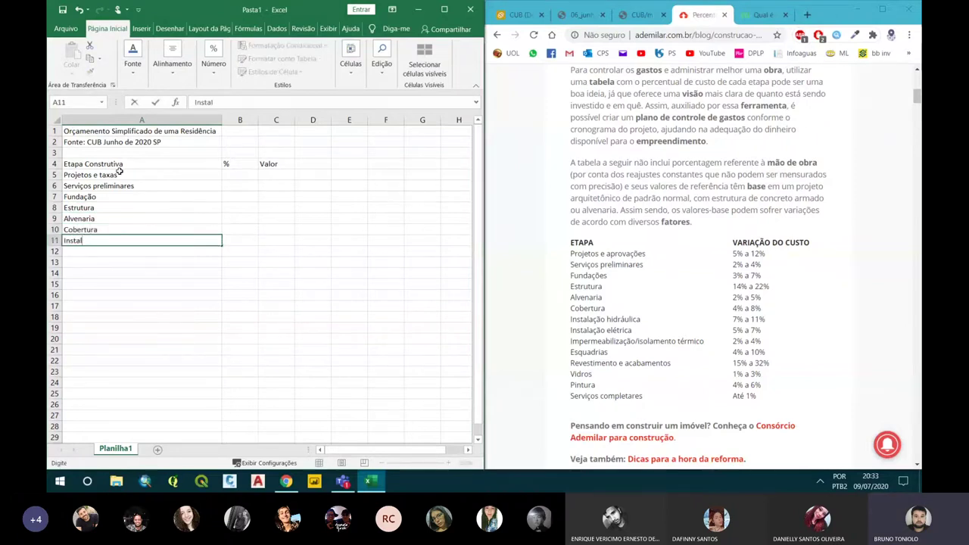
text(ação h)
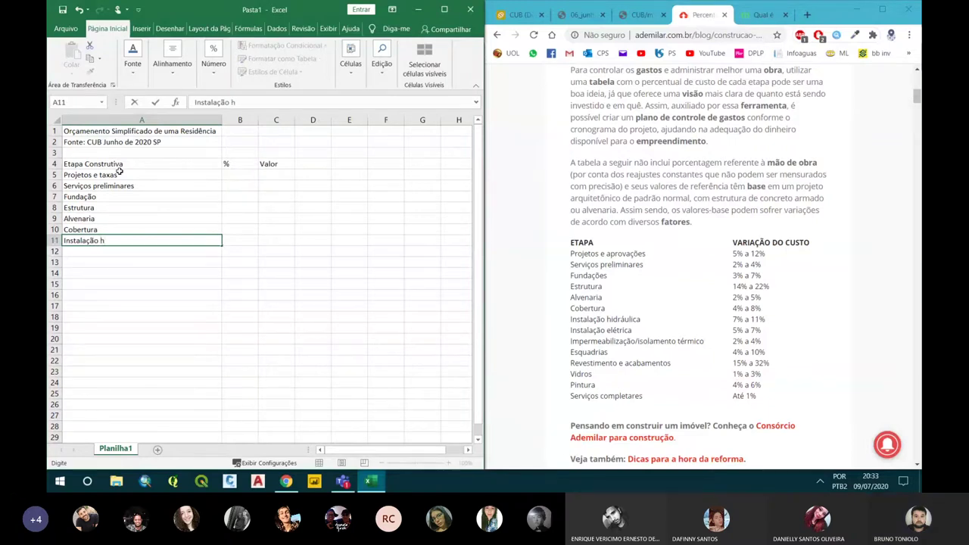
text(idráulica)
key(Return)
text(Instalação )
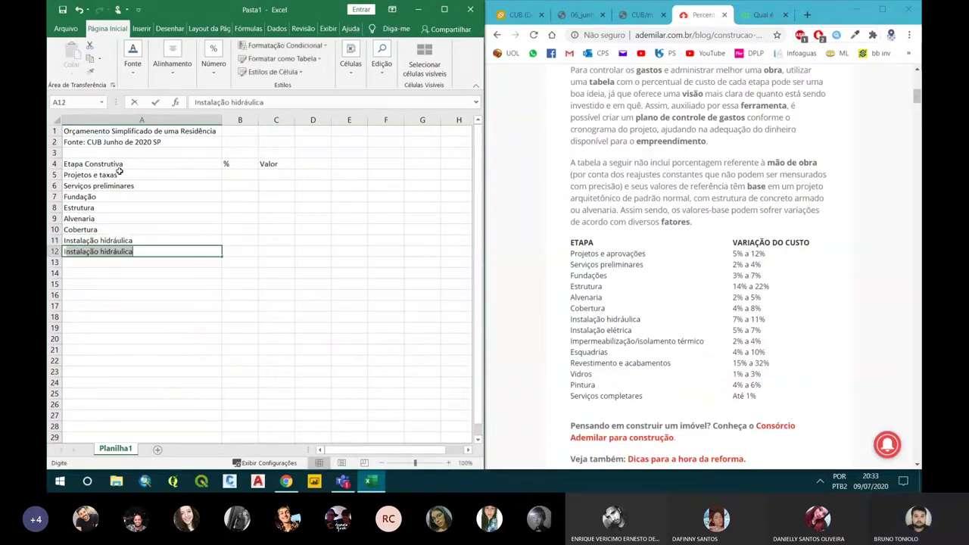
text(elétrica)
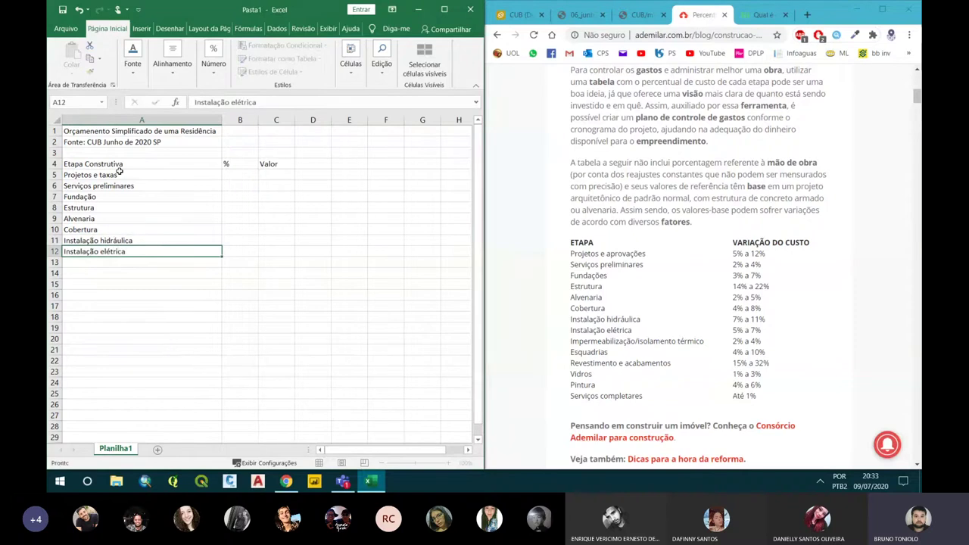
key(Return)
- Enter "Impermeabilização" in cell A13 and "Esquadrias" in cell A14 as stages
text(Im)
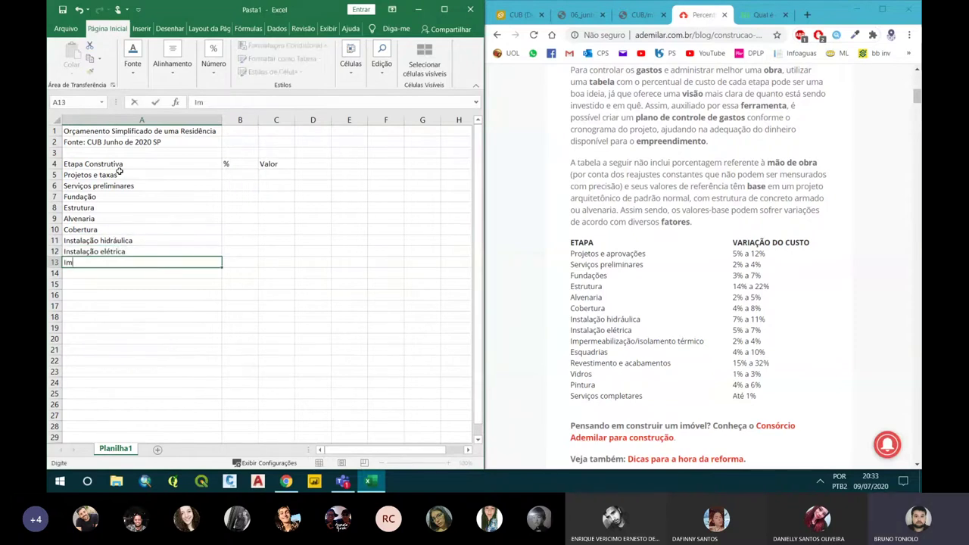
text(permeab)
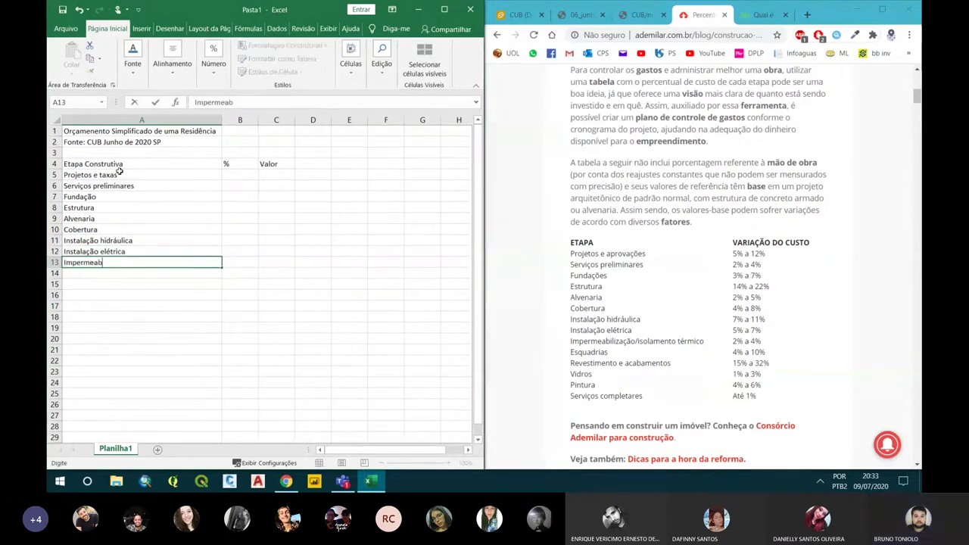
text(ilização /)
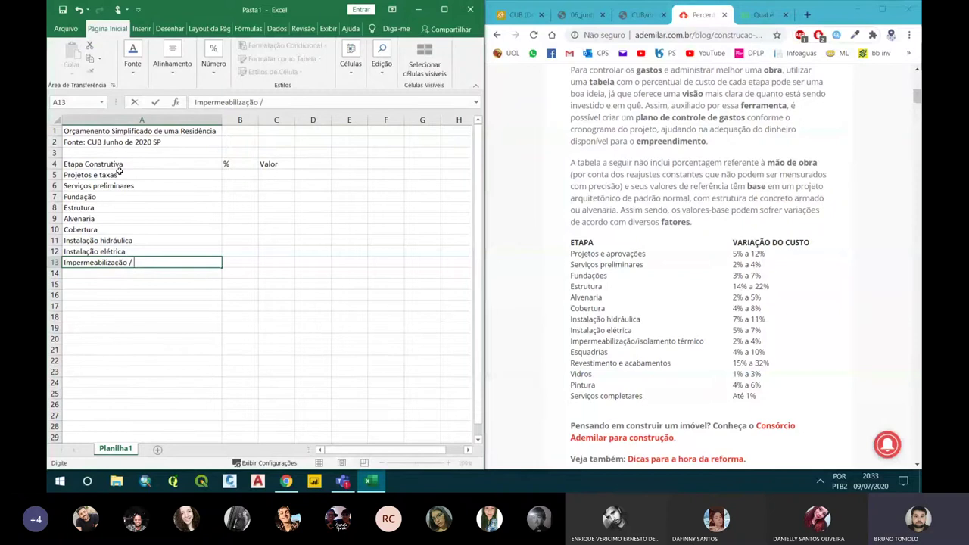
key(BackSpace)
key(BackSpace)
key(BackSpace)
key(Return)
text(Es)
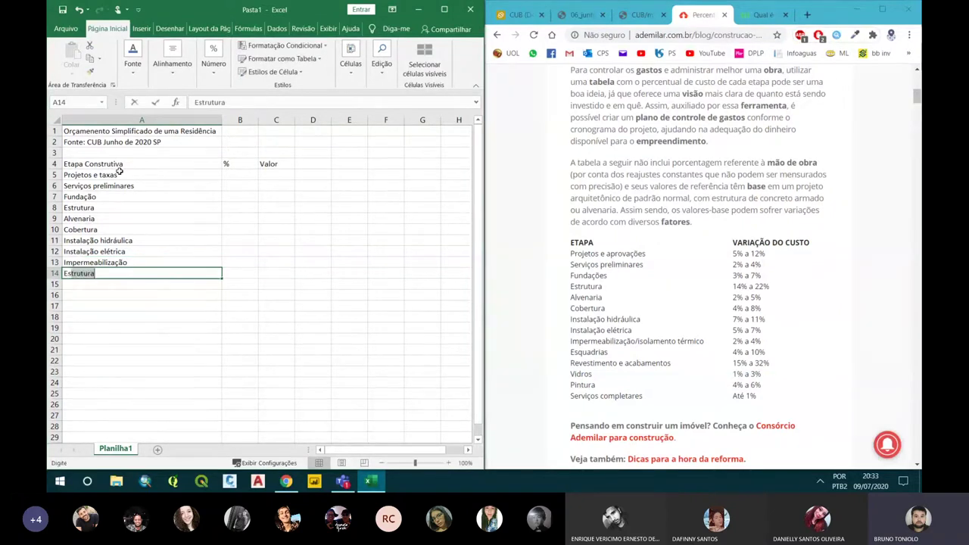
text(quadria)
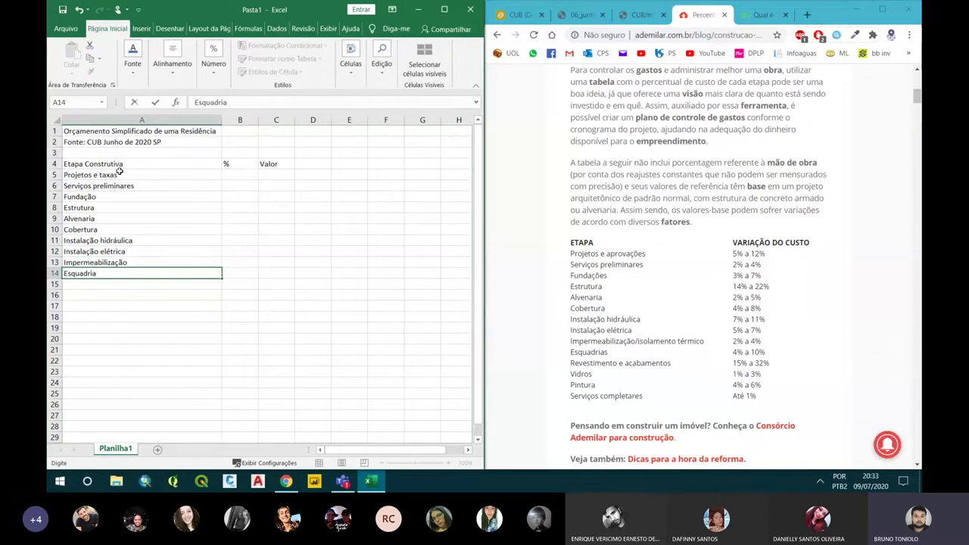
text(s)
key(Return)
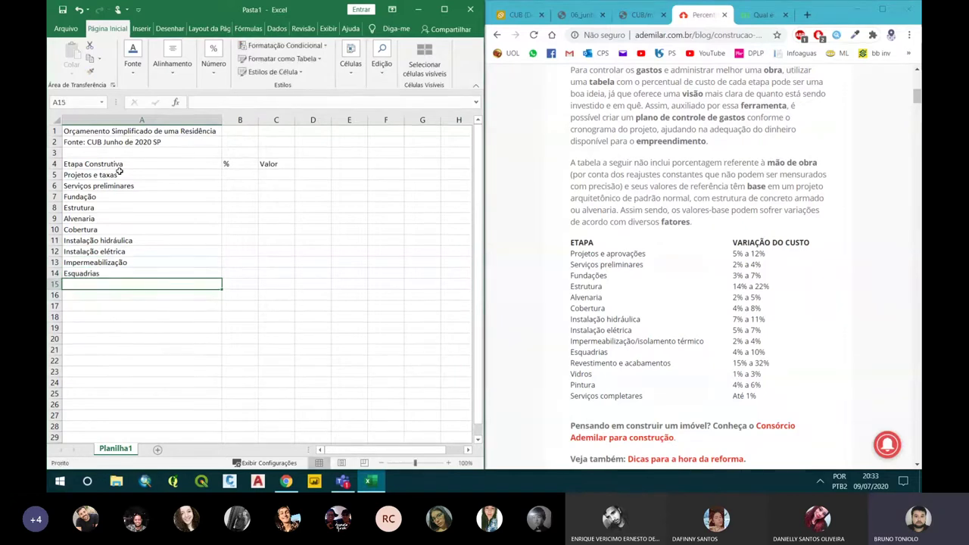
- Enter the stage "Revestimento" in the singular in cell A15, leaving A16 without a glass stage
text(Re)
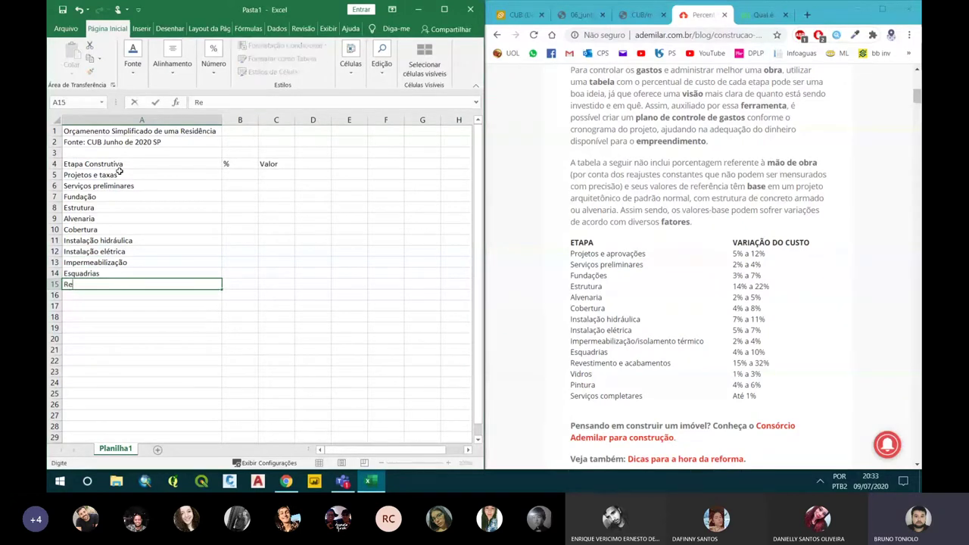
text(vestimentos)
key(Return)
text(V)
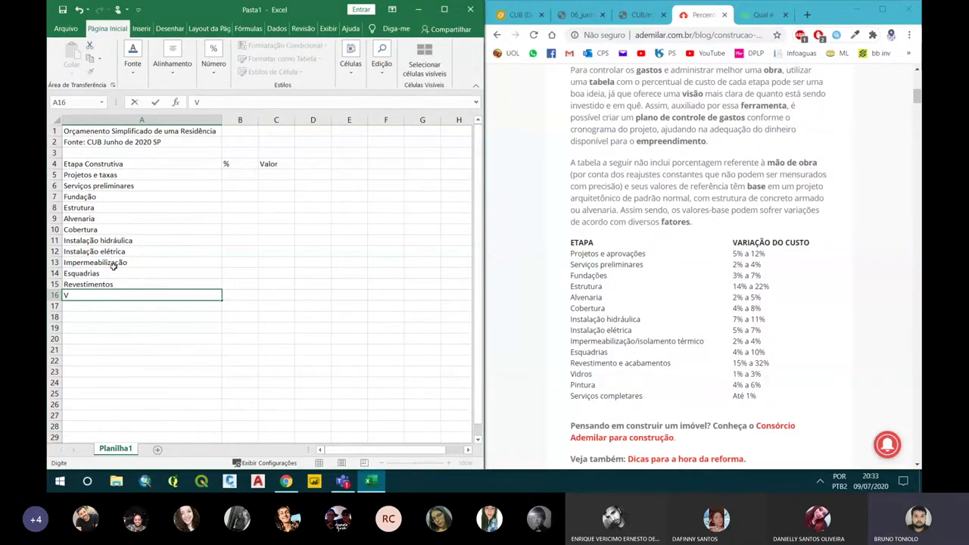
key(Escape)
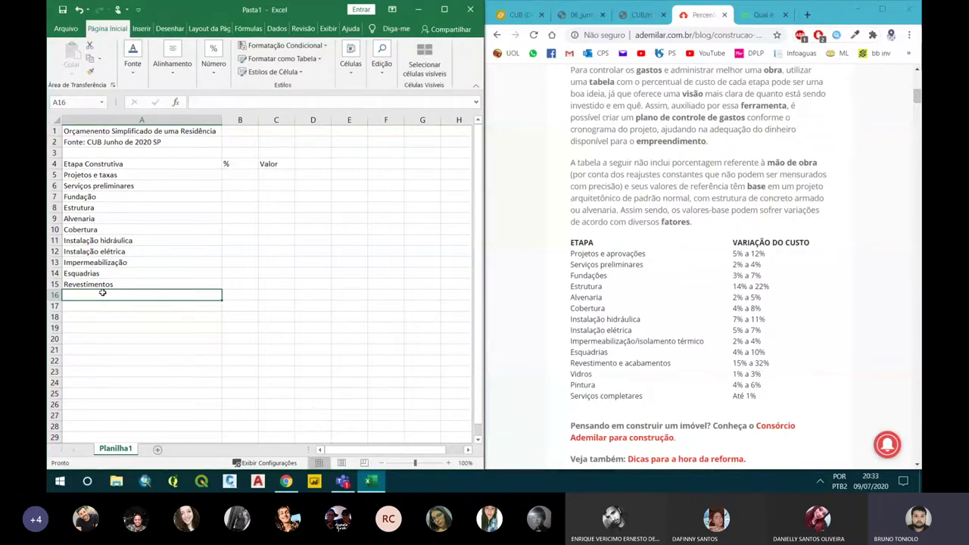
key(Up)
key(BackSpace)
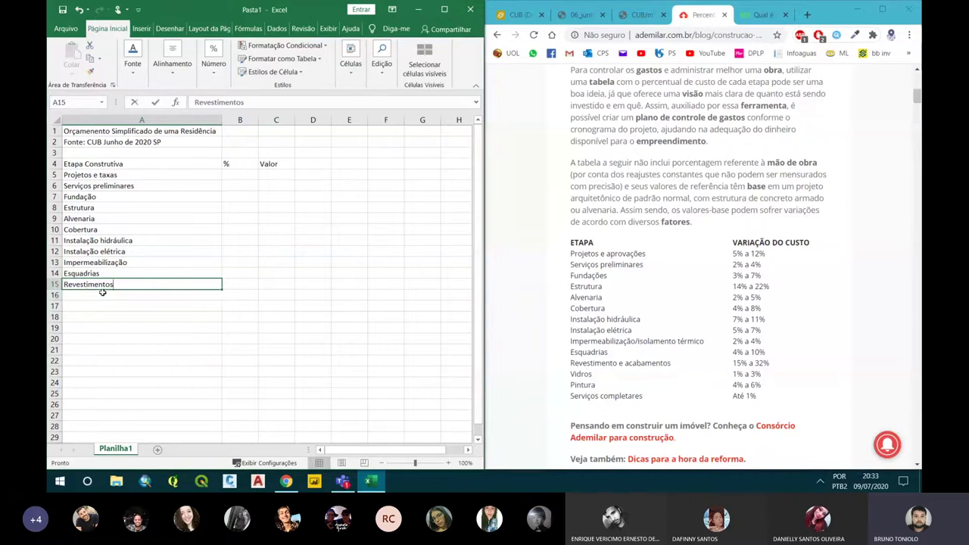
text(Rev)
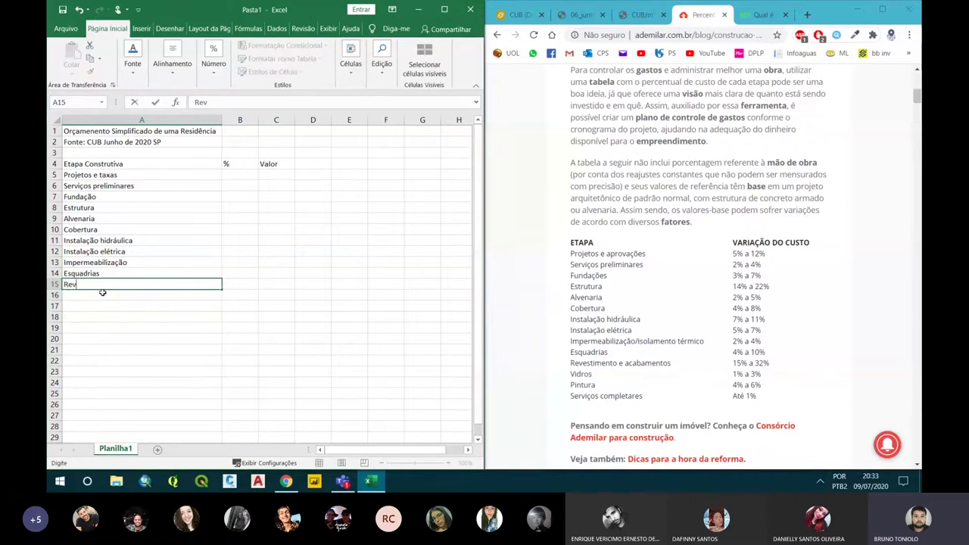
text(estimento)
key(Return)
- Complete the stage list with "Pintura" in cell A16 and "Serviços complementares" in cell A17
text(Pintura)
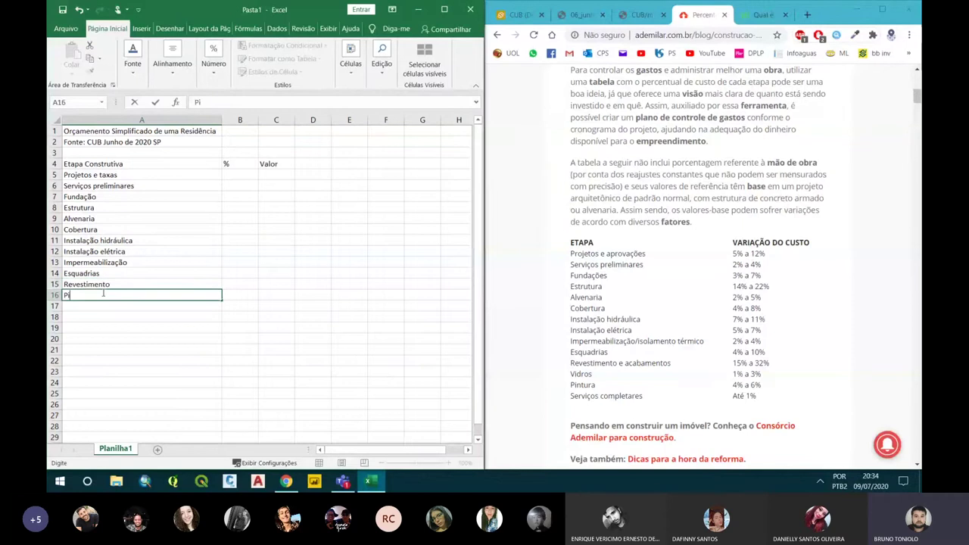
key(Return)
text(Serviços comp)
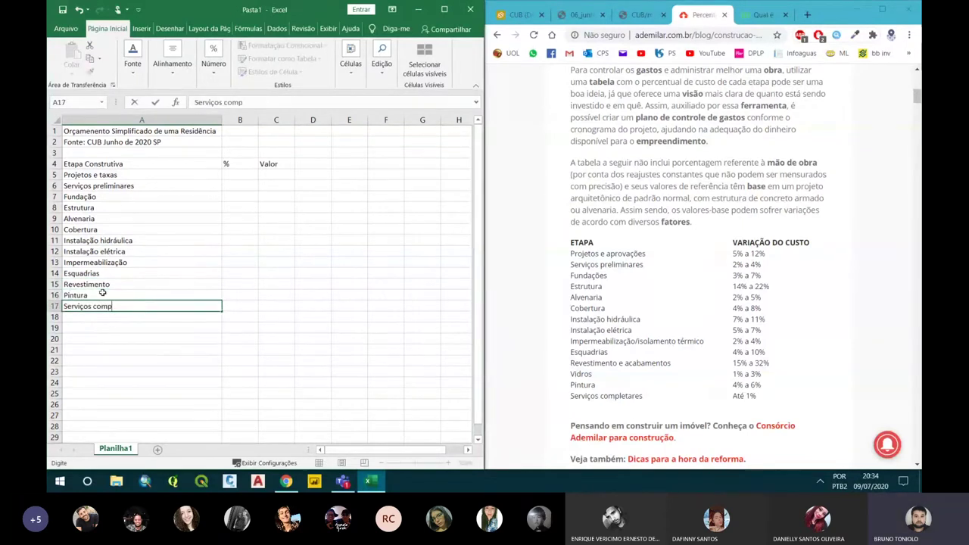
text(le)
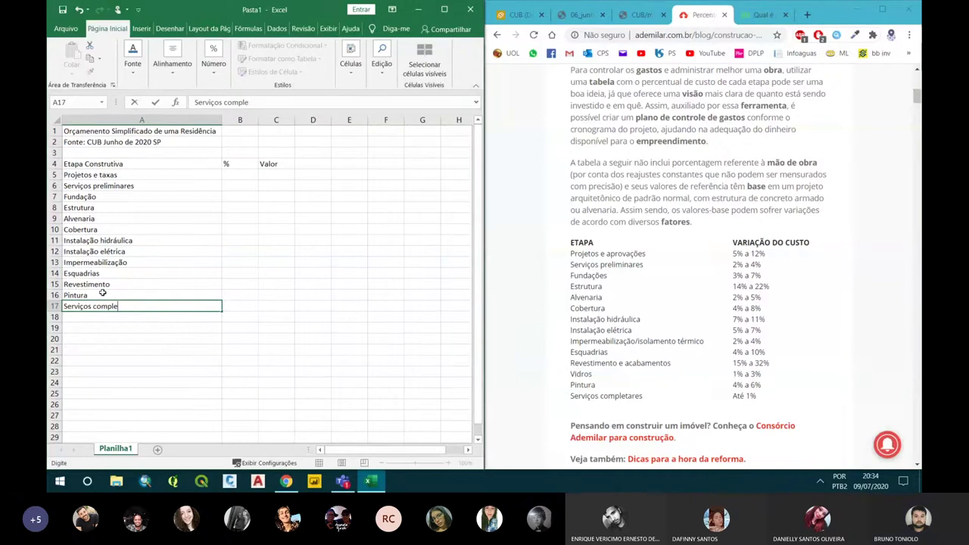
text(mentares)
key(Return)
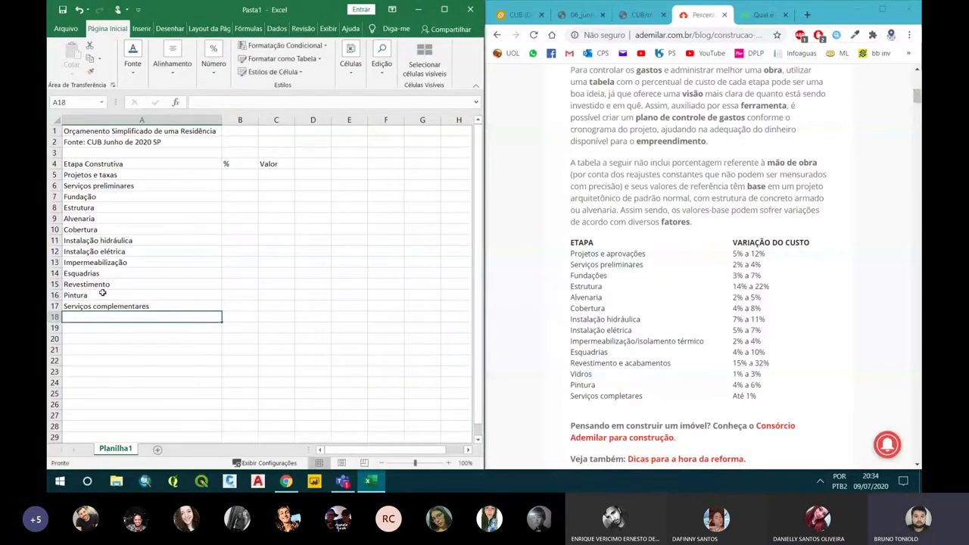
- Add a "Total" row in A18 and sum the percentage range B5:B17 in cell B18 with SOMA
click(144, 219)
click(234, 186)
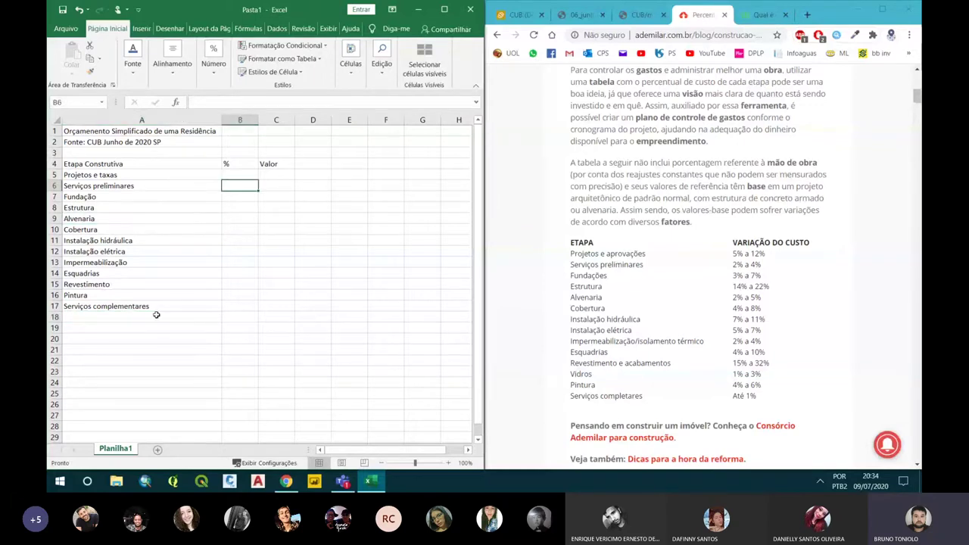
click(181, 317)
text(Total)
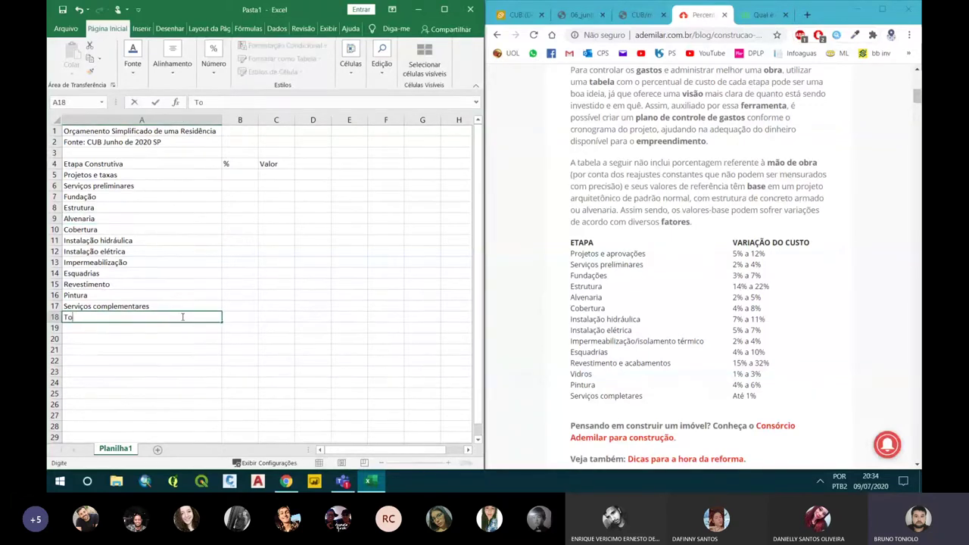
click(253, 317)
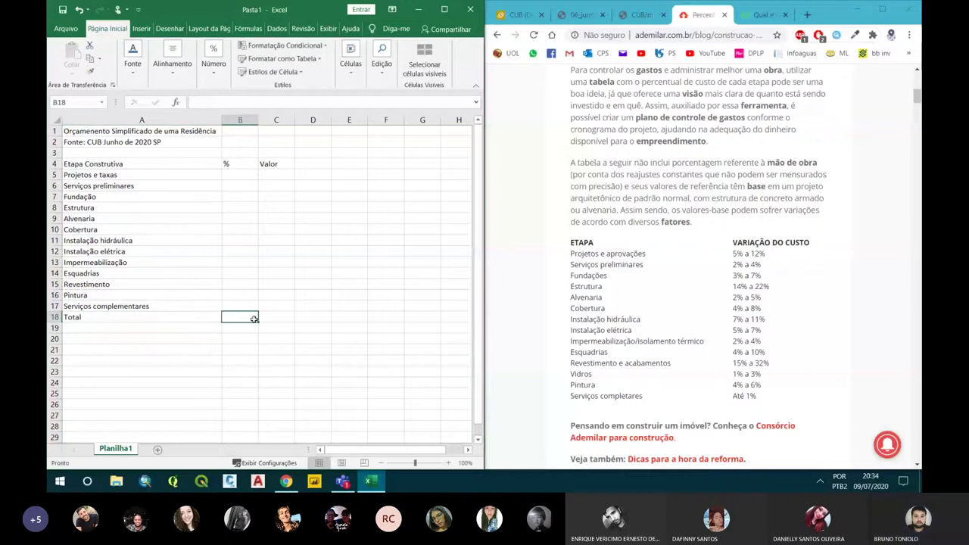
text(=soma()
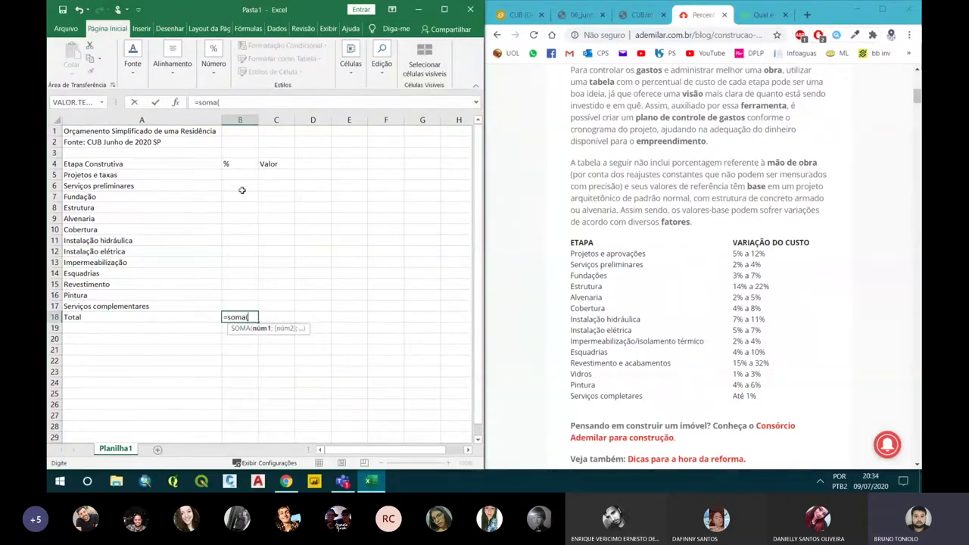
drag(240, 174, 244, 303)
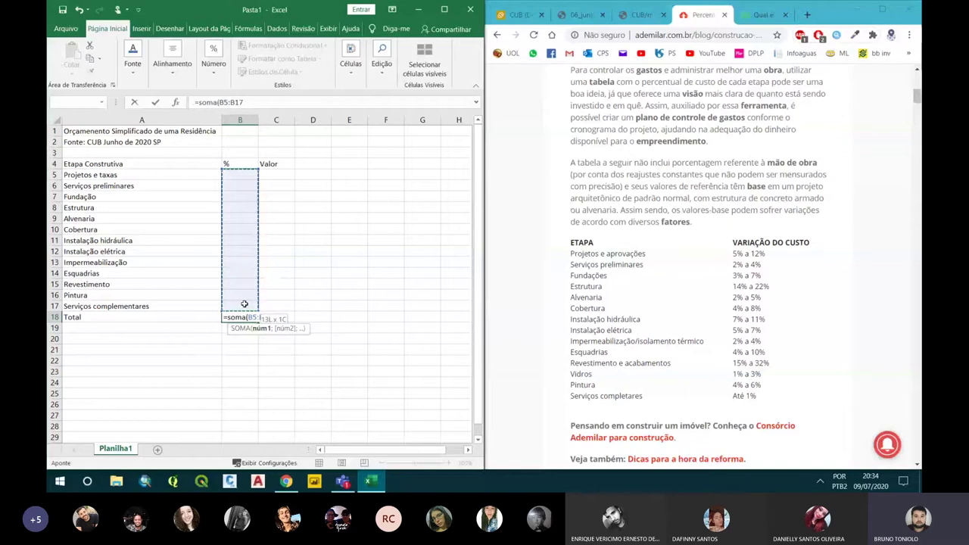
key(Return)
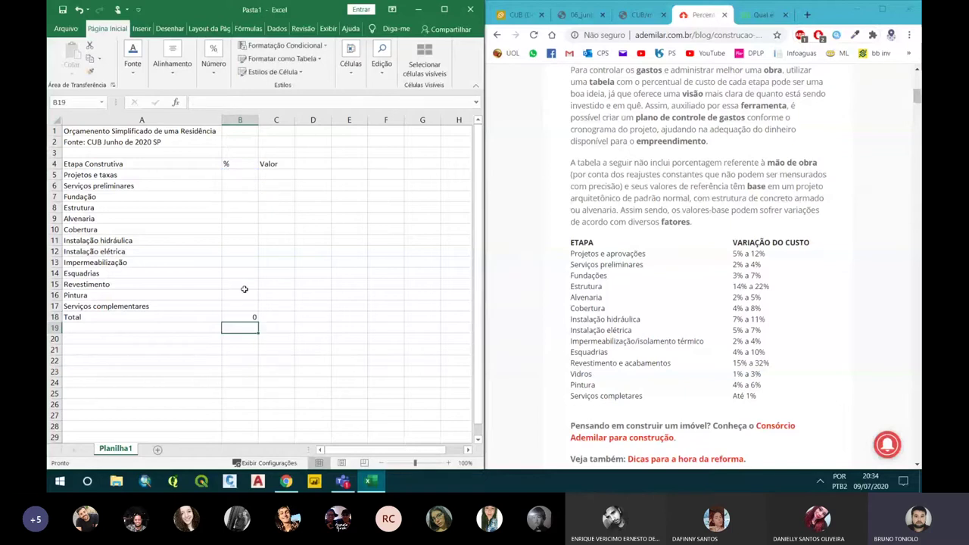
- Enter the percentages 5 for Projetos e taxas, 4 for Serviços preliminares and 10 for Fundação in B5:B7
click(233, 174)
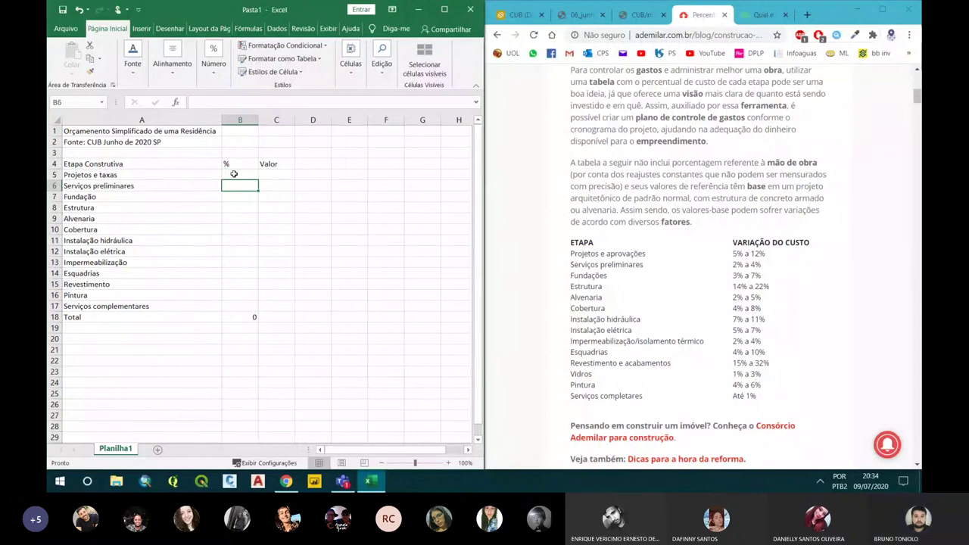
text(5)
key(Return)
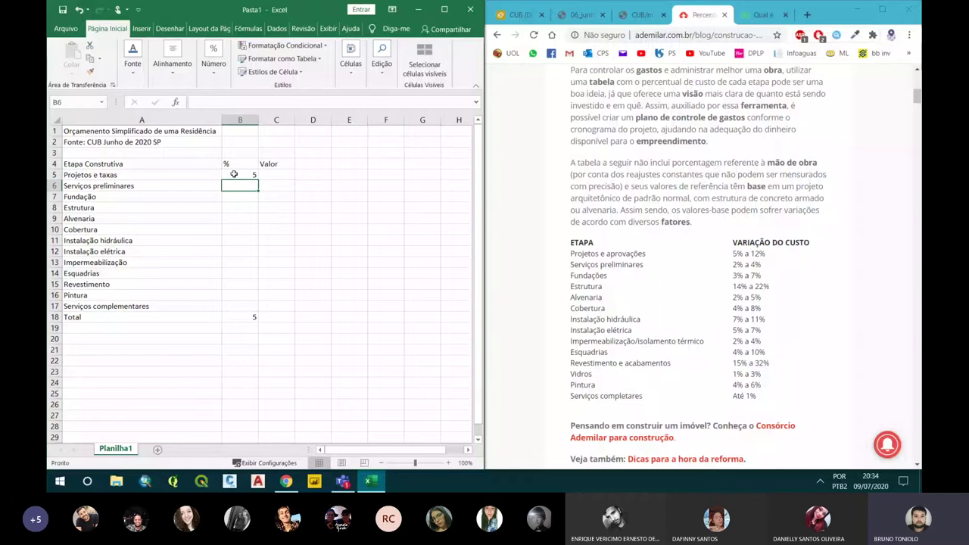
text(4)
key(Return)
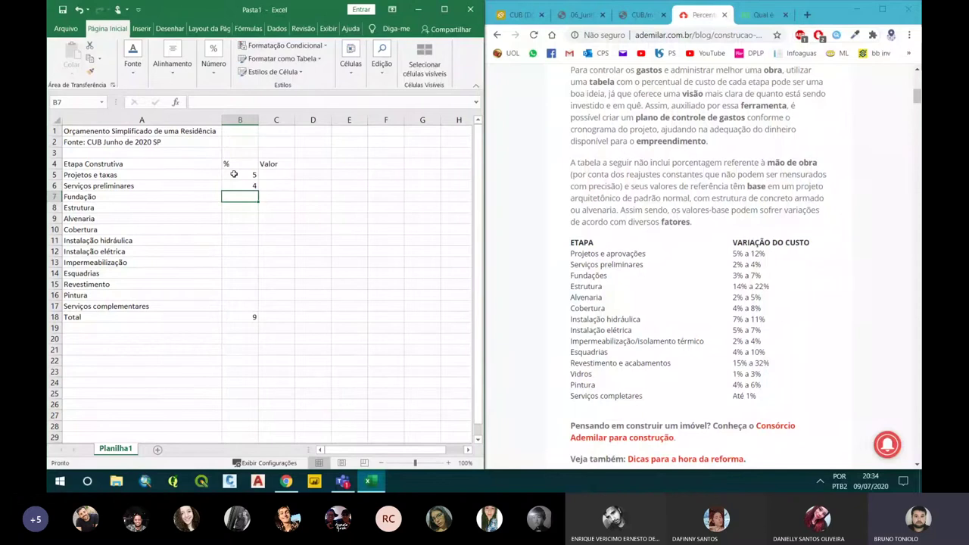
text(10)
key(Return)
- Set the Projetos e taxas percentage in cell B5 to 2
click(234, 174)
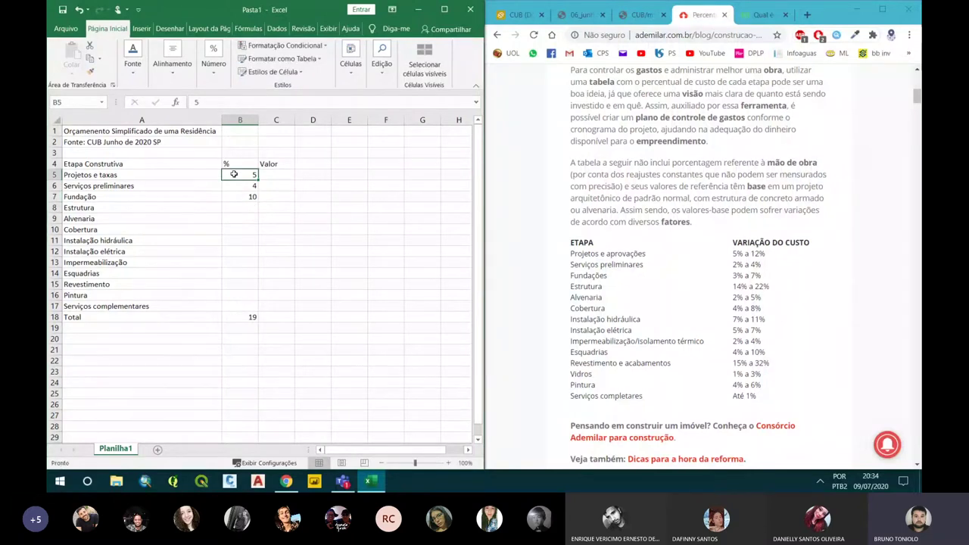
text(2)
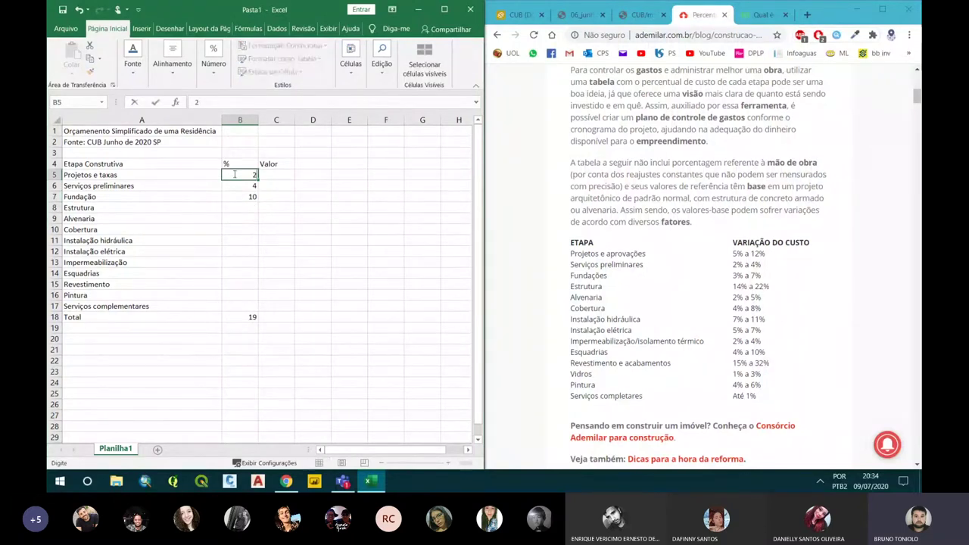
key(Return)
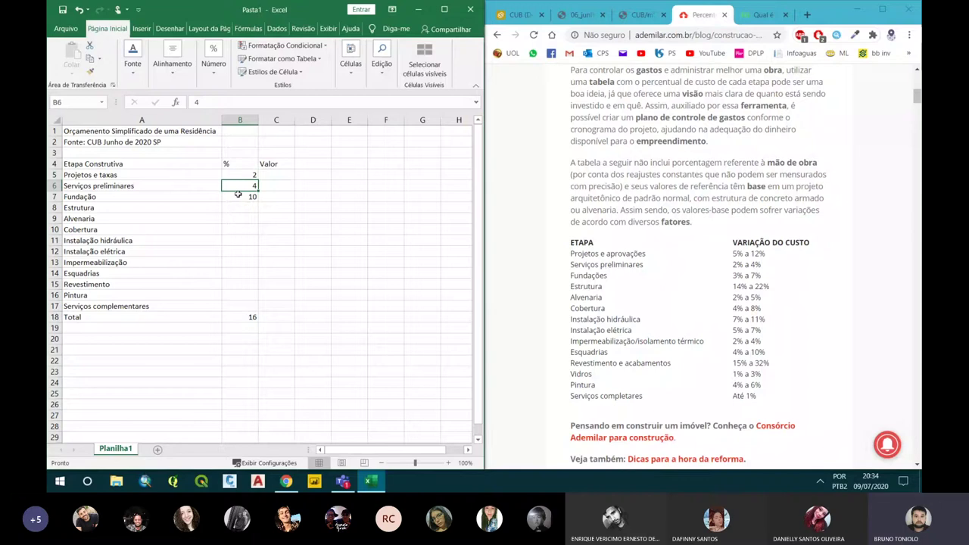
- Enter the percentages 20 for Estrutura, 5 for Alvenaria and 6 for Cobertura in B8:B10
click(245, 197)
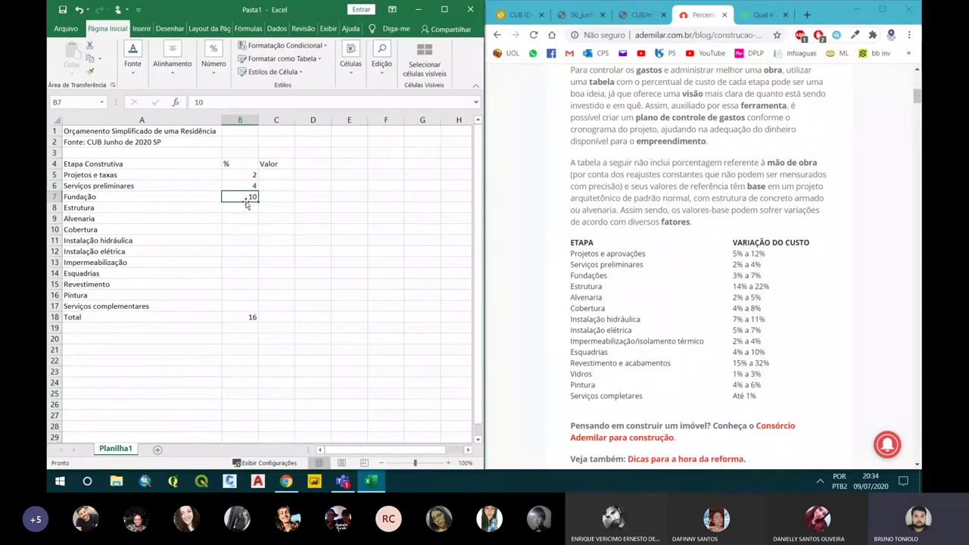
drag(246, 203, 246, 203)
click(246, 207)
text(20)
key(Return)
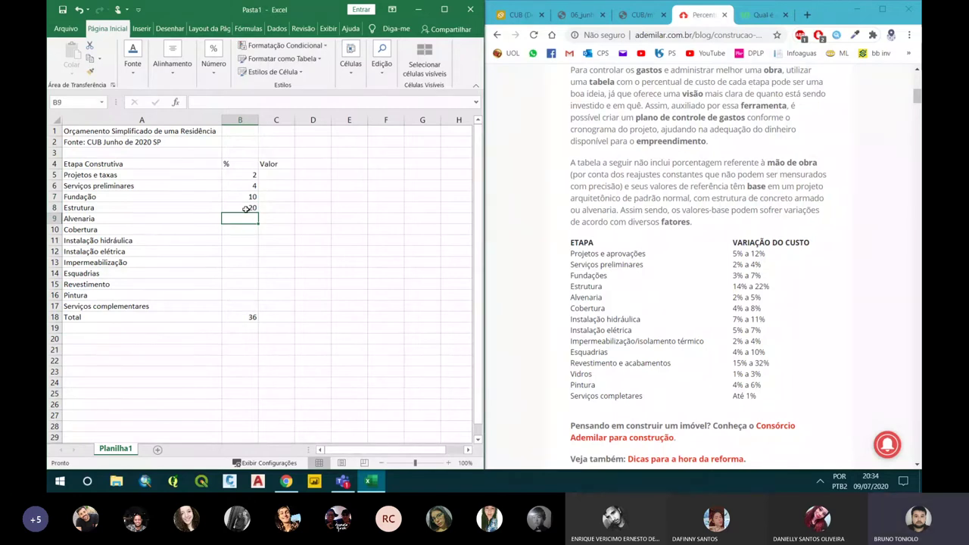
text(5)
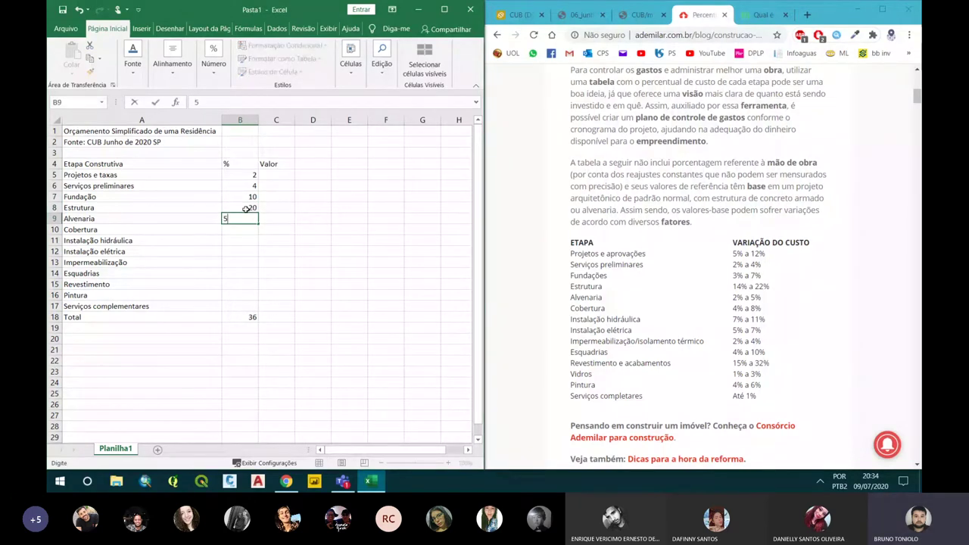
key(Return)
text(6)
key(Return)
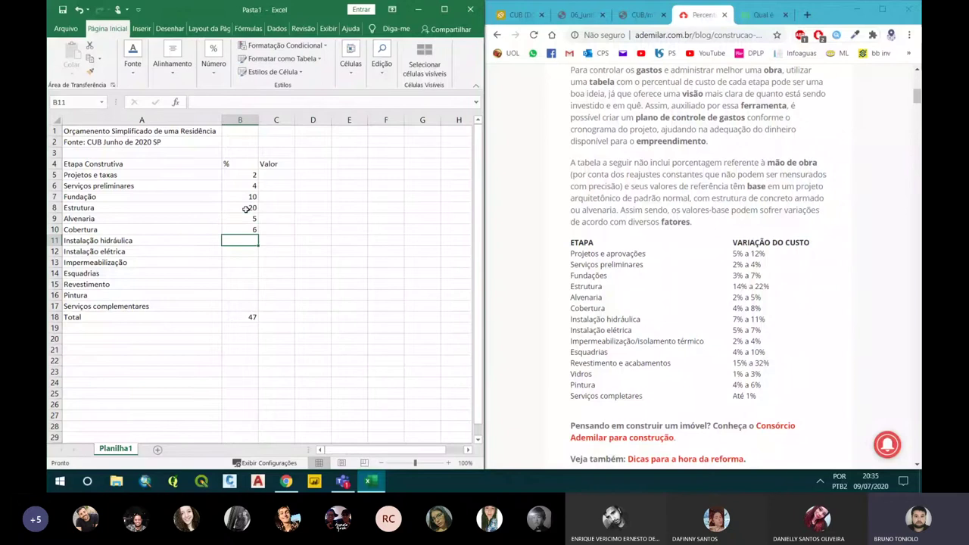
- Enter the percentages 10 for Instalação hidráulica, 7 for Instalação elétrica and 2 for Impermeabilização in B11:B13
text(10)
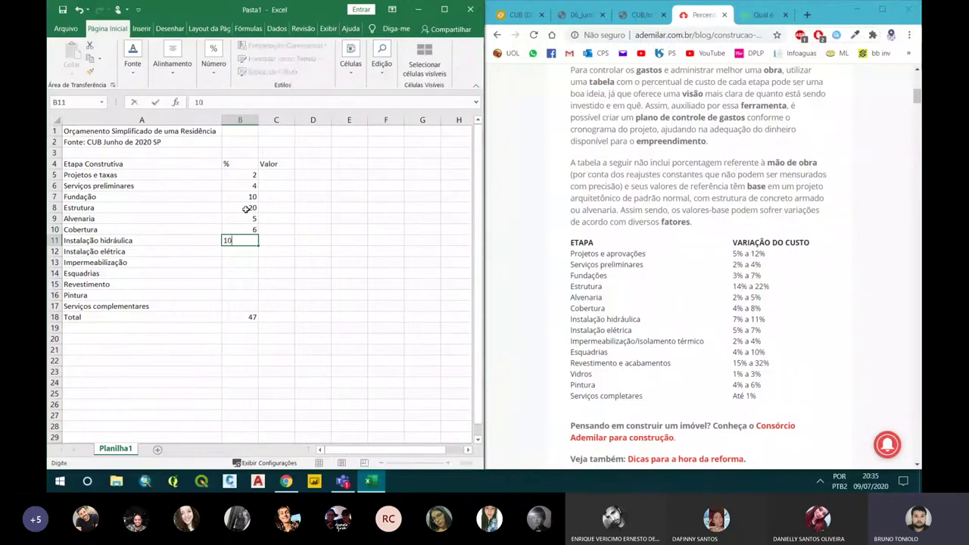
key(Return)
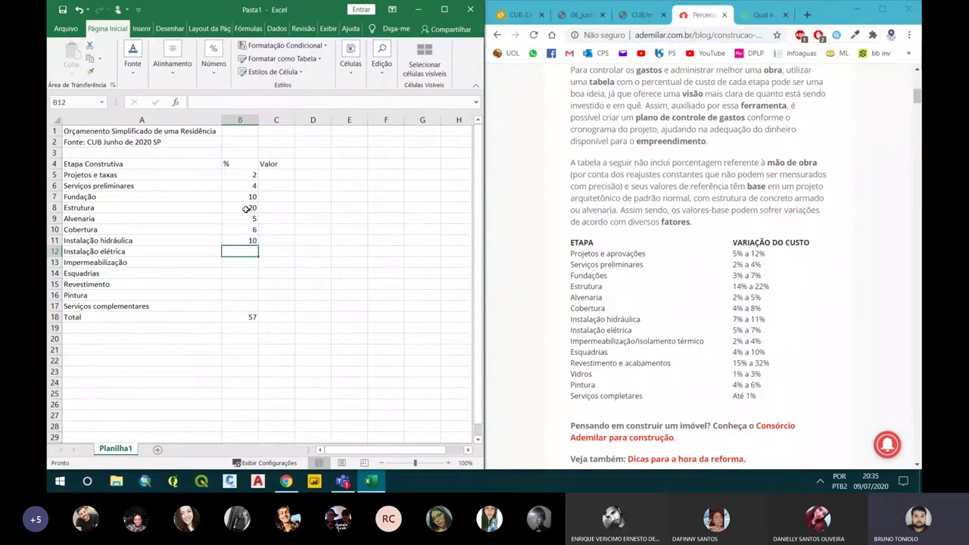
text(7)
key(Return)
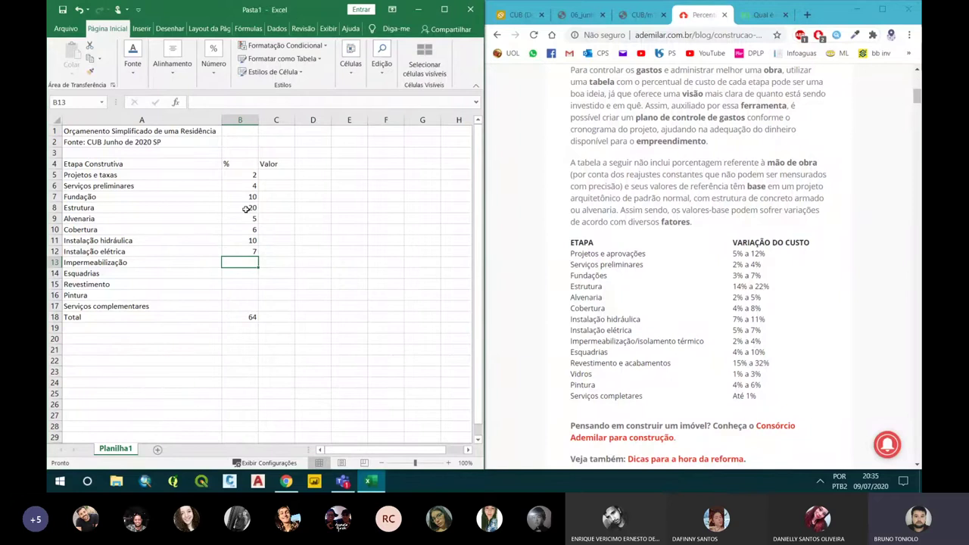
text(2)
key(Return)
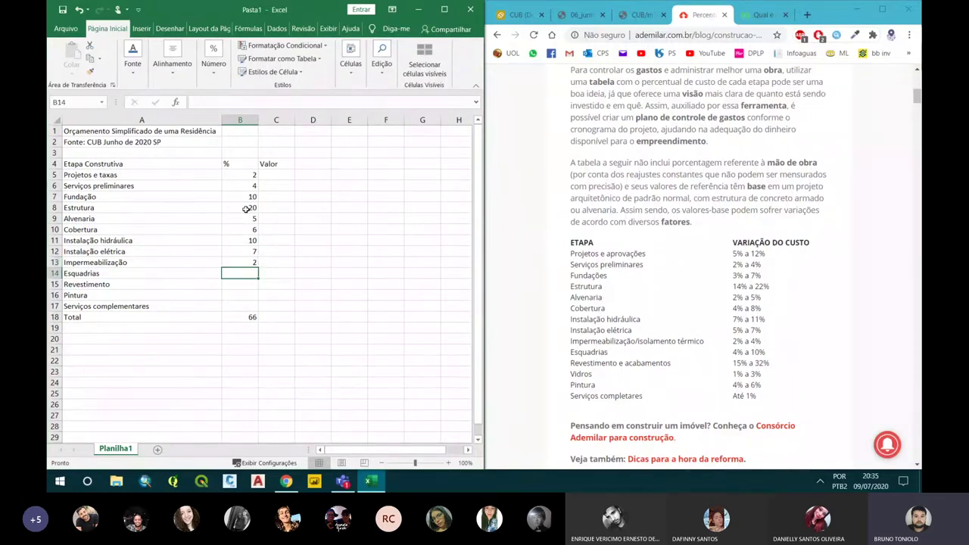
- Enter the percentages 8 for Esquadrias, 20 for Revestimento and 5 for Pintura in B14:B16
text(8)
key(Return)
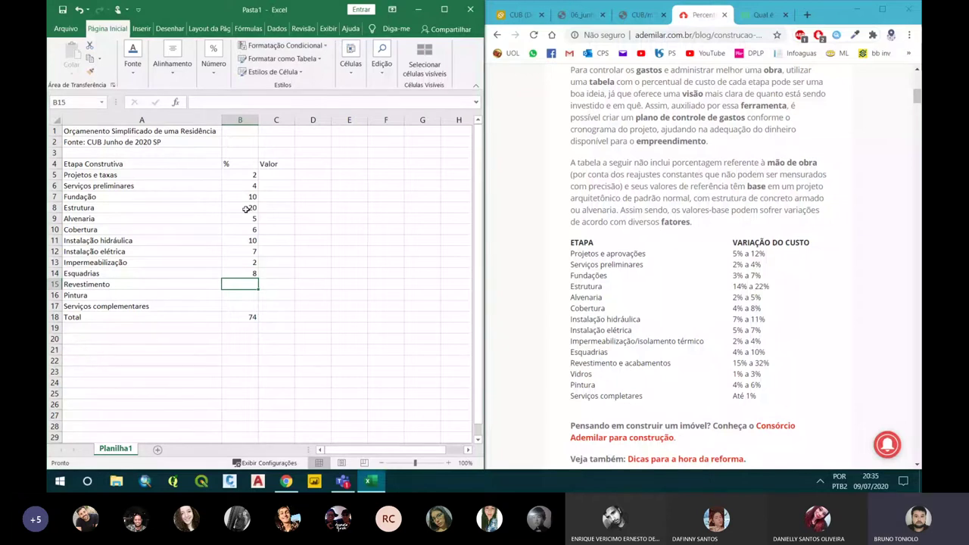
text(20)
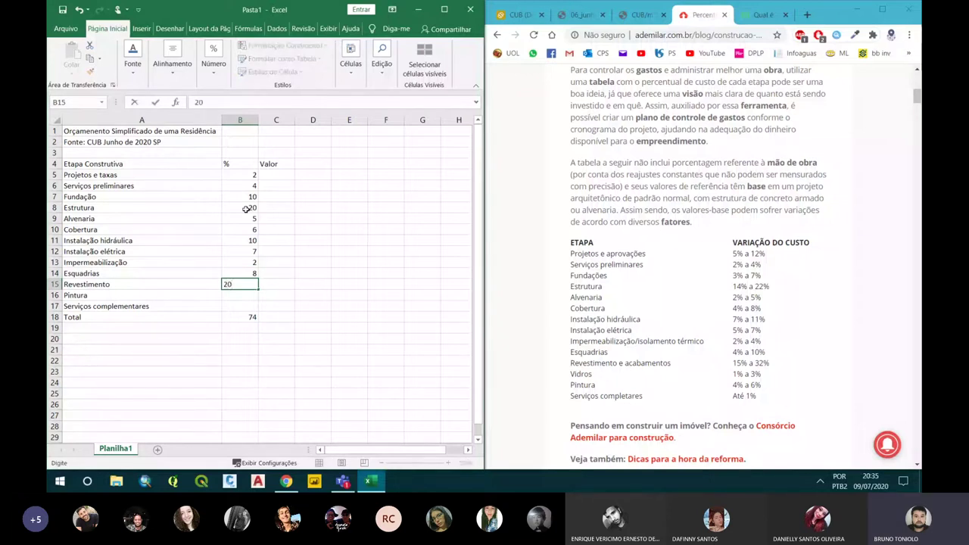
key(Return)
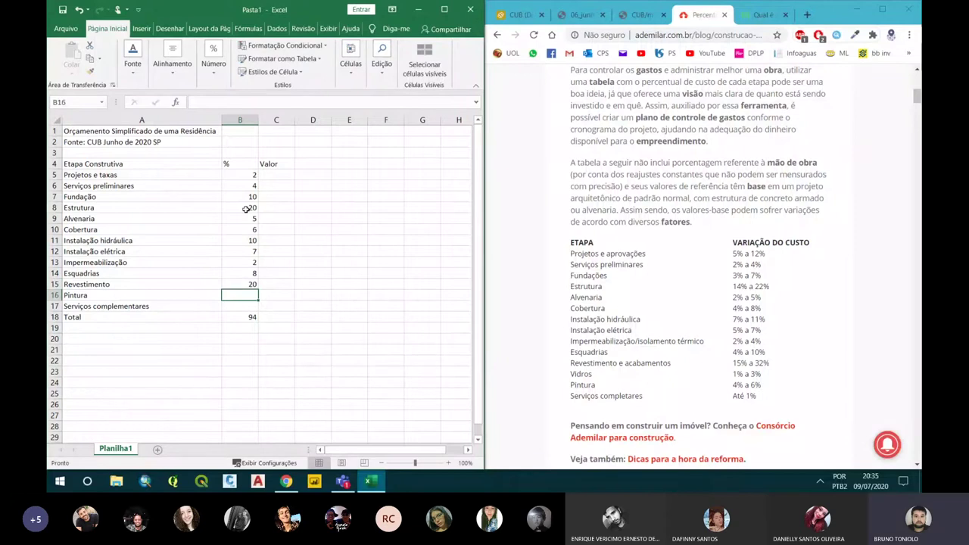
text(5)
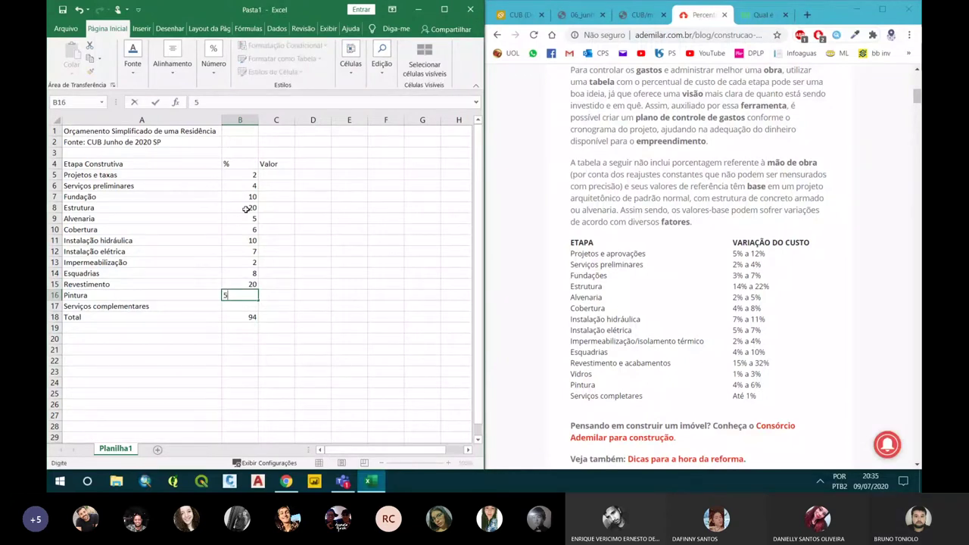
key(Return)
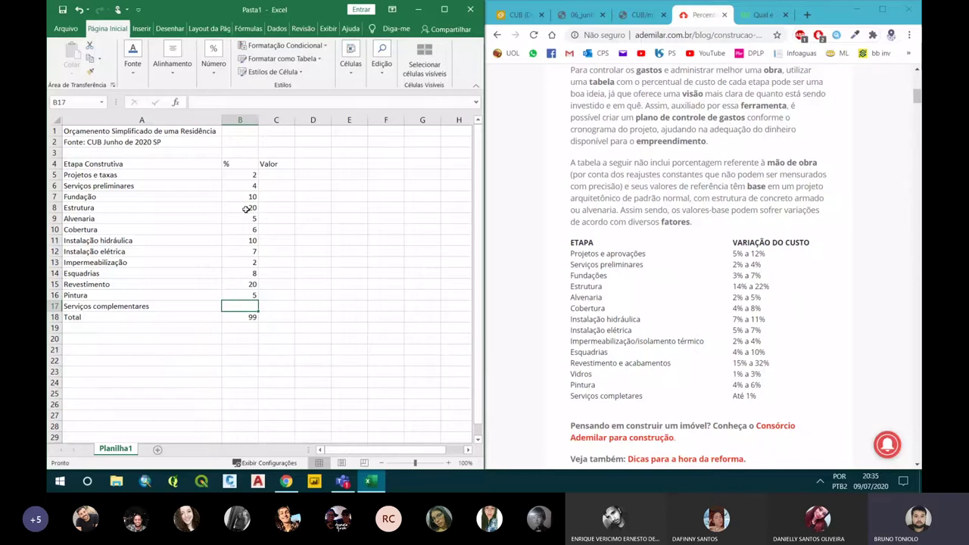
- Enter the percentage 4 for Serviços complementares in cell B17
text(3)
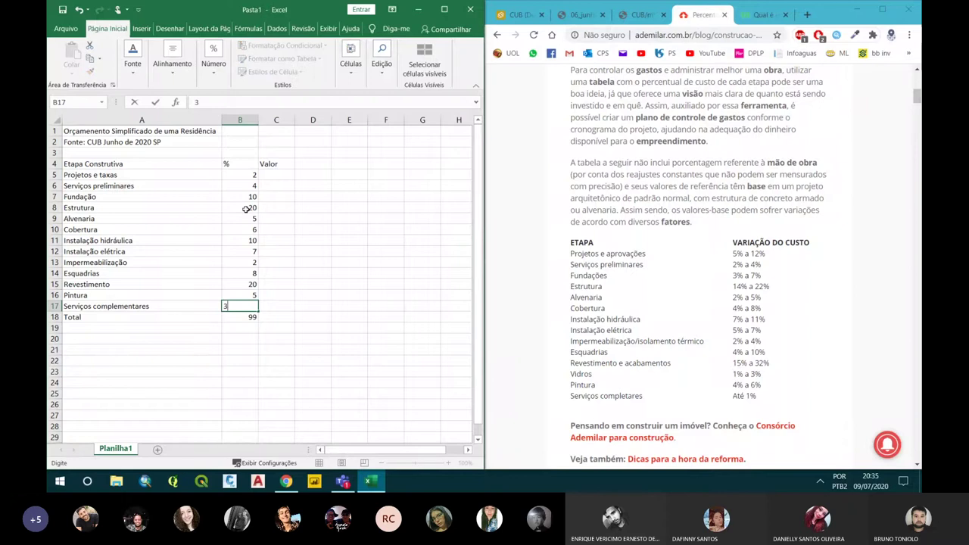
key(BackSpace)
text(4)
key(Return)
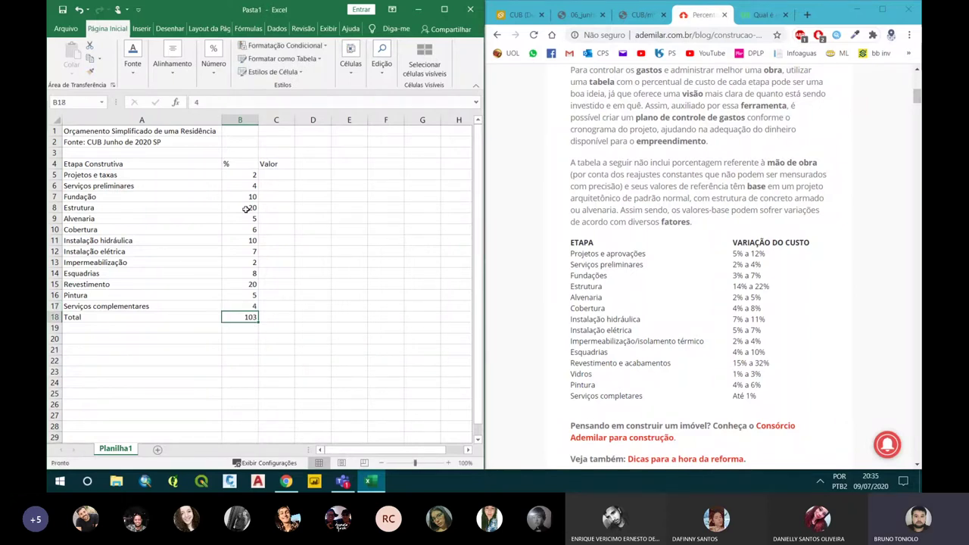
- Reduce the Projetos e taxas percentage in cell B5 to 1
click(246, 208)
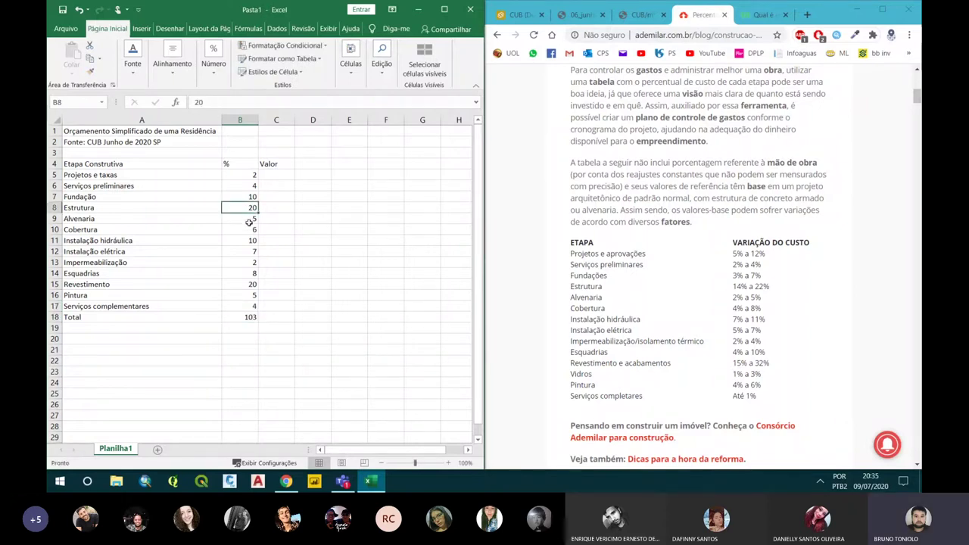
click(253, 175)
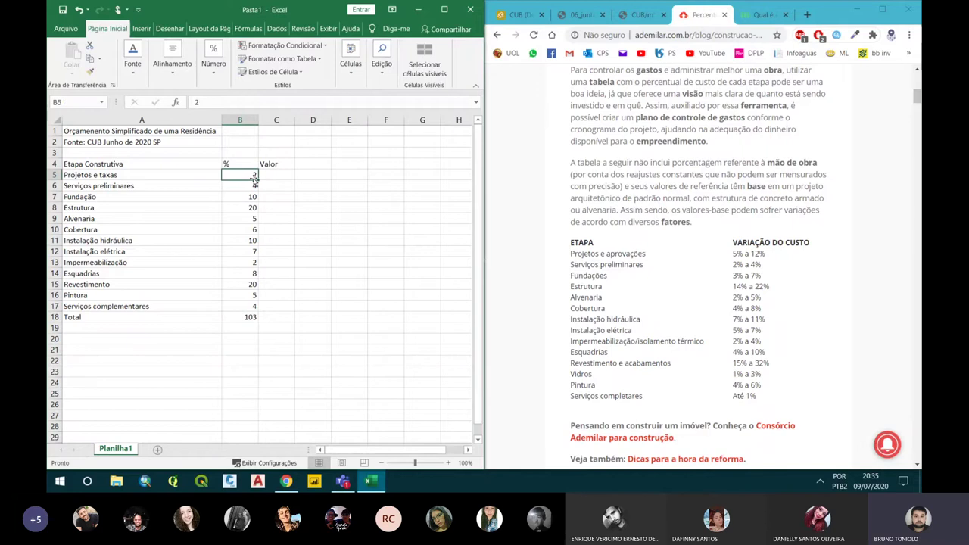
text(1)
key(Return)
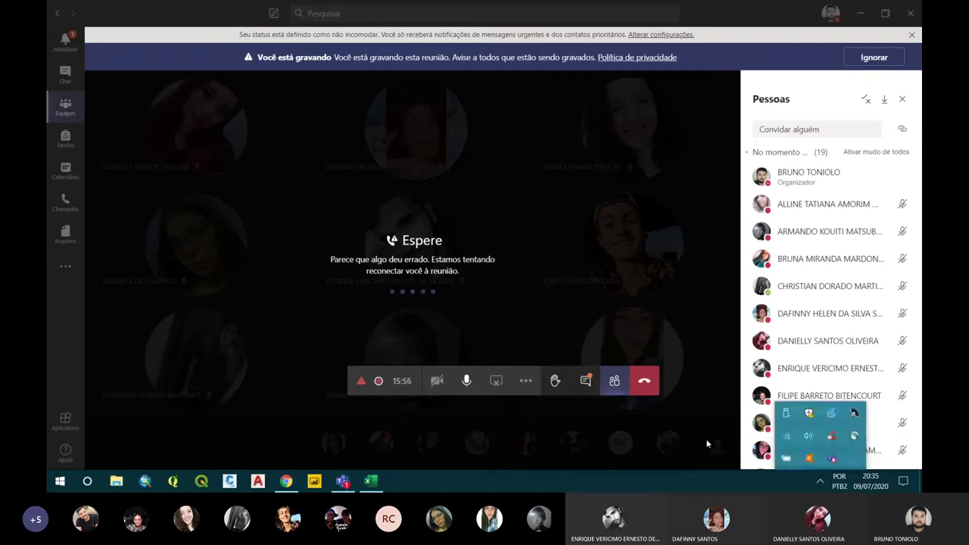
click(646, 437)
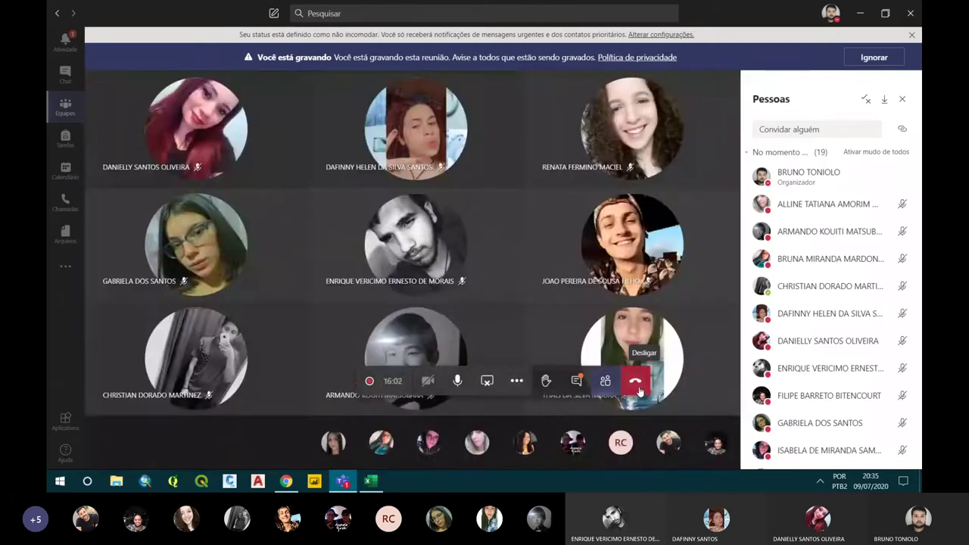
click(642, 386)
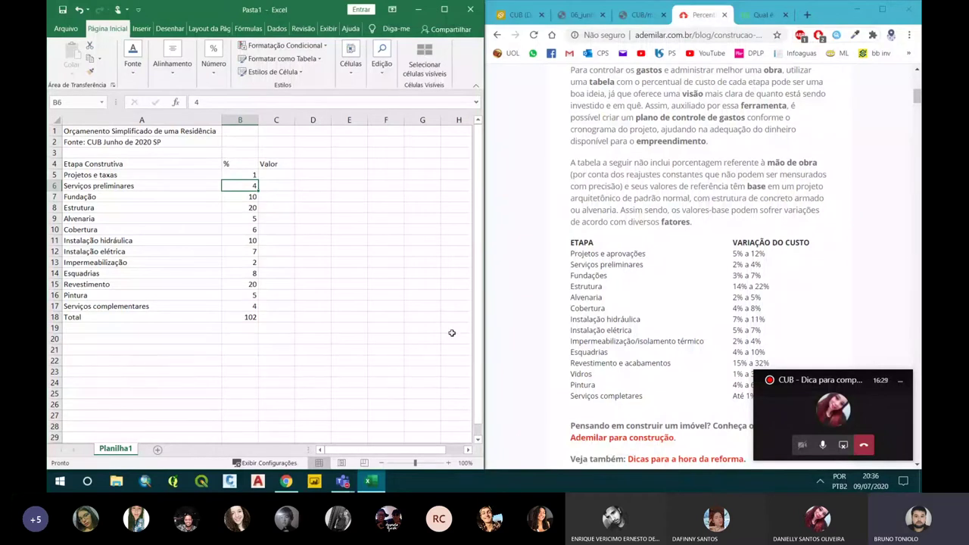
click(365, 317)
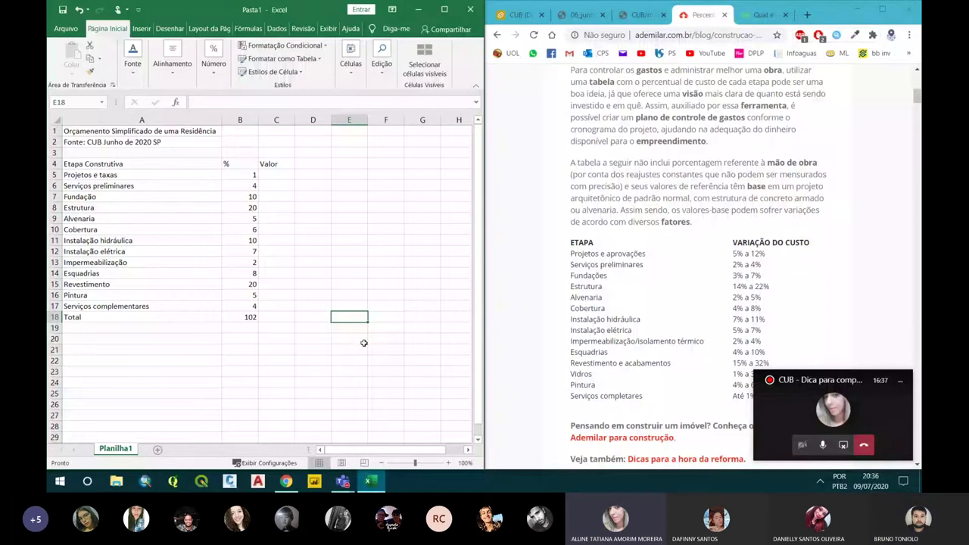
click(277, 318)
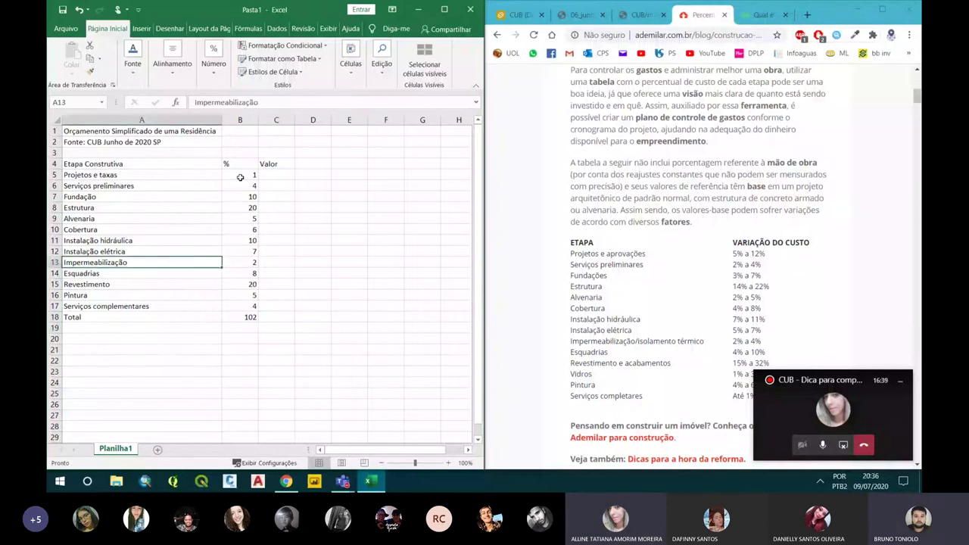
drag(249, 175, 253, 317)
click(256, 317)
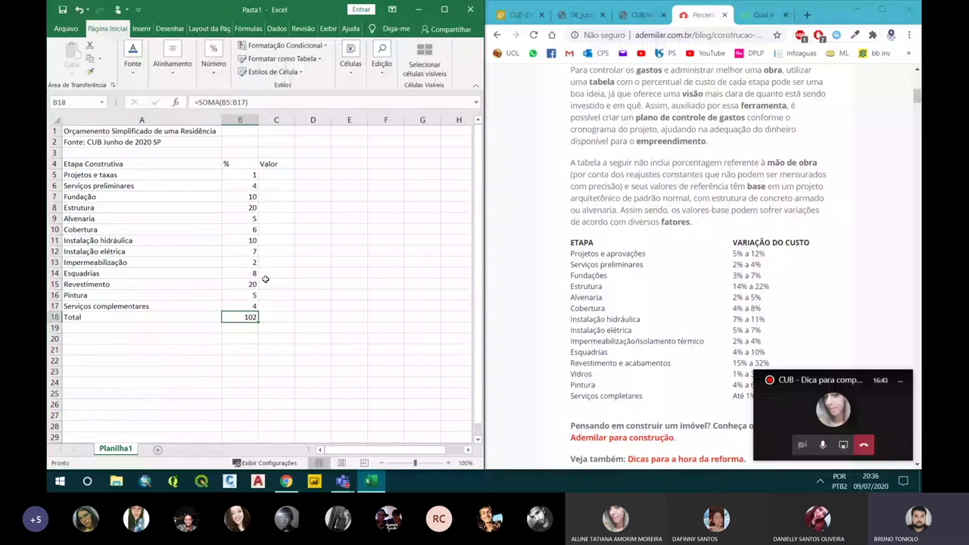
- Set the percentages of Serviços preliminares in B6 and Serviços complementares in B17 to 3 each
click(253, 187)
text(3)
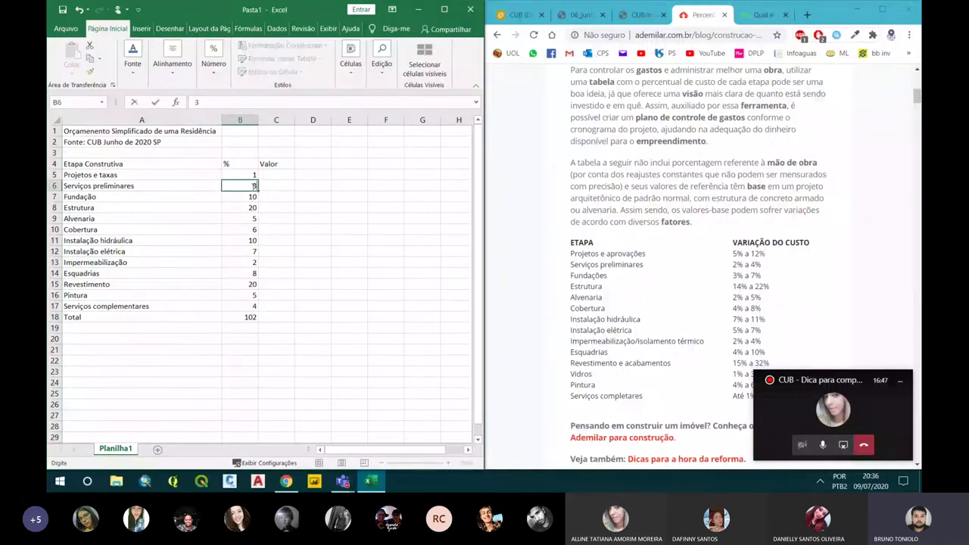
key(Return)
click(253, 307)
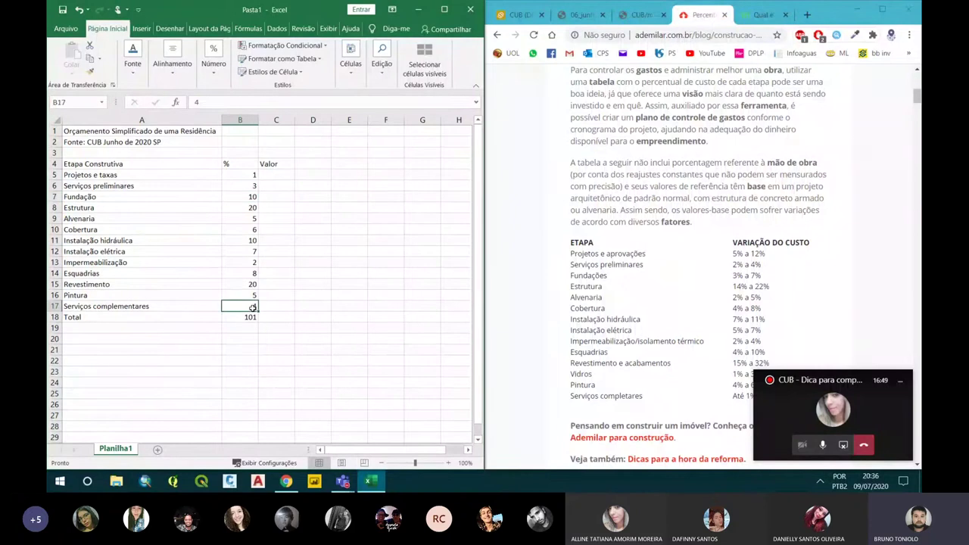
text(3)
key(Return)
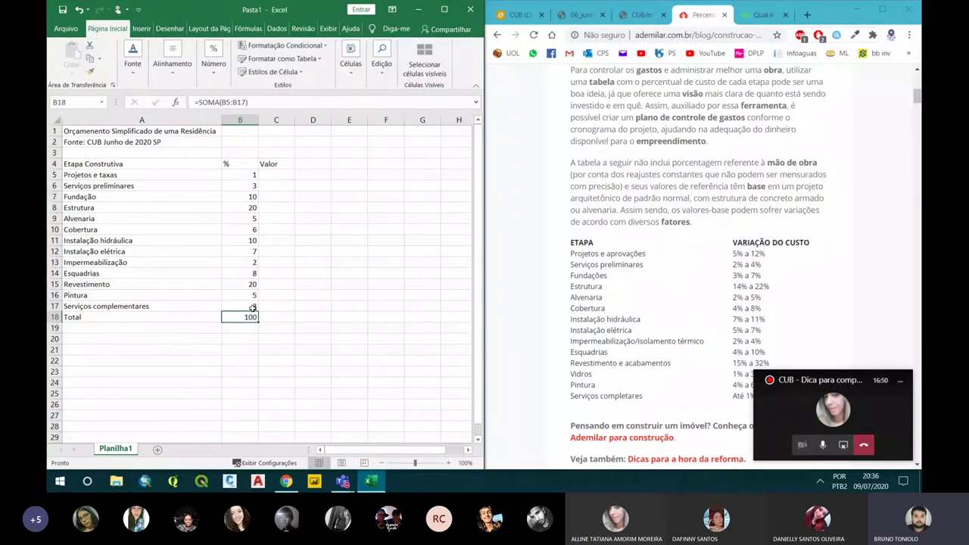
- Review the stage percentages in B5:B17 and their total in cell B18
click(239, 175)
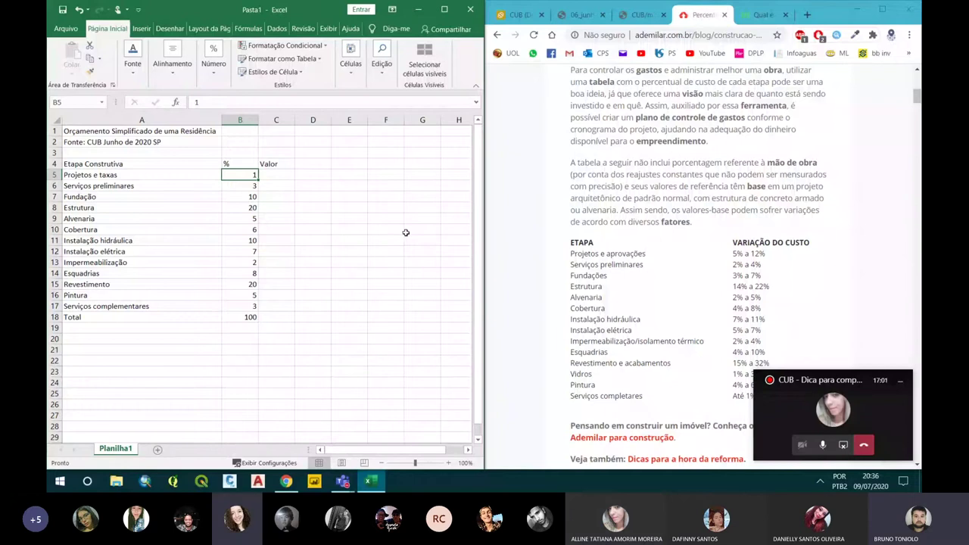
click(261, 217)
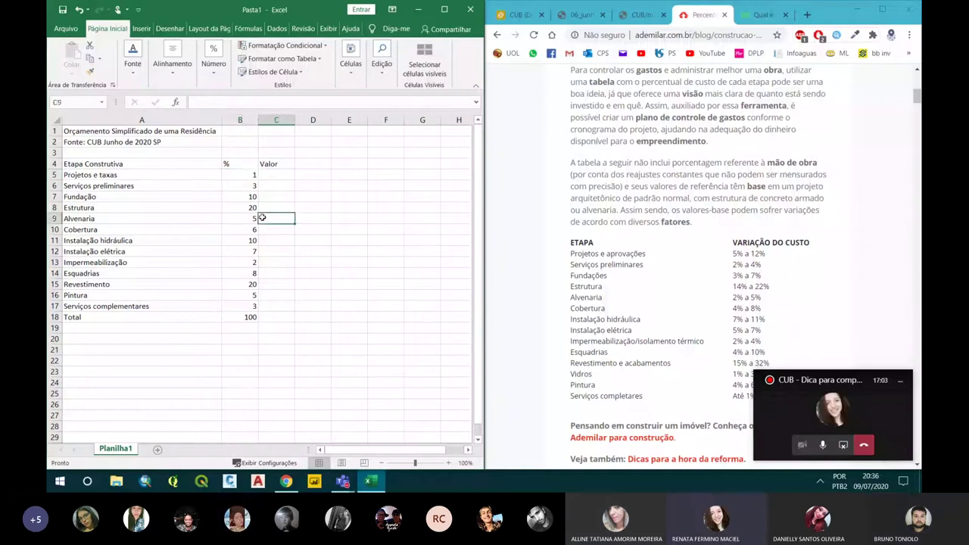
click(256, 193)
click(254, 173)
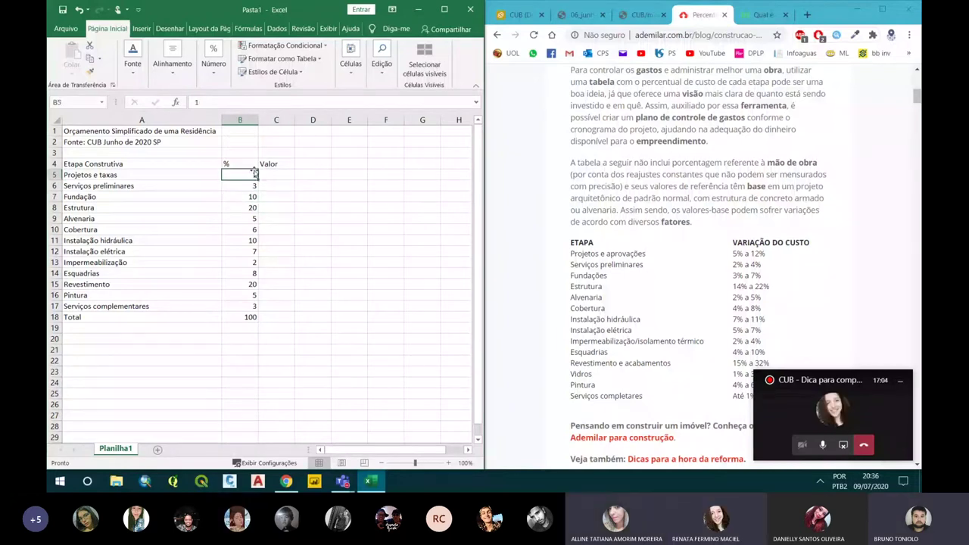
click(248, 218)
click(247, 247)
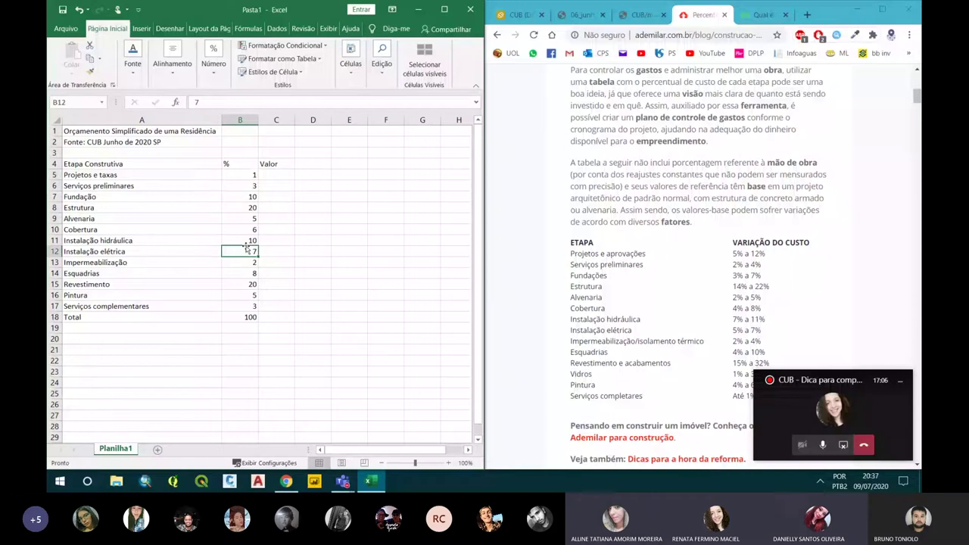
click(244, 174)
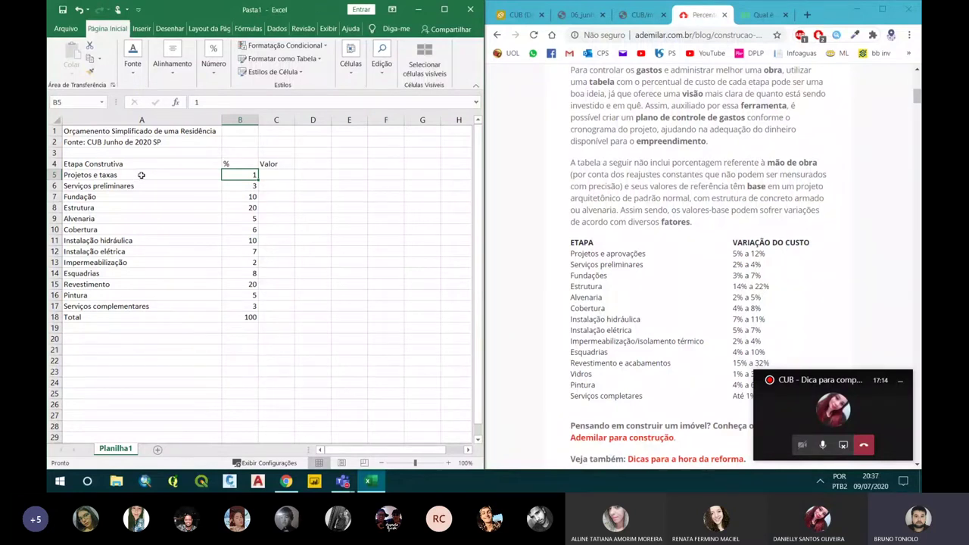
click(251, 318)
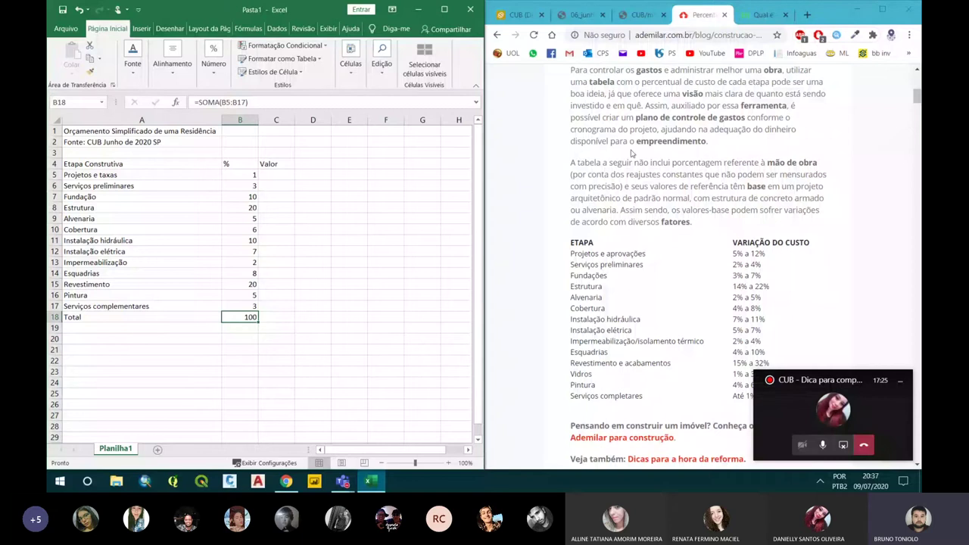
- Consult the Padrão Normal R-1 cost in the June 2020 CUB PDF and enter it rounded as 1775 in cell E2
click(631, 18)
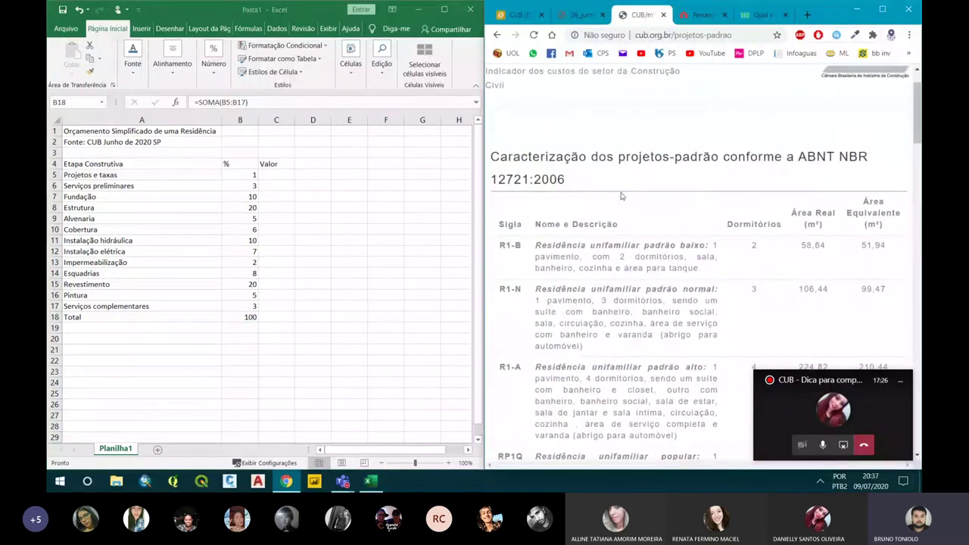
scroll(623, 194, down, 1)
click(583, 14)
scroll(643, 178, down, 1)
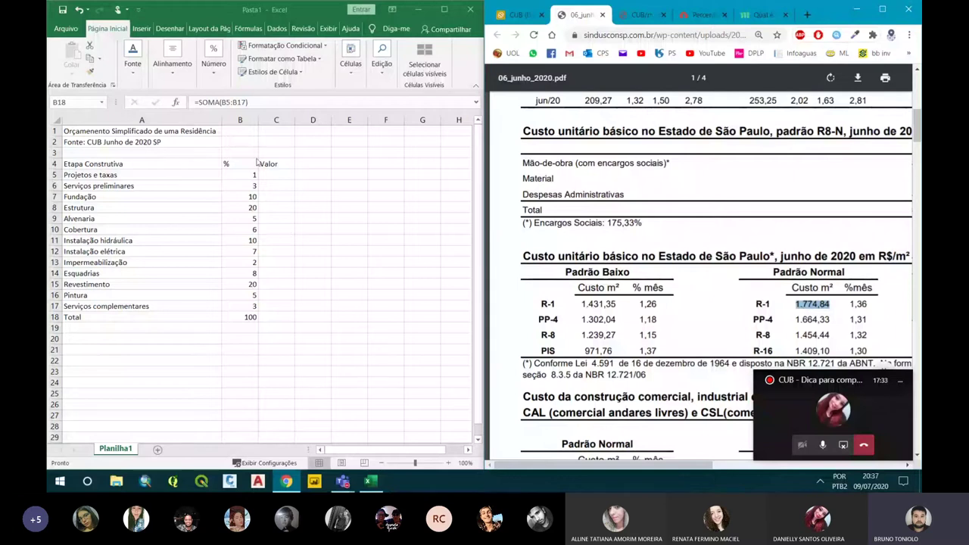
click(276, 142)
click(339, 141)
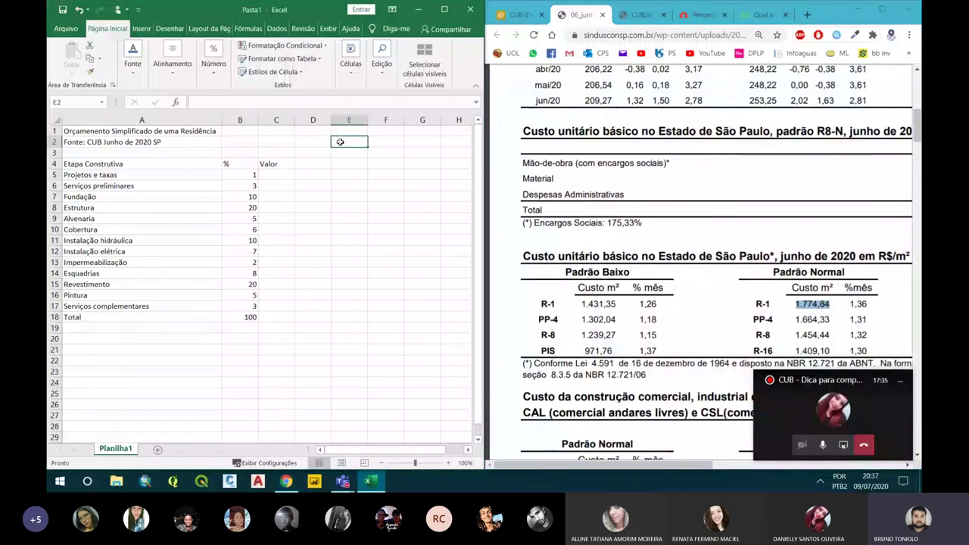
text(1775)
key(Return)
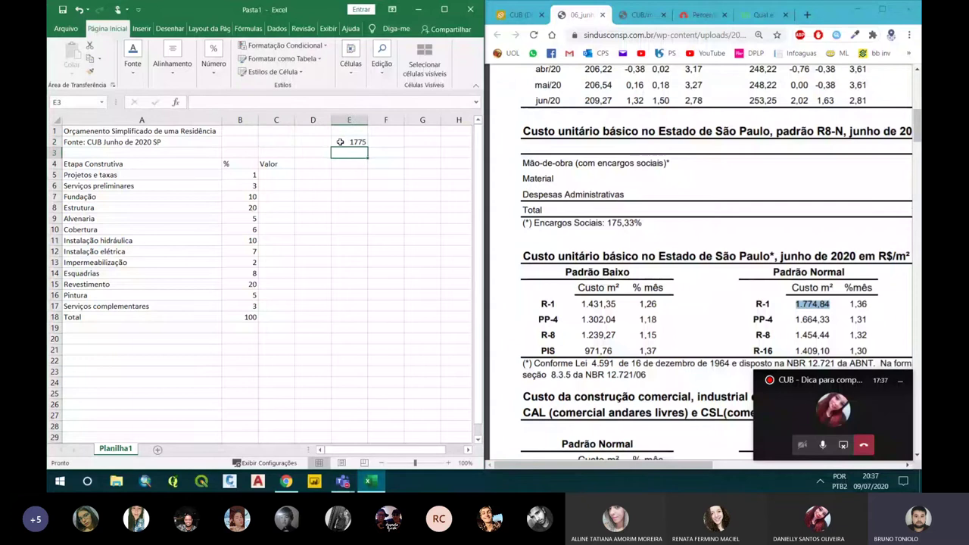
click(340, 142)
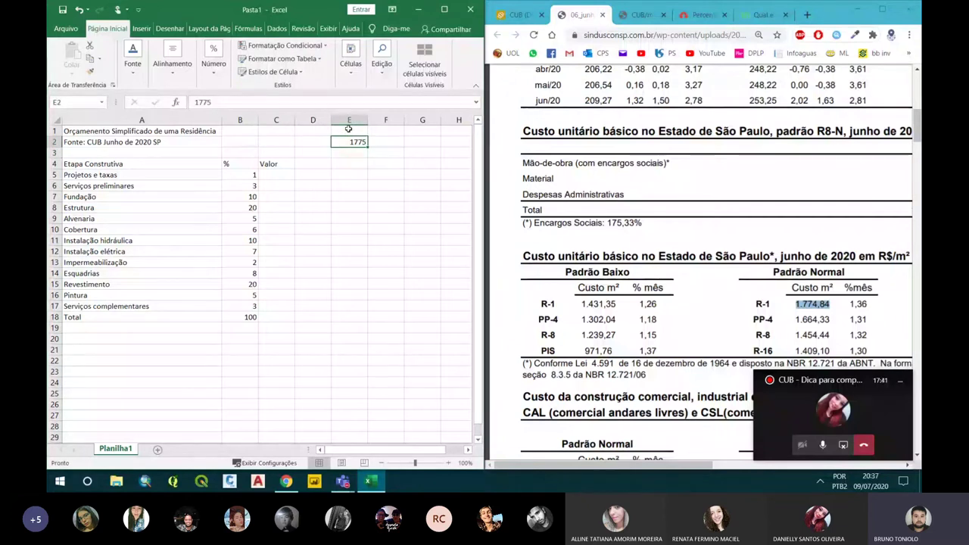
click(348, 130)
text(AC)
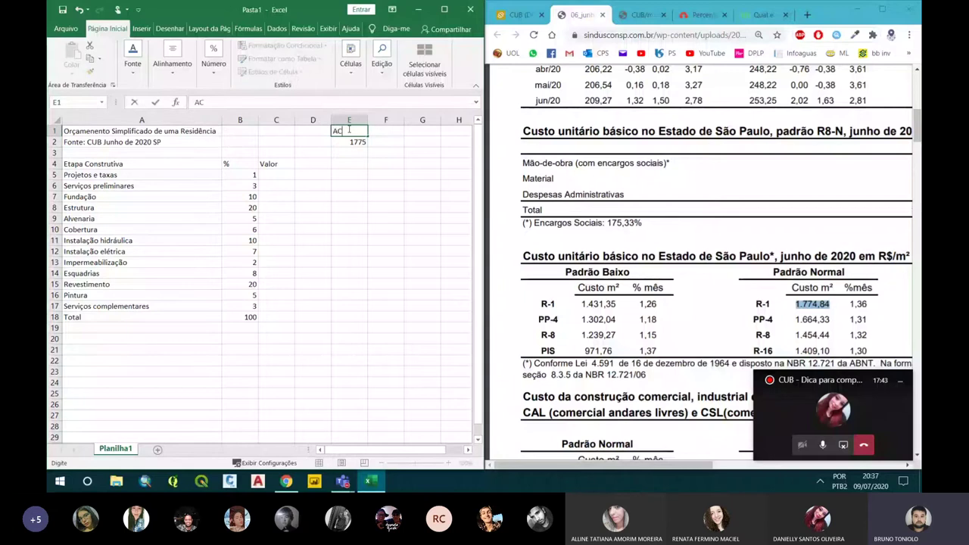
key(Return)
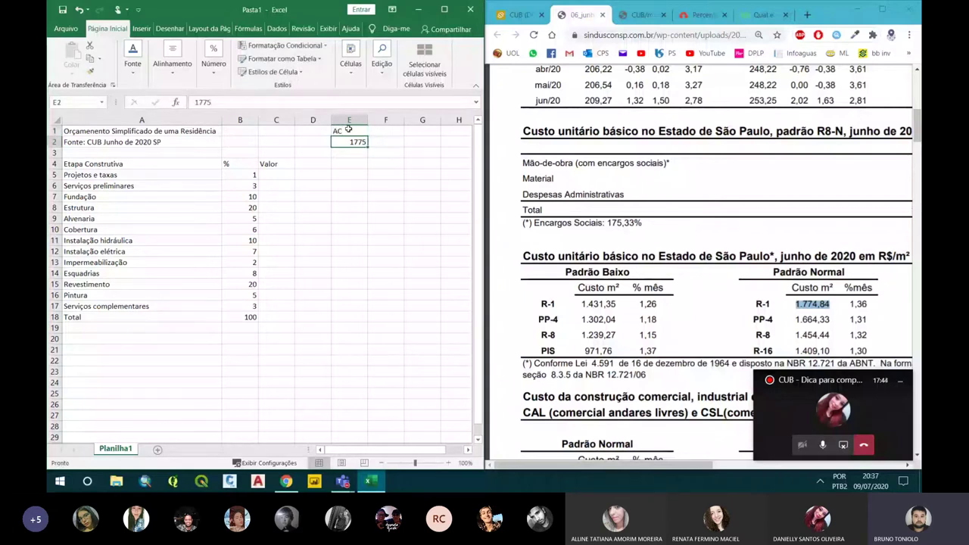
- Label the CUB value by entering "CUB=" in cell D2
key(Left)
text(CUB)
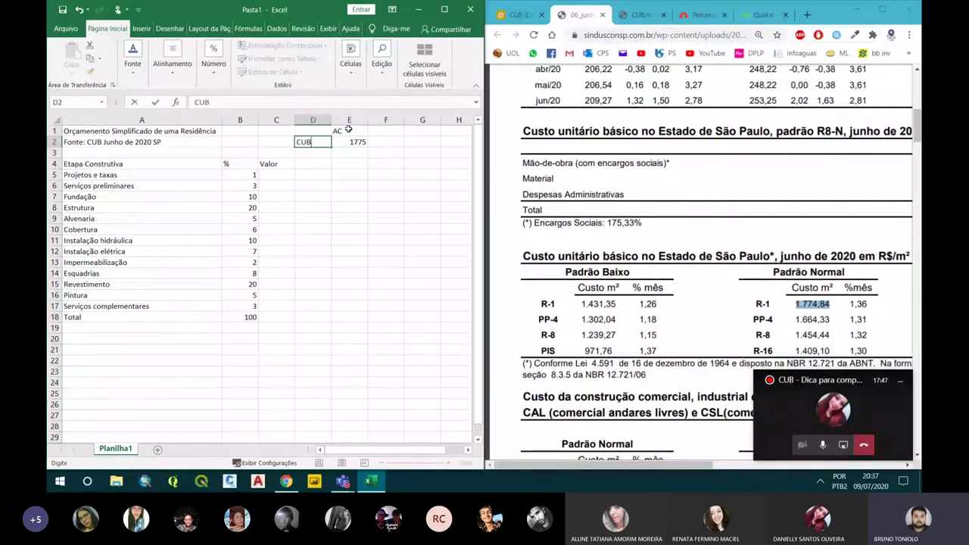
key(Return)
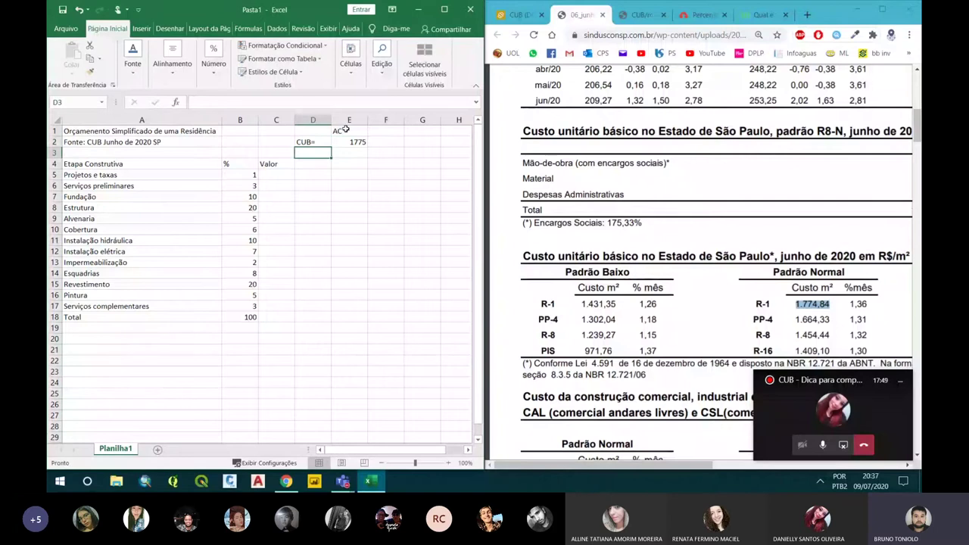
- Enter the label "AC=" in cell D1, above the CUB label
click(347, 131)
click(317, 127)
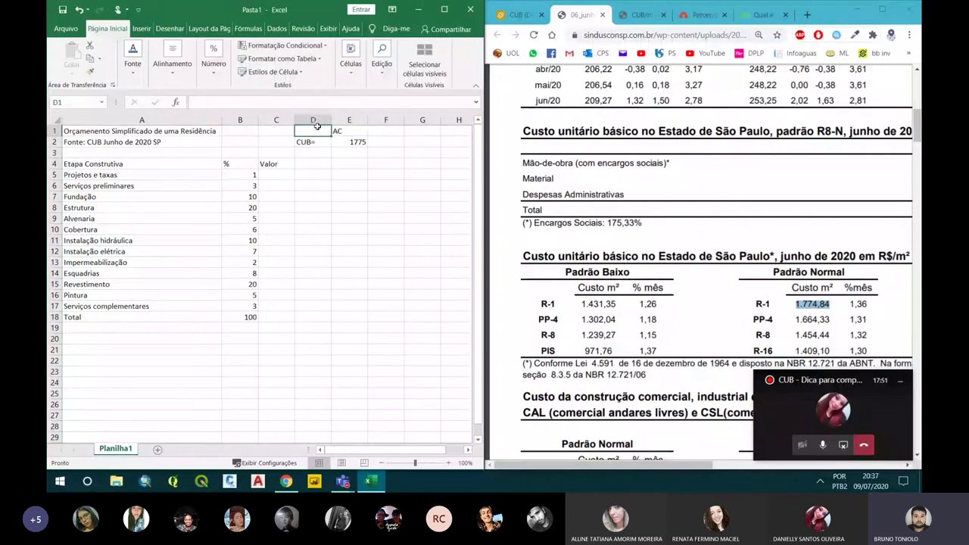
text(AC)
key(Return)
click(317, 127)
key(Right)
click(316, 126)
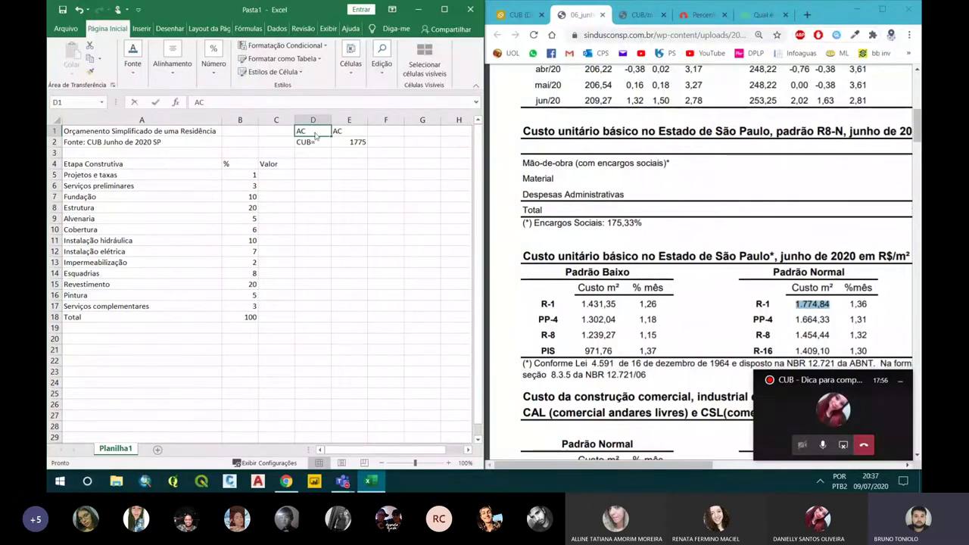
double_click(315, 131)
text(=)
- Replace the content of cell E1 with 80 as the AC value
click(337, 131)
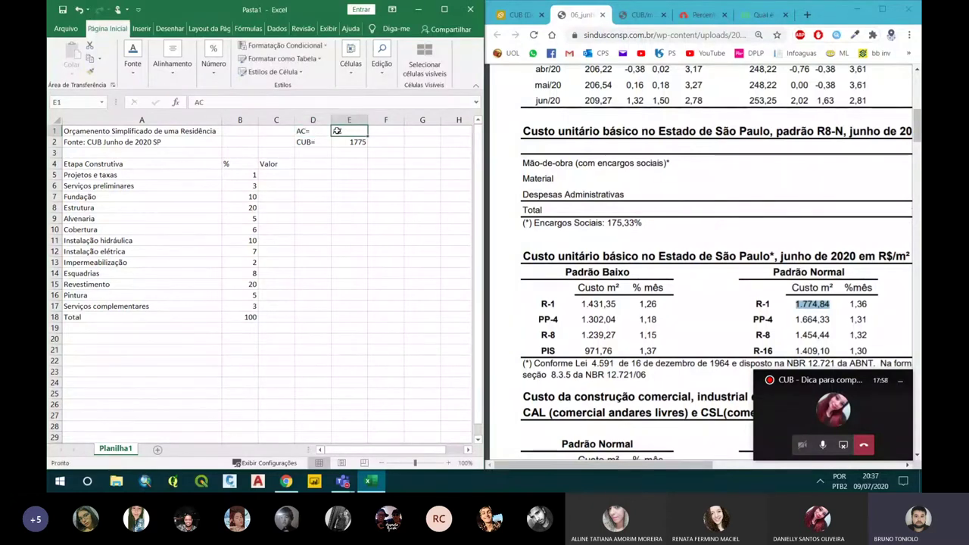
text(80)
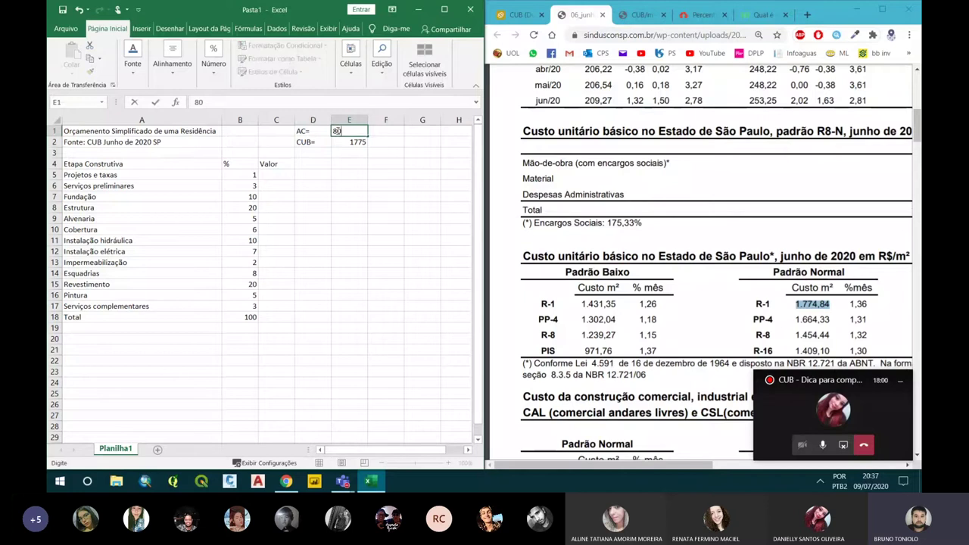
key(Return)
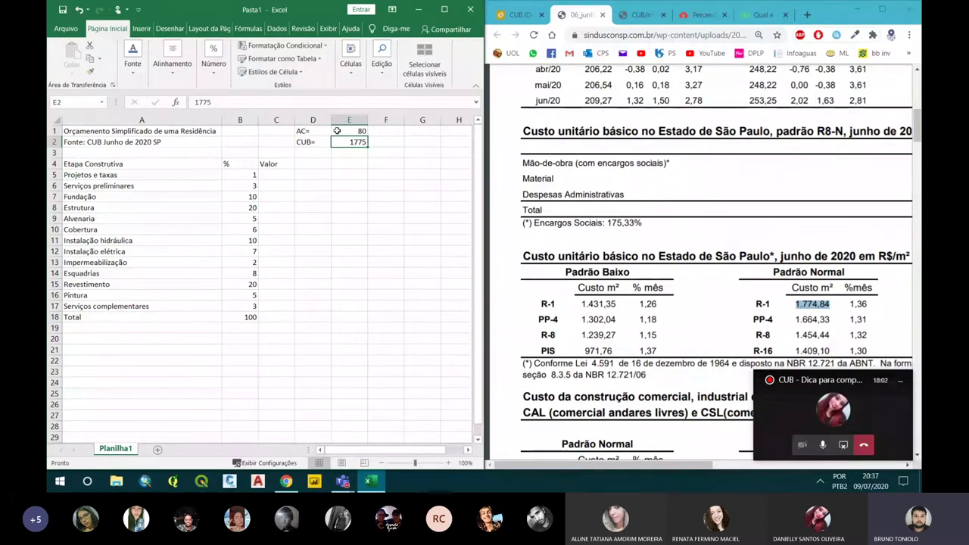
click(337, 131)
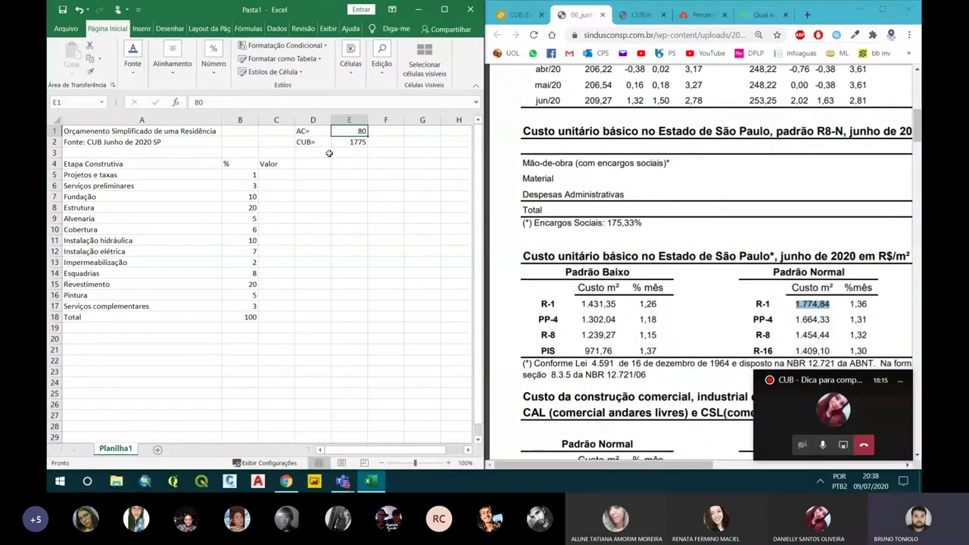
click(361, 144)
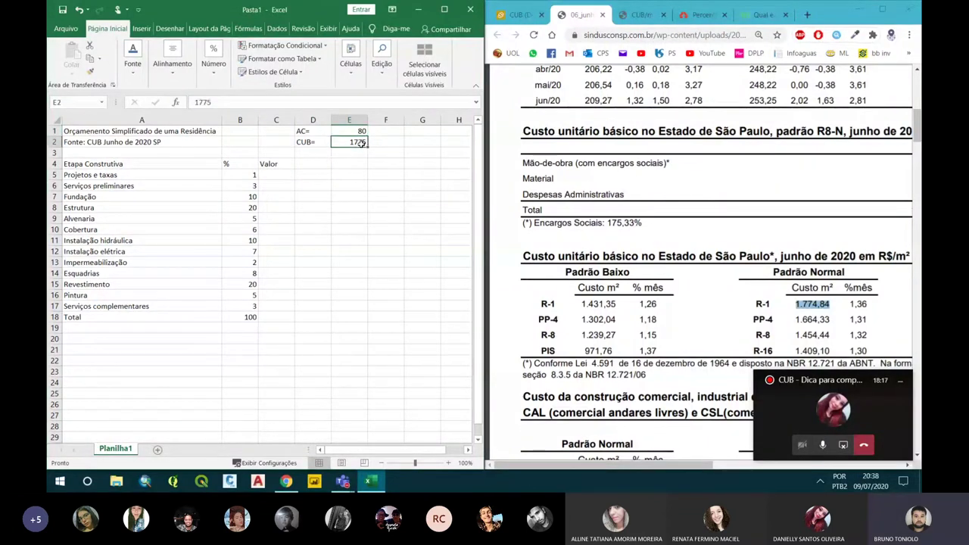
click(361, 132)
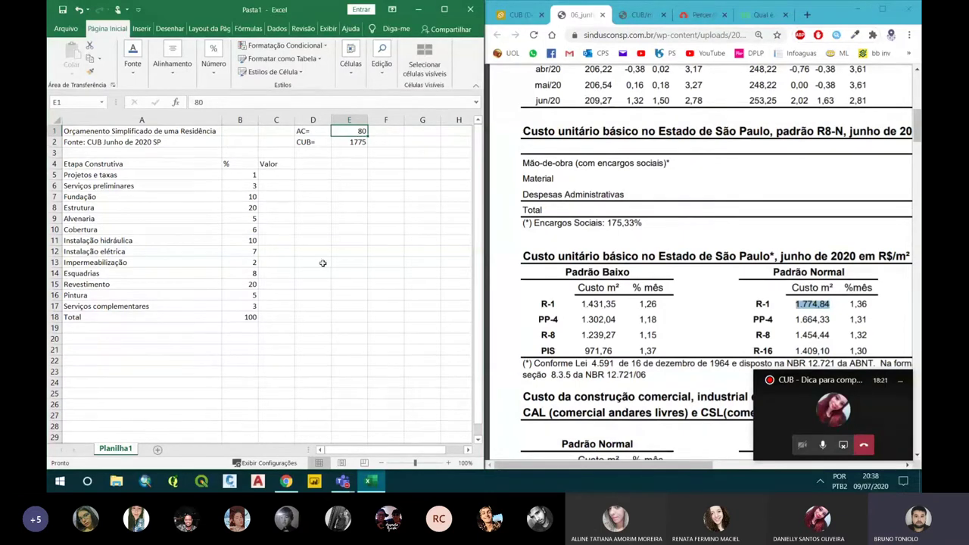
- Extend the value column header in cell C4 to read "Valor (R$)"
click(281, 163)
double_click(280, 163)
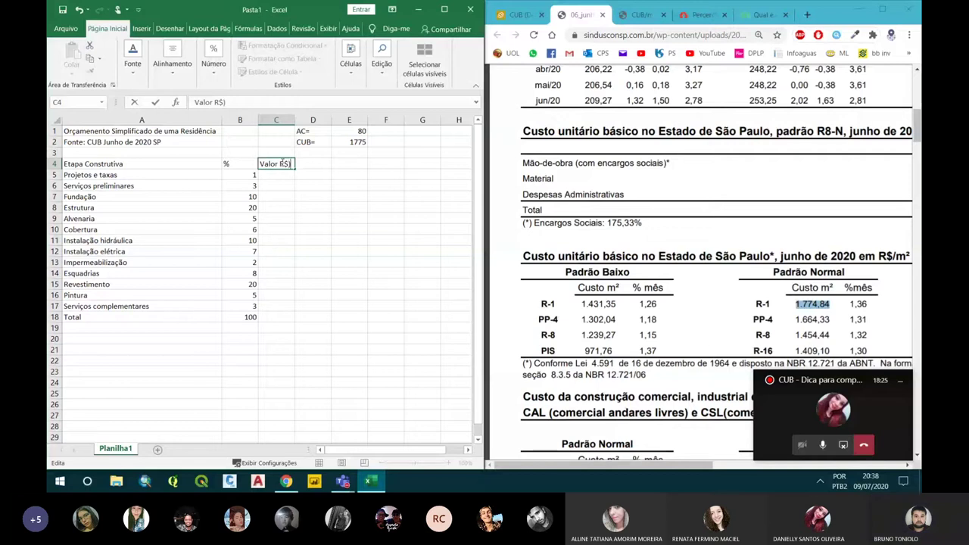
text((R$)
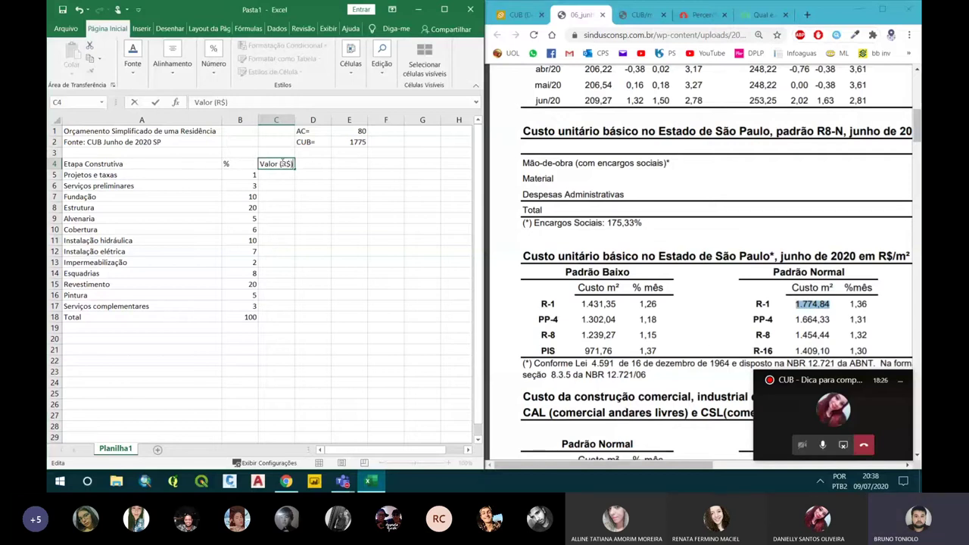
text())
key(Return)
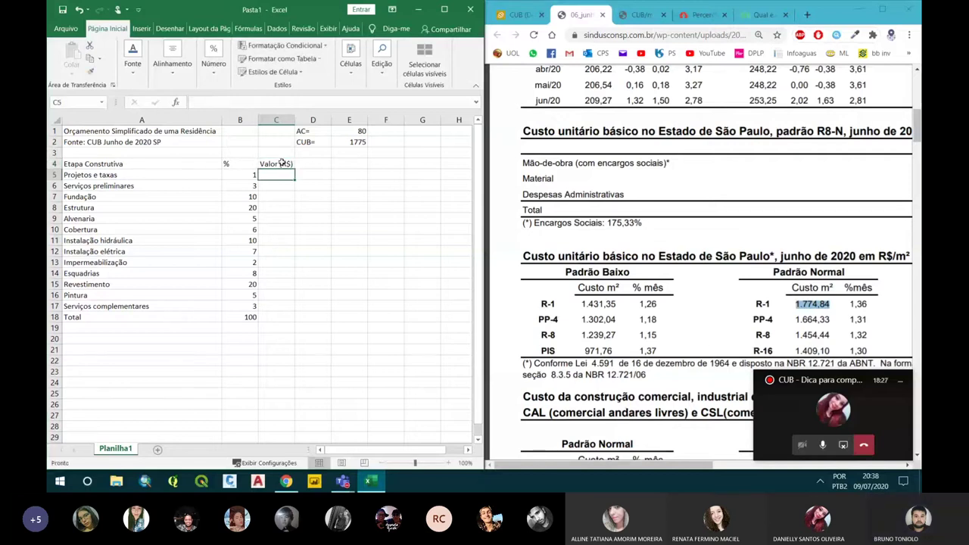
- Calculate the total construction cost in cell C18 with the formula =E2*E1
click(279, 317)
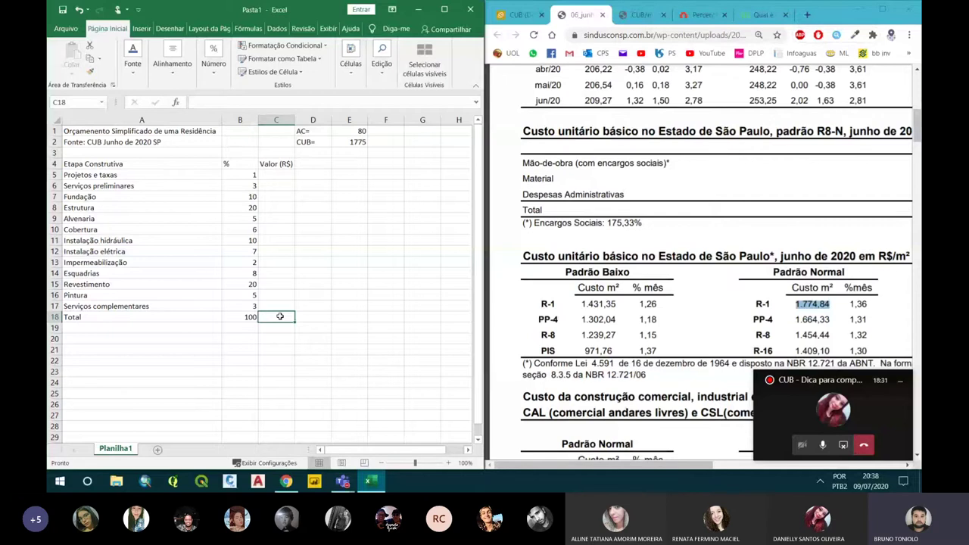
text(=)
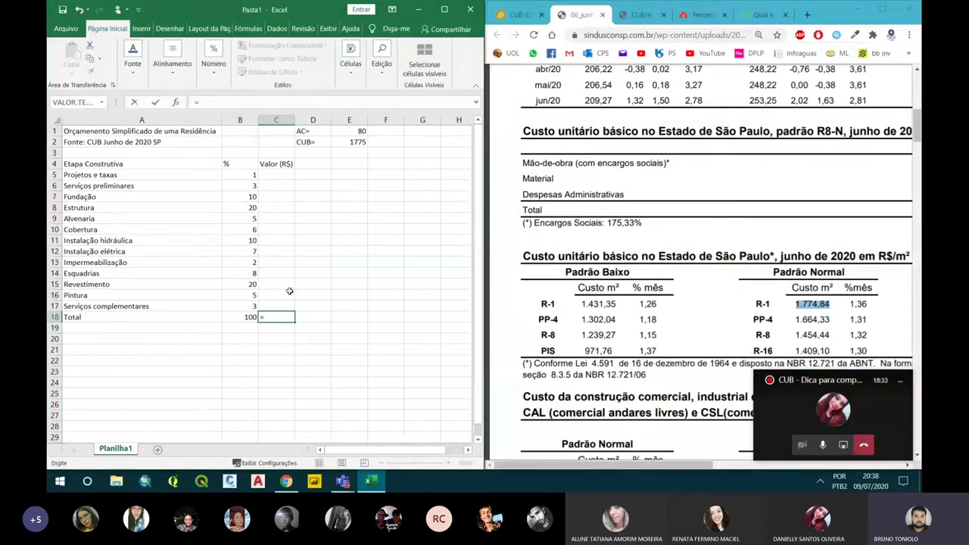
click(352, 141)
text(*)
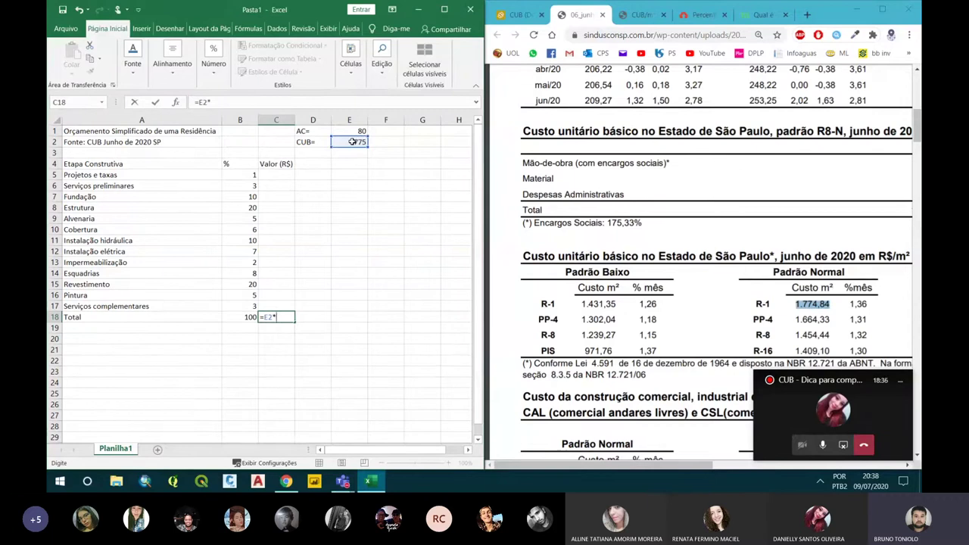
click(352, 132)
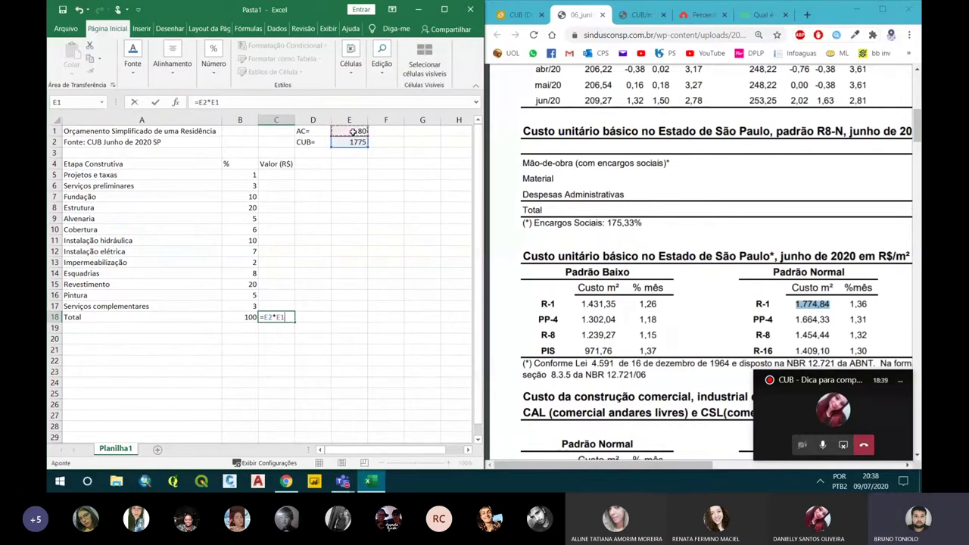
key(Return)
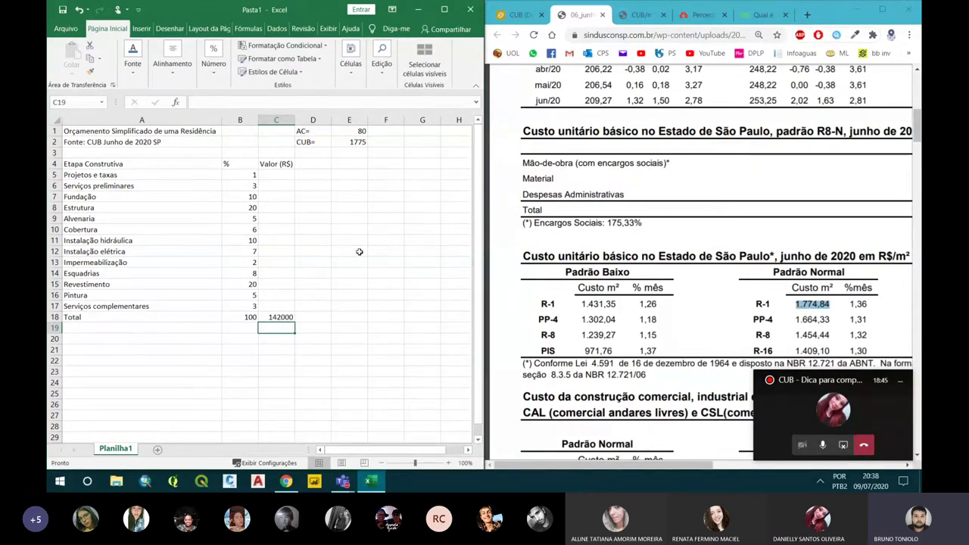
click(288, 316)
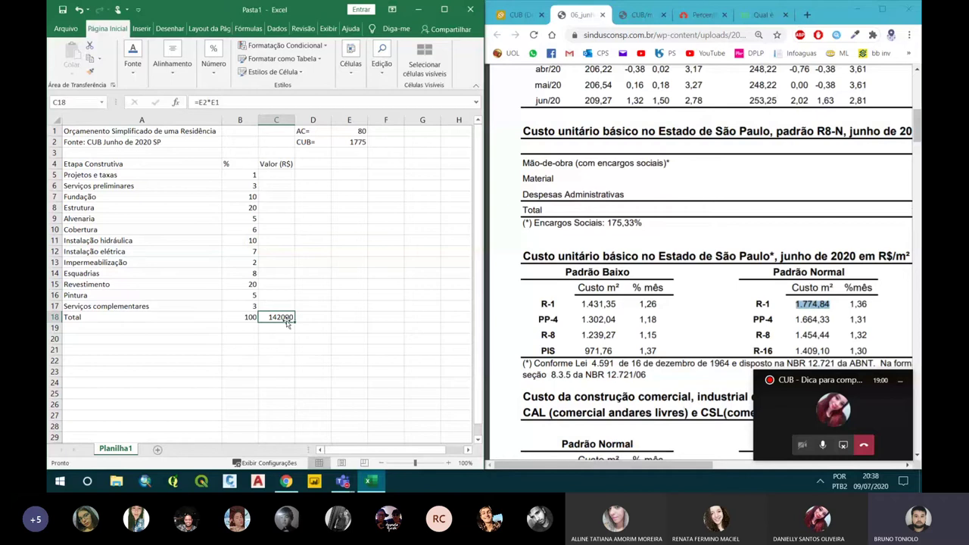
- Calculate the Projetos e taxas value in cell C5 with the formula =B5*C18/100
click(285, 178)
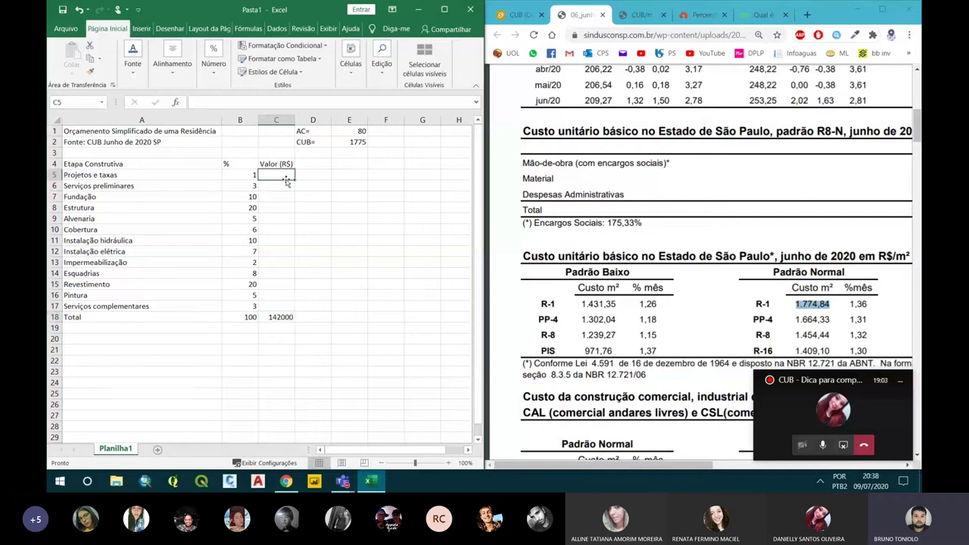
text(=)
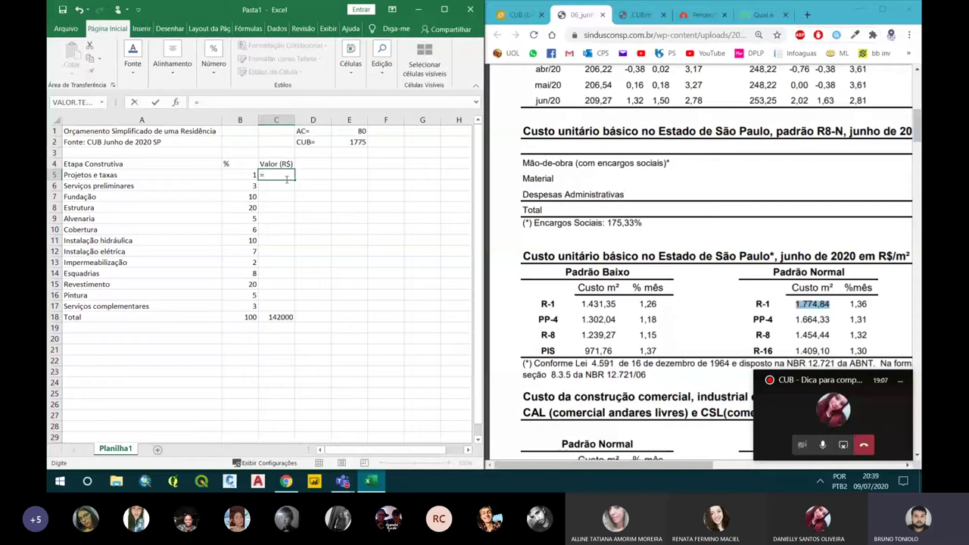
click(250, 175)
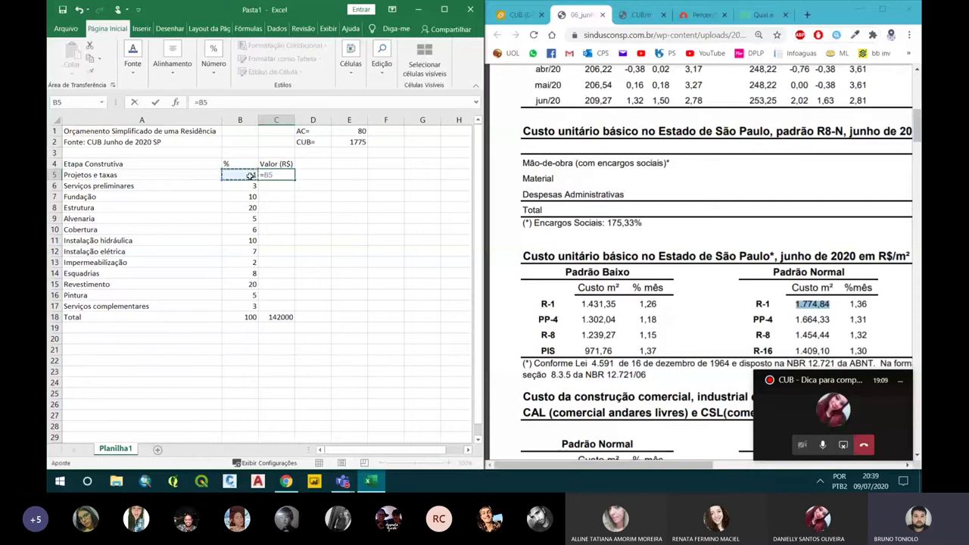
text(*)
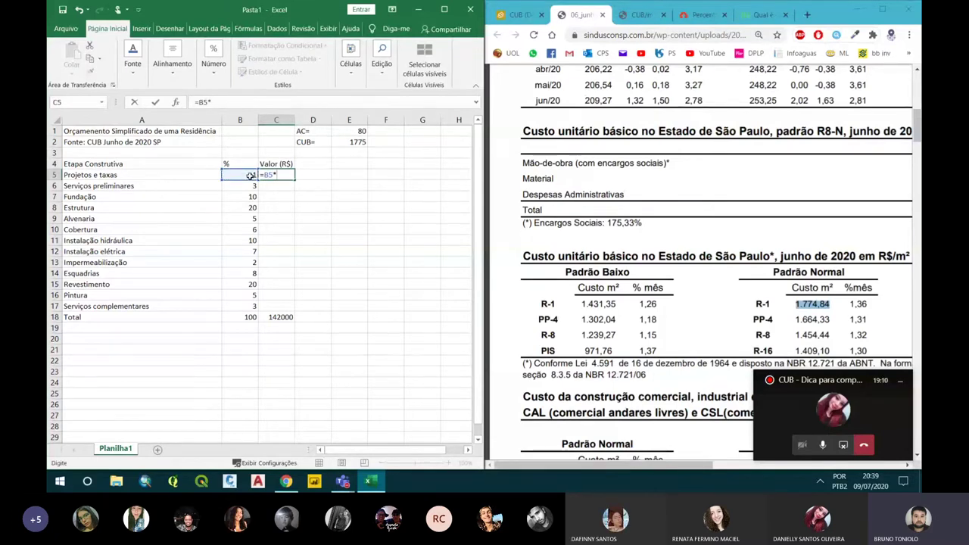
click(278, 316)
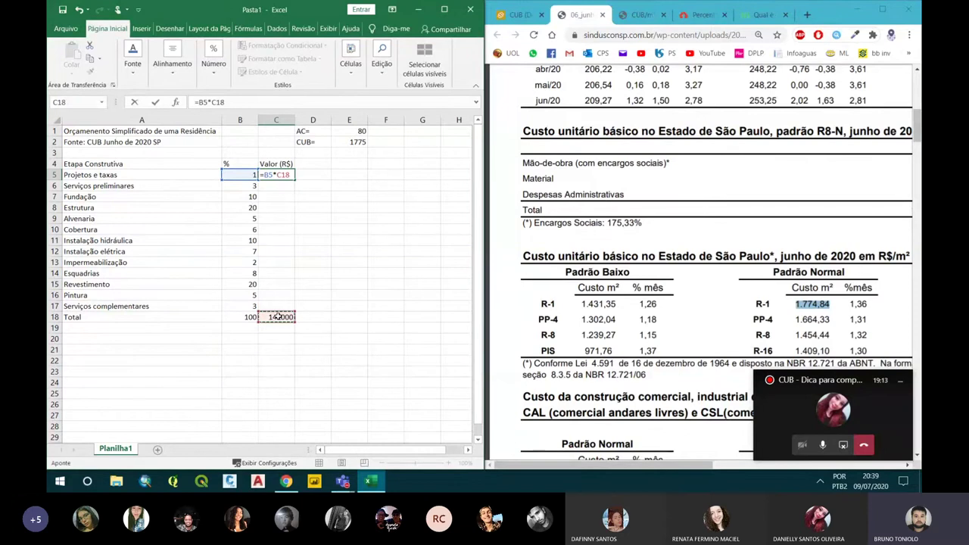
text(/100)
key(Return)
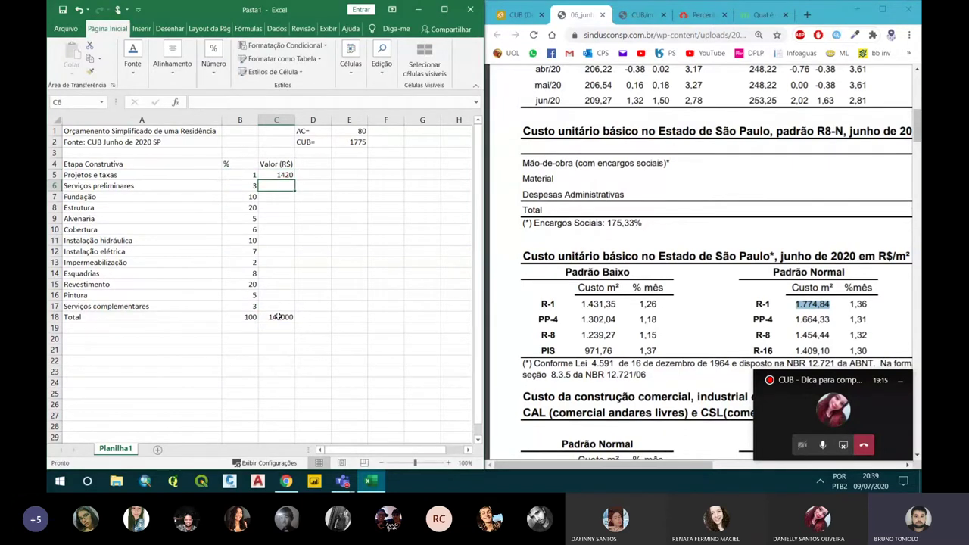
- Make the reference to total cell C18 absolute in the C5 formula
click(282, 175)
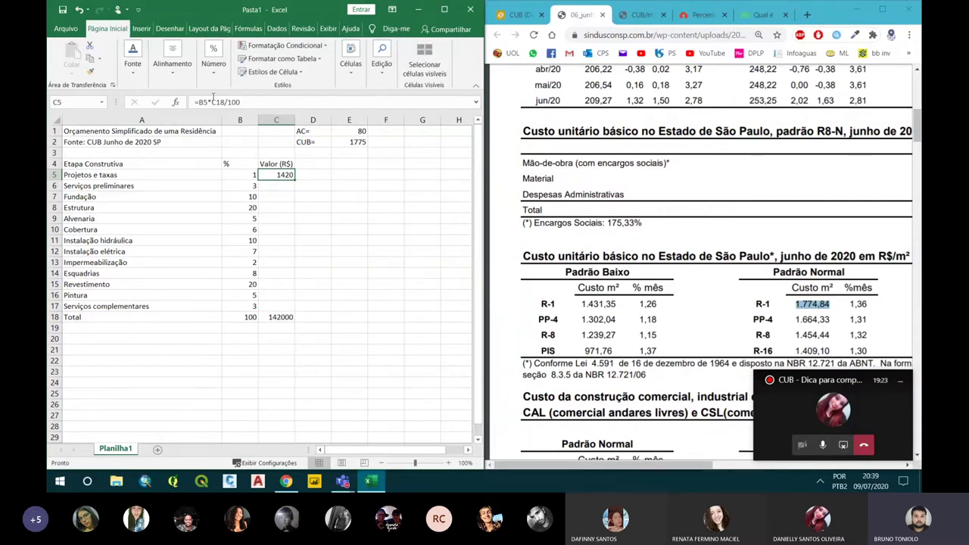
click(215, 102)
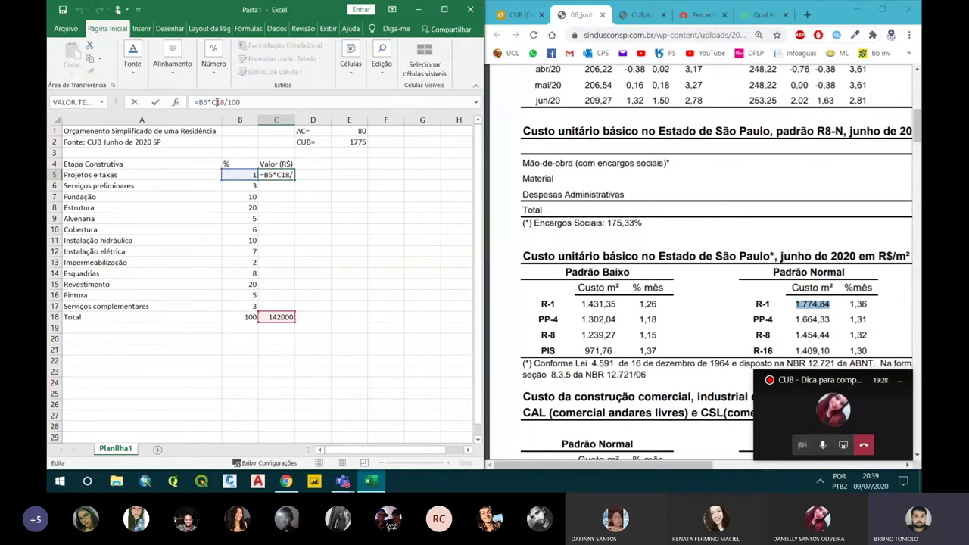
key(F4)
key(Return)
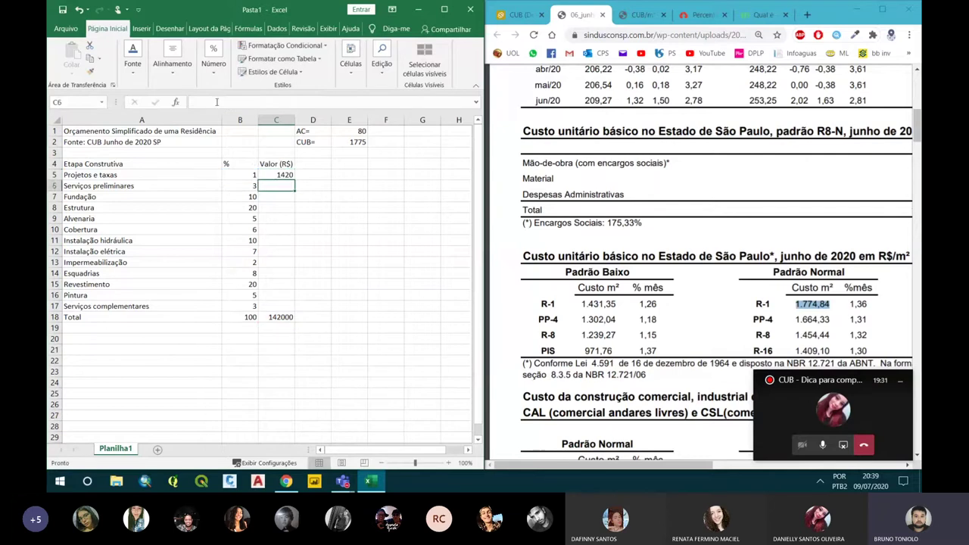
- Copy the C5 value formula down through C17 for all remaining construction stages
click(277, 172)
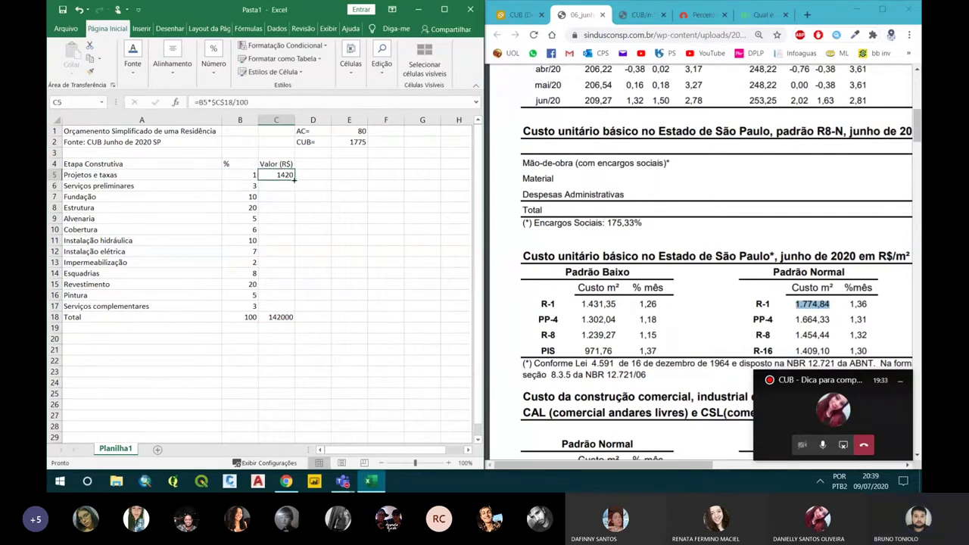
drag(293, 181, 286, 308)
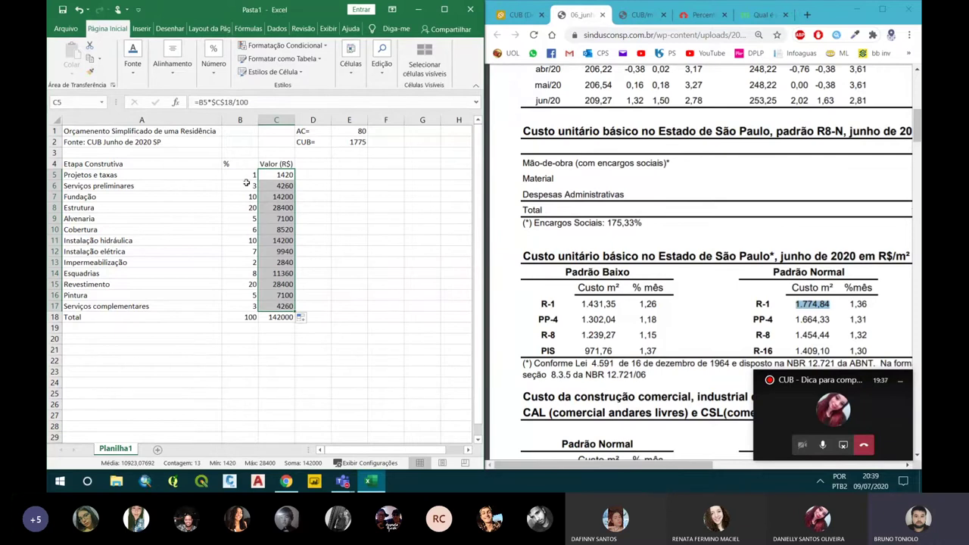
click(276, 306)
- Maximize the spreadsheet window, minimize the floating call window and set the sheet zoom to 140%
click(444, 9)
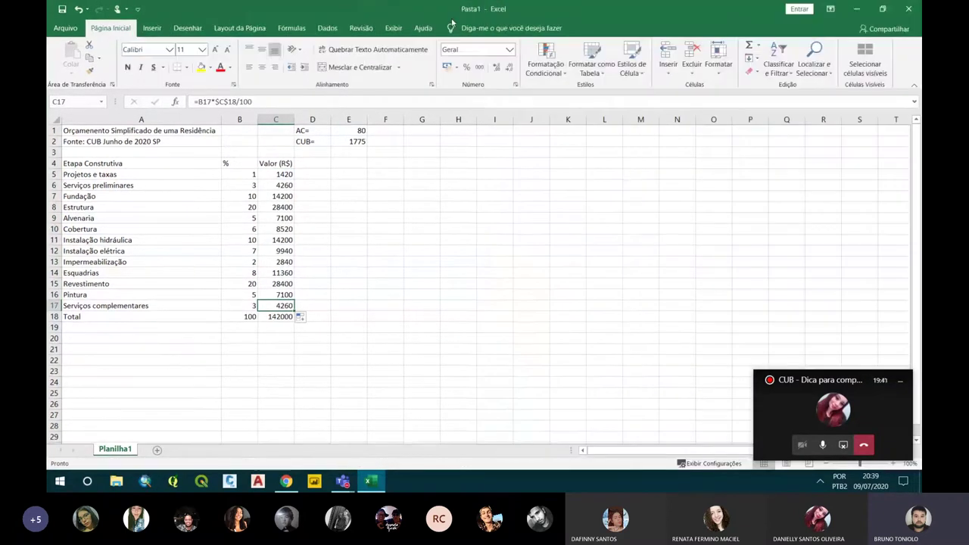
click(121, 133)
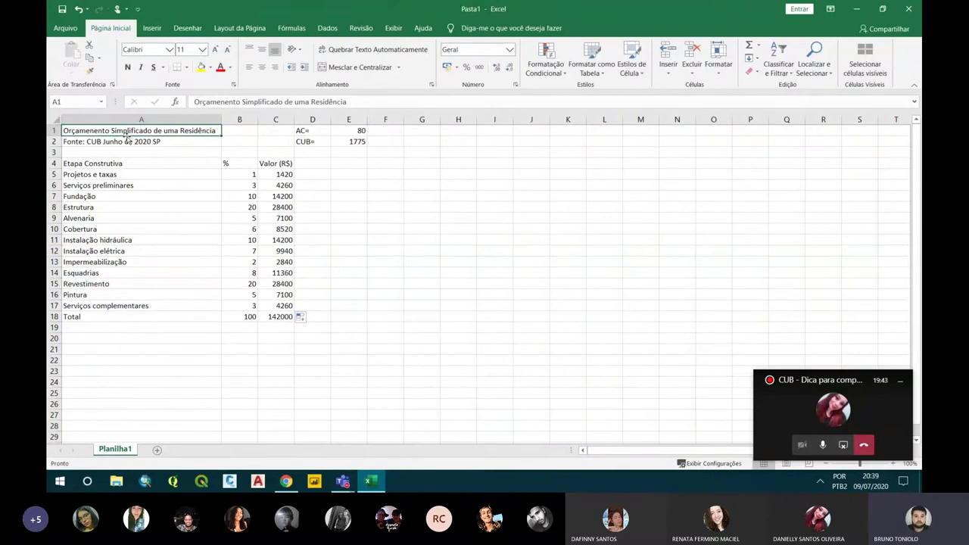
drag(81, 135, 239, 143)
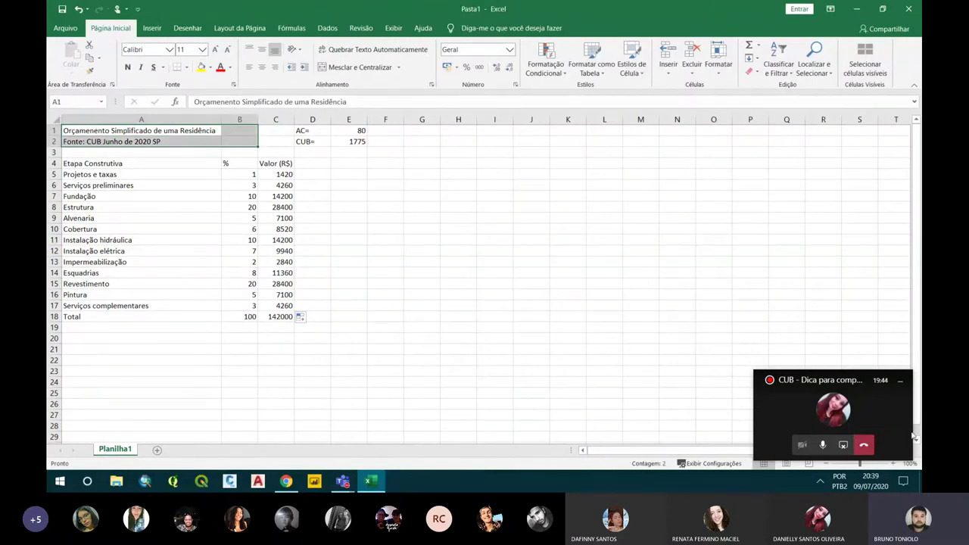
click(901, 384)
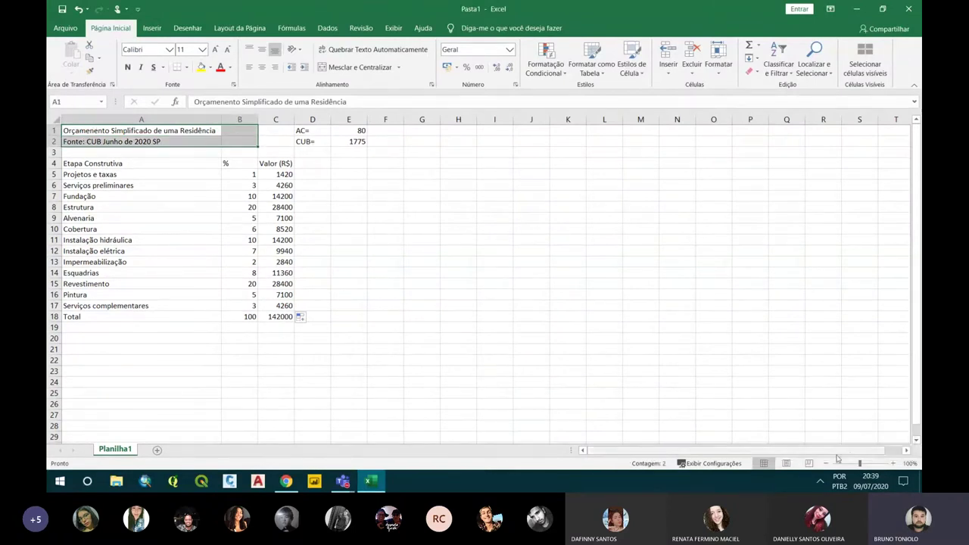
click(894, 463)
click(894, 463)
click(894, 463)
click(894, 464)
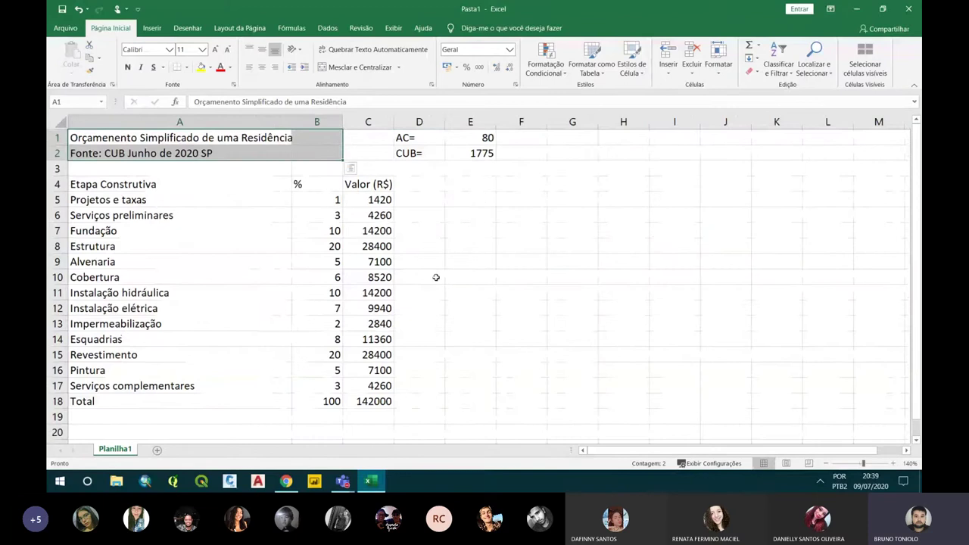
- Center the contents of the budget table A1:C18 horizontally
click(436, 277)
click(239, 136)
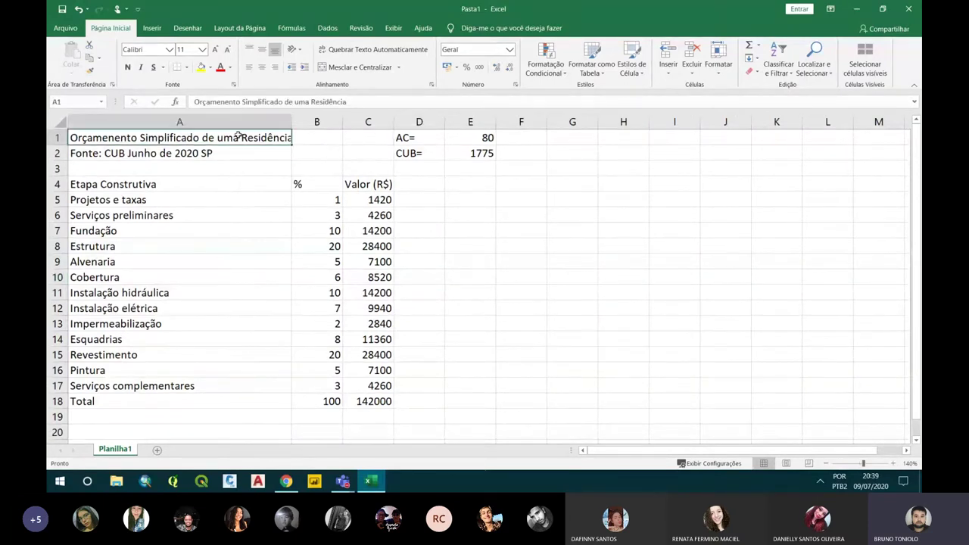
drag(292, 136, 373, 399)
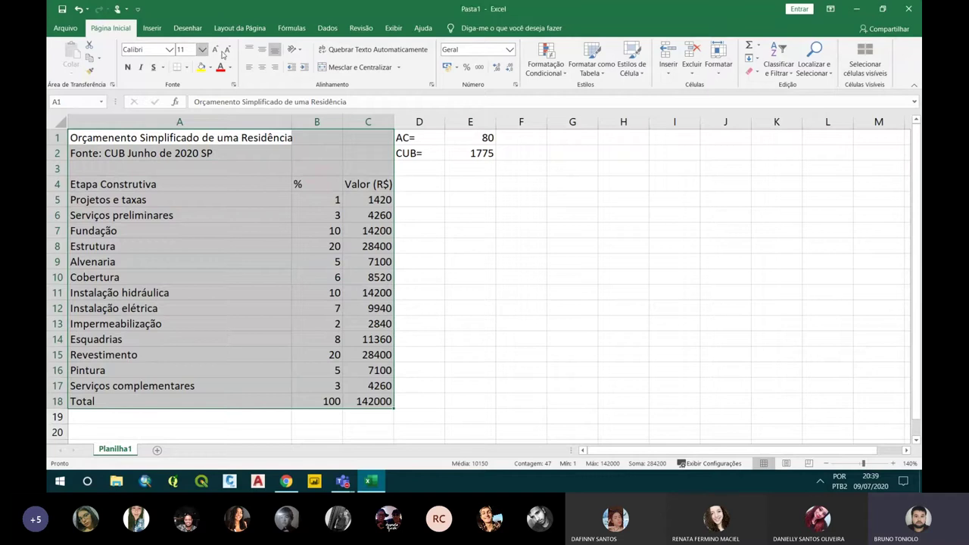
click(261, 68)
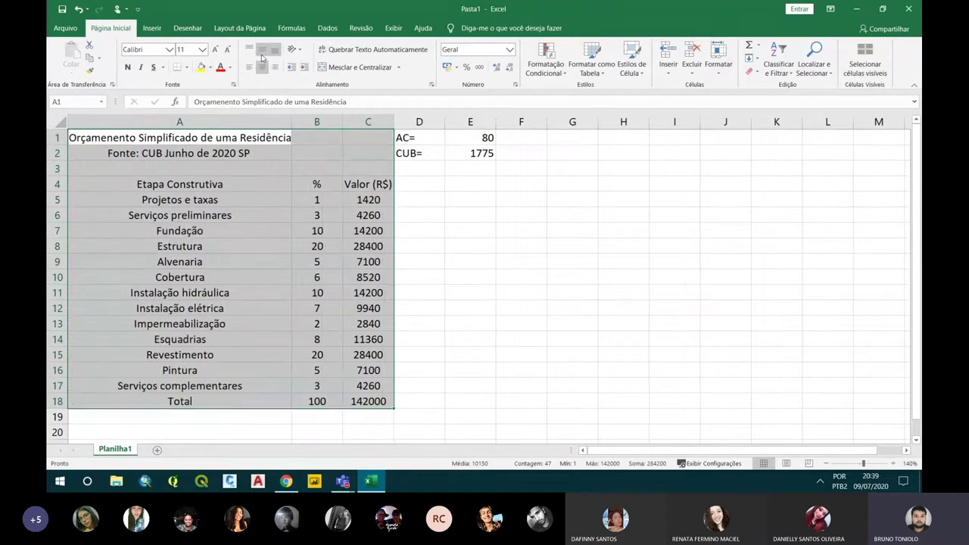
- Merge and center the budget title across cells A1:C1
click(178, 168)
drag(227, 138, 368, 137)
click(360, 67)
- Italicize the source line in A2 and make the column headers in A4:C4 bold and italic
click(108, 153)
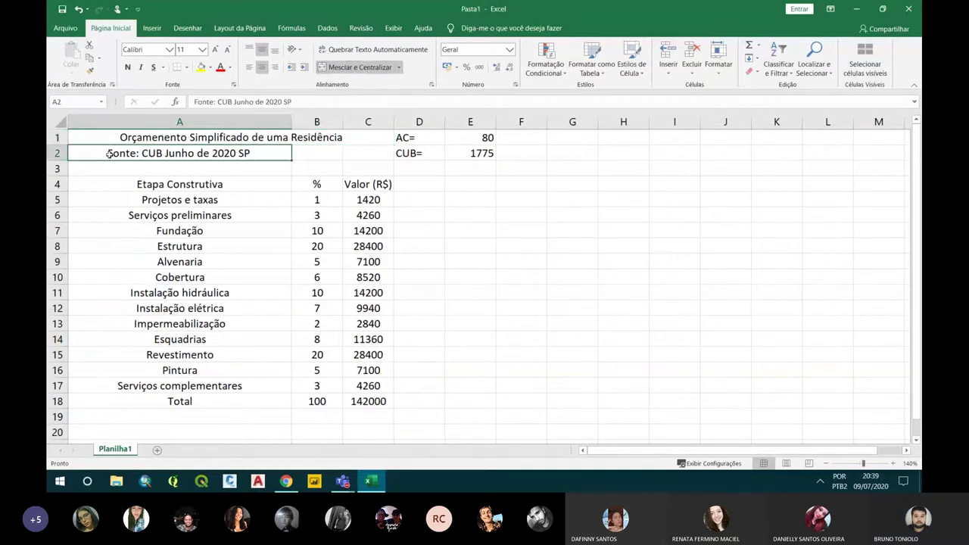
click(140, 67)
drag(134, 184, 352, 185)
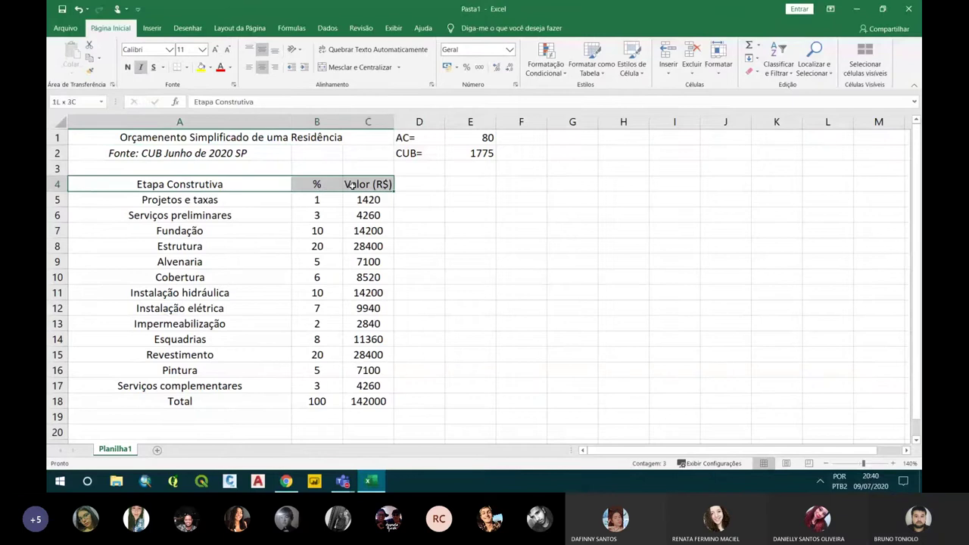
click(140, 67)
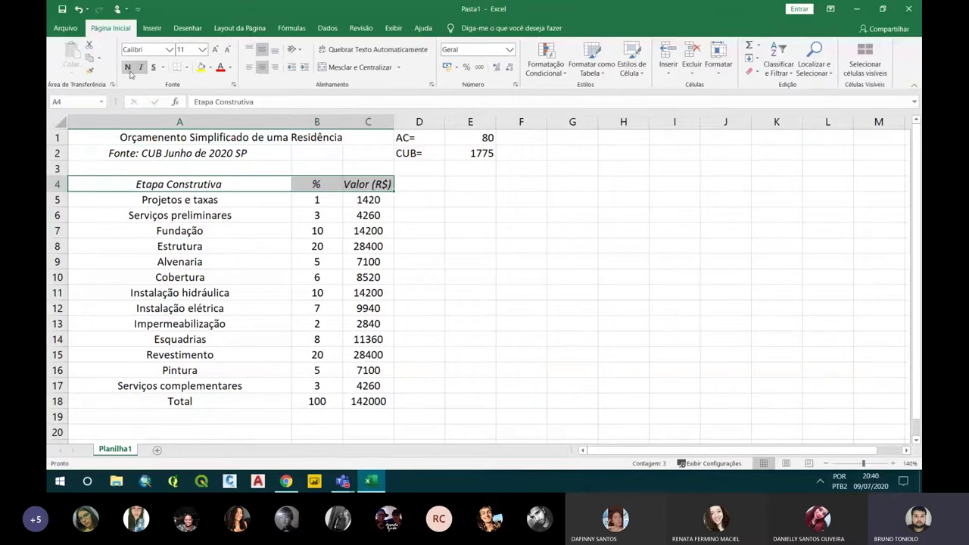
click(128, 67)
click(142, 199)
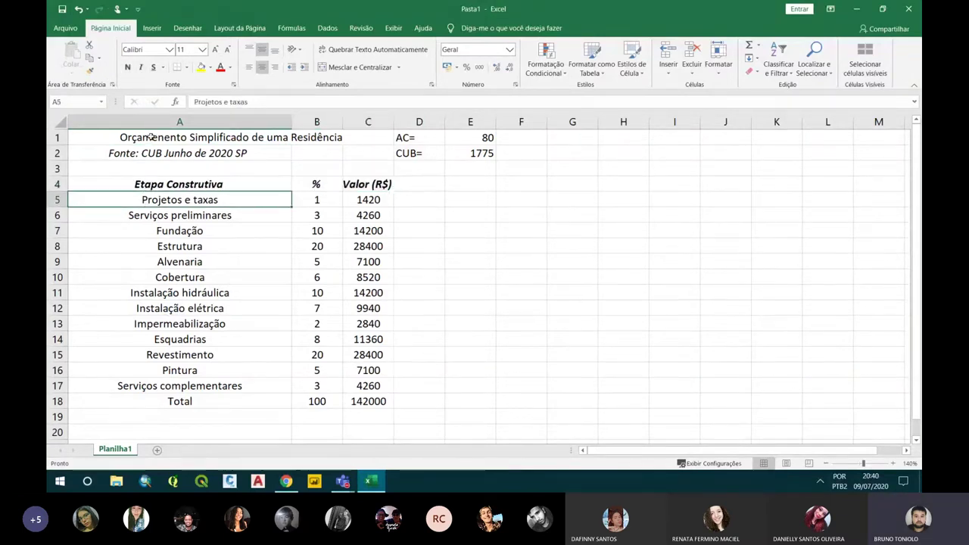
- Apply the thousands-separator accounting format with two decimals to the values in C5:C18 and the percentages in B5:B18
drag(151, 137, 323, 395)
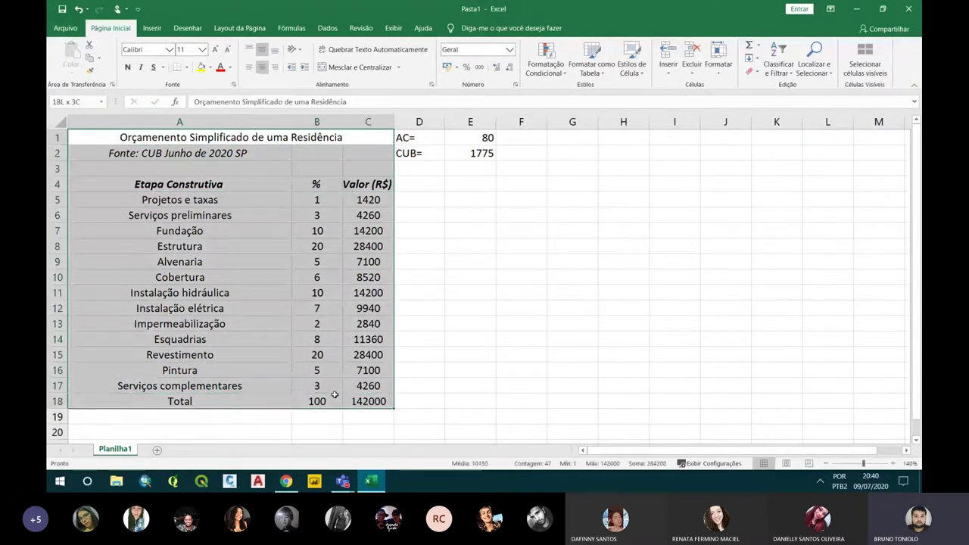
click(251, 400)
drag(368, 200, 374, 402)
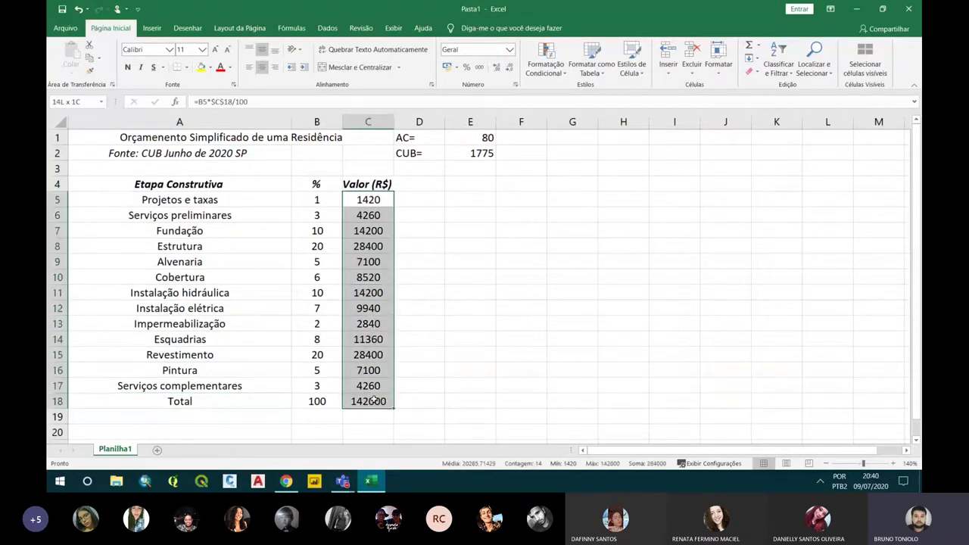
click(480, 68)
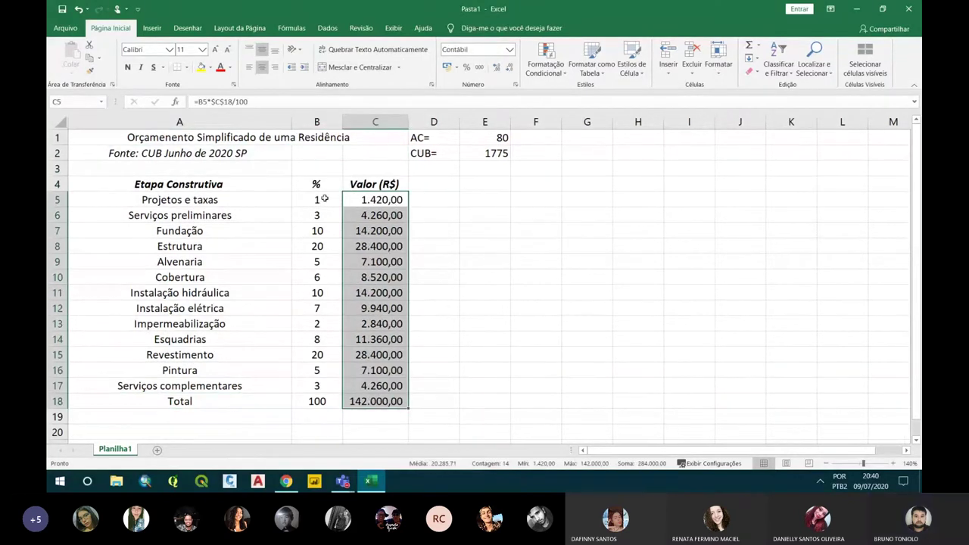
drag(317, 200, 307, 403)
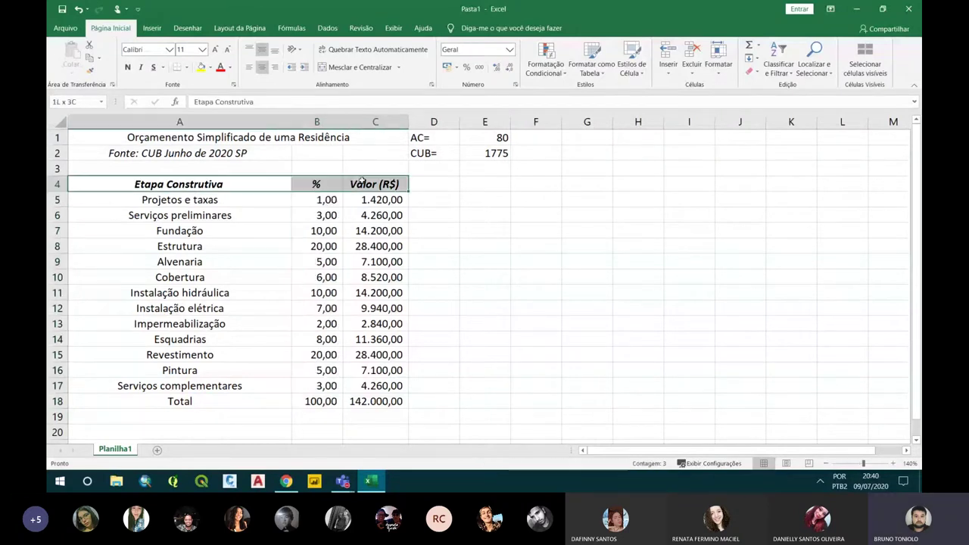
- Merge the blank cells A3:C3 and add an outside border around the table A1:C18
drag(93, 167, 379, 168)
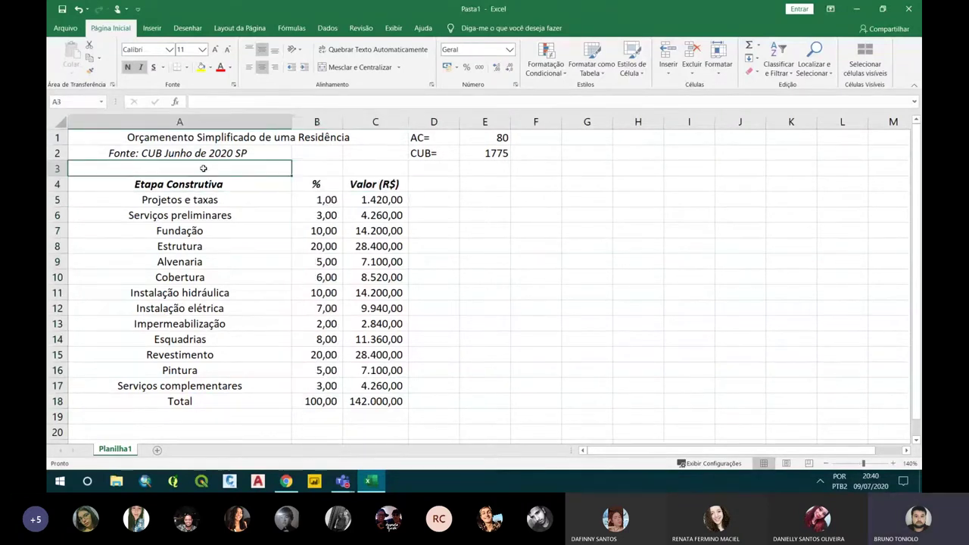
drag(250, 139, 379, 406)
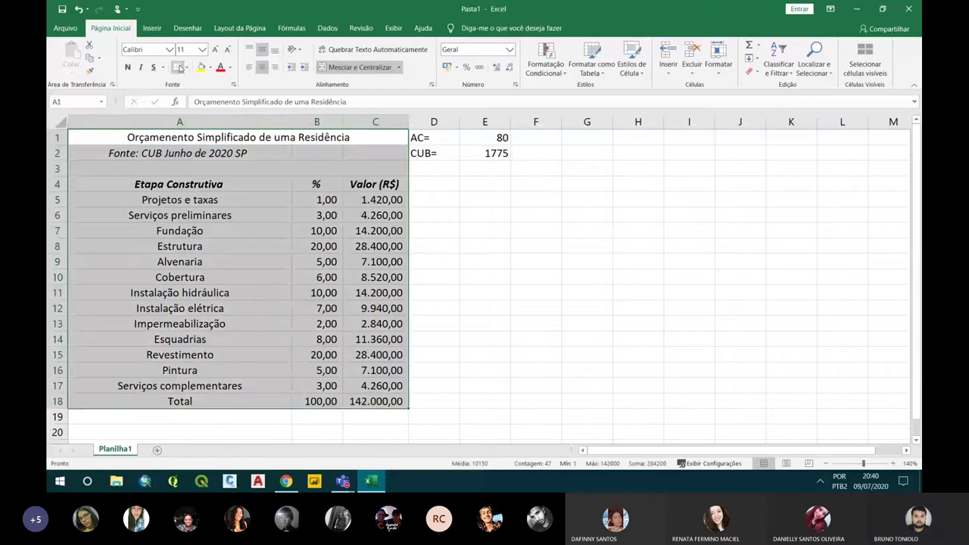
click(180, 68)
click(190, 130)
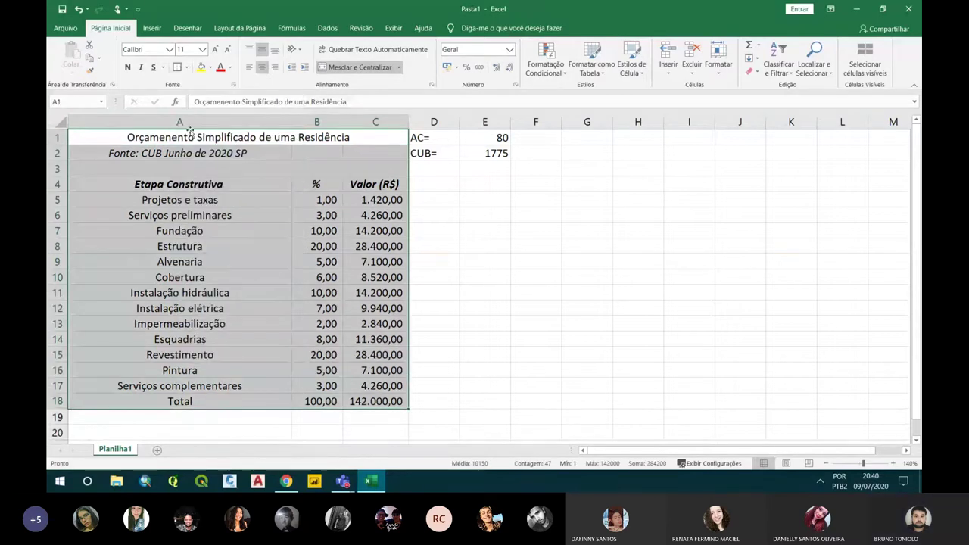
- Fill the table A1:C18 with light grey and its title row with dark grey
click(210, 68)
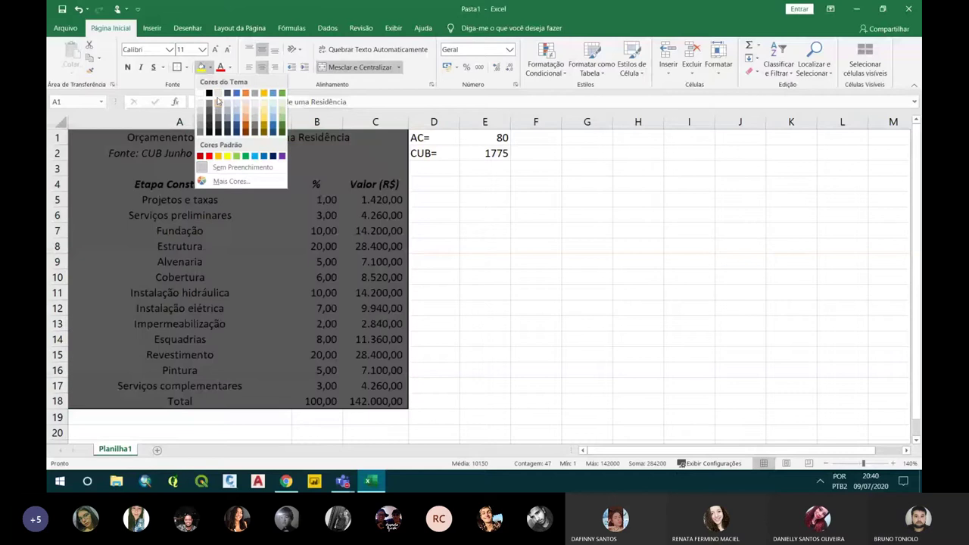
click(201, 110)
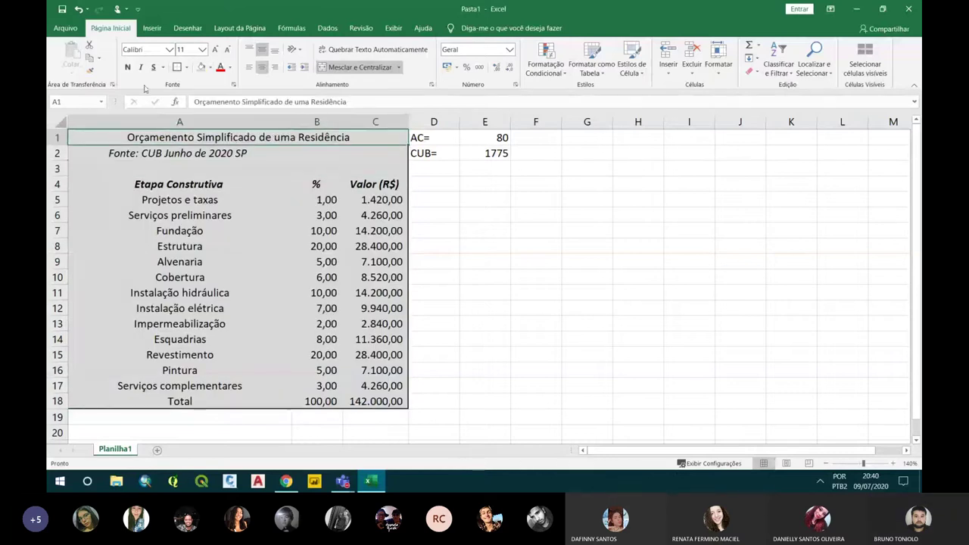
click(211, 68)
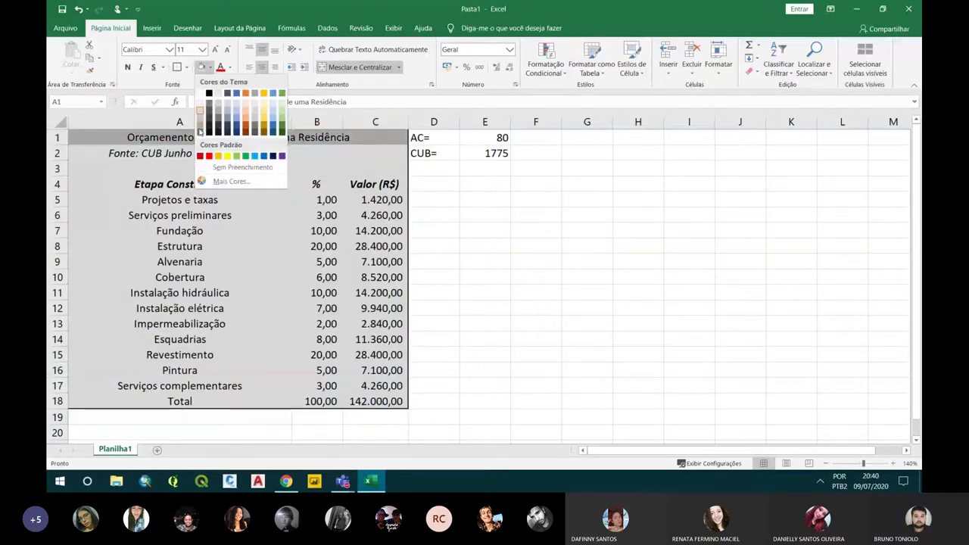
click(199, 130)
- Fill the source row A2:C2 with a medium grey, between the title's shade and the table's shade
key(Down)
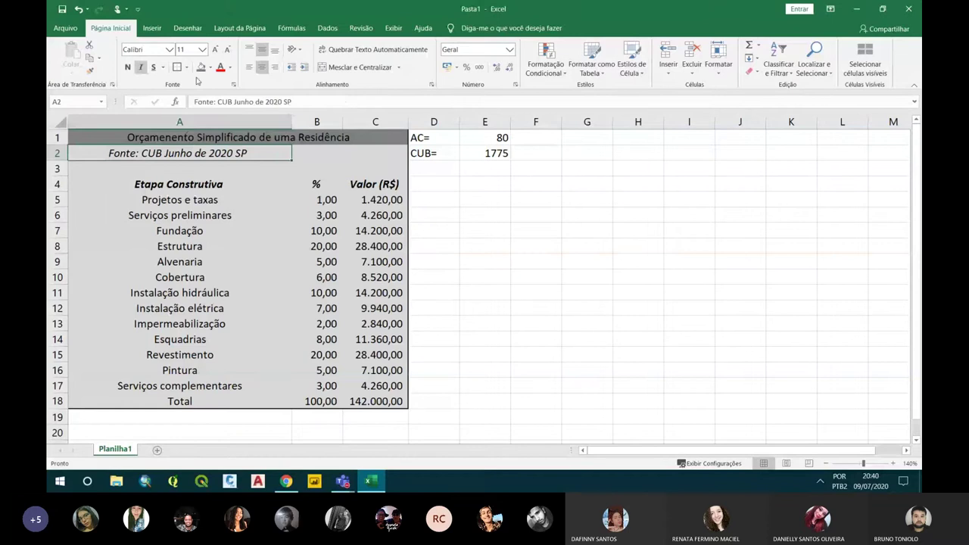
click(210, 67)
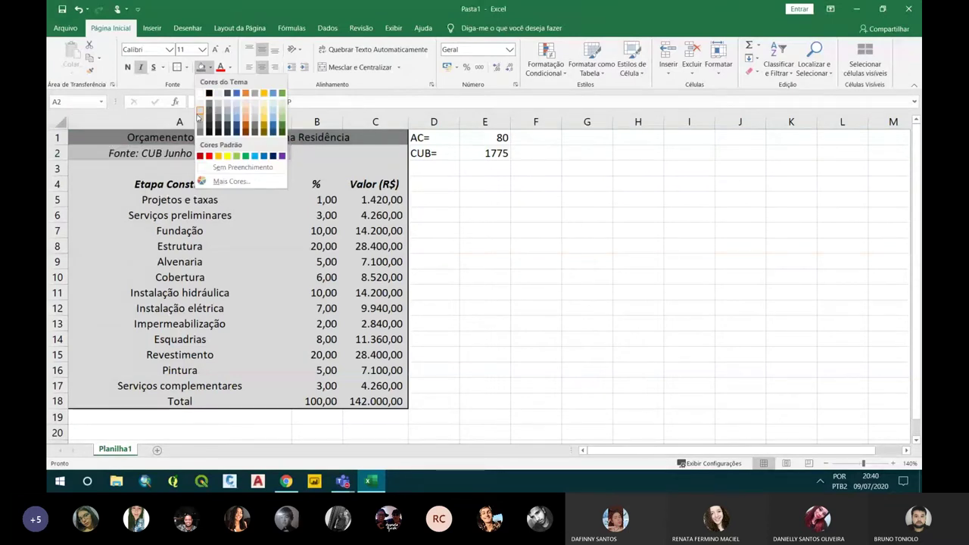
click(199, 113)
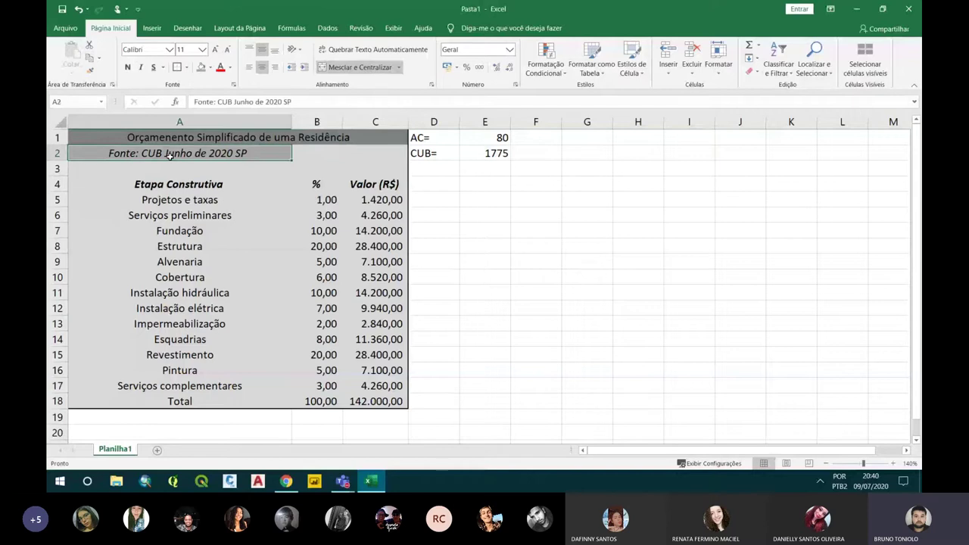
drag(170, 155, 379, 152)
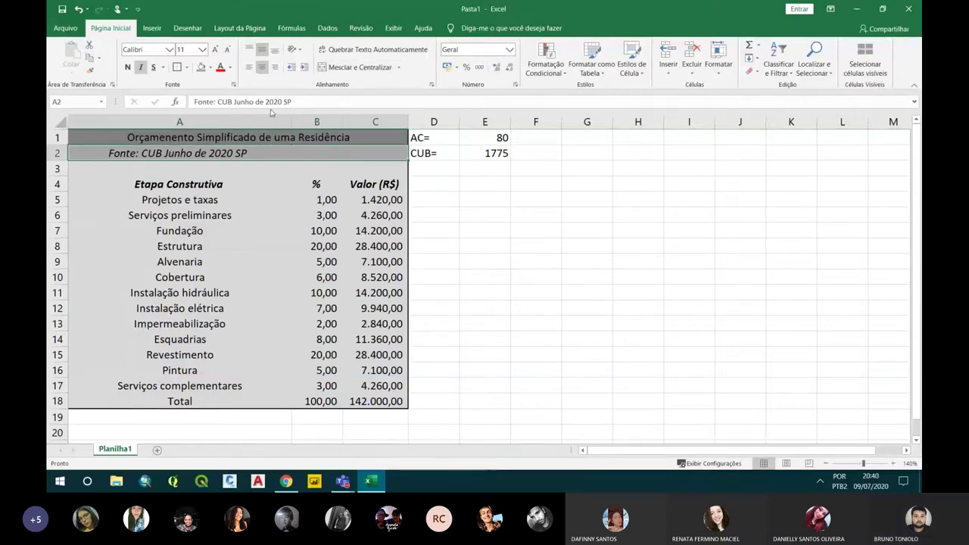
click(200, 67)
click(174, 167)
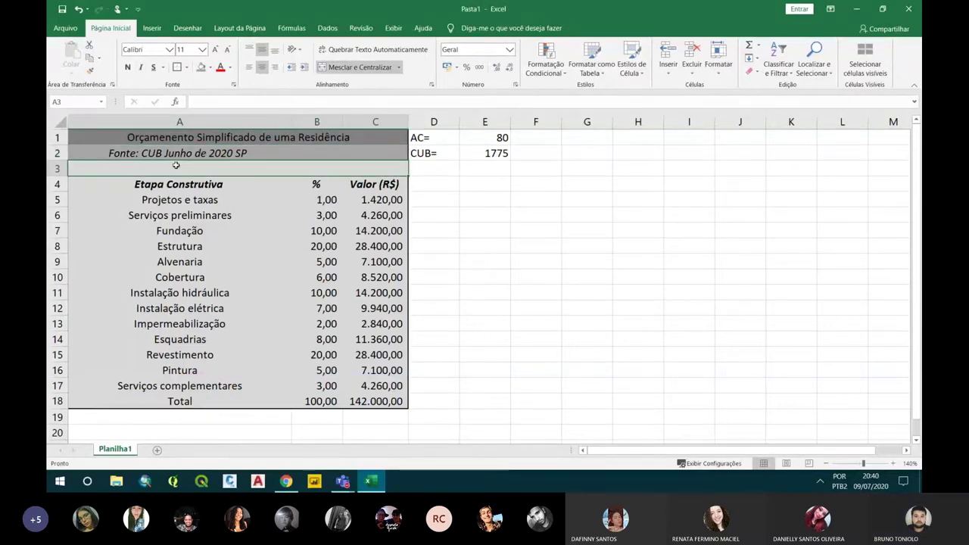
click(161, 183)
- Apply all inside and outside borders to the table A1:C18
drag(162, 137, 194, 399)
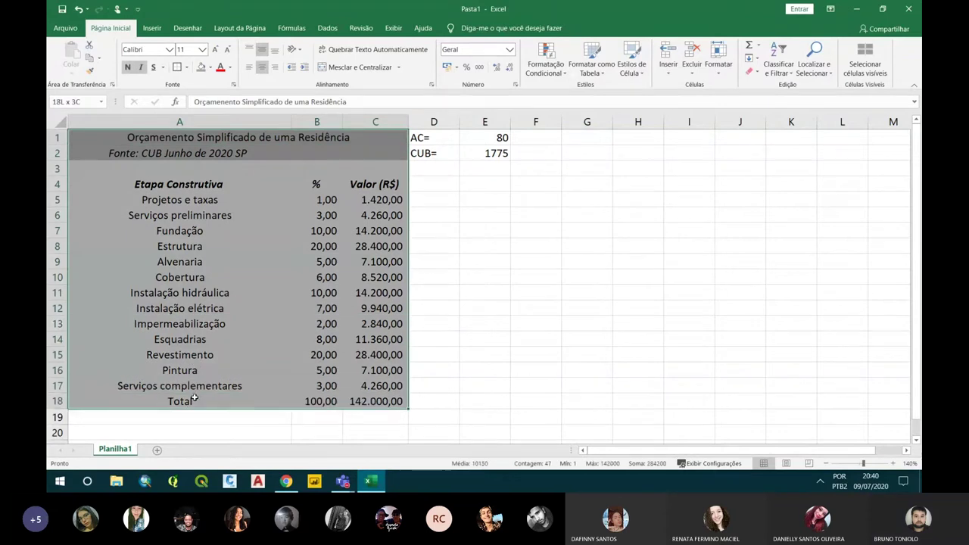
click(185, 67)
click(182, 168)
click(189, 205)
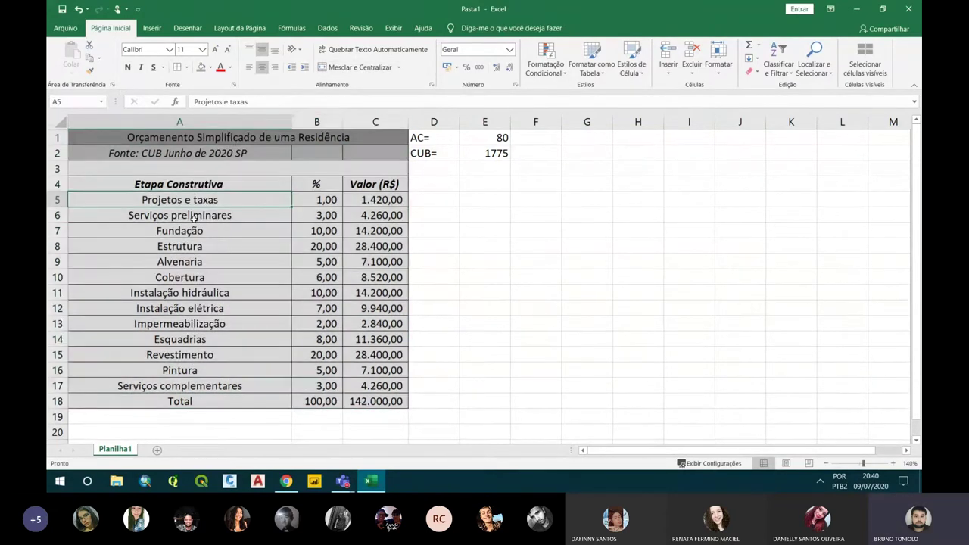
- Merge and center the source line across cells A2:C2
drag(221, 153, 382, 153)
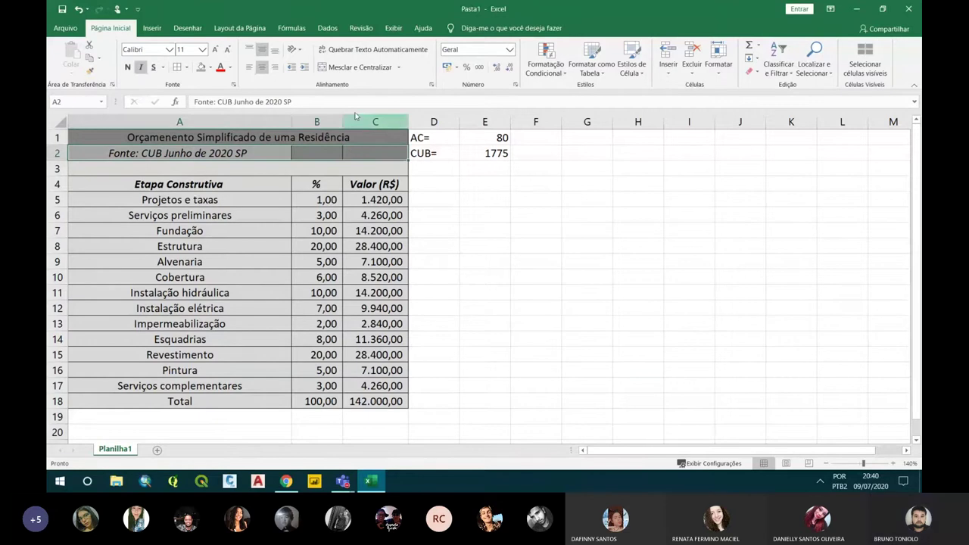
click(357, 66)
click(278, 225)
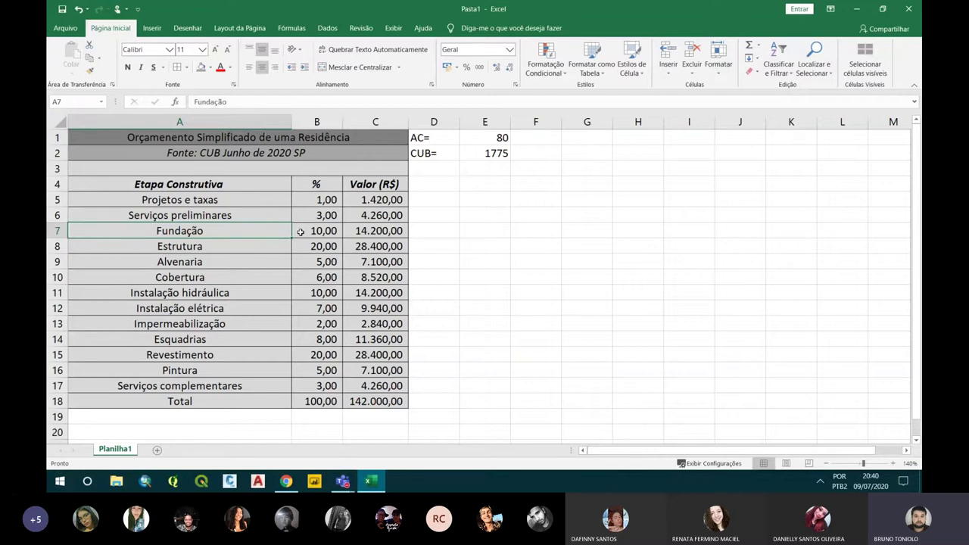
click(385, 212)
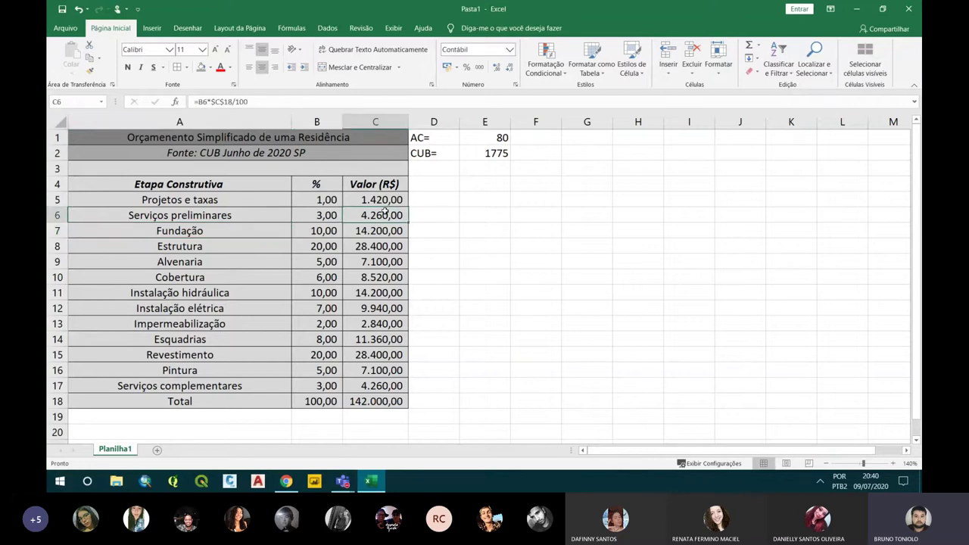
click(182, 230)
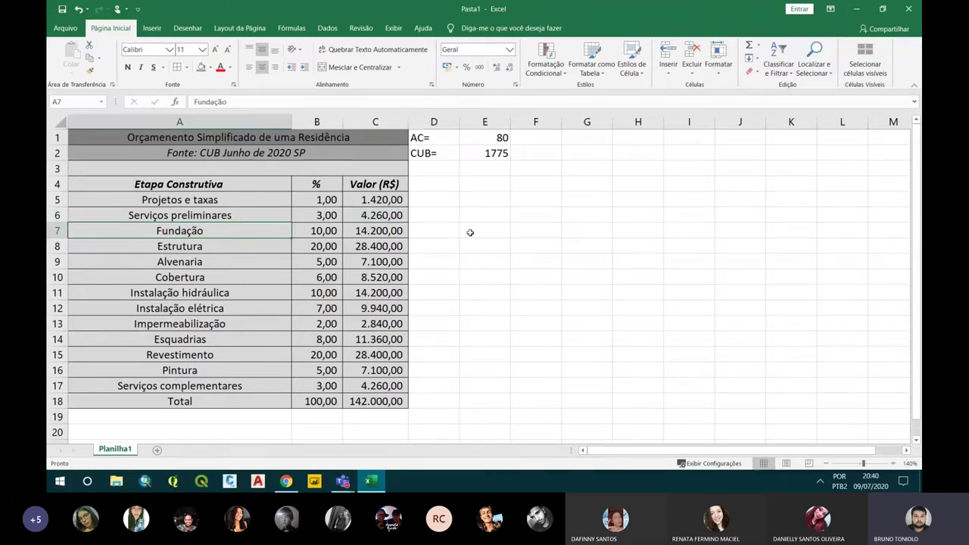
click(376, 232)
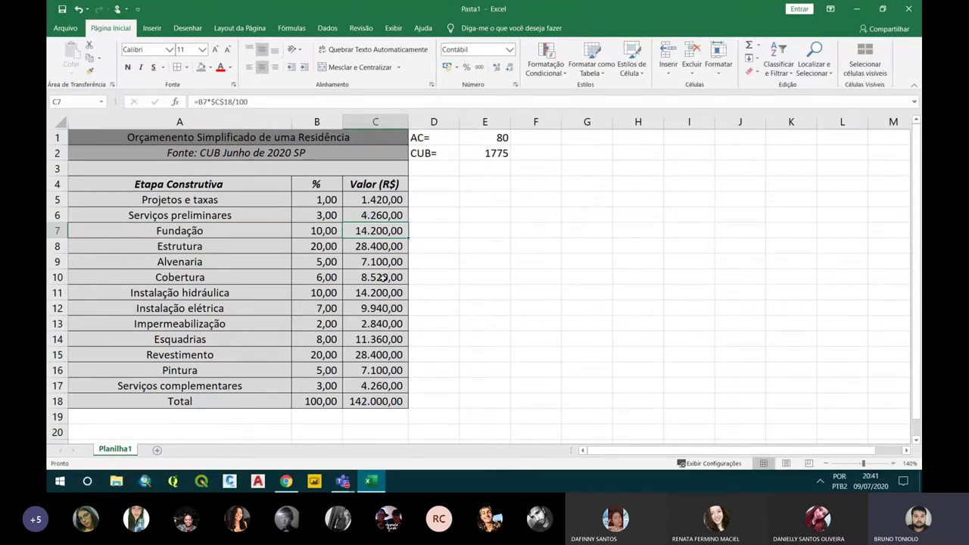
click(305, 232)
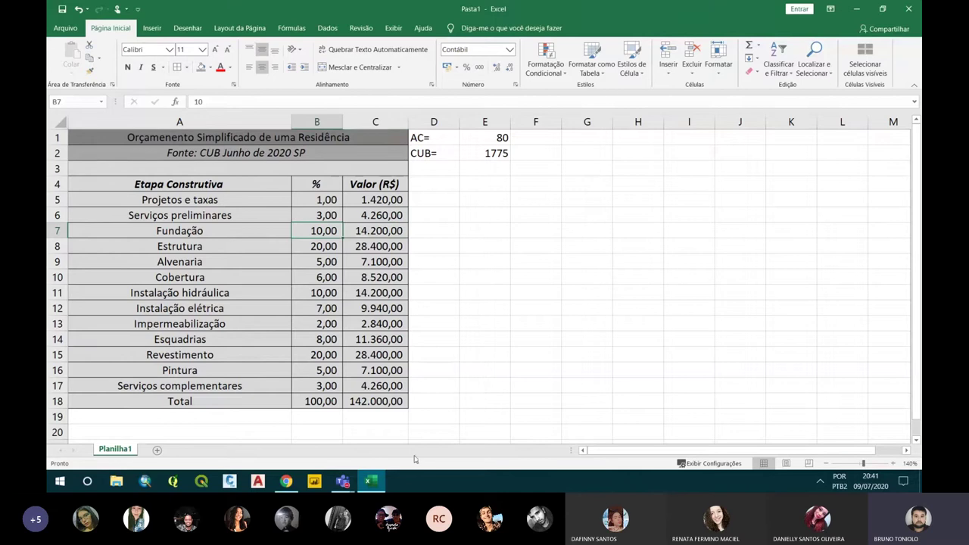
click(354, 216)
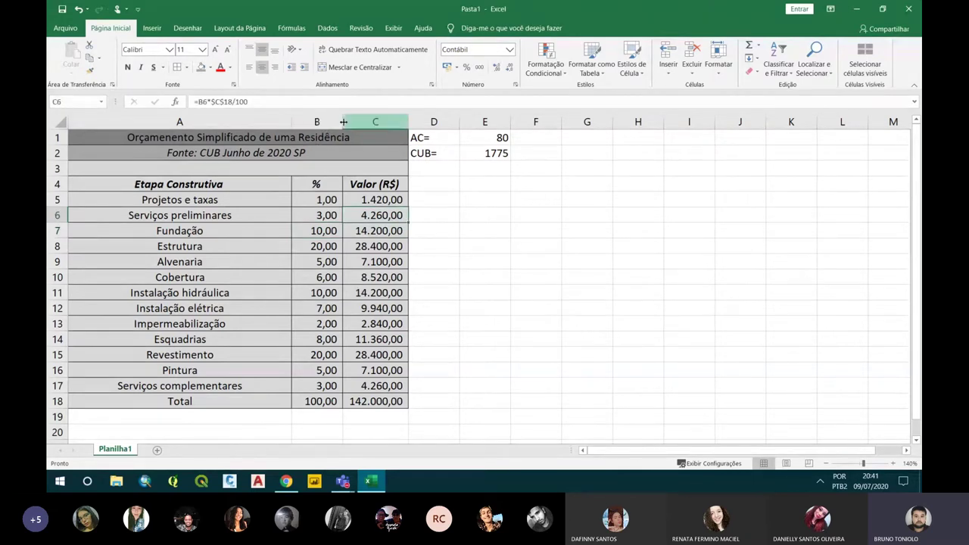
drag(292, 136, 325, 407)
click(326, 412)
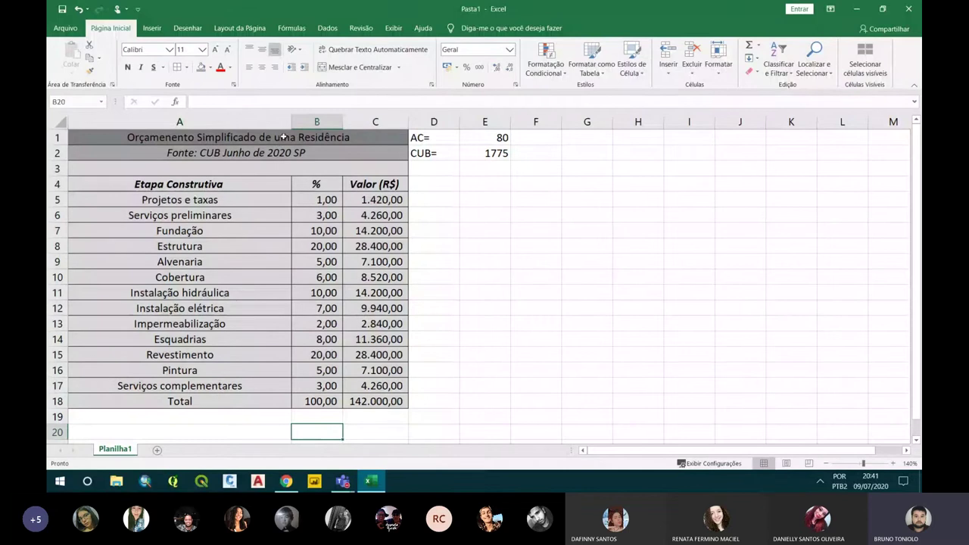
drag(280, 140, 330, 393)
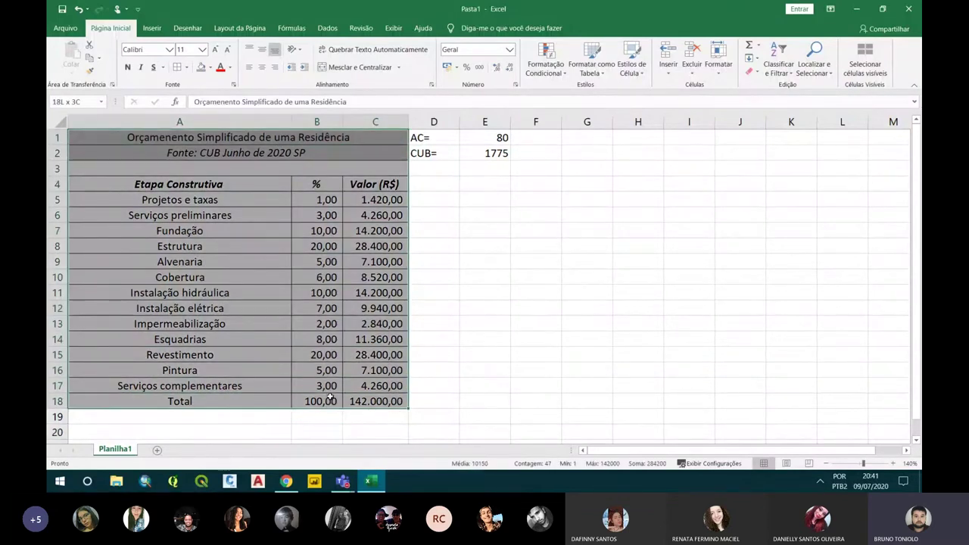
- Save the workbook as Orçamento in the Downloads folder, in Excel workbook (.xlsx) format
click(65, 28)
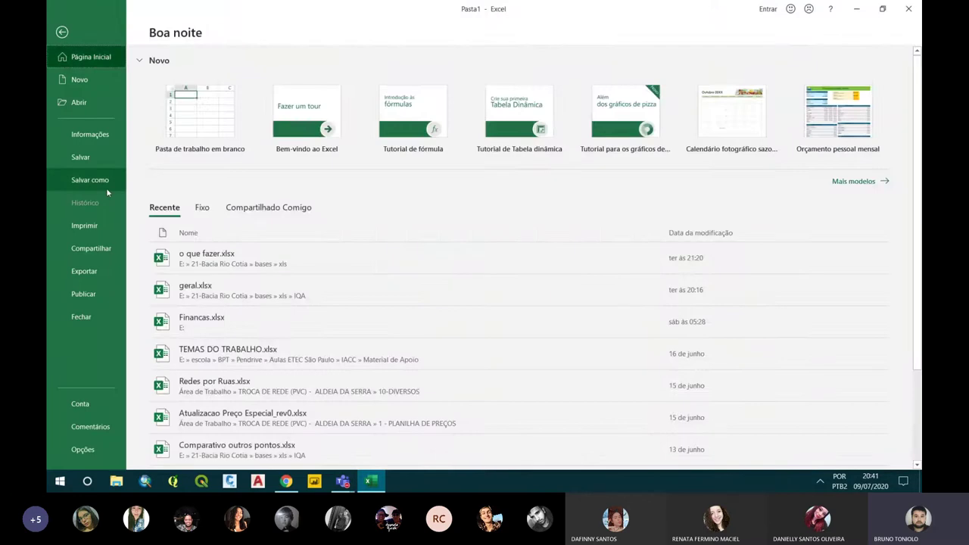
click(106, 188)
click(206, 203)
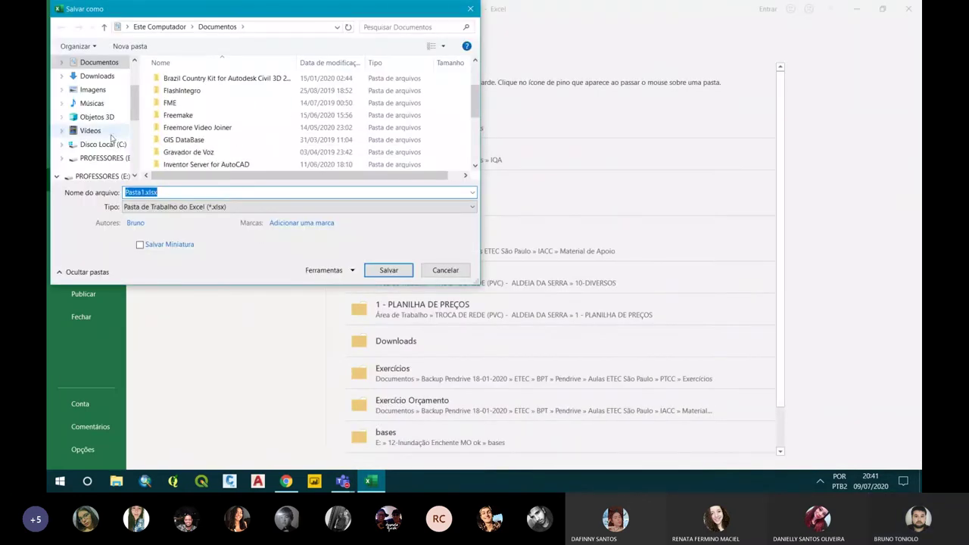
click(94, 76)
double_click(183, 193)
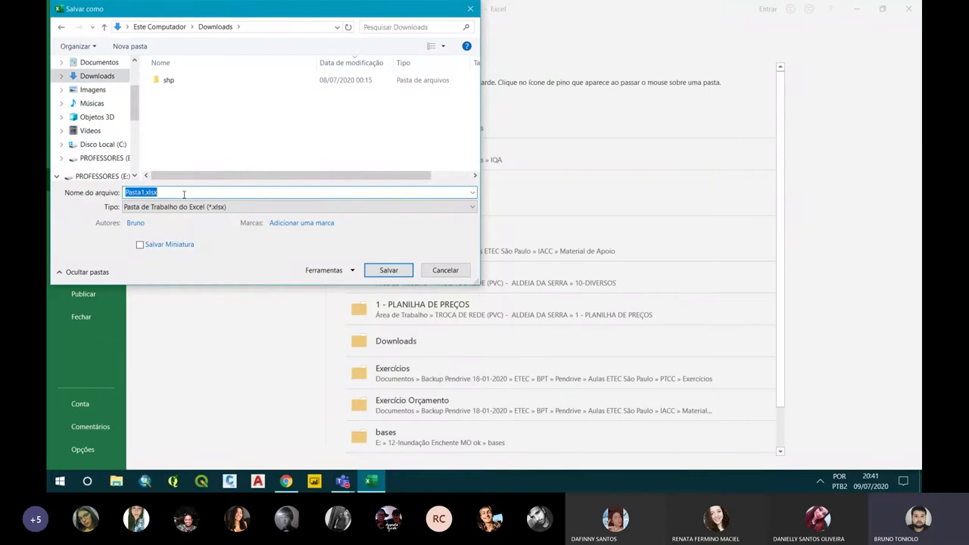
text(Orçamento)
key(Return)
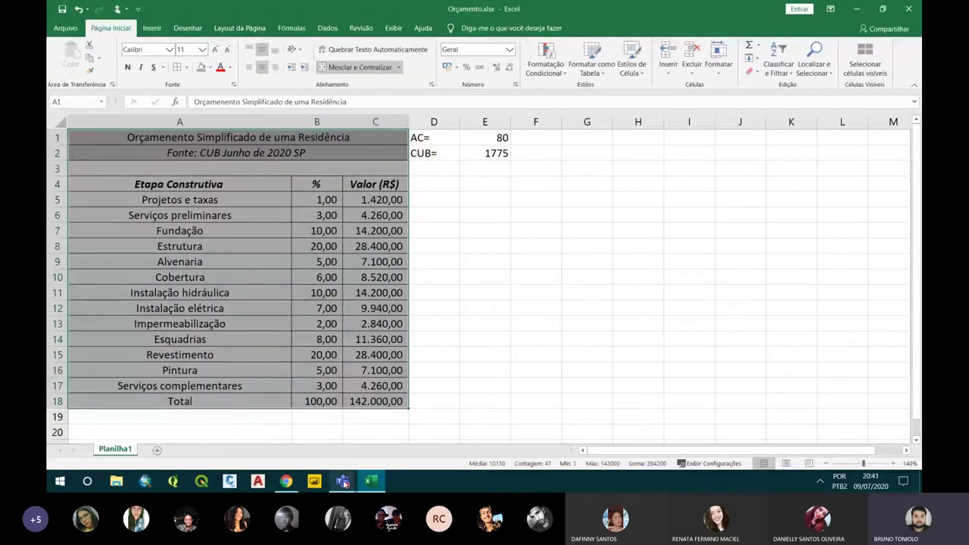
- Switch to the ongoing Microsoft Teams meeting and show its meeting chat
mouse_move(343, 481)
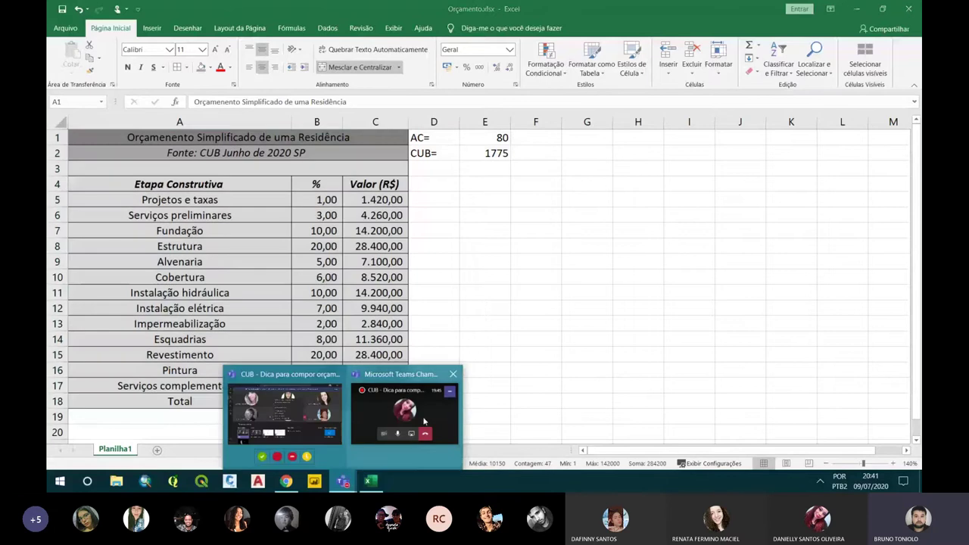
click(409, 415)
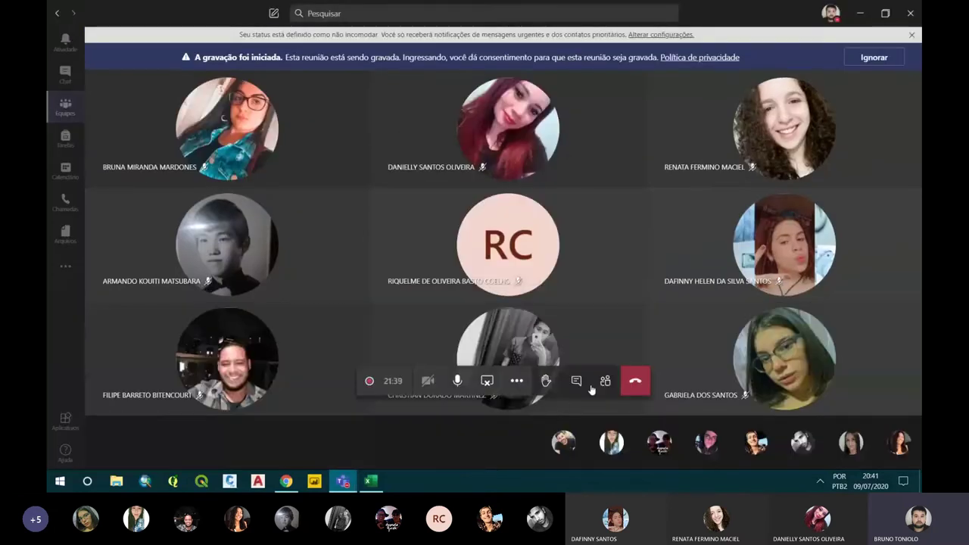
click(576, 381)
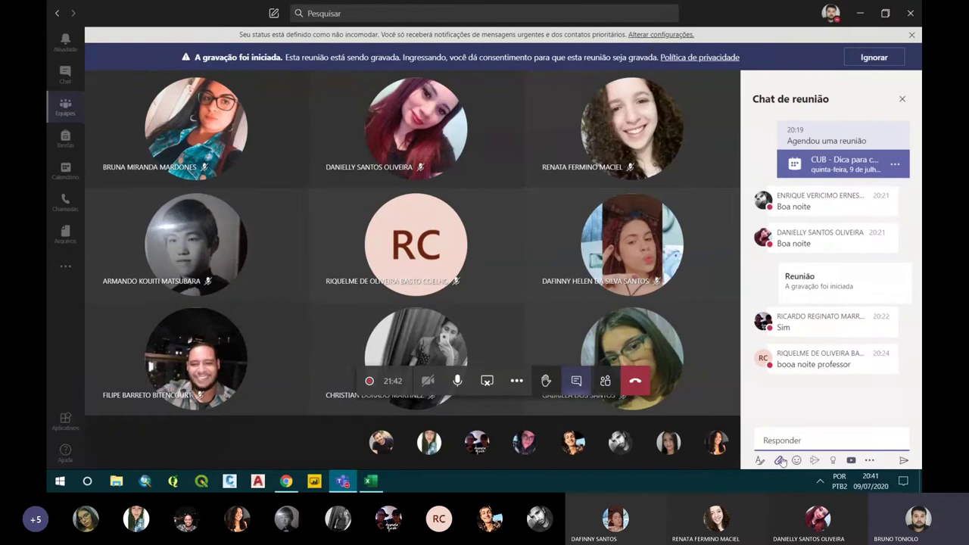
- Attach Orçamento.xlsx from the computer's Downloads folder, upload it to the General location, and send it in the meeting chat
click(780, 460)
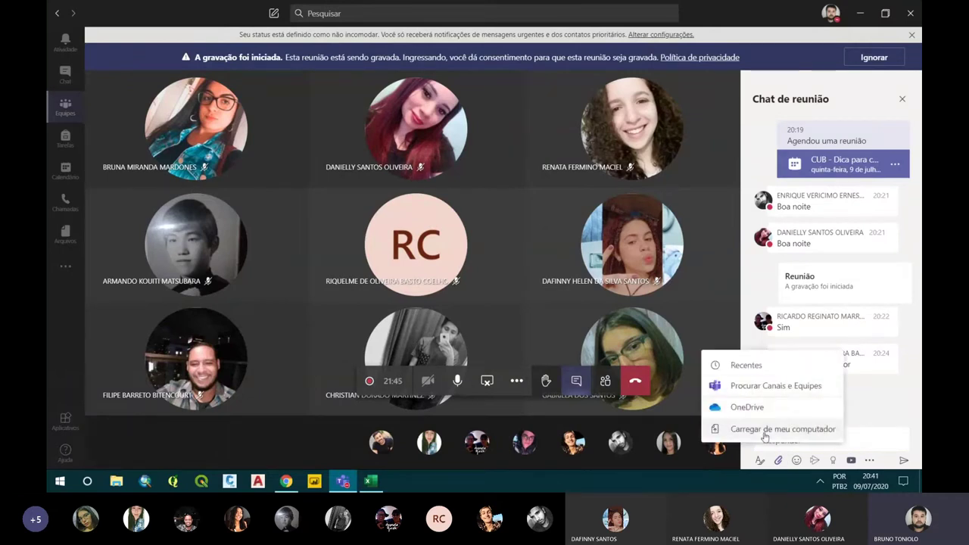
click(765, 429)
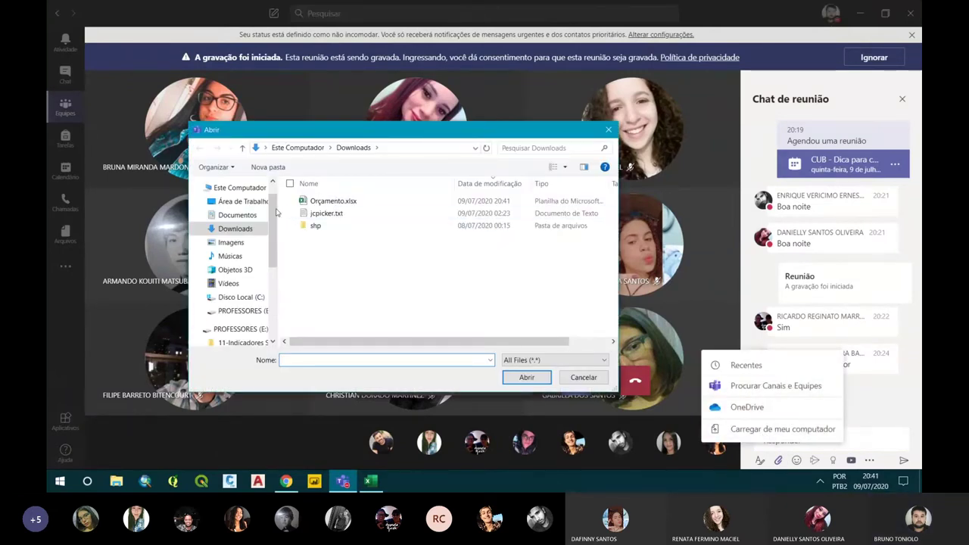
double_click(323, 202)
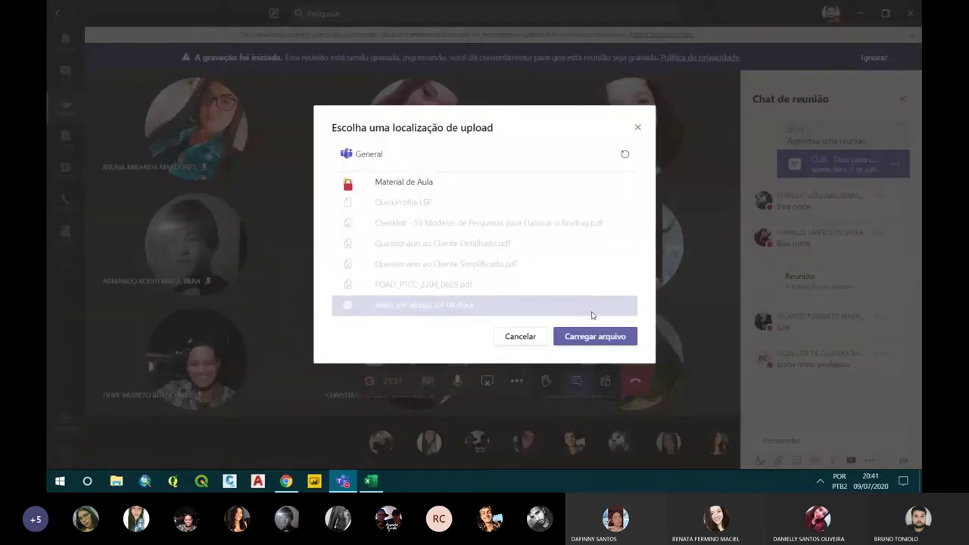
click(595, 336)
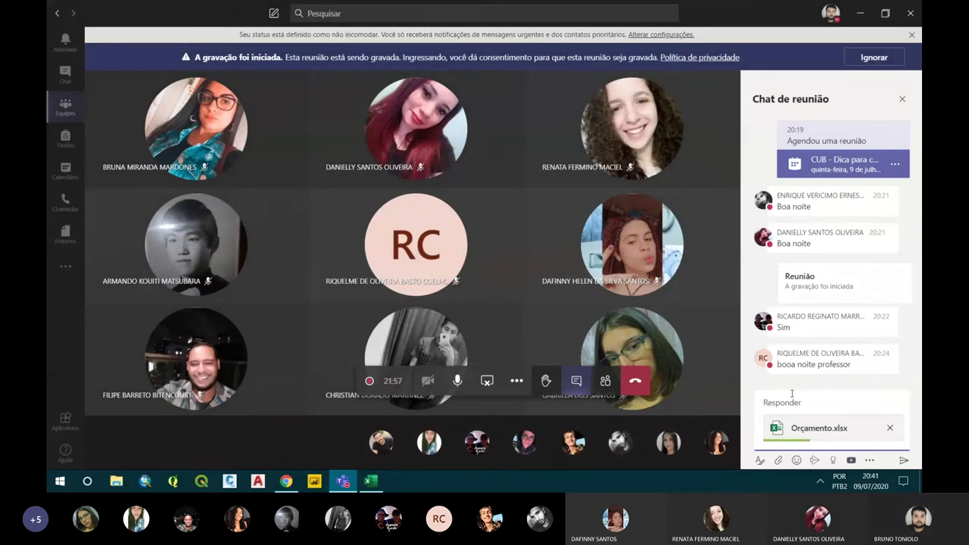
click(903, 459)
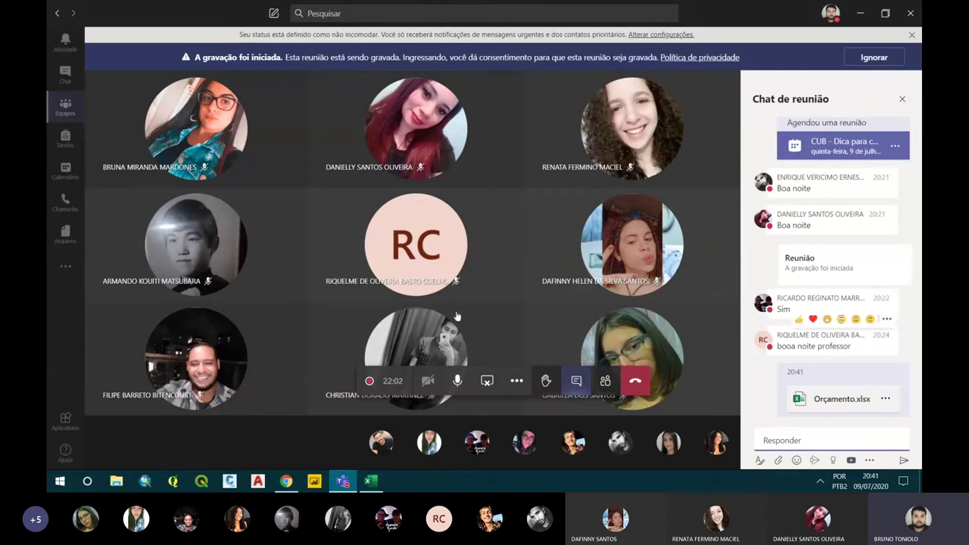
- Switch to the Orçamento.xlsx workbook in Excel and review the CUB source line and the CUB value cell
click(370, 480)
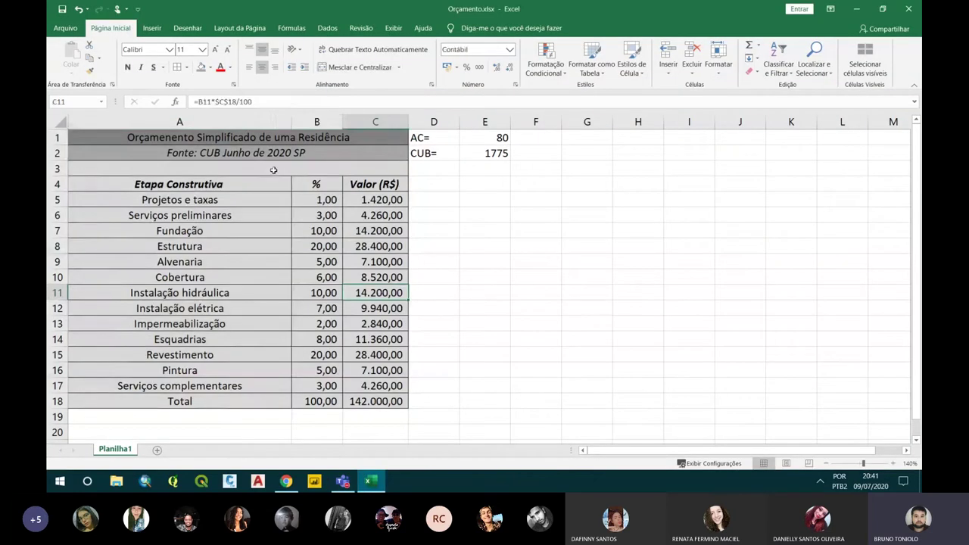
click(206, 160)
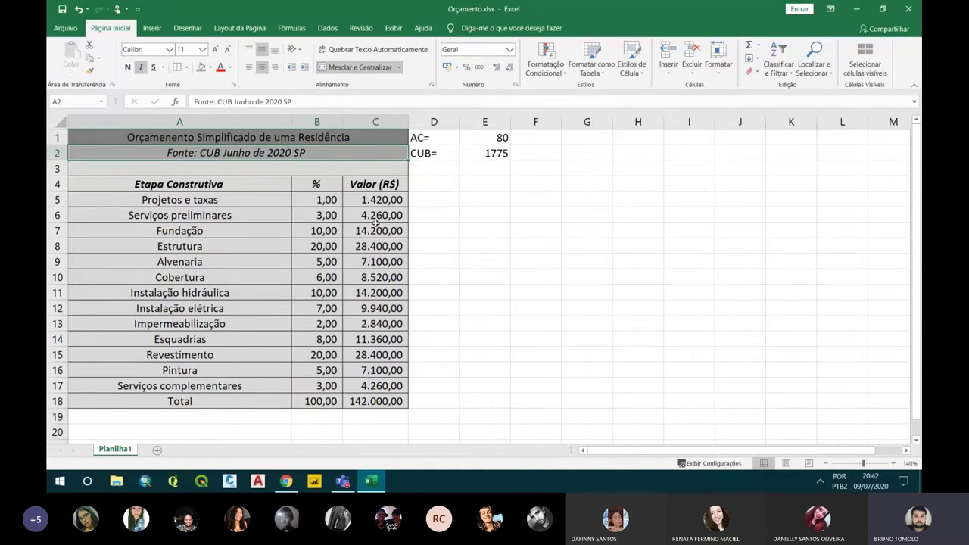
click(497, 154)
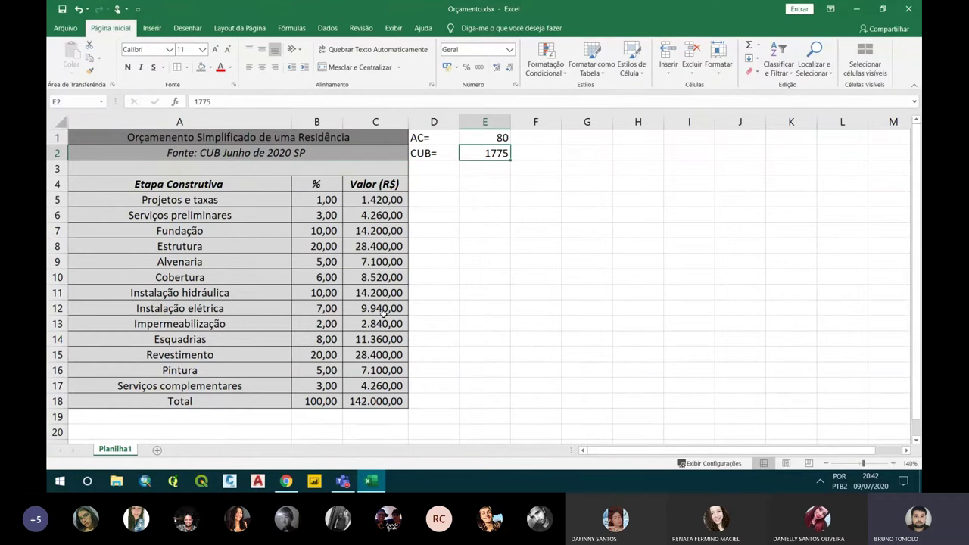
- Switch to Chrome, maximize it, and examine the standard-project characterization table on the CBIC CUB/m² page
click(286, 481)
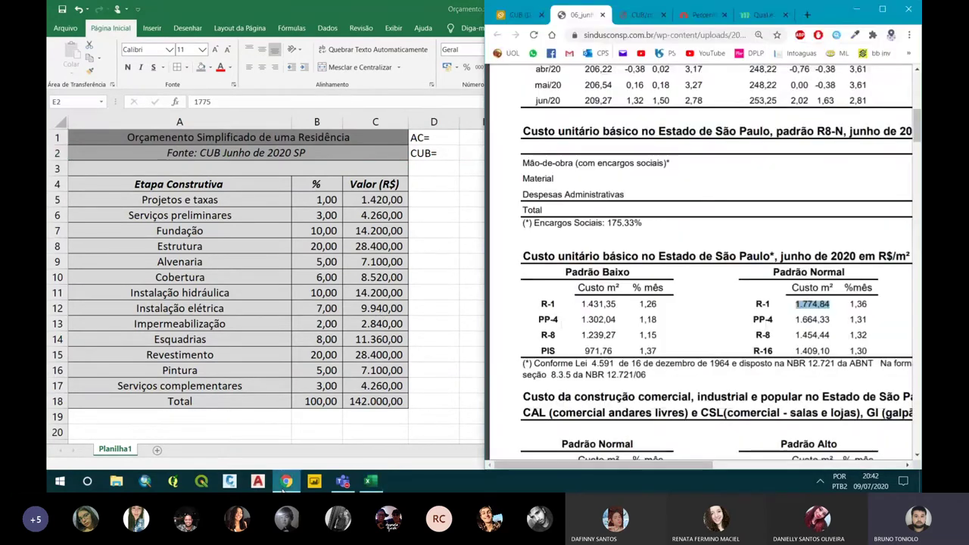
click(891, 9)
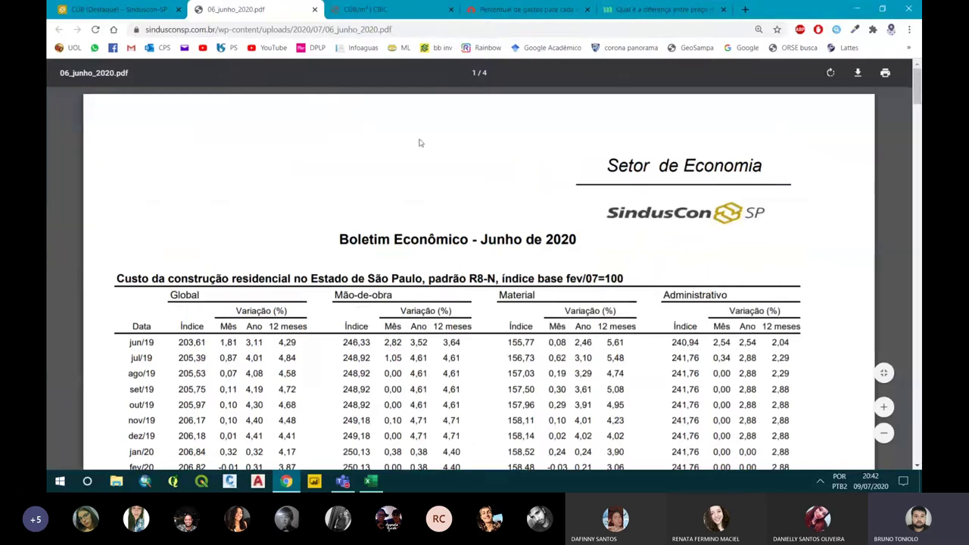
click(489, 10)
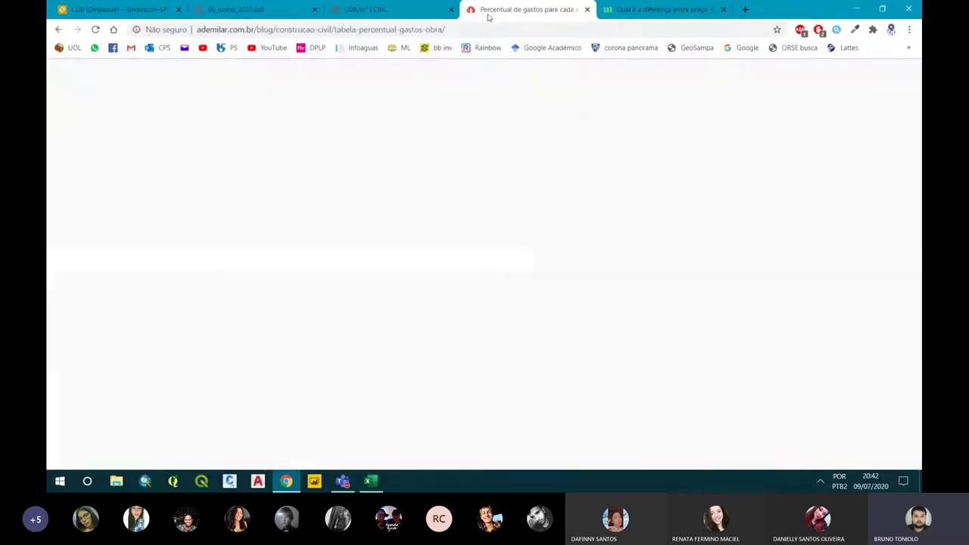
scroll(472, 198, up, 5)
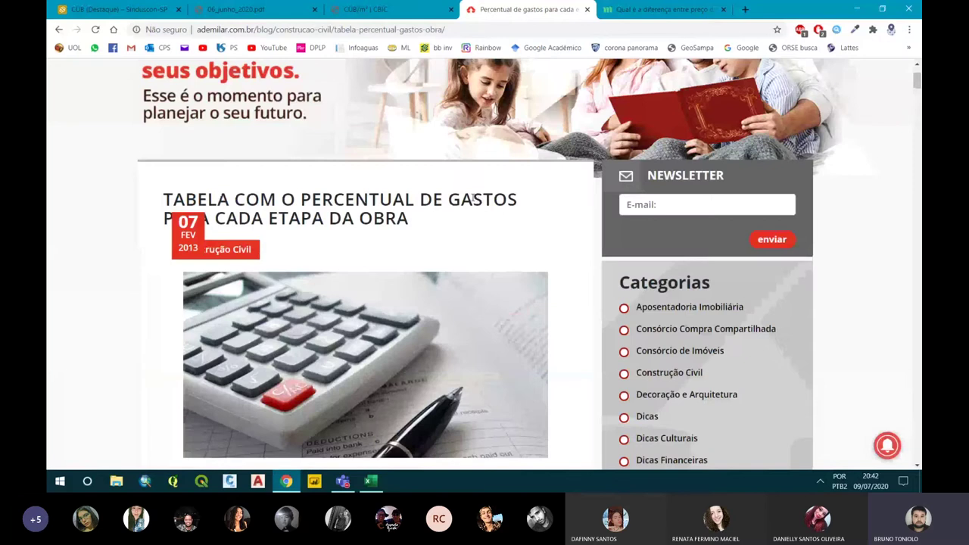
click(375, 9)
click(280, 10)
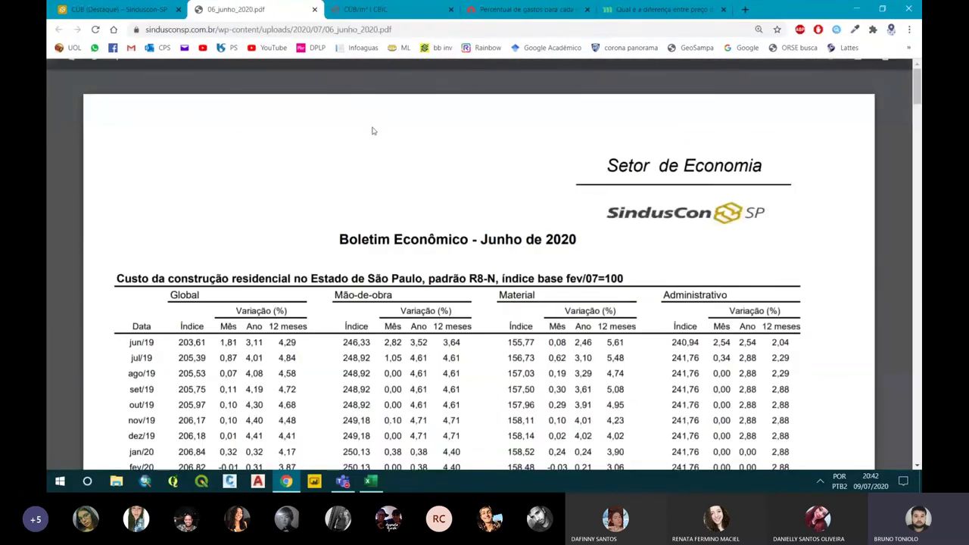
click(378, 11)
scroll(281, 94, up, 2)
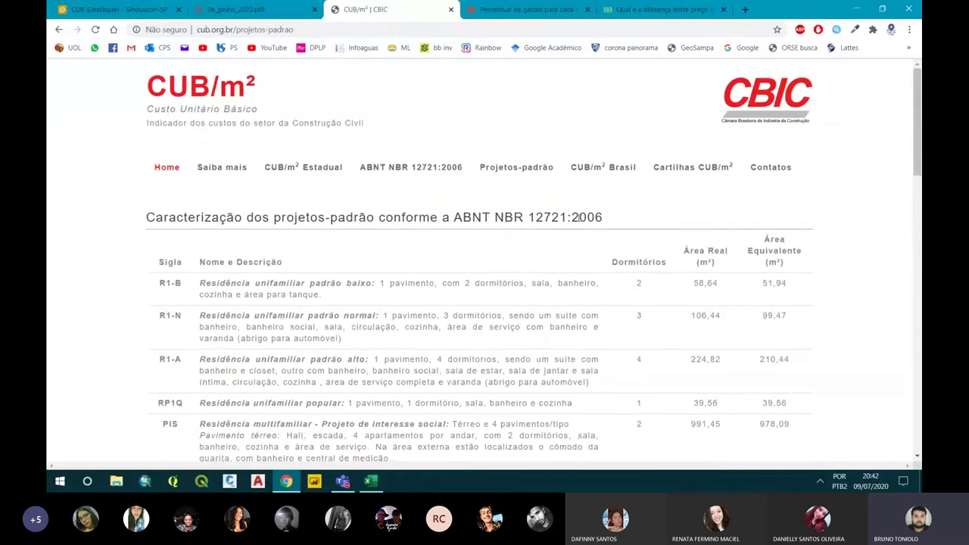
scroll(415, 243, down, 3)
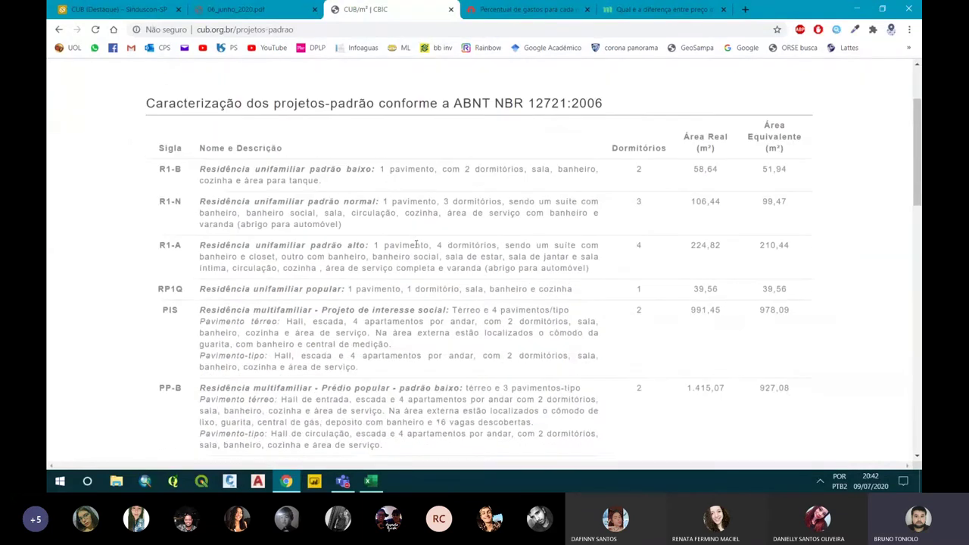
scroll(402, 260, up, 1)
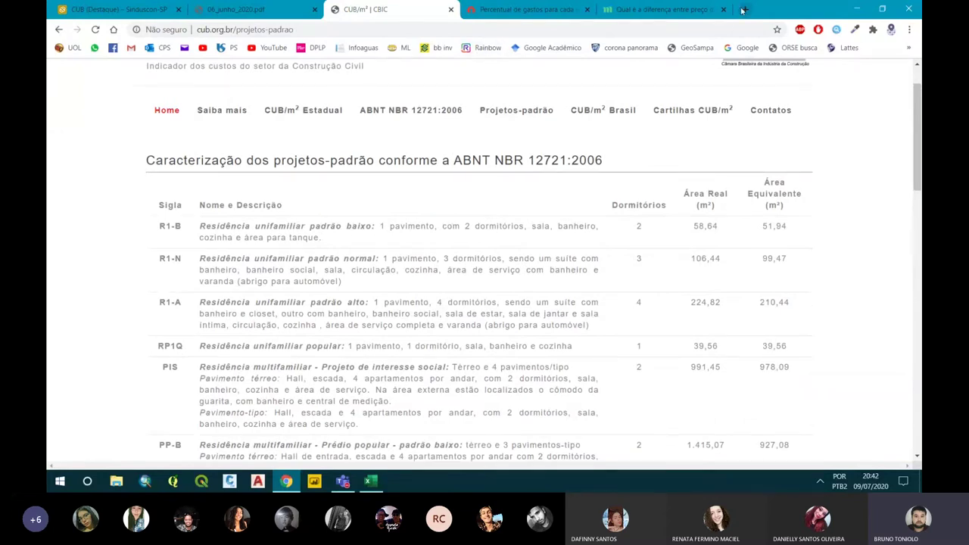
- Search Google for "NBR 12721:2006" using the standard's name in the CUB/m² page heading
drag(603, 160, 494, 160)
right_click(501, 163)
click(534, 184)
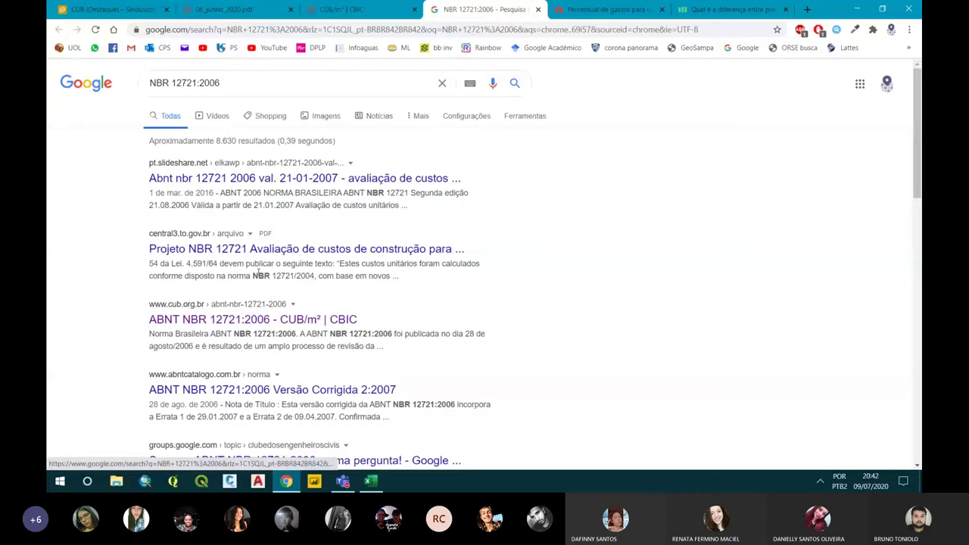
- Try the ABNT catalogue result, return to the results, and open the Google Groups post "Segue a ABNT NBR 12721-2006 e uma pergunta!"
click(249, 391)
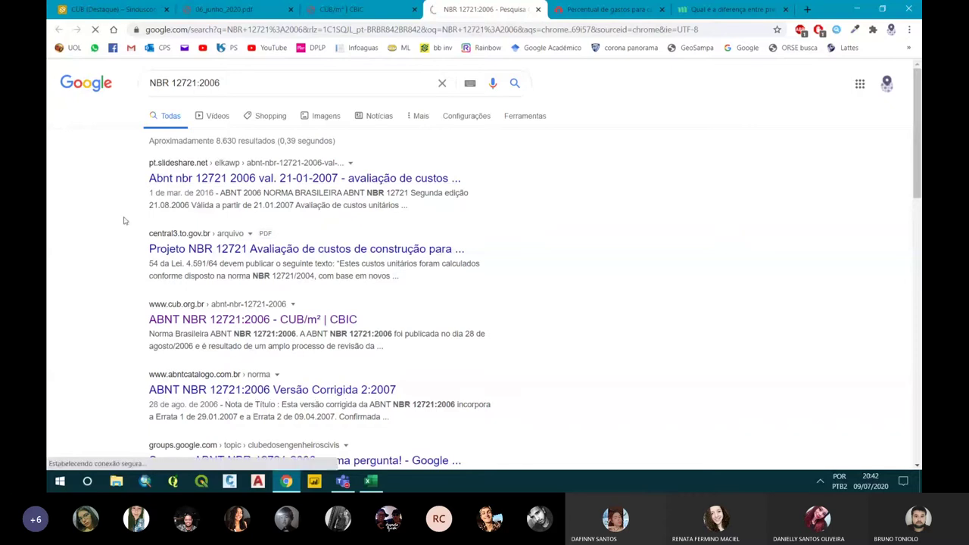
click(61, 30)
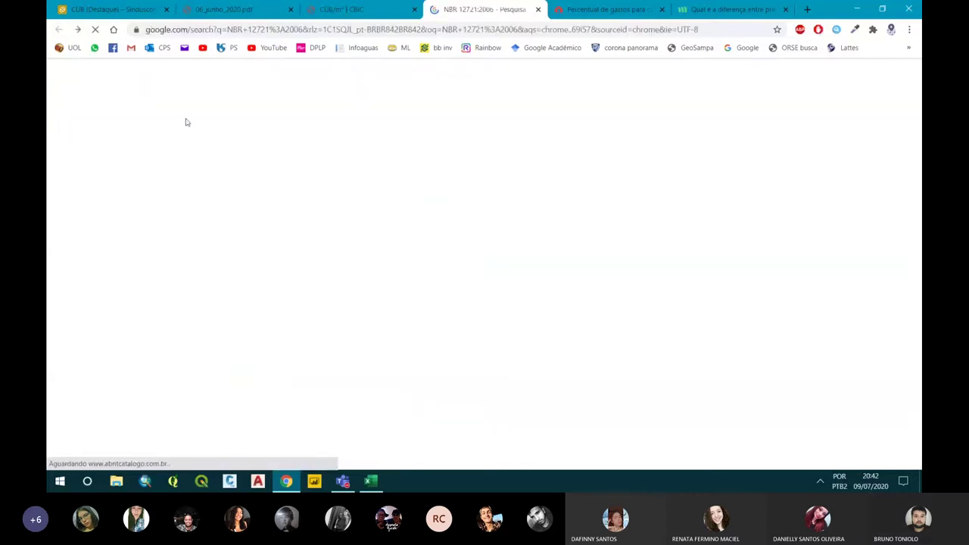
scroll(205, 136, down, 1)
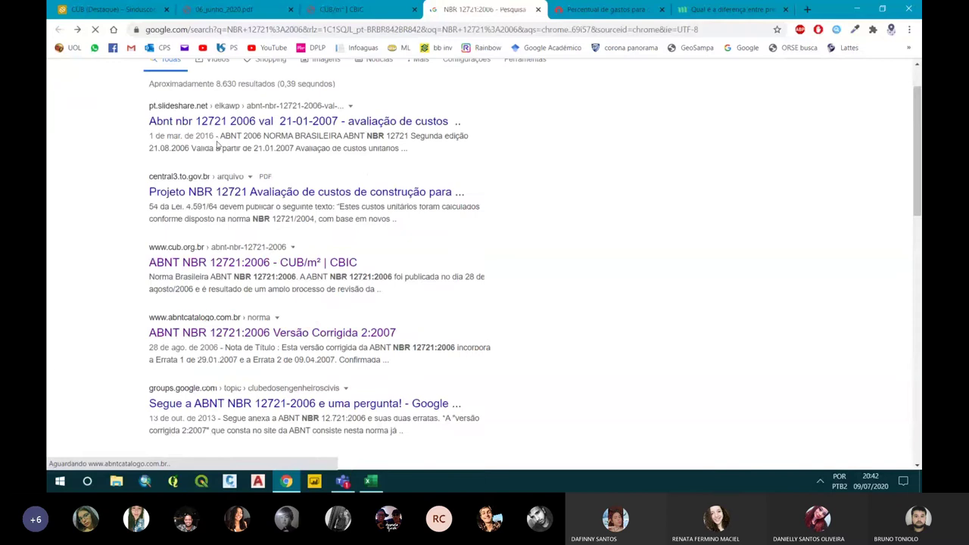
scroll(221, 303, down, 2)
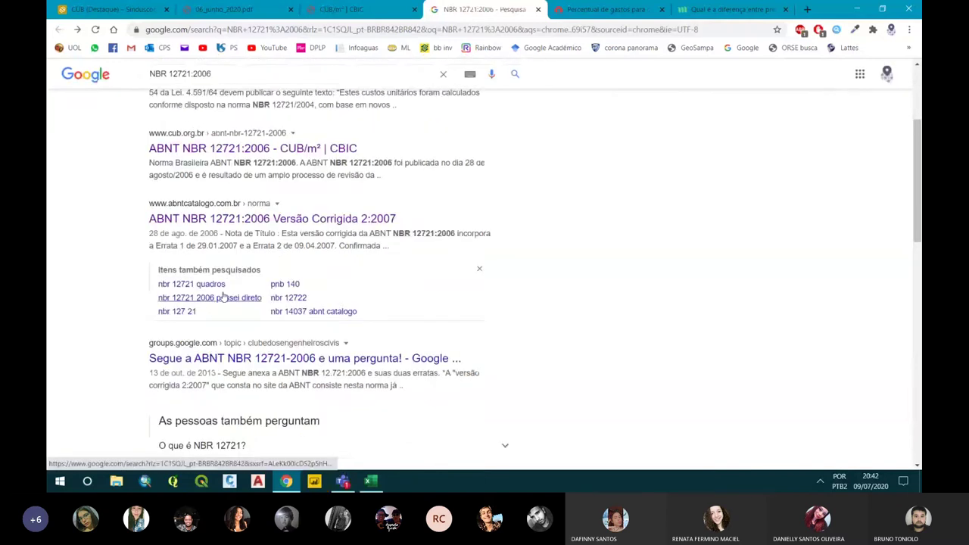
click(225, 350)
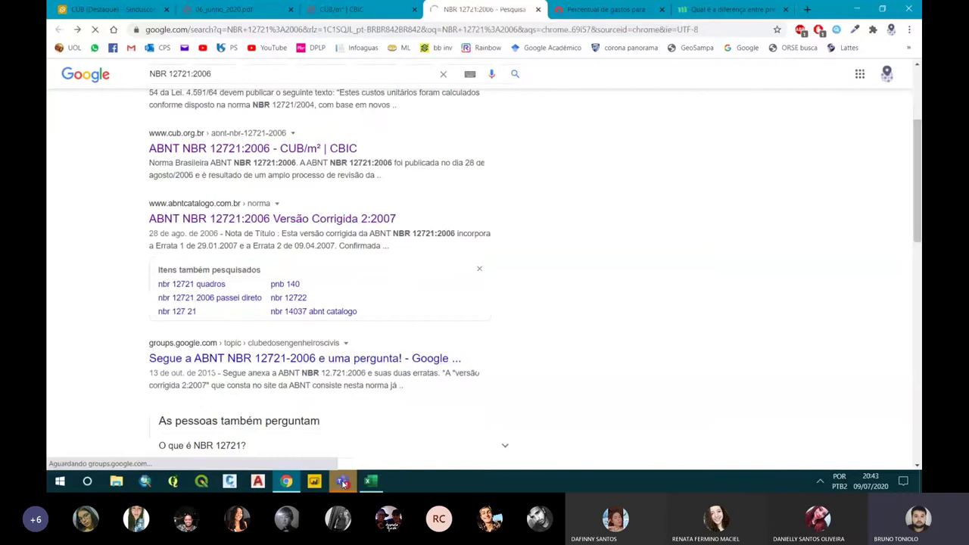
- Check the meeting in Teams and return to the Google Groups post in Chrome
click(343, 481)
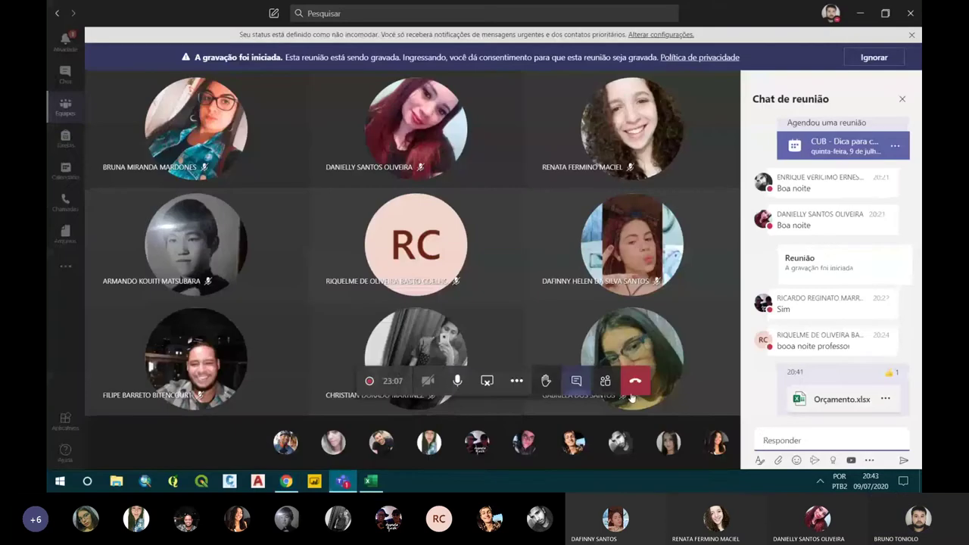
click(370, 481)
click(286, 480)
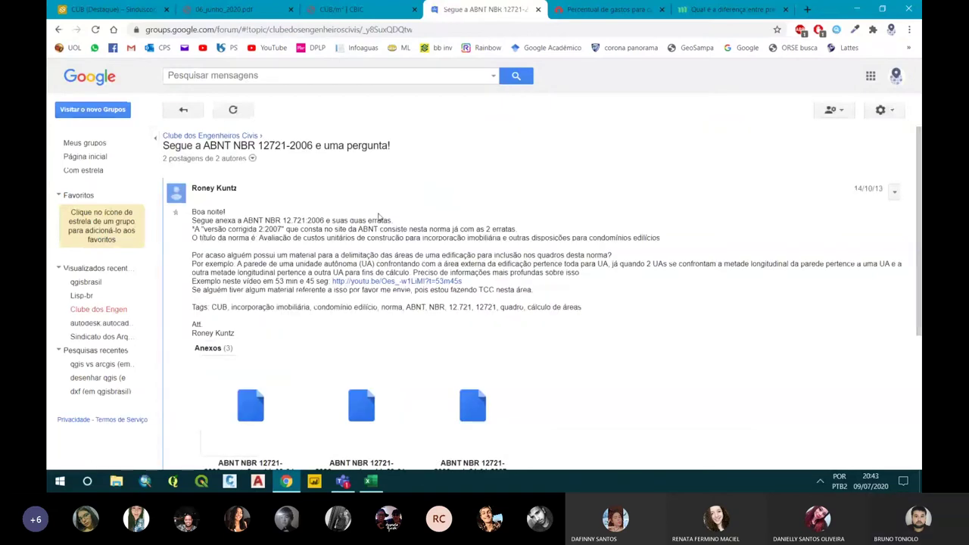
- Download the ABNT NBR 12721-2006 errata 2 PDF attached to the post and open it
scroll(522, 268, down, 2)
scroll(315, 409, down, 1)
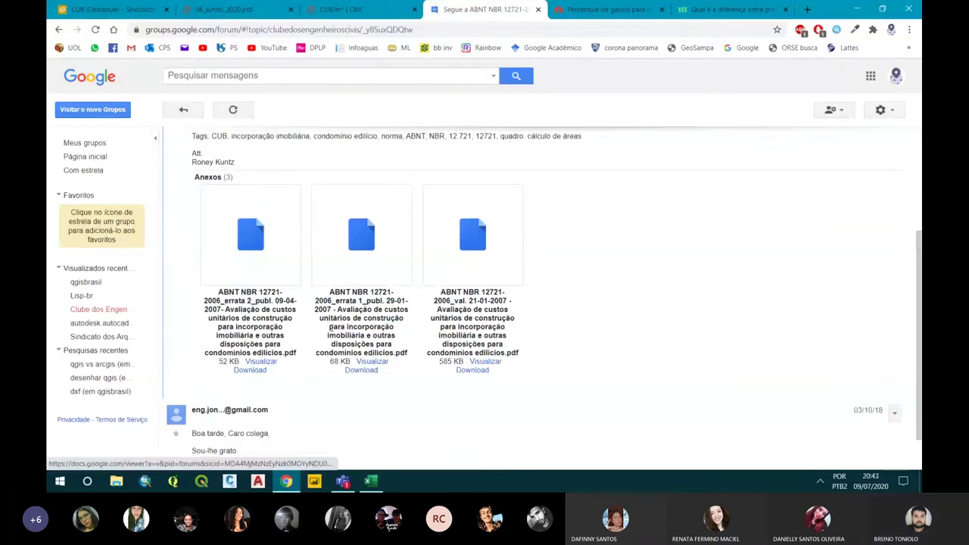
click(252, 371)
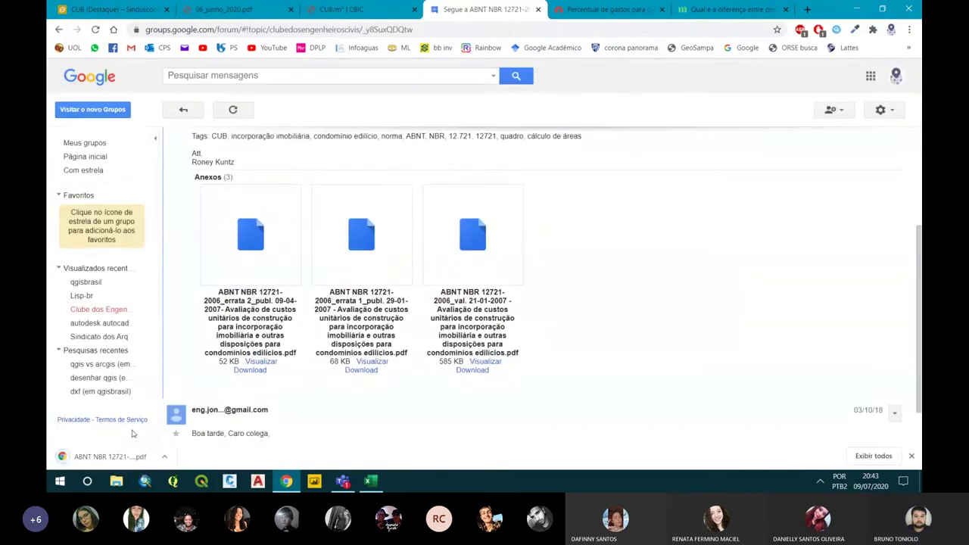
click(113, 456)
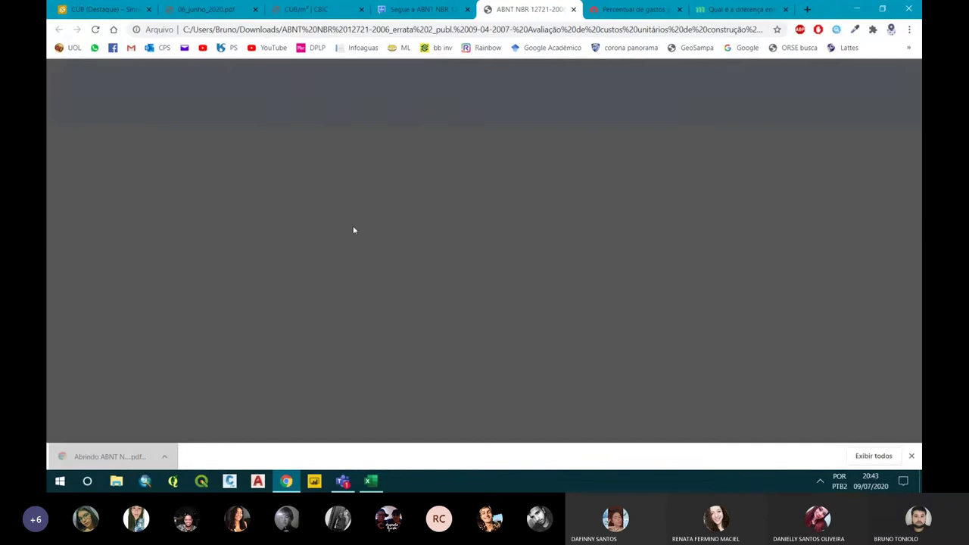
- Skim the errata 2 document and close it
scroll(353, 230, down, 10)
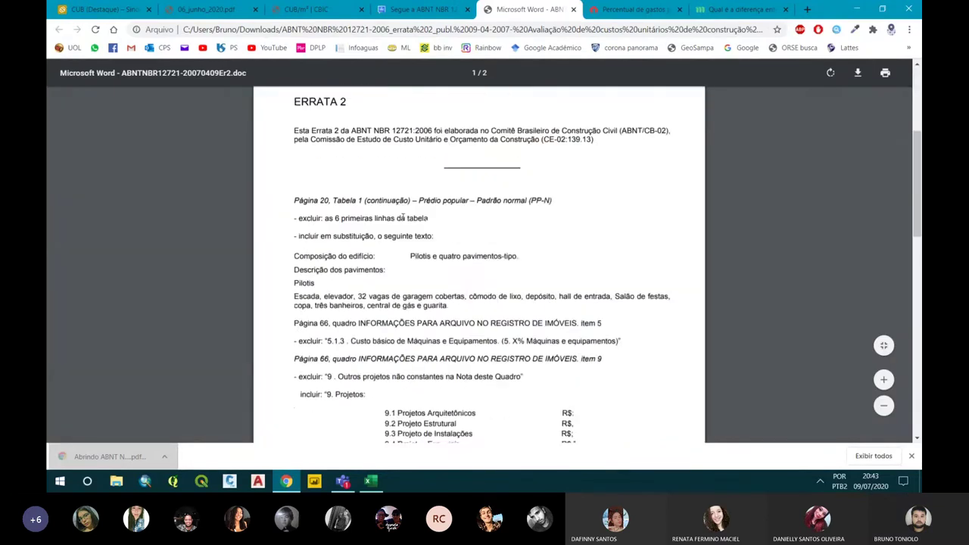
scroll(403, 217, up, 5)
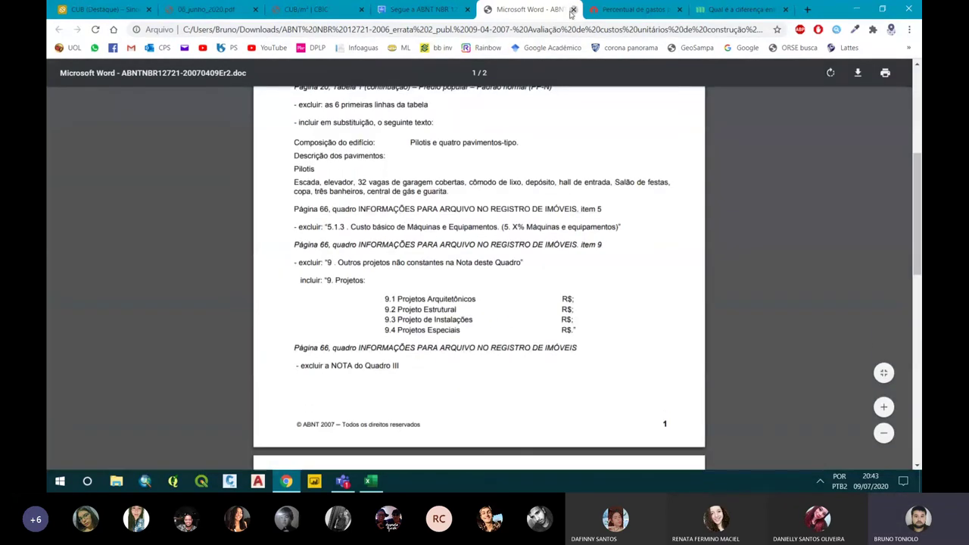
click(573, 10)
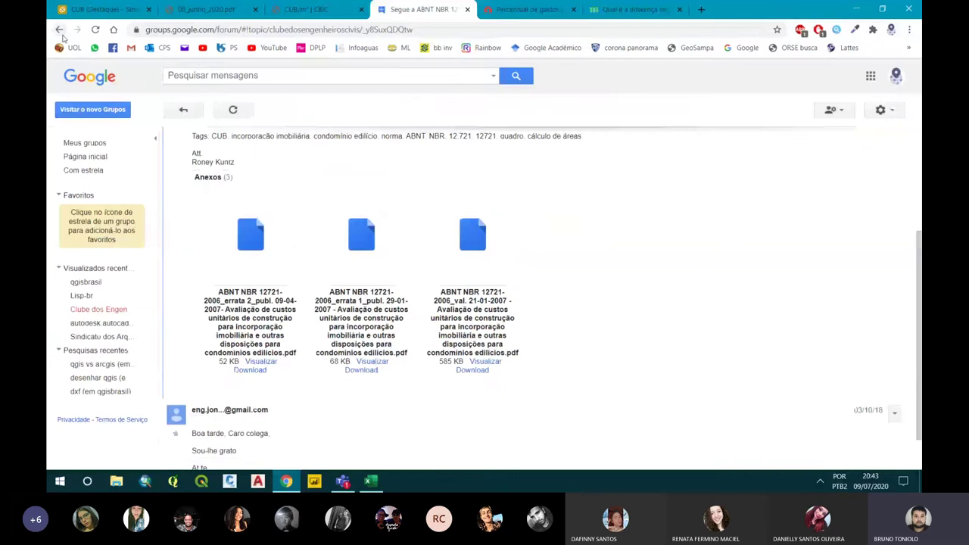
- Return to the Google results and refine the search to "NBR 12721:2006 pdf"
click(59, 30)
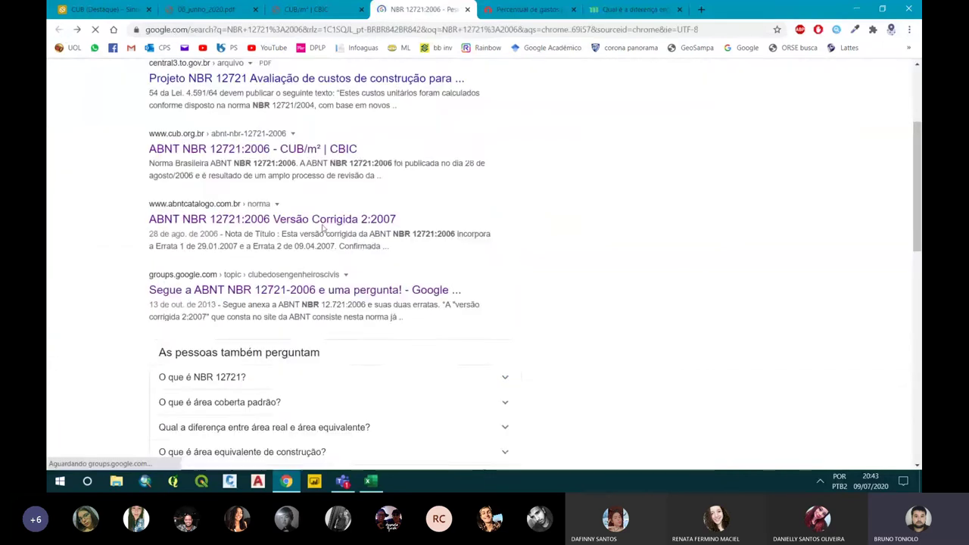
scroll(325, 229, up, 3)
click(266, 77)
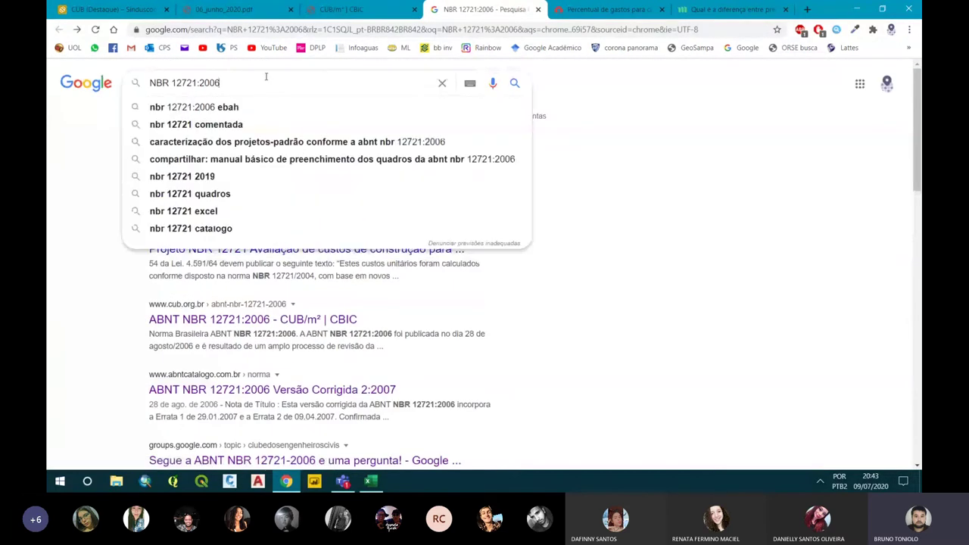
text(pdf)
key(Return)
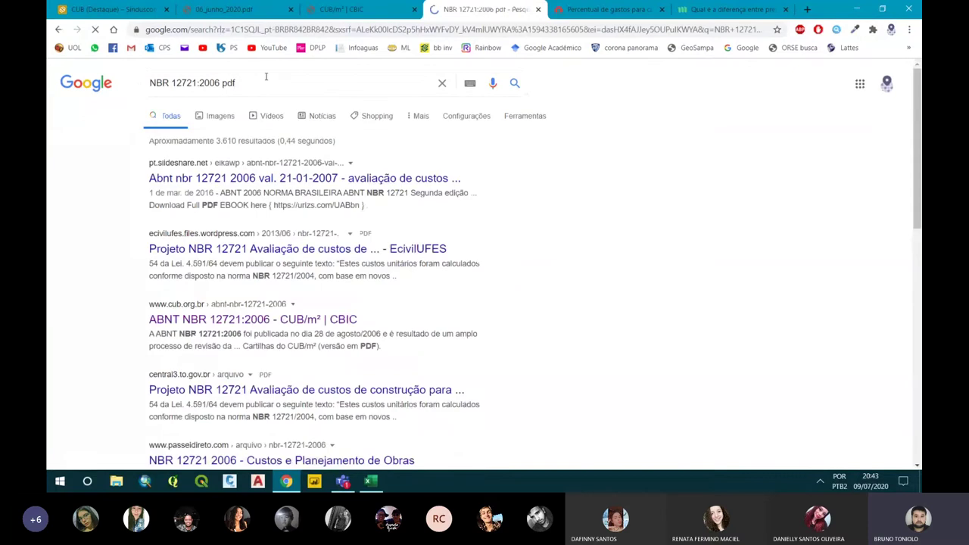
- Open the EcivilUFES PDF of Projeto NBR 12721 and read through to the area definitions in section 3.7
click(257, 251)
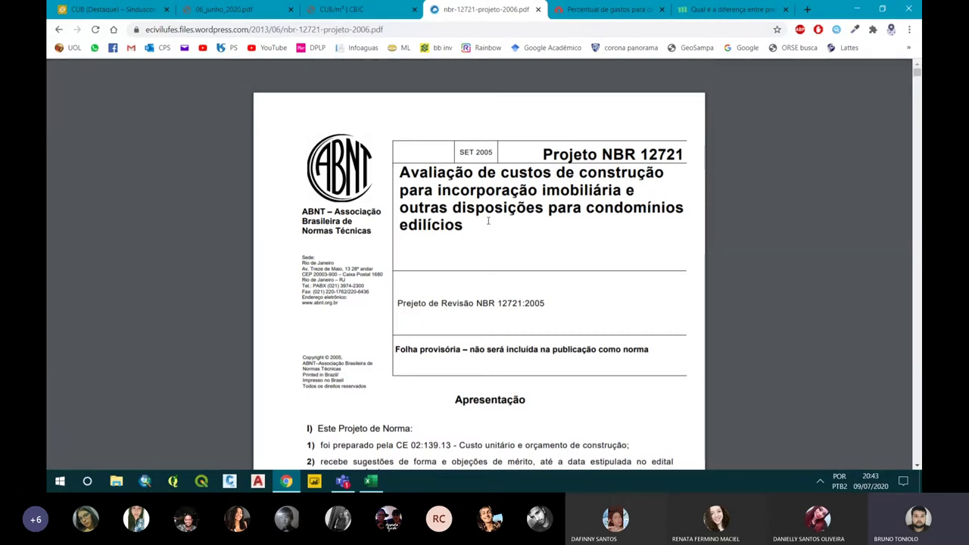
scroll(498, 220, down, 9)
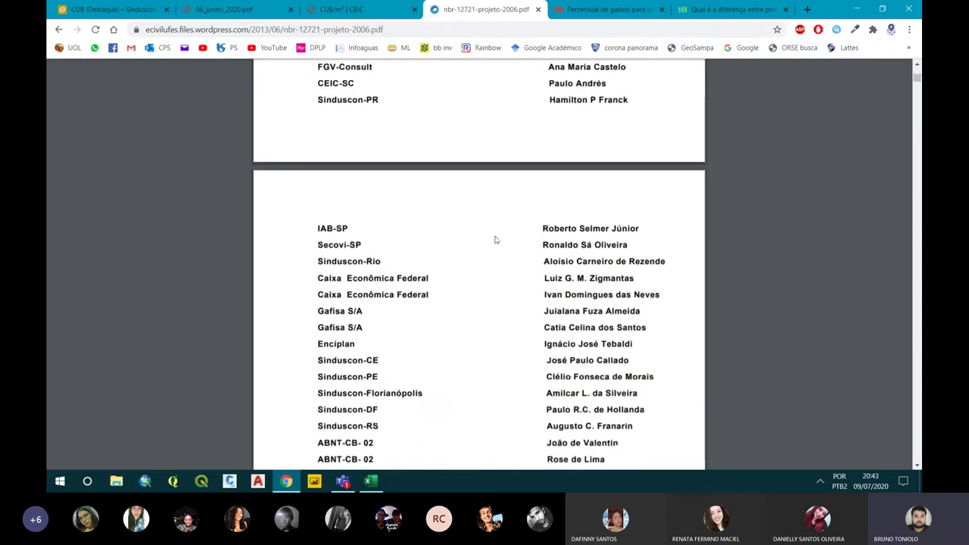
scroll(522, 213, down, 12)
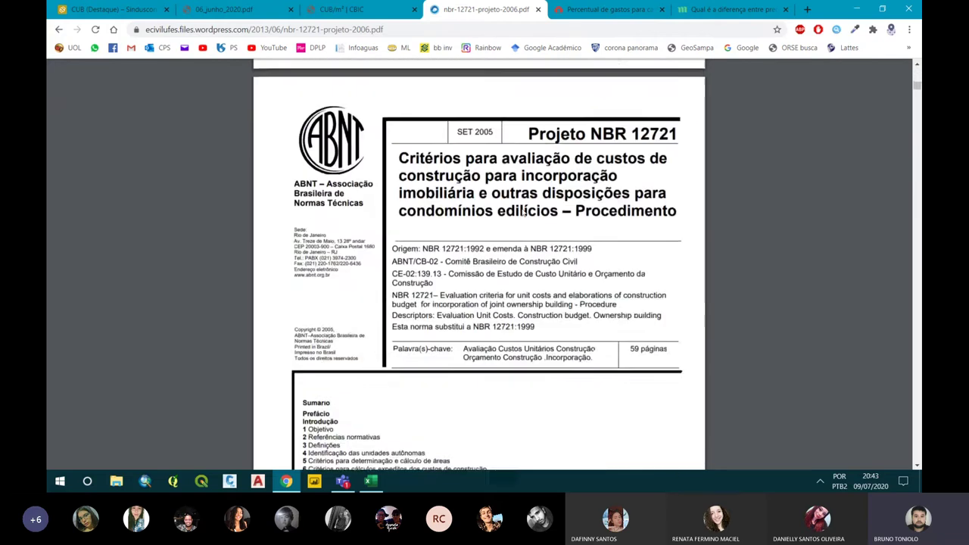
scroll(521, 213, down, 3)
scroll(545, 227, down, 10)
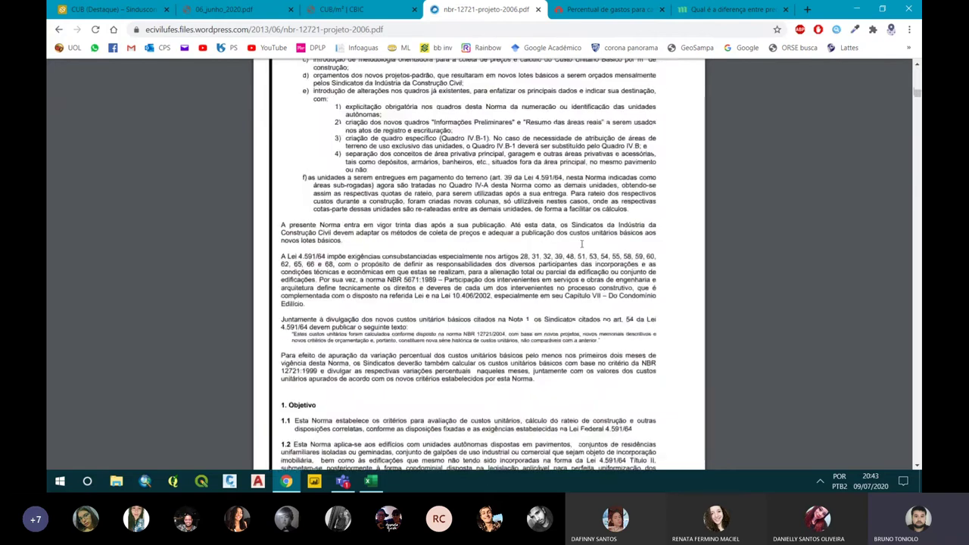
scroll(572, 238, down, 7)
scroll(571, 238, down, 10)
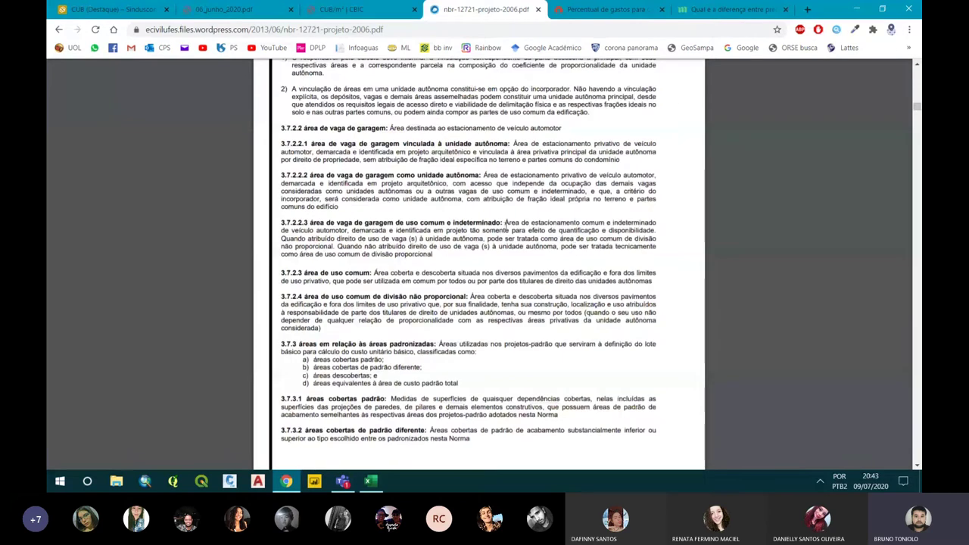
scroll(571, 239, up, 4)
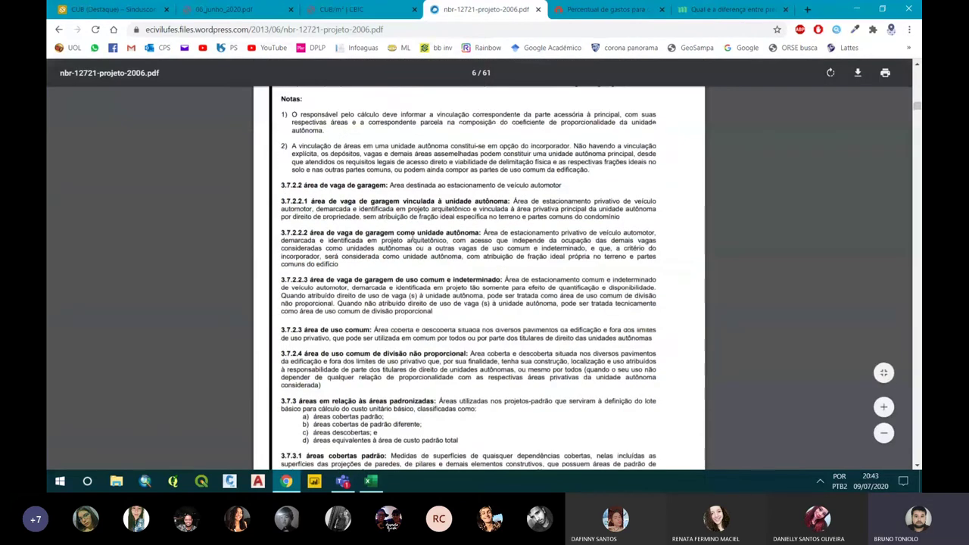
scroll(368, 225, down, 3)
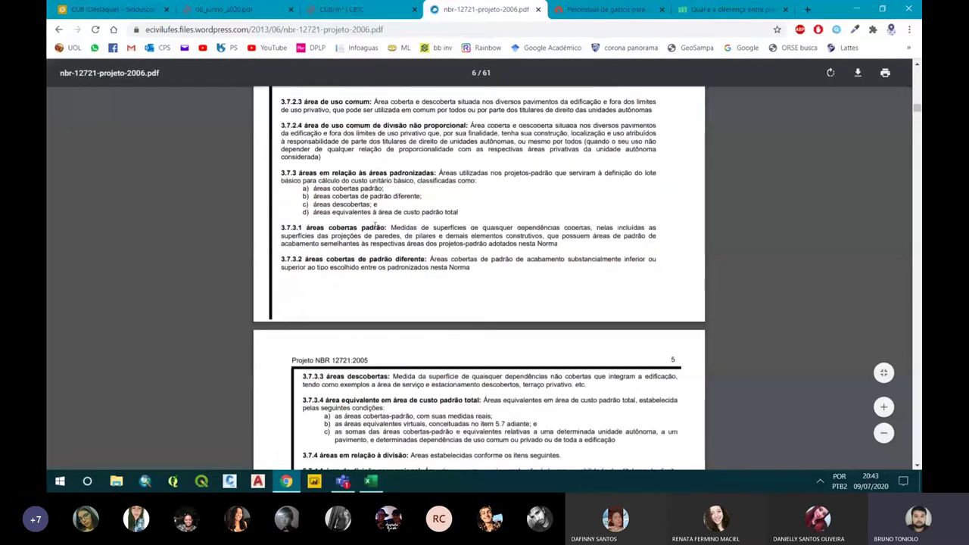
- Skim from the area definitions through the construction cost sections to the Figure 1 CUB calculation sheet in section 6.4.3
scroll(375, 225, down, 2)
scroll(386, 260, down, 5)
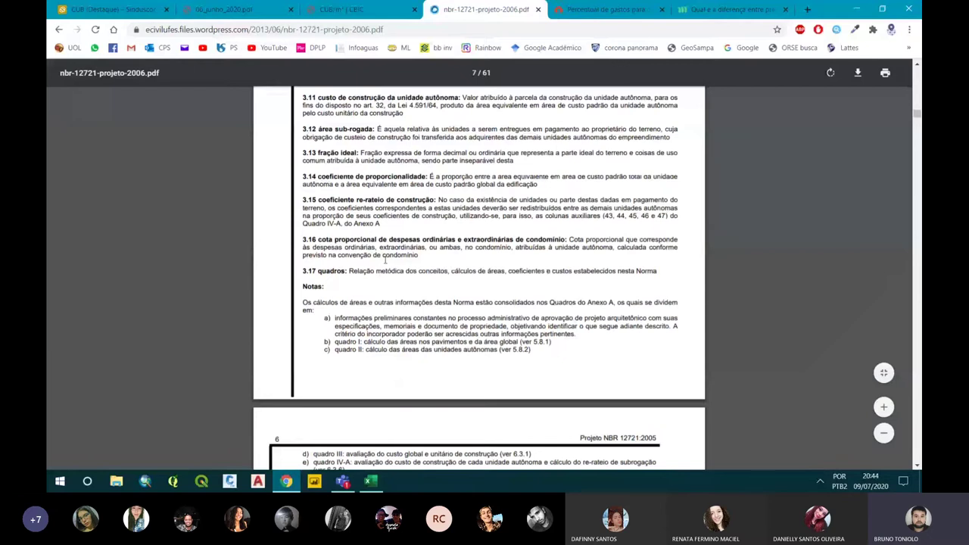
scroll(385, 260, down, 15)
scroll(536, 252, down, 5)
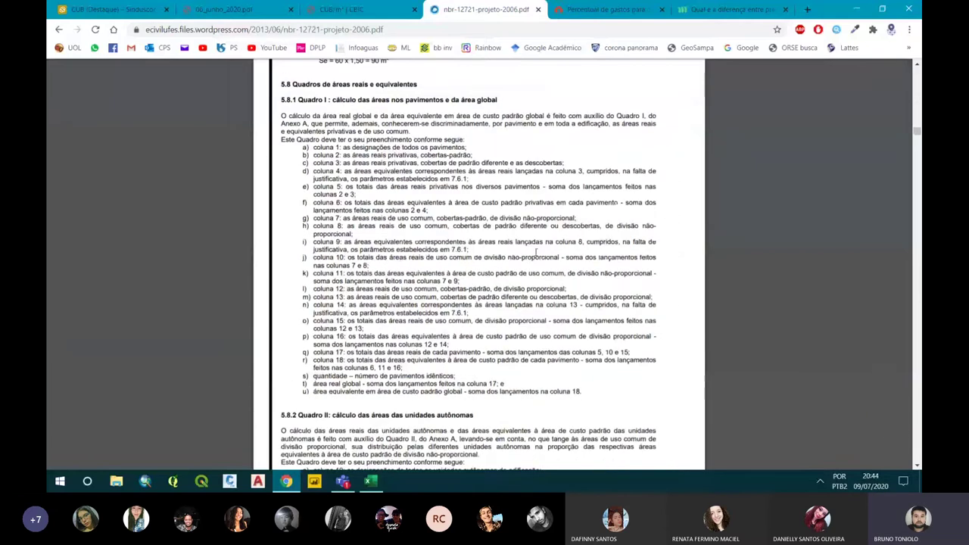
scroll(786, 259, down, 5)
scroll(786, 259, down, 6)
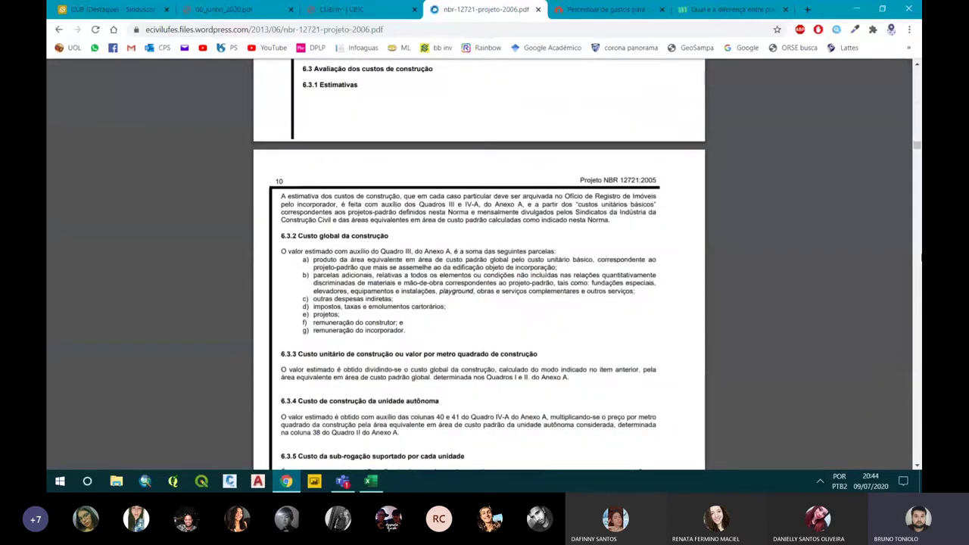
scroll(636, 258, down, 9)
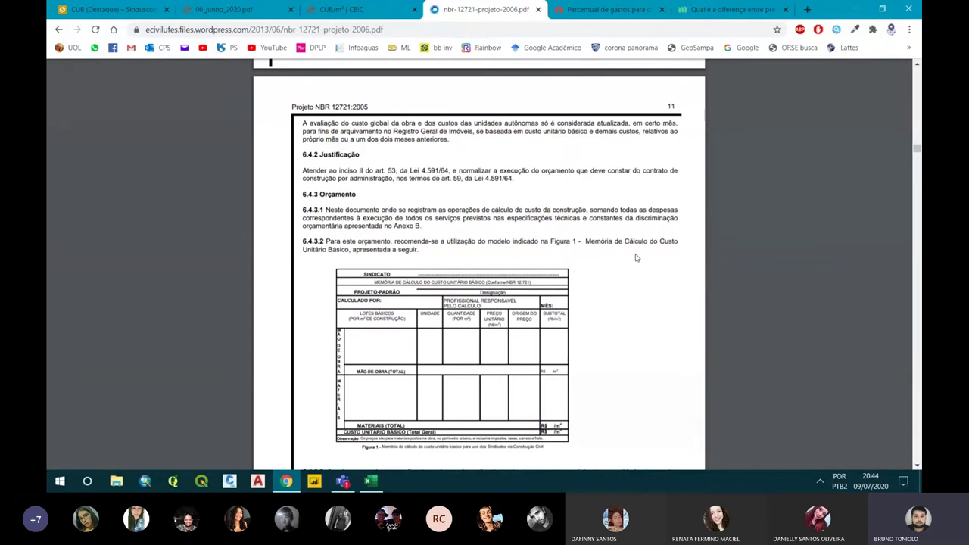
scroll(421, 244, down, 3)
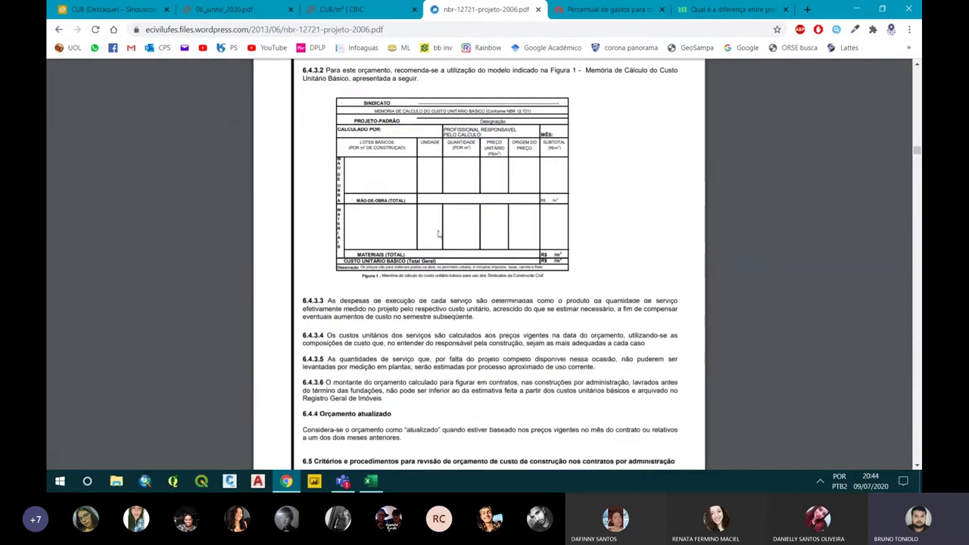
- Read on to section 8.2 and examine the single-family and popular residence standard projects in Table 1
scroll(376, 217, down, 3)
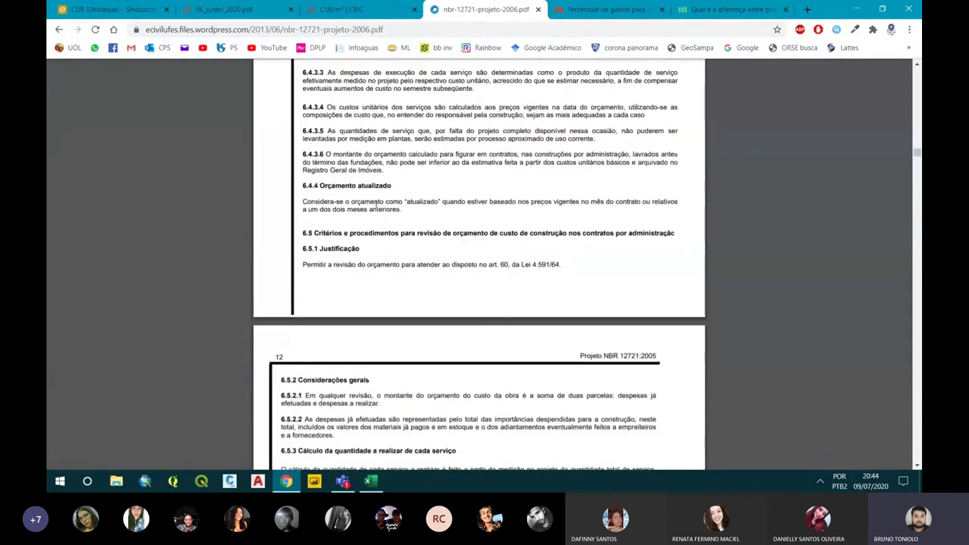
scroll(376, 202, down, 3)
scroll(376, 203, down, 8)
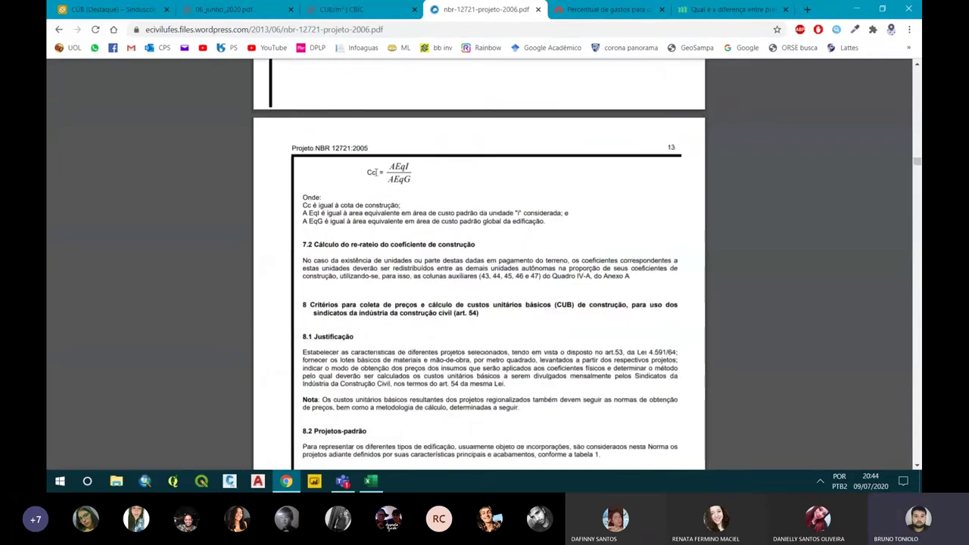
scroll(487, 266, down, 1)
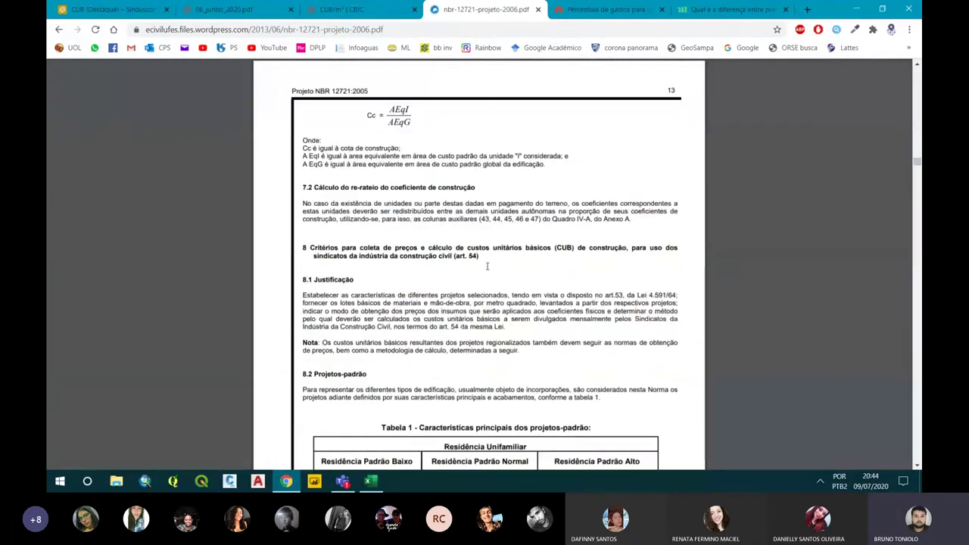
scroll(574, 246, down, 1)
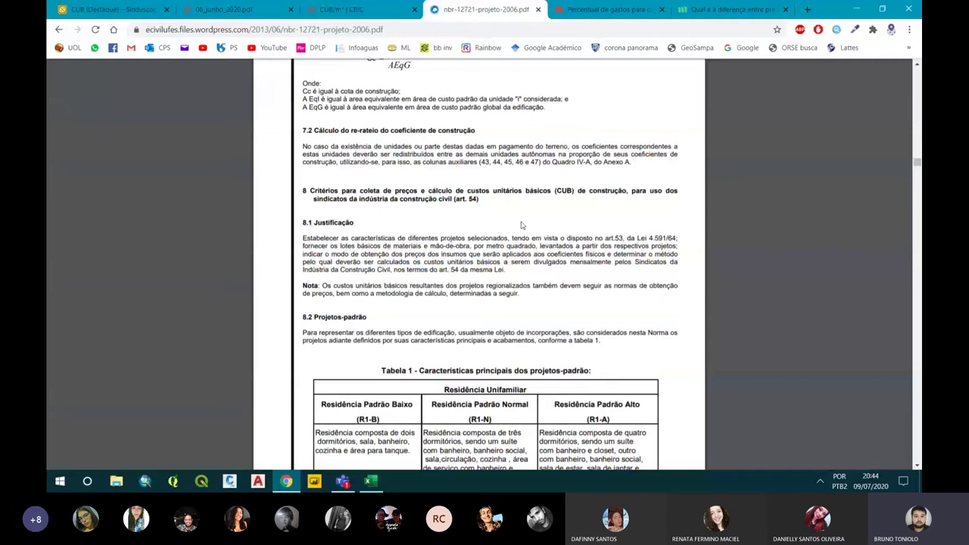
scroll(521, 225, down, 2)
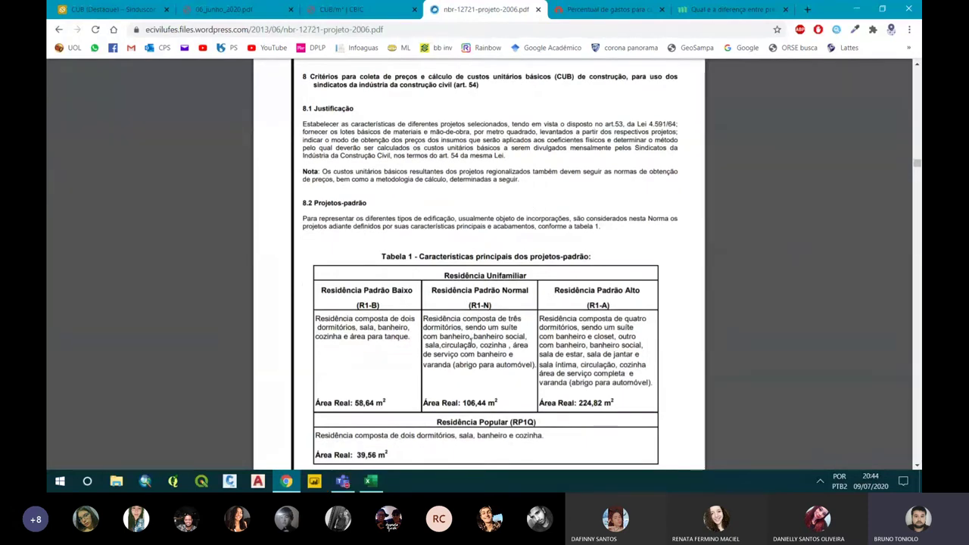
scroll(507, 318, down, 2)
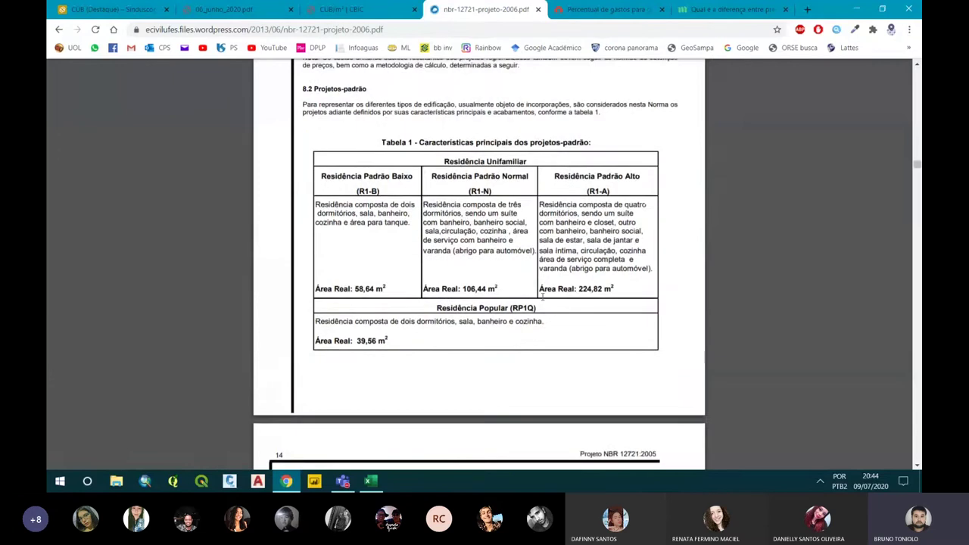
scroll(454, 231, down, 5)
scroll(462, 227, up, 5)
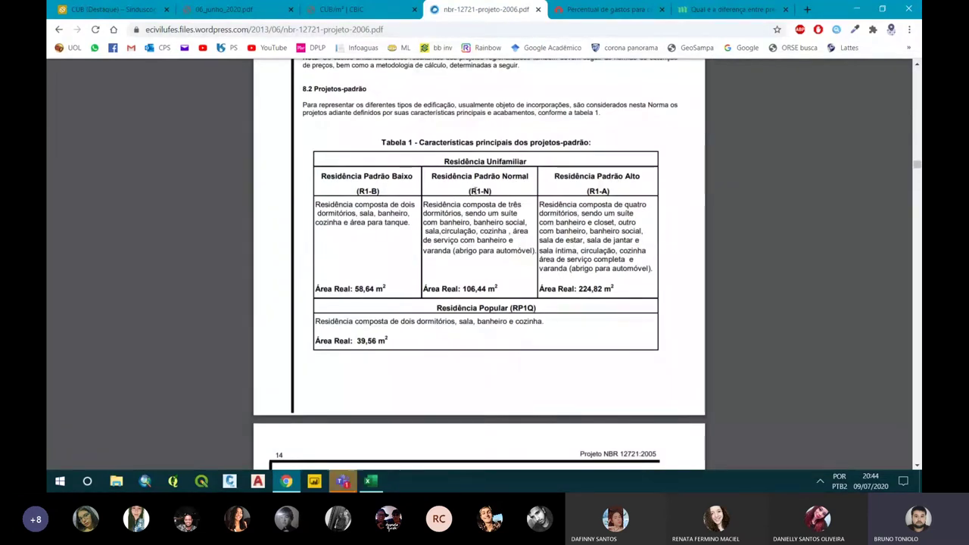
- Examine the multifamily standard projects in the continuation of Table 1, including the R8 low, normal and high standards
scroll(475, 191, down, 10)
scroll(478, 187, down, 10)
scroll(485, 144, up, 2)
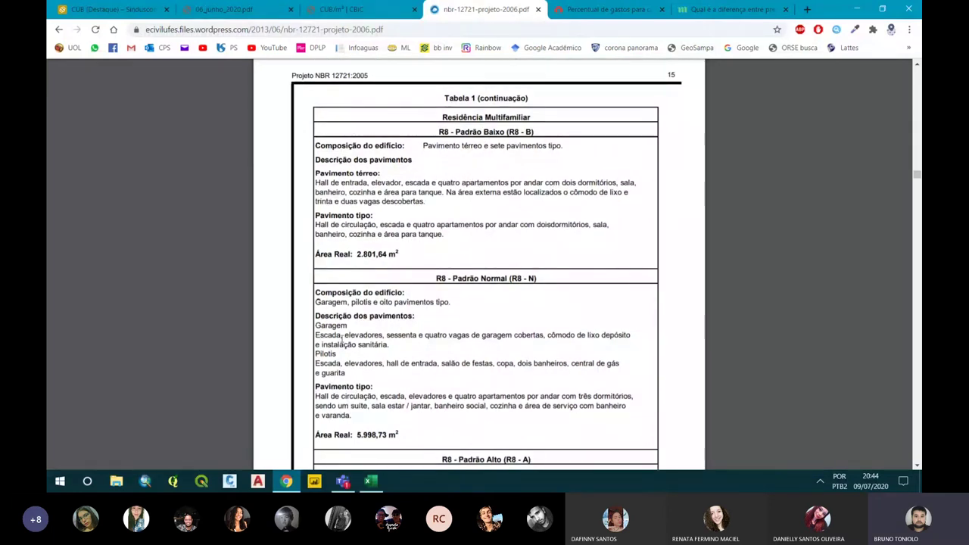
scroll(356, 352, down, 1)
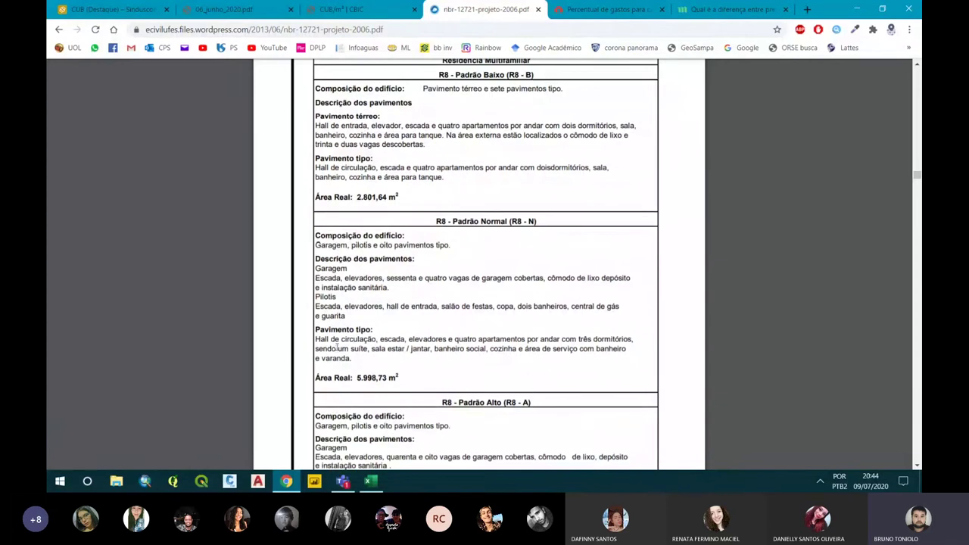
scroll(435, 309, down, 7)
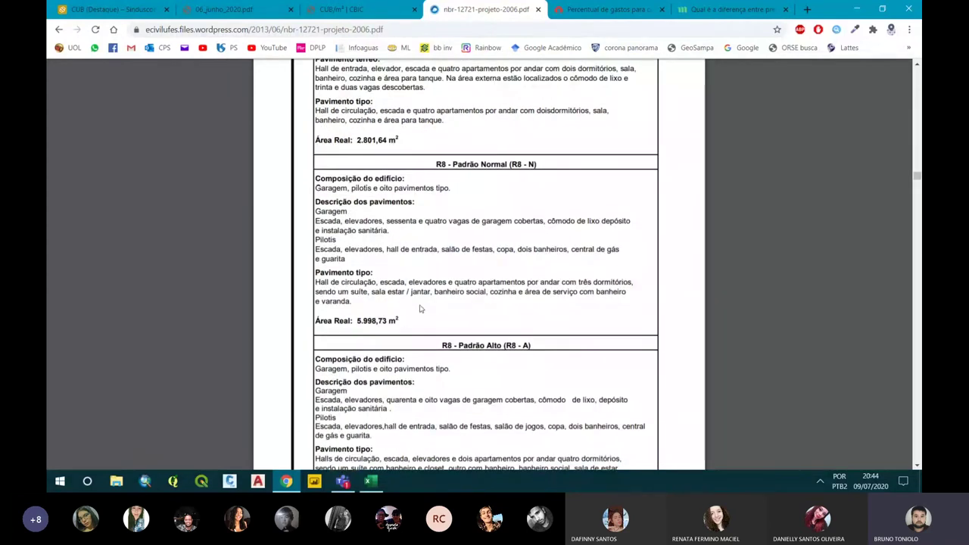
scroll(431, 294, down, 20)
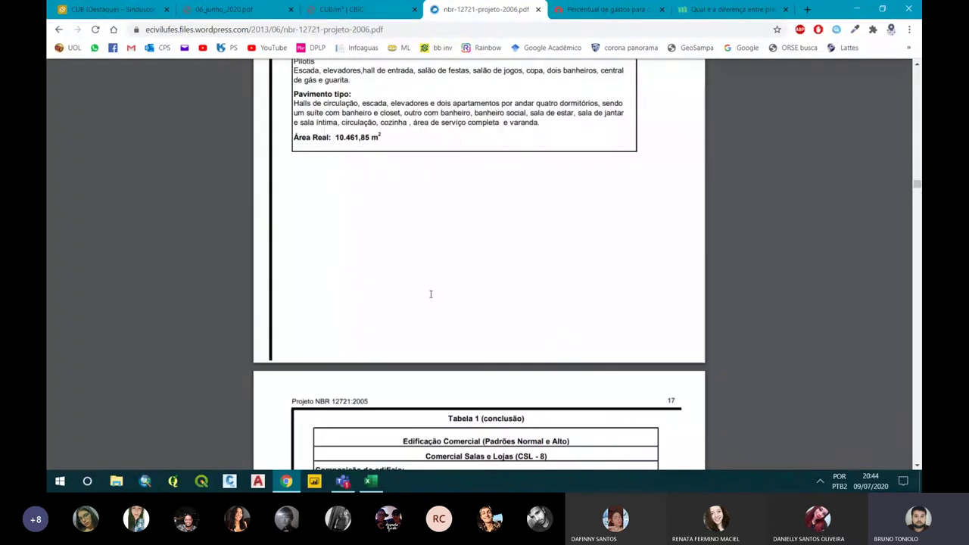
- Find Table 2 in section 8.2.1 and examine the residential finish specifications for doors and windows by standard
scroll(434, 292, down, 6)
scroll(433, 292, up, 1)
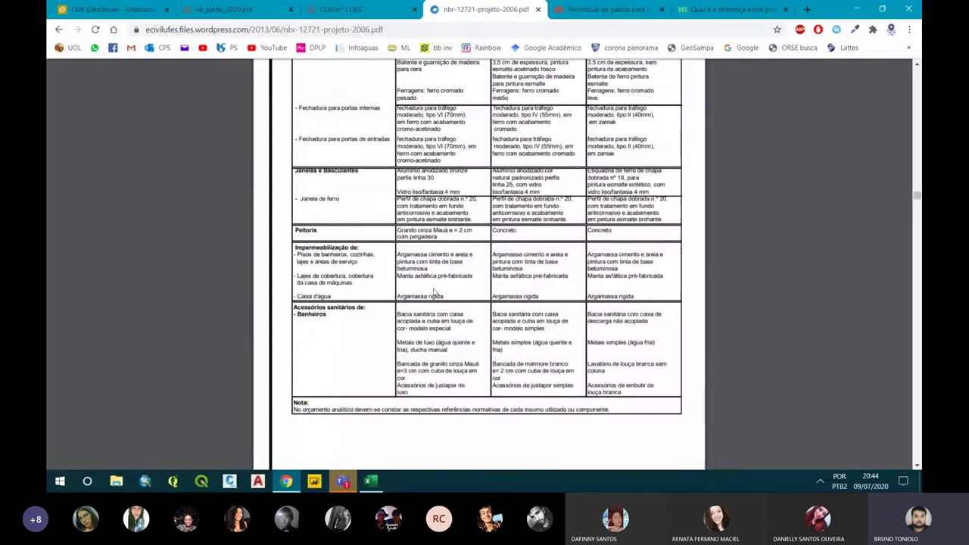
scroll(433, 292, up, 2)
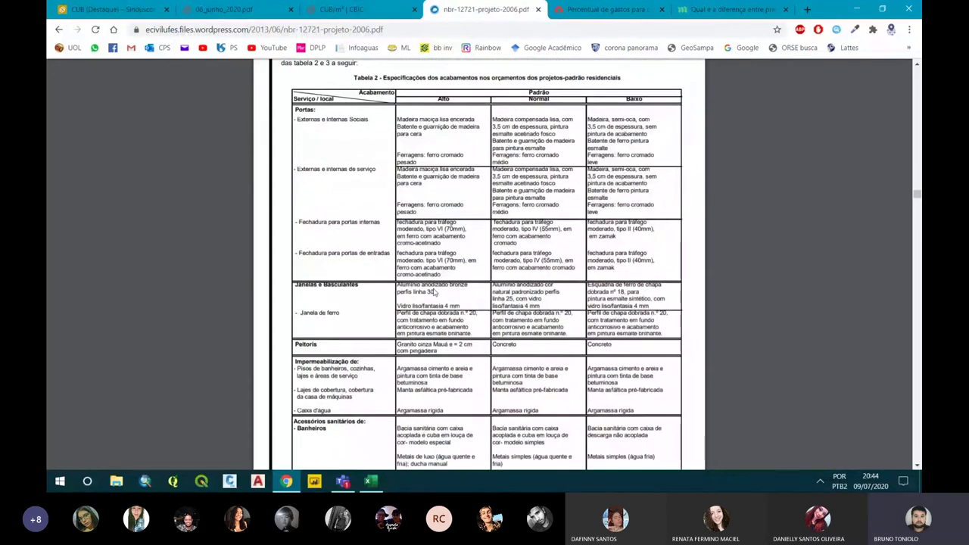
scroll(438, 267, up, 1)
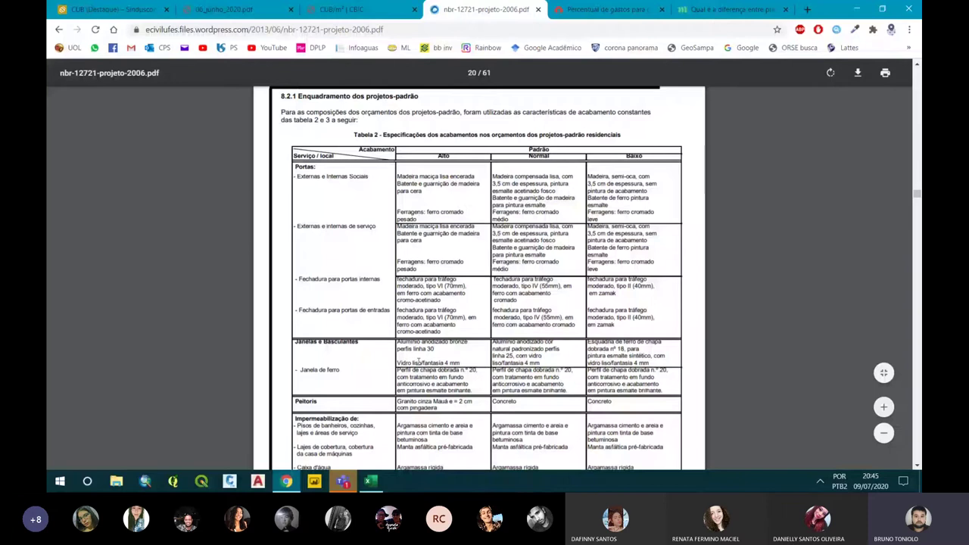
- Review Table 2's finishes for sanitary fittings, kitchens, floors and internal walls across the high, normal and low standards
scroll(445, 345, down, 10)
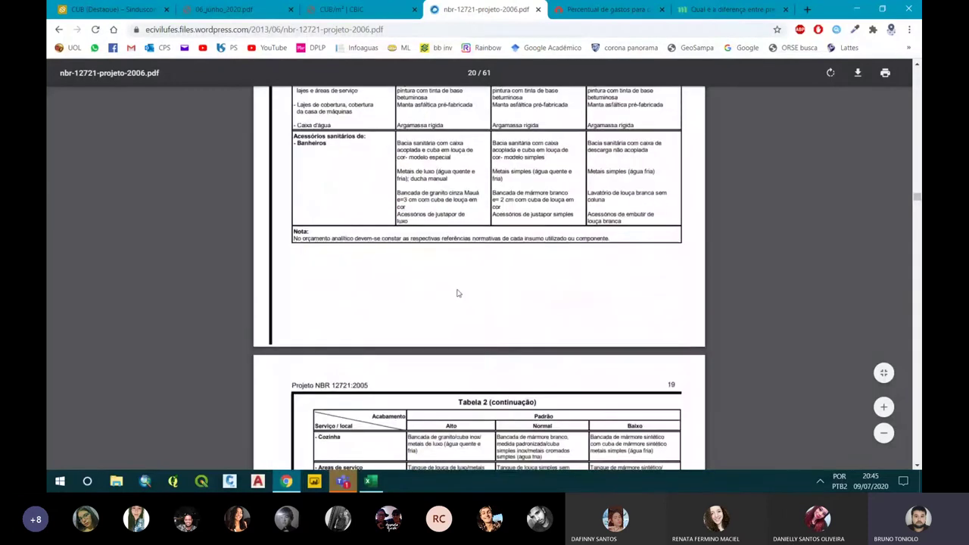
scroll(457, 292, down, 1)
scroll(457, 291, down, 3)
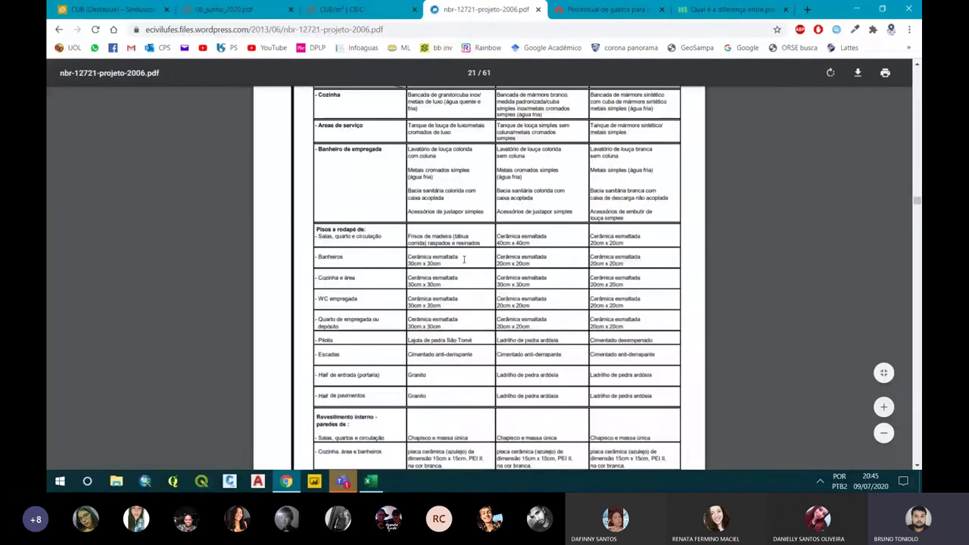
scroll(448, 243, down, 2)
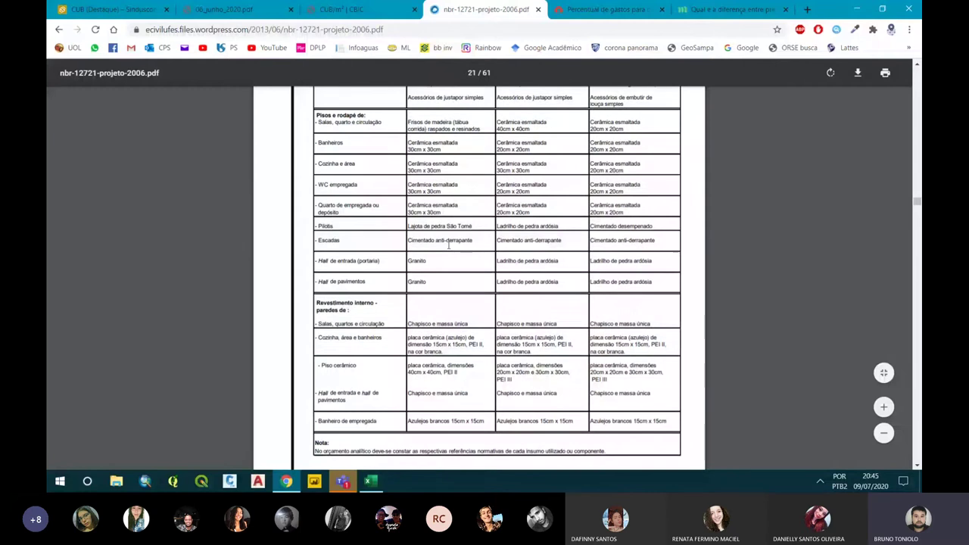
scroll(448, 243, up, 1)
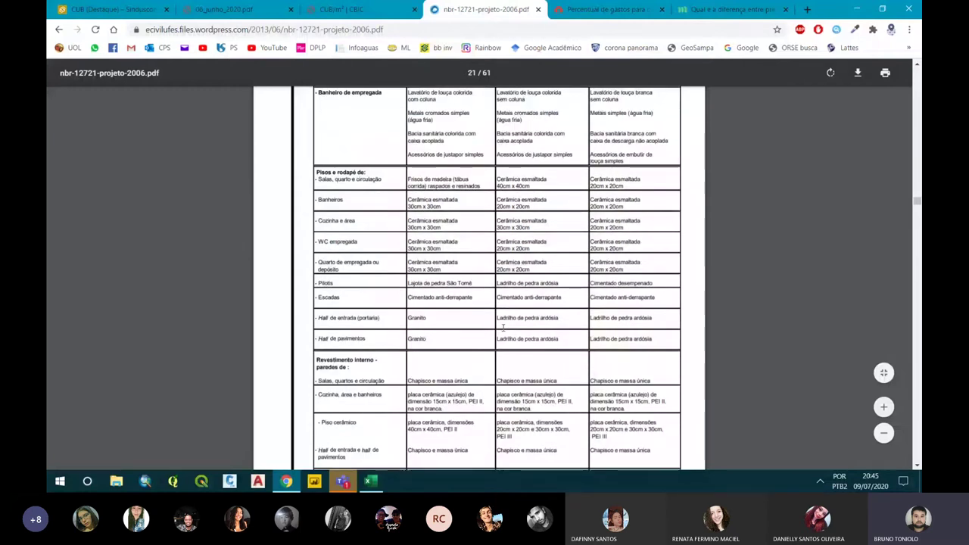
scroll(475, 324, down, 1)
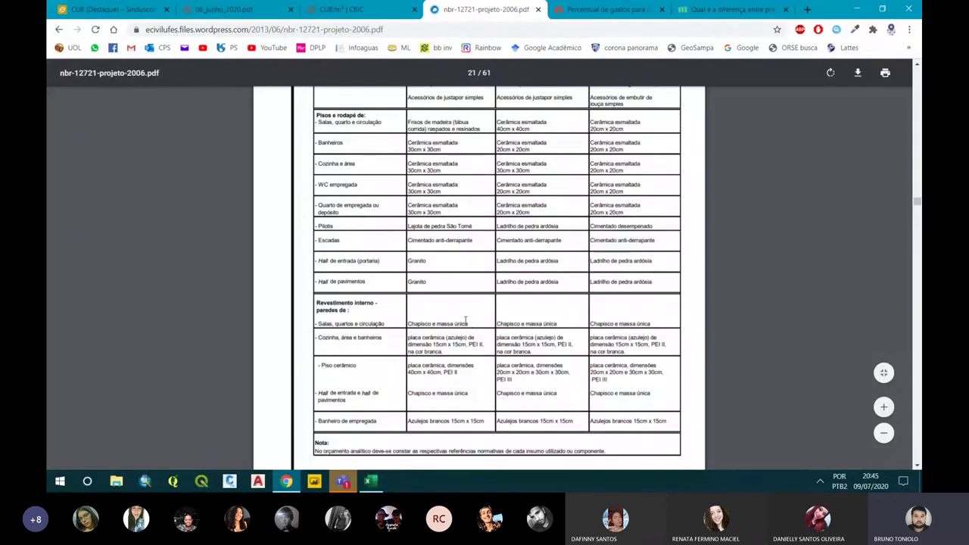
scroll(551, 323, down, 3)
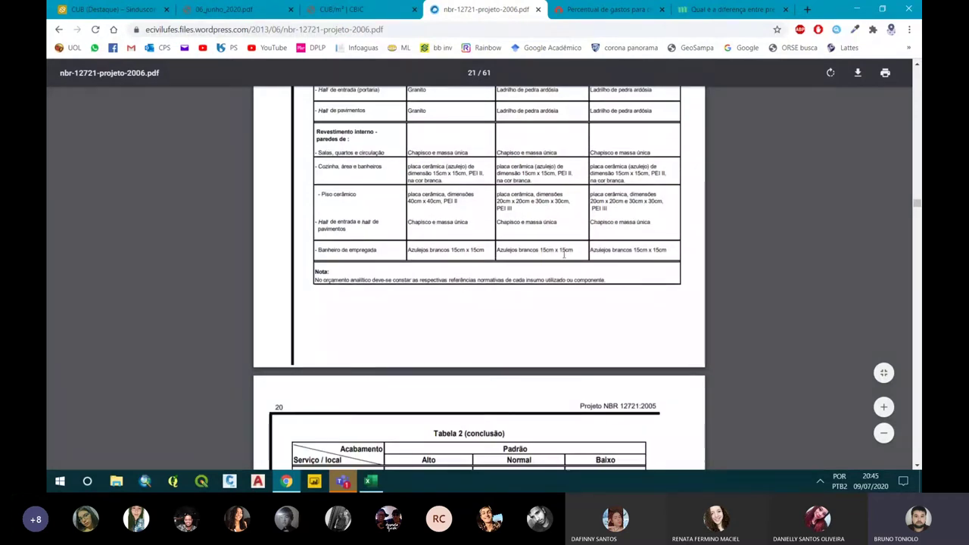
- Review Table 2's ceiling, facade, roofing and painting specifications in its concluding page
scroll(564, 255, down, 5)
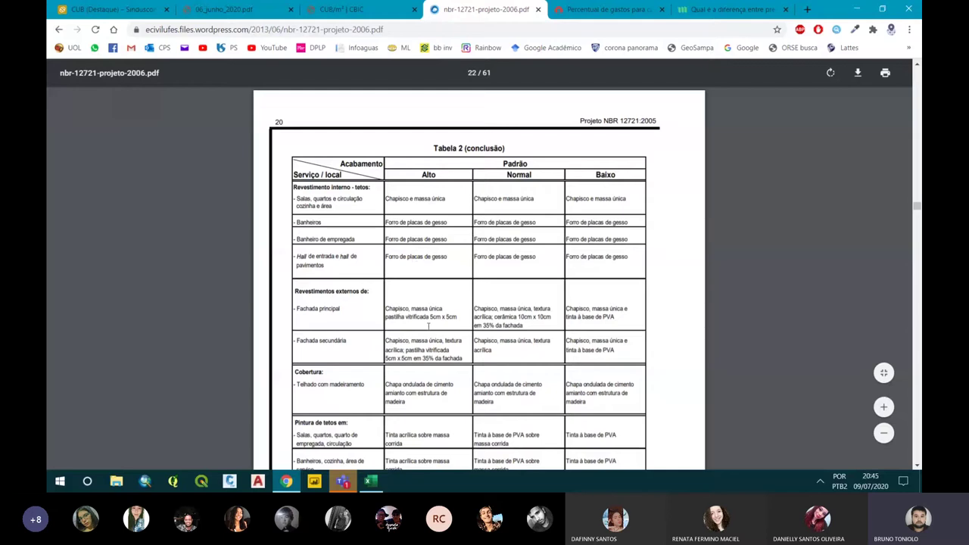
scroll(426, 327, down, 2)
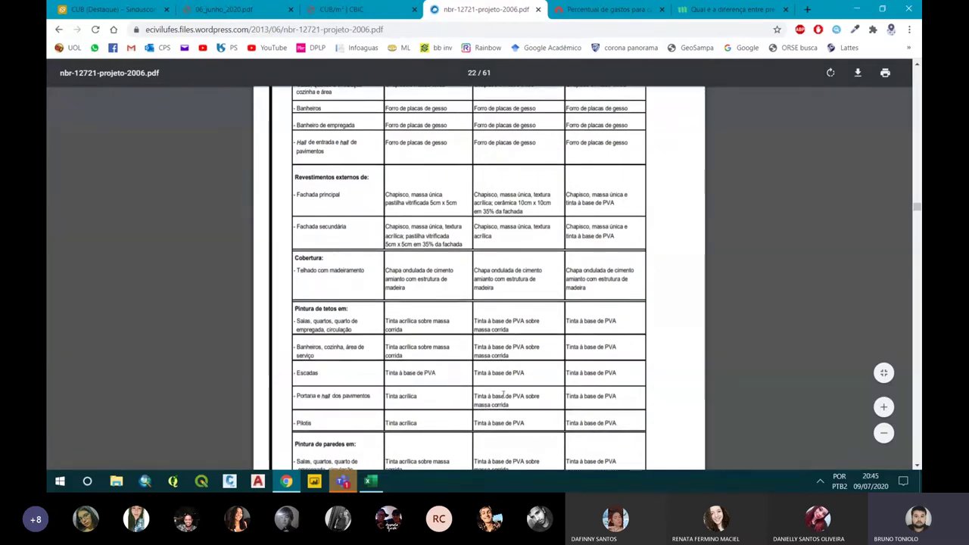
scroll(443, 383, down, 3)
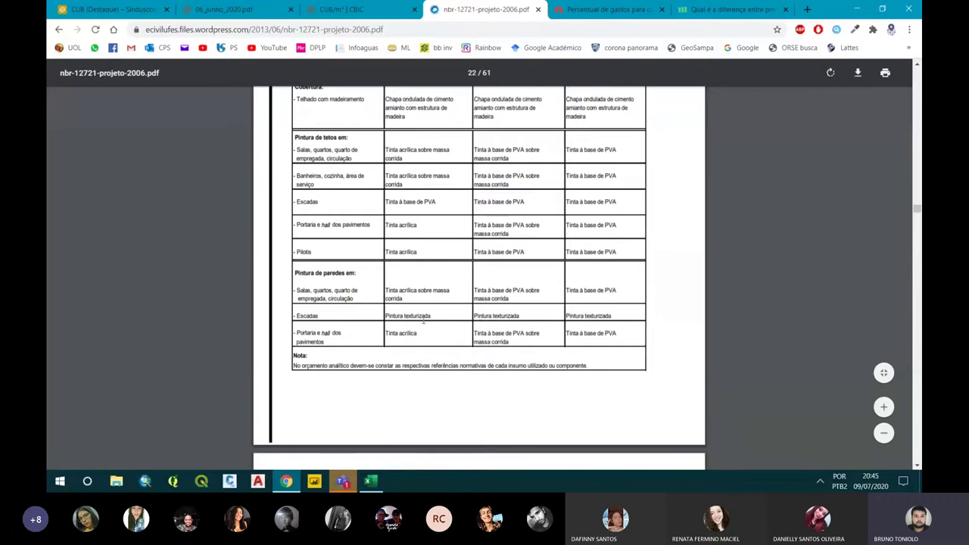
- Skim Table 3's finish specifications for commercial, industrial shed and popular residence standard projects
scroll(424, 322, down, 6)
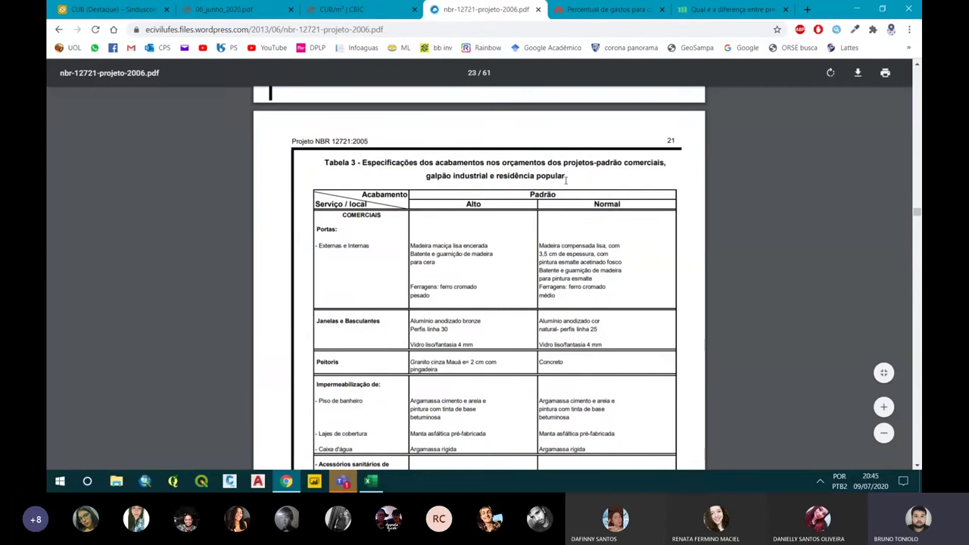
scroll(566, 179, down, 7)
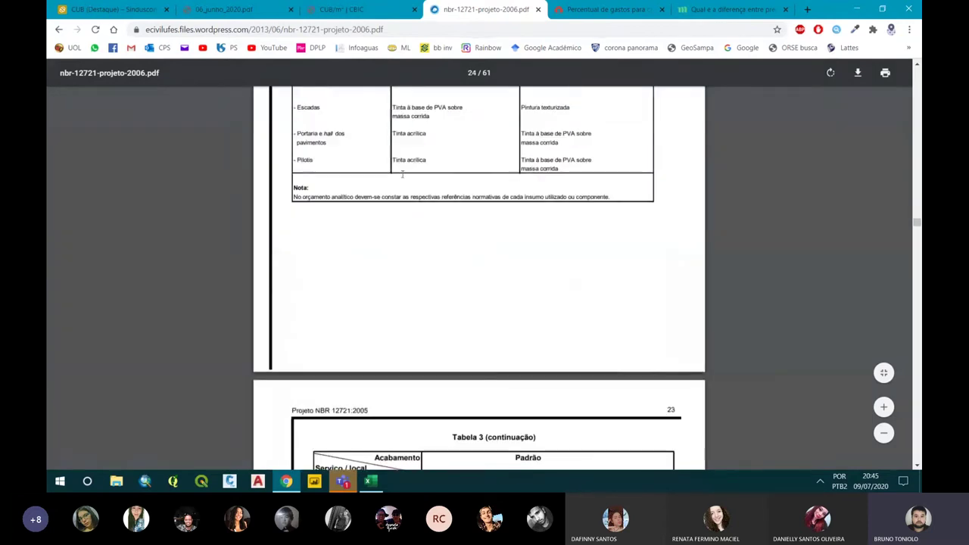
scroll(494, 190, down, 13)
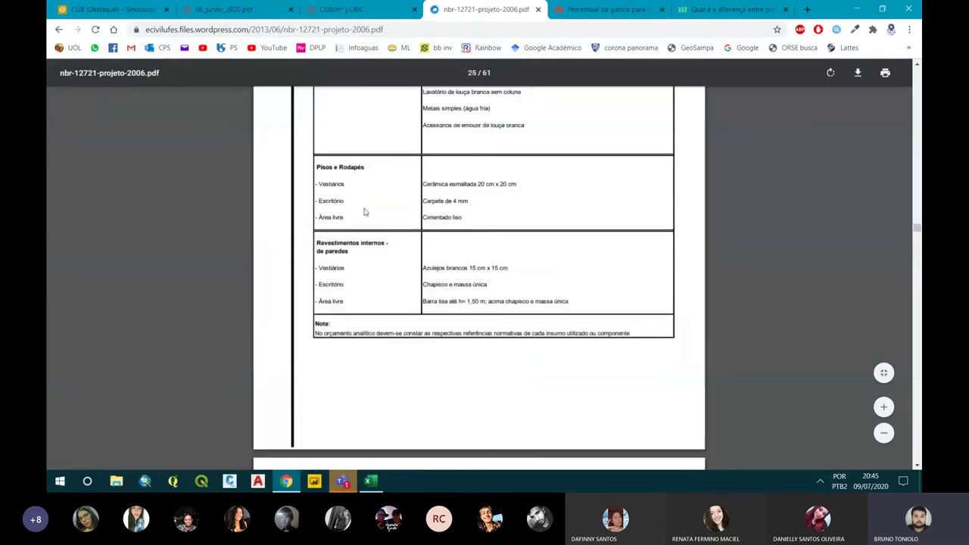
scroll(487, 295, down, 15)
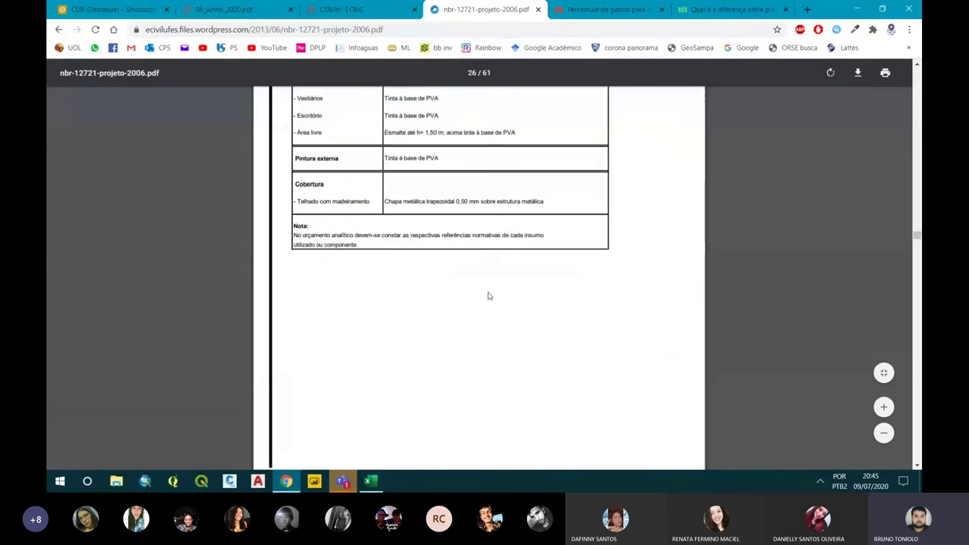
scroll(488, 297, down, 4)
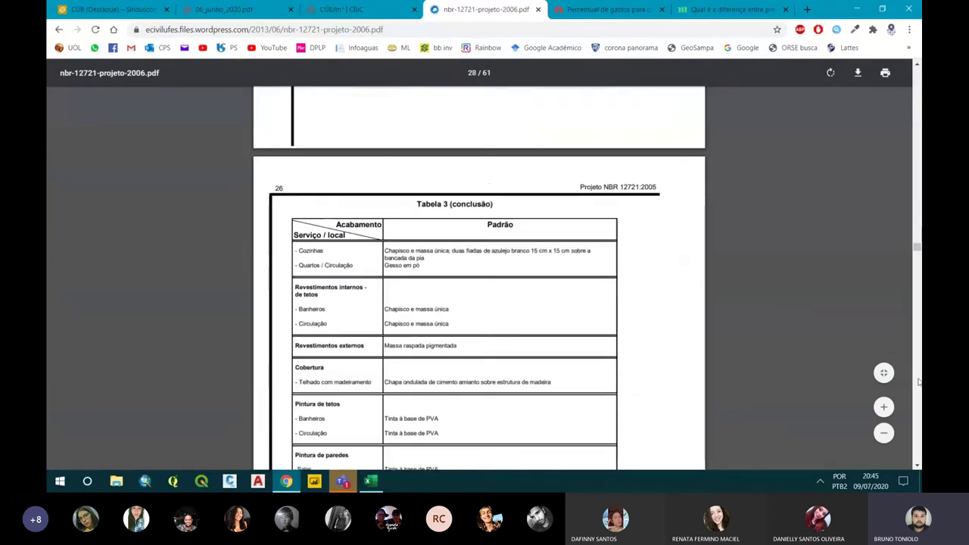
- Find Table 4 and examine the basic lots of inputs per square metre for low-standard residential projects
scroll(918, 382, down, 8)
scroll(918, 383, down, 12)
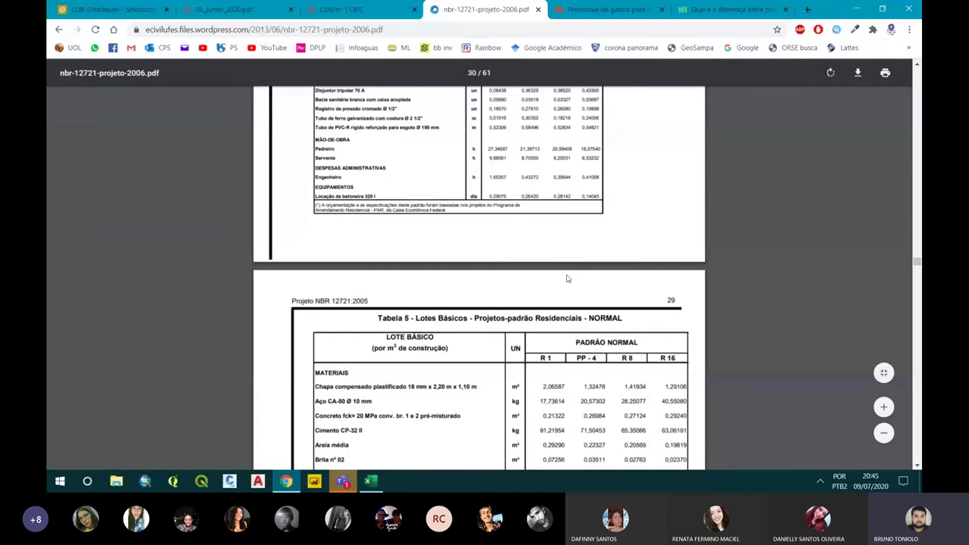
scroll(567, 279, up, 4)
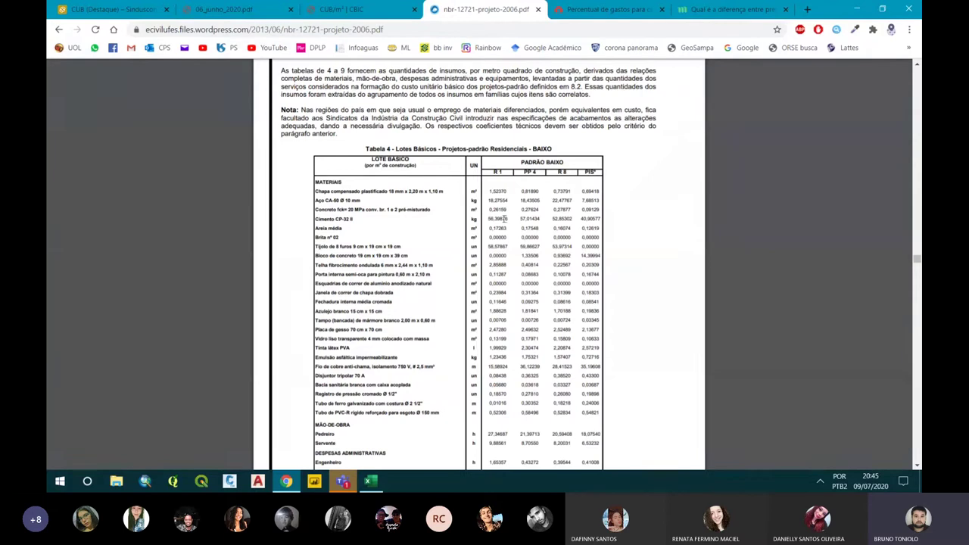
- Examine Table 4's low-standard residential input lots together with the notes and section 8.3.2 that introduce them
scroll(489, 218, down, 3)
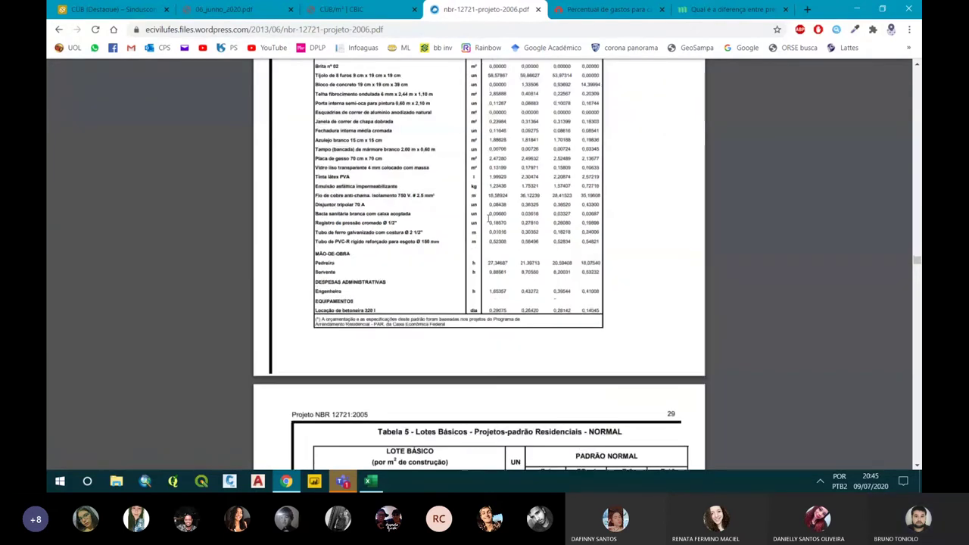
scroll(460, 277, up, 3)
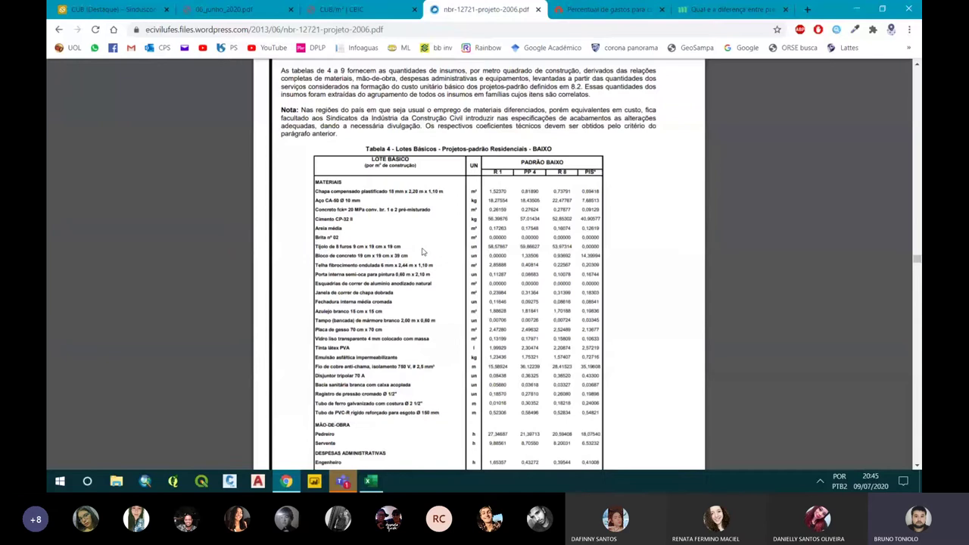
scroll(422, 251, down, 3)
scroll(422, 252, up, 3)
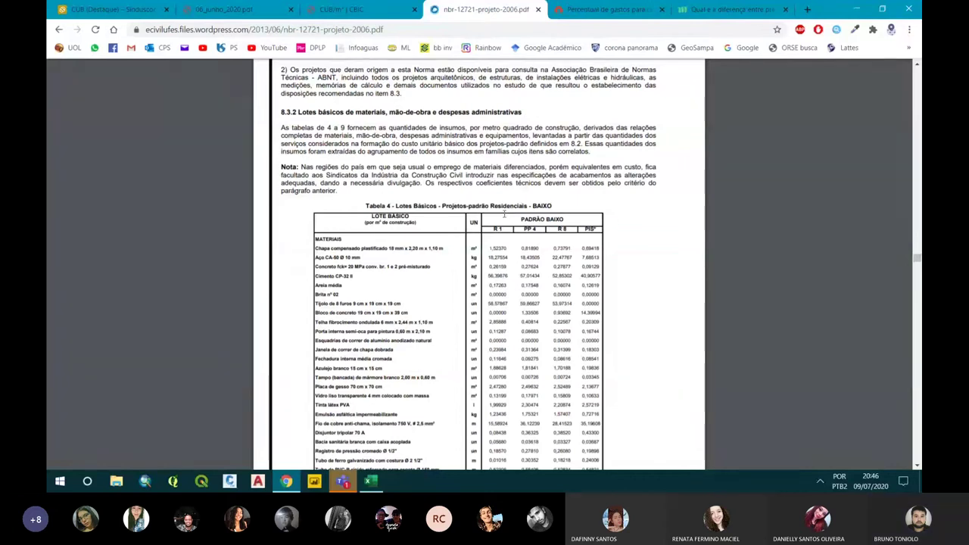
scroll(504, 219, down, 7)
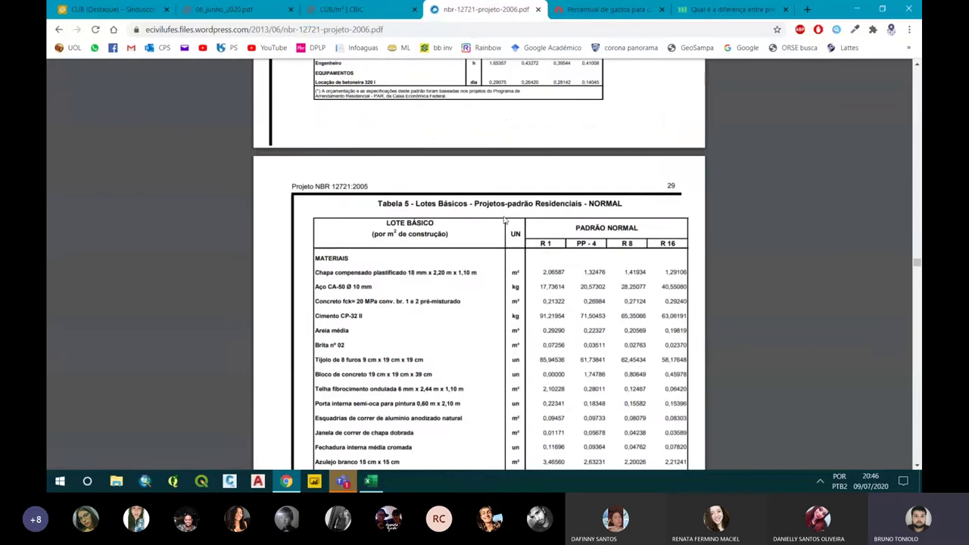
scroll(504, 220, up, 5)
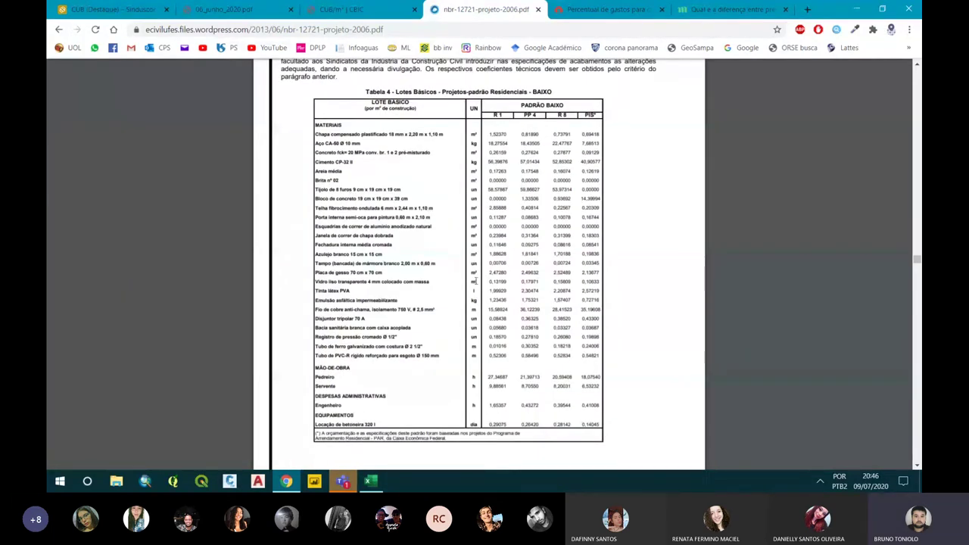
scroll(488, 292, up, 1)
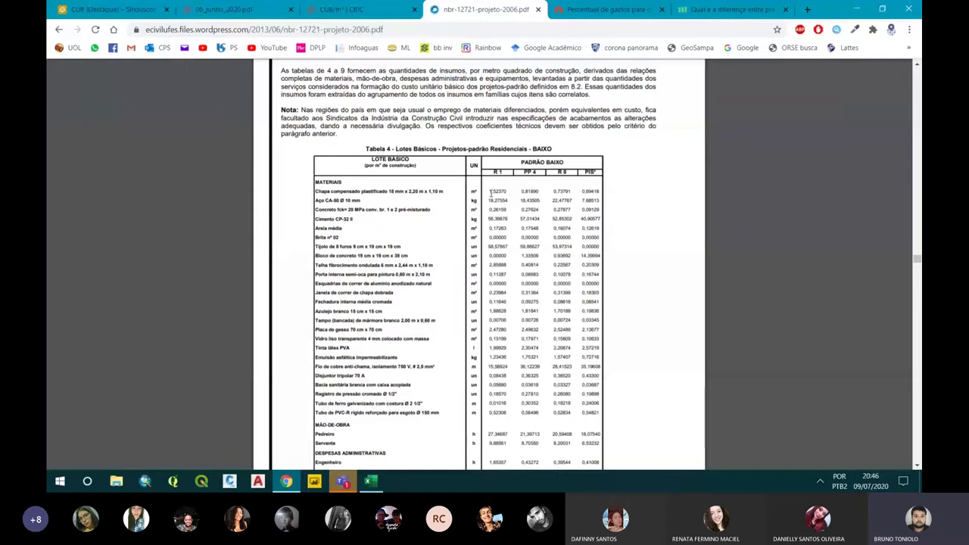
scroll(480, 199, up, 2)
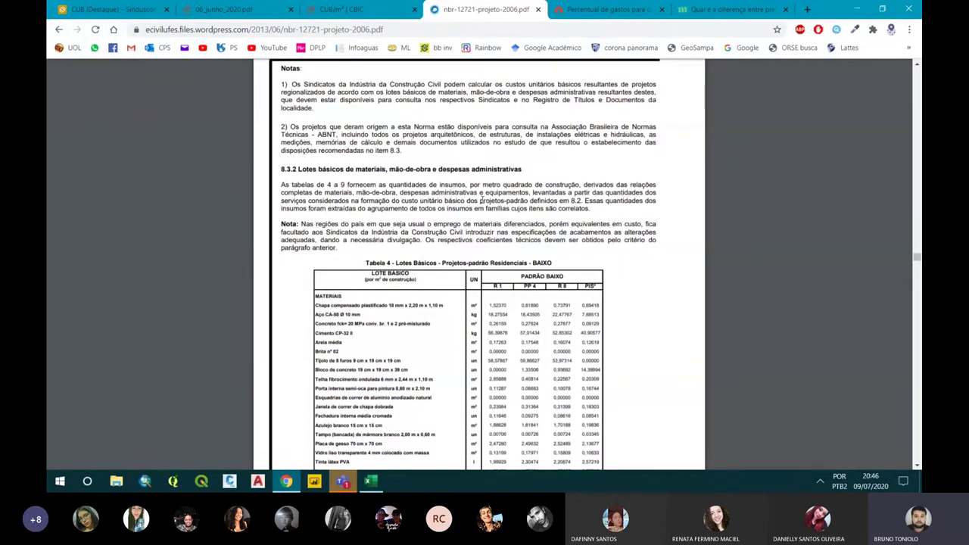
scroll(480, 201, up, 1)
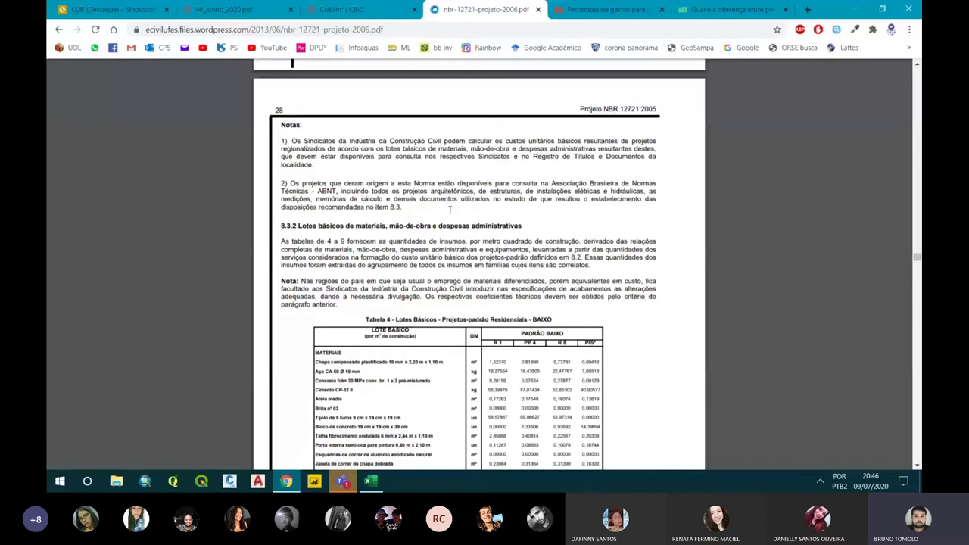
scroll(450, 209, down, 2)
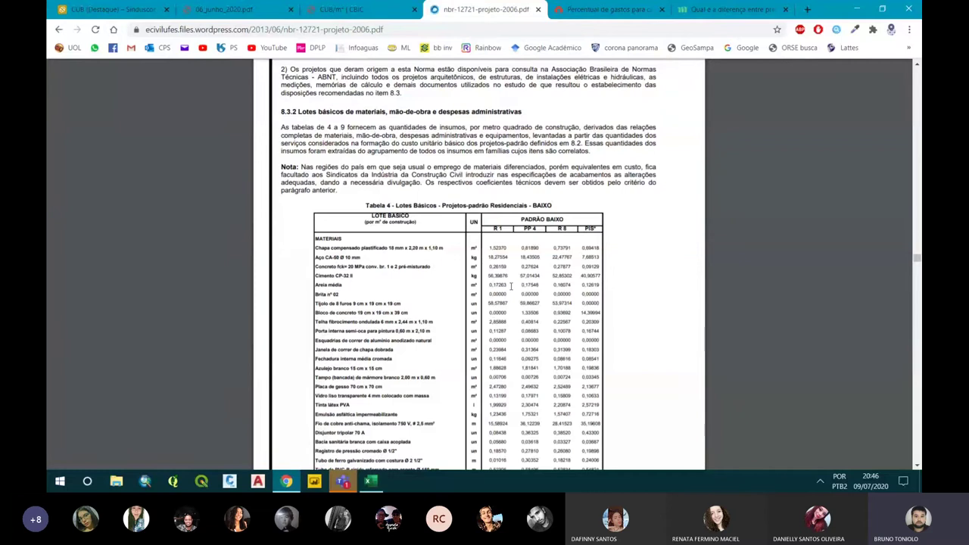
- Skim the basic input lots in Table 5 onward for normal- and high-standard residential and commercial projects
scroll(530, 299, down, 5)
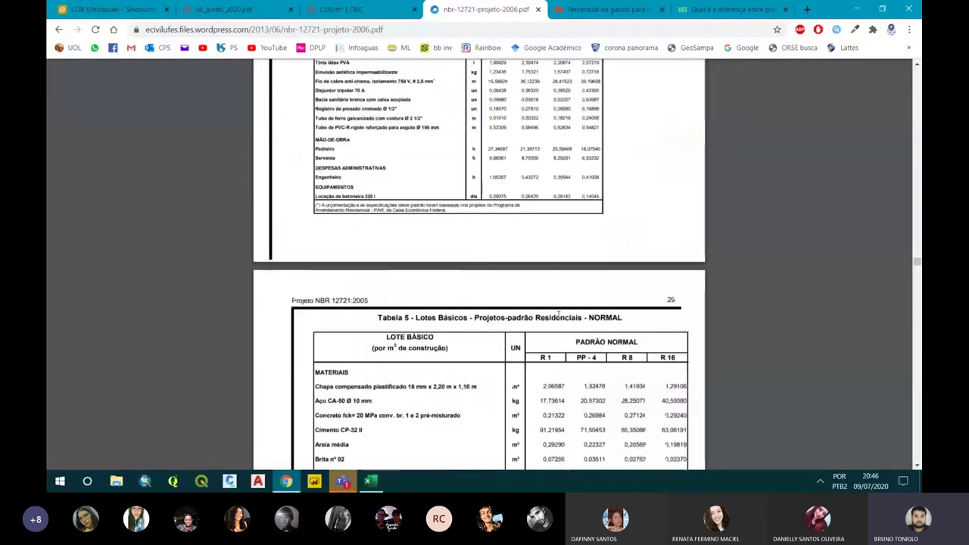
scroll(558, 312, down, 15)
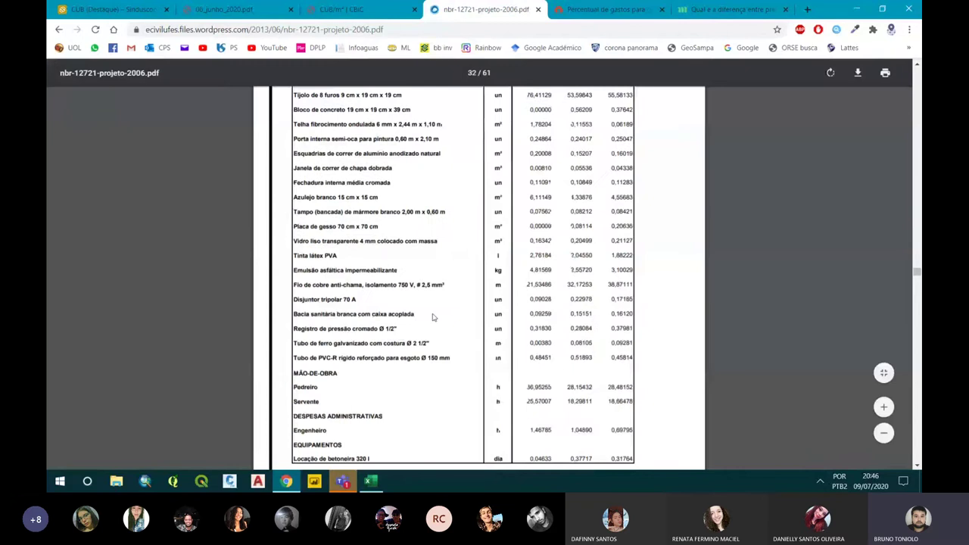
scroll(424, 311, down, 8)
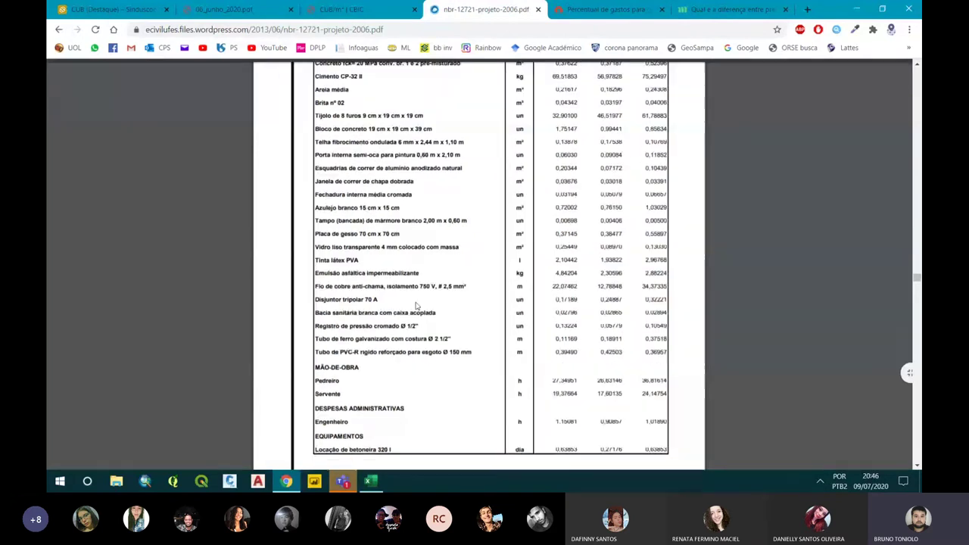
scroll(416, 305, down, 5)
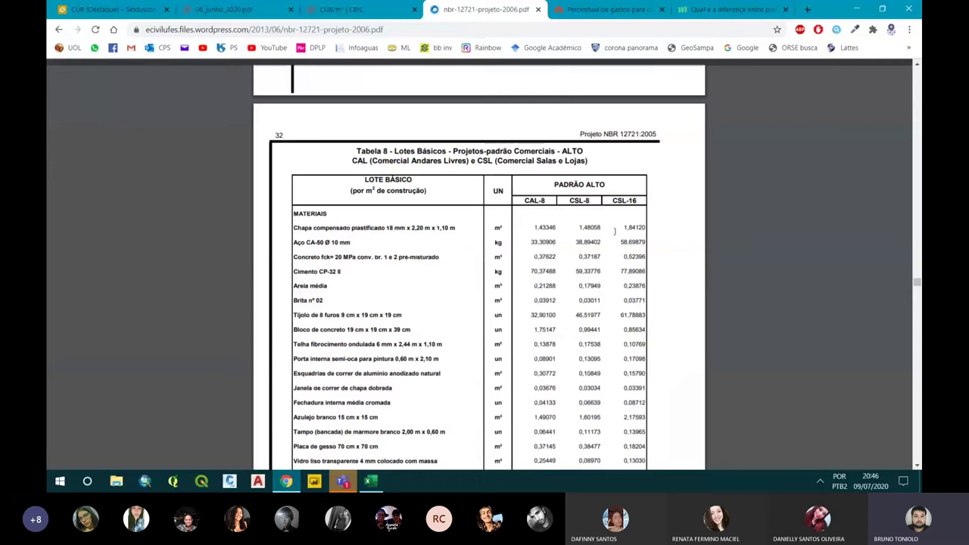
scroll(553, 231, down, 4)
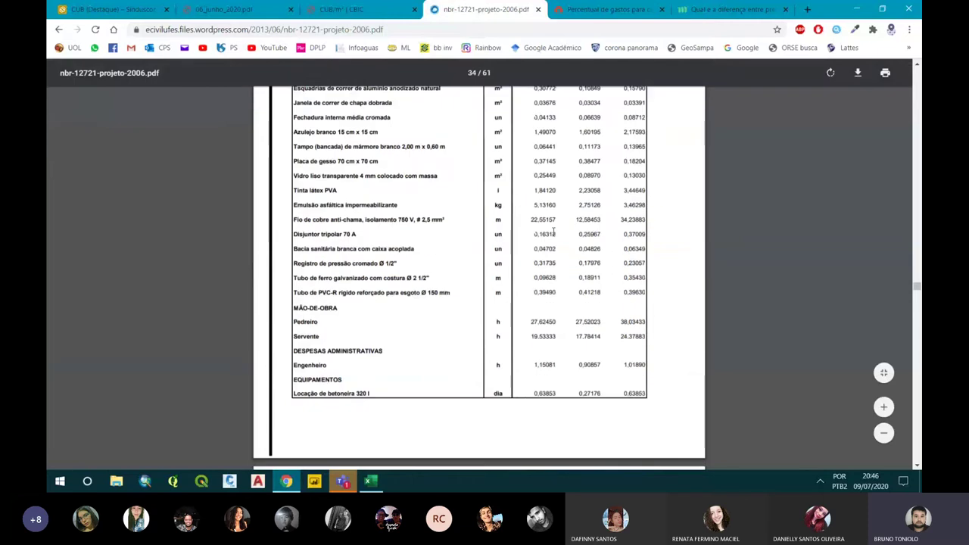
scroll(475, 242, down, 10)
- Skim the standard's sections on specification tables and incorporation registration criteria, through to the Quadro VIII finishes form
scroll(396, 253, down, 8)
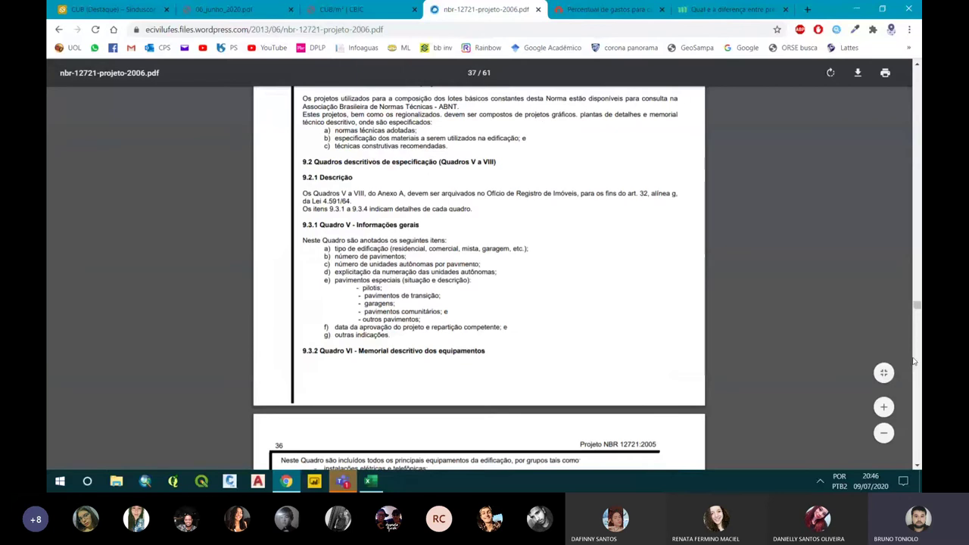
scroll(914, 362, down, 10)
scroll(913, 362, down, 3)
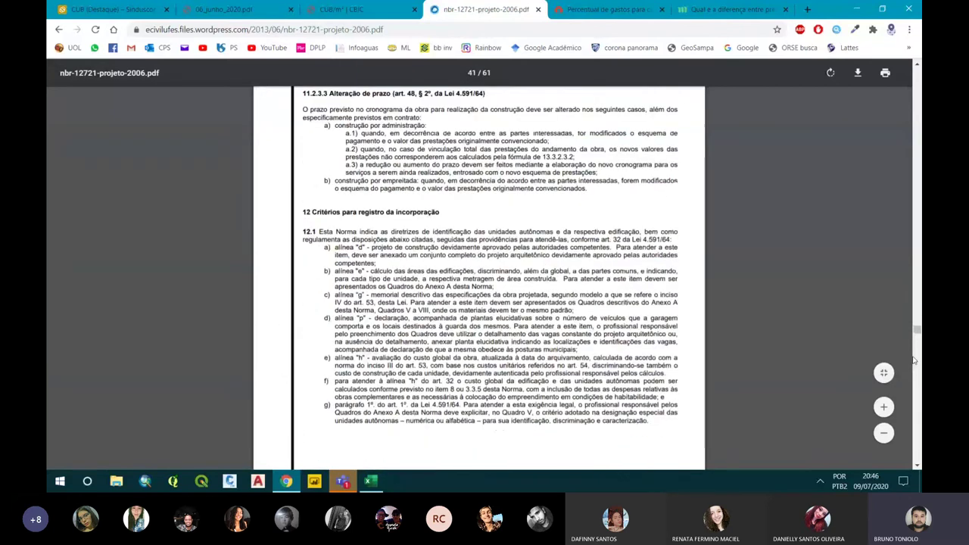
drag(917, 332, 916, 398)
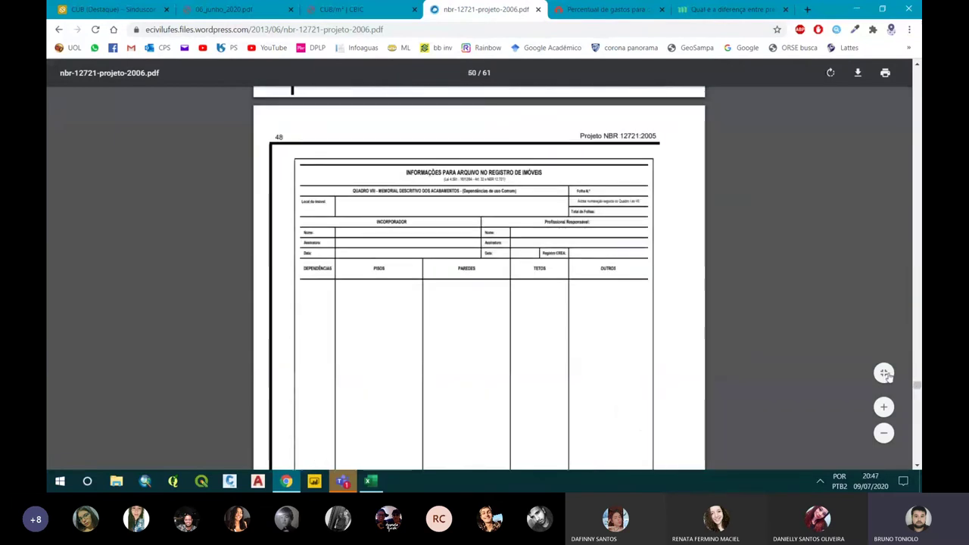
- Find Annex B and skim its model breakdown of budget services, from initial services to finishes
scroll(777, 310, down, 10)
scroll(719, 278, up, 2)
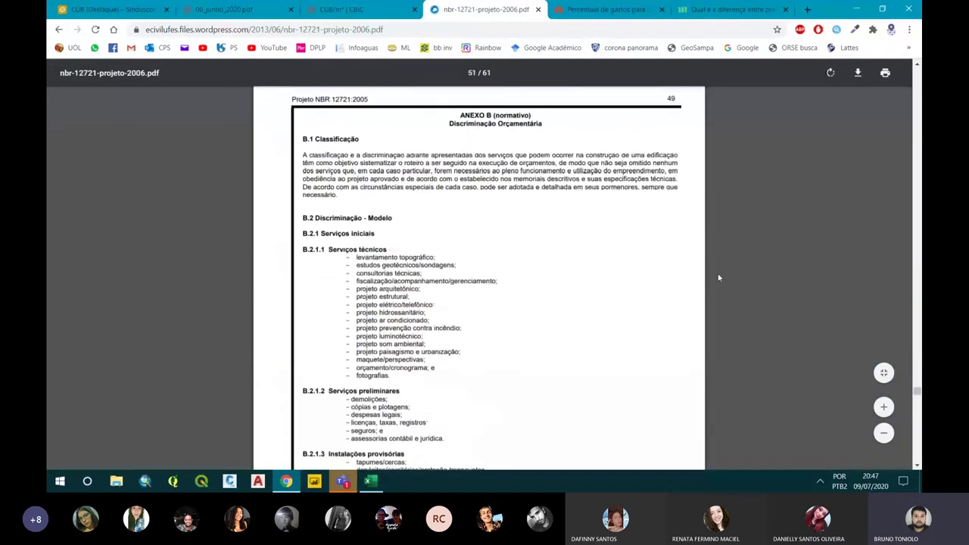
scroll(720, 277, down, 20)
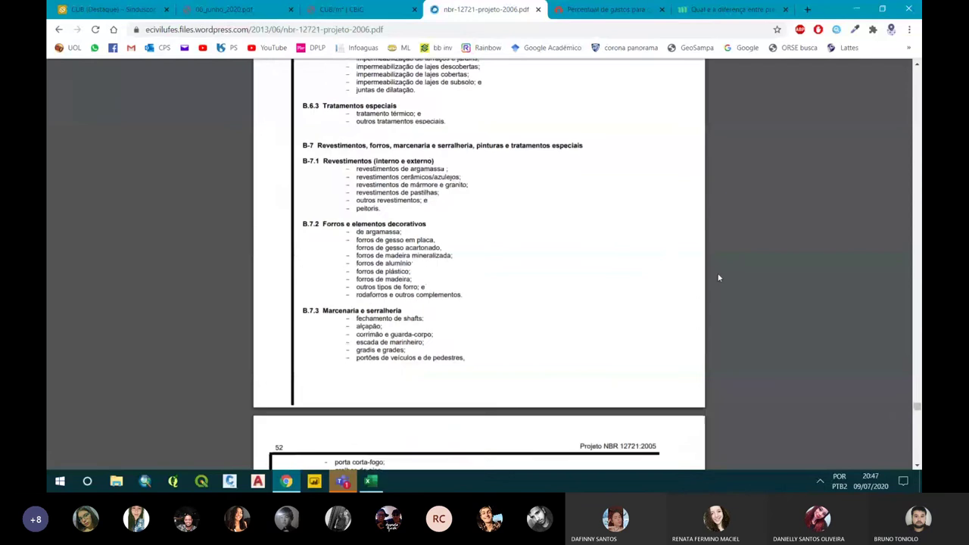
scroll(719, 277, down, 5)
scroll(719, 278, down, 10)
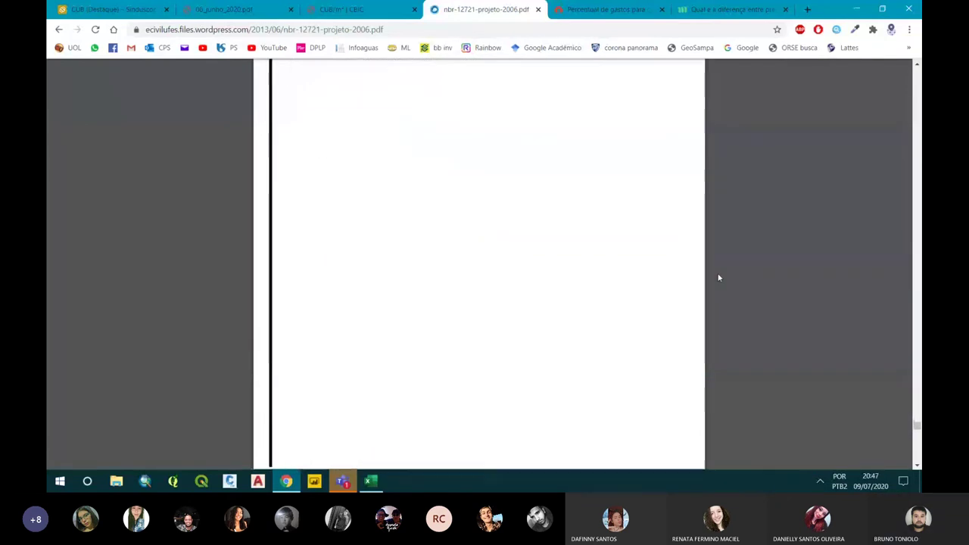
- Skim Annex C's budgeting criteria for the standard projects, infrastructure and superstructure, and return to the document's cover page
scroll(719, 278, down, 6)
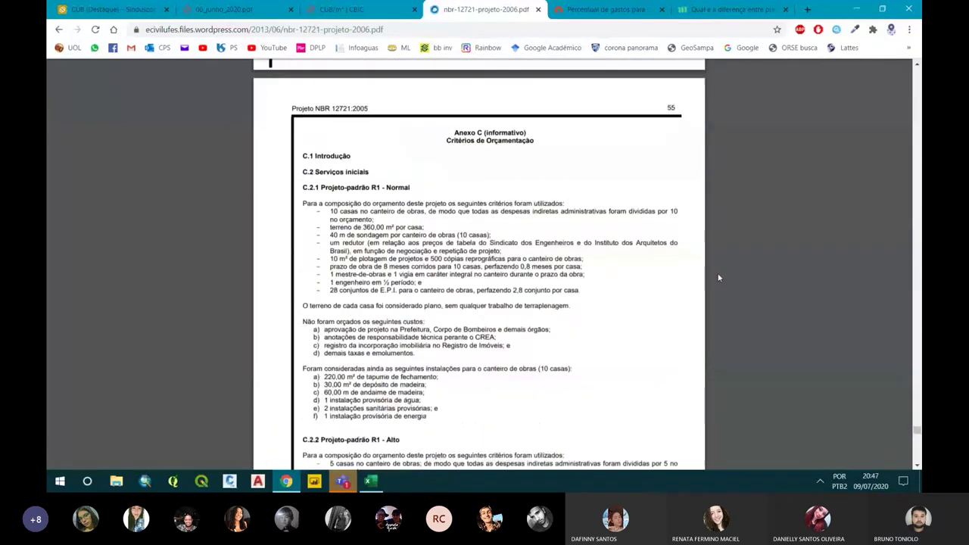
scroll(720, 278, down, 3)
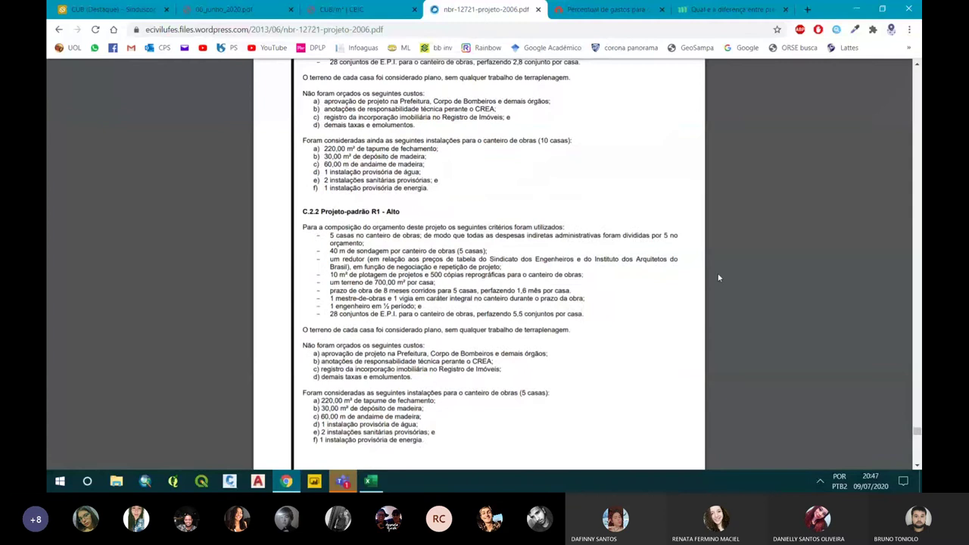
scroll(719, 278, down, 15)
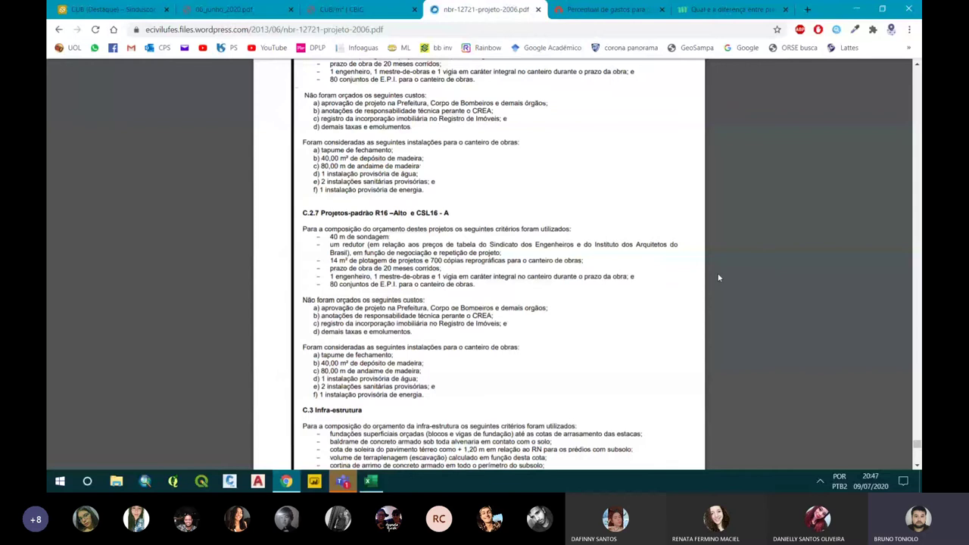
scroll(719, 278, down, 4)
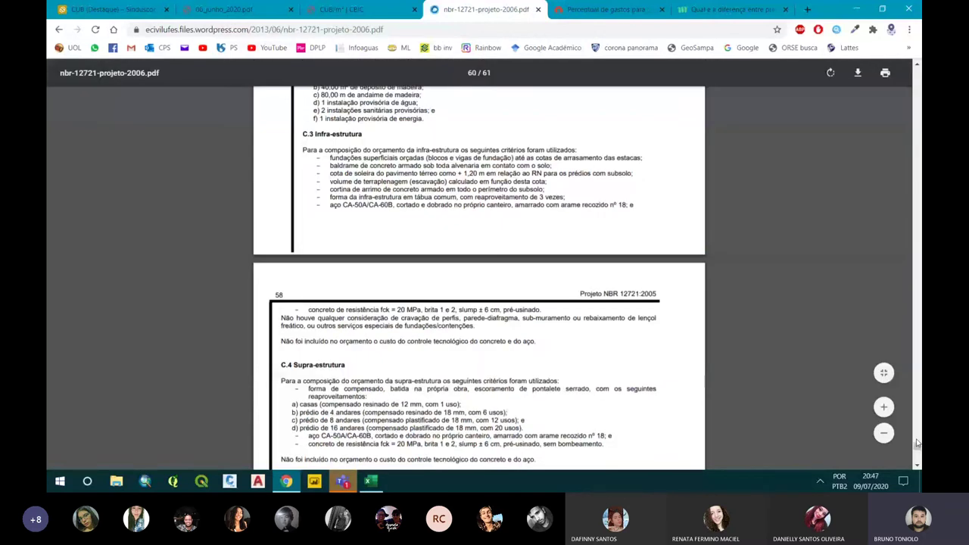
drag(917, 443, 917, 72)
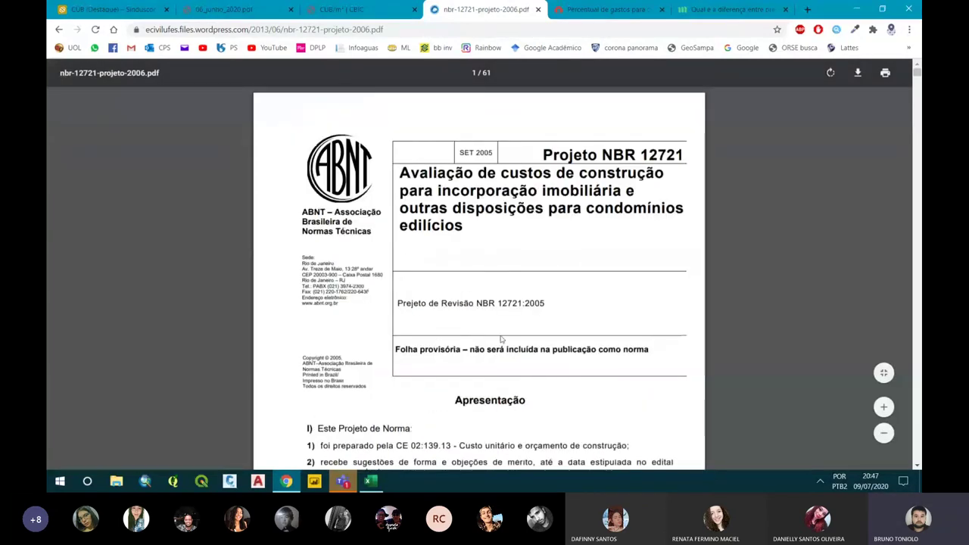
- Check the meeting chat in Microsoft Teams and return to the NBR 12721 PDF in Chrome
click(375, 486)
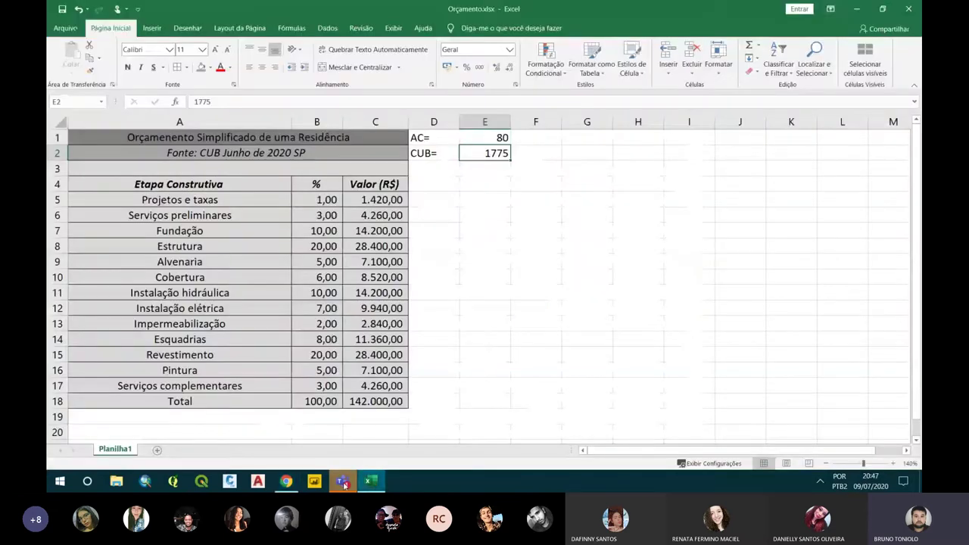
click(343, 481)
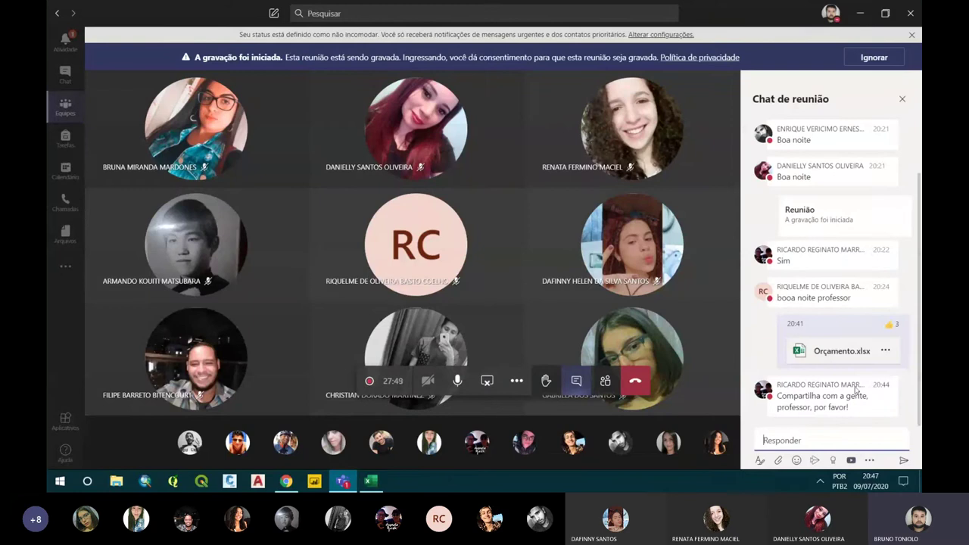
click(286, 481)
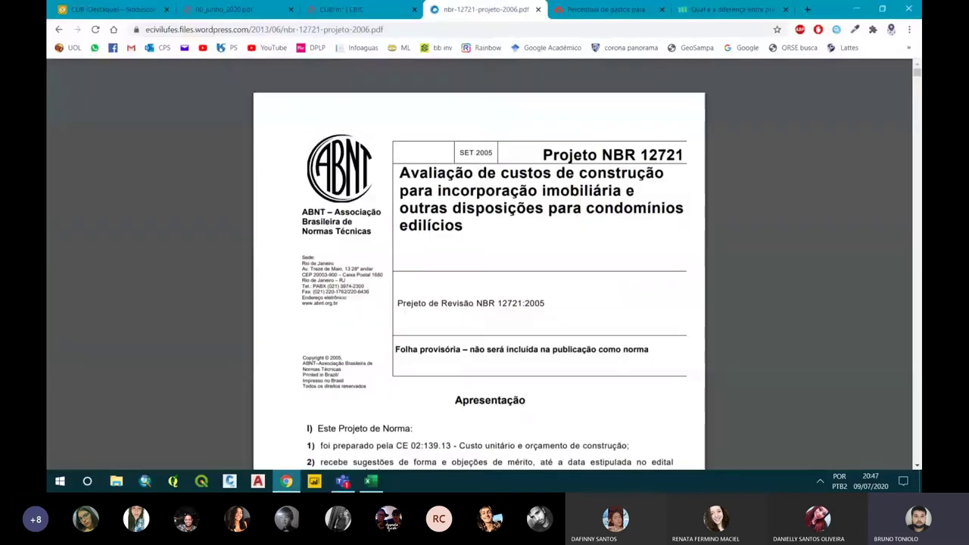
- Save the standard as nbr-12721-projeto-2006.pdf in the Downloads folder
right_click(307, 159)
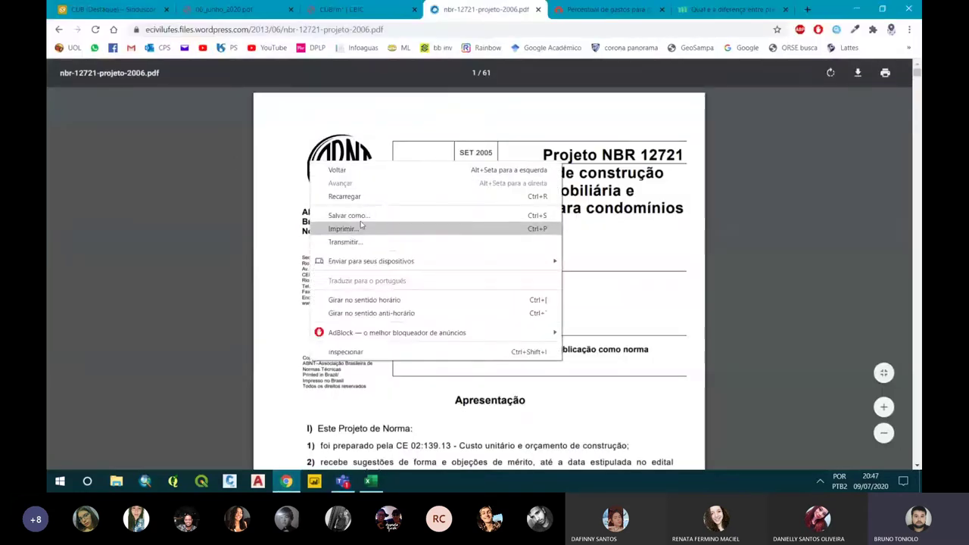
click(361, 218)
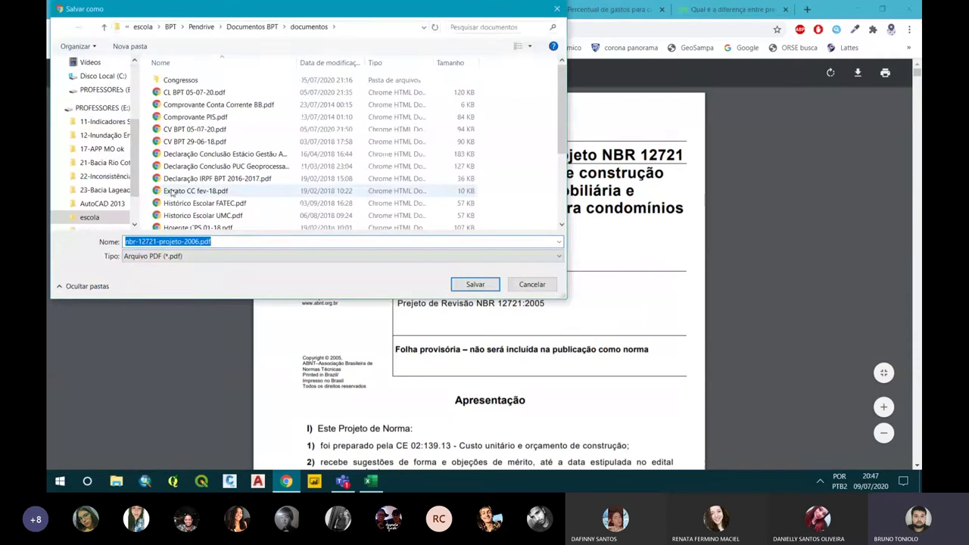
scroll(92, 115, up, 3)
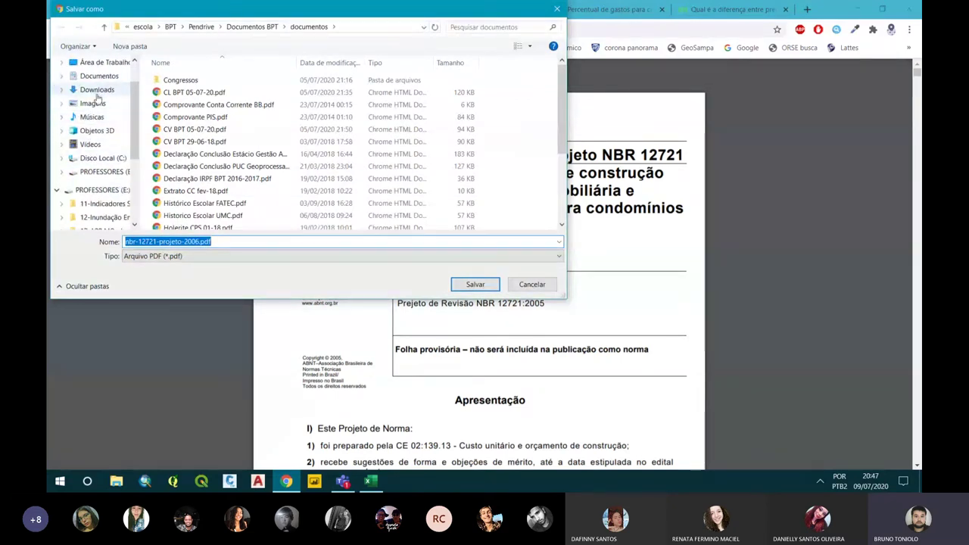
click(96, 89)
click(182, 241)
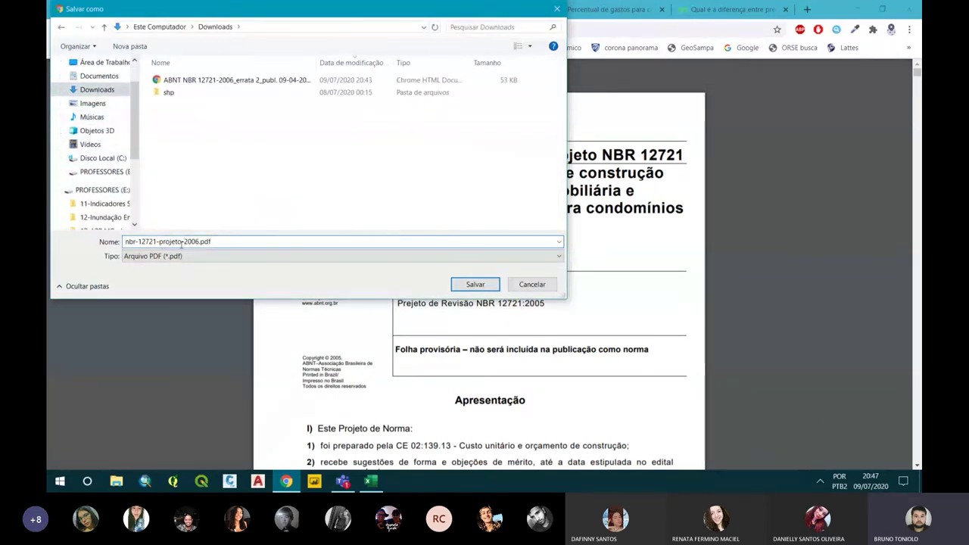
click(484, 281)
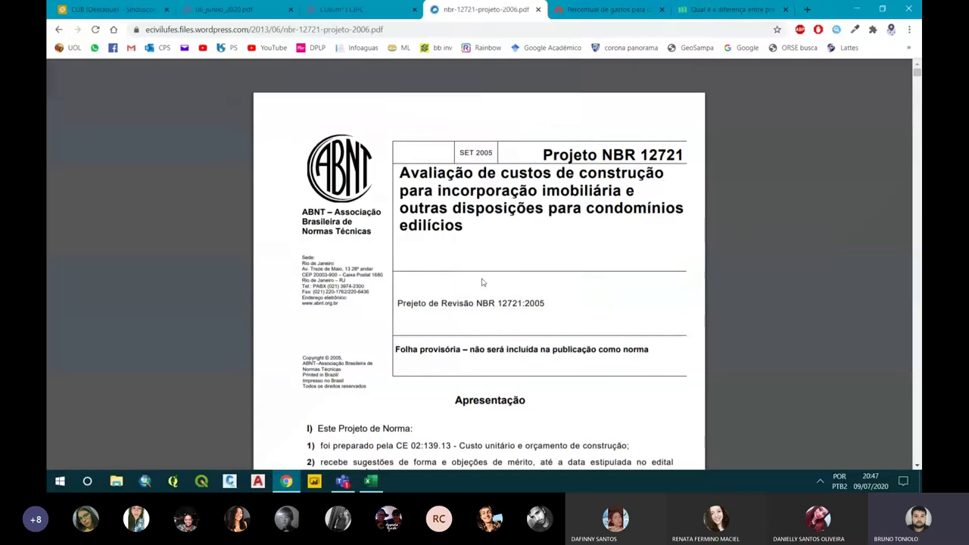
- Switch to Microsoft Teams and send nbr-12721-projeto-2006.pdf from the Downloads folder in the meeting chat, uploading it to the General location
click(343, 481)
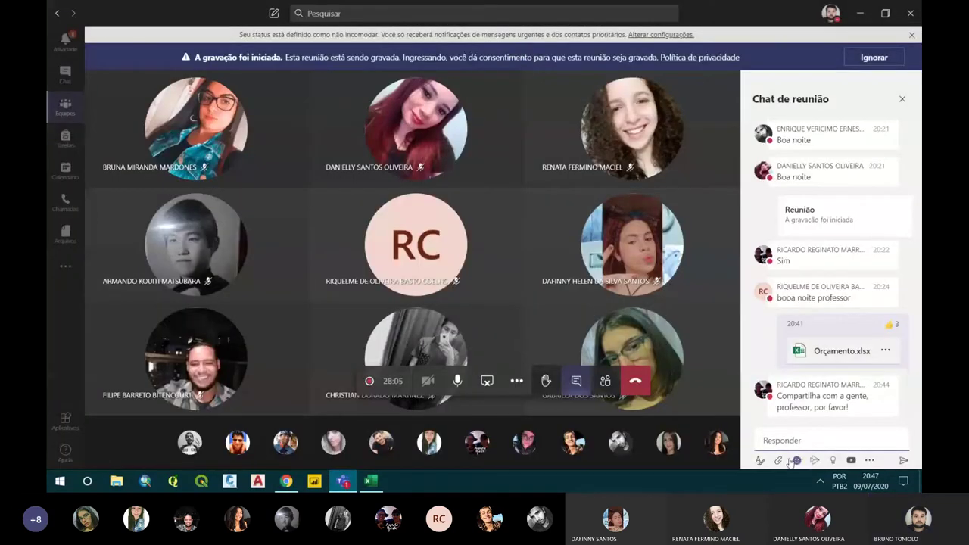
click(780, 459)
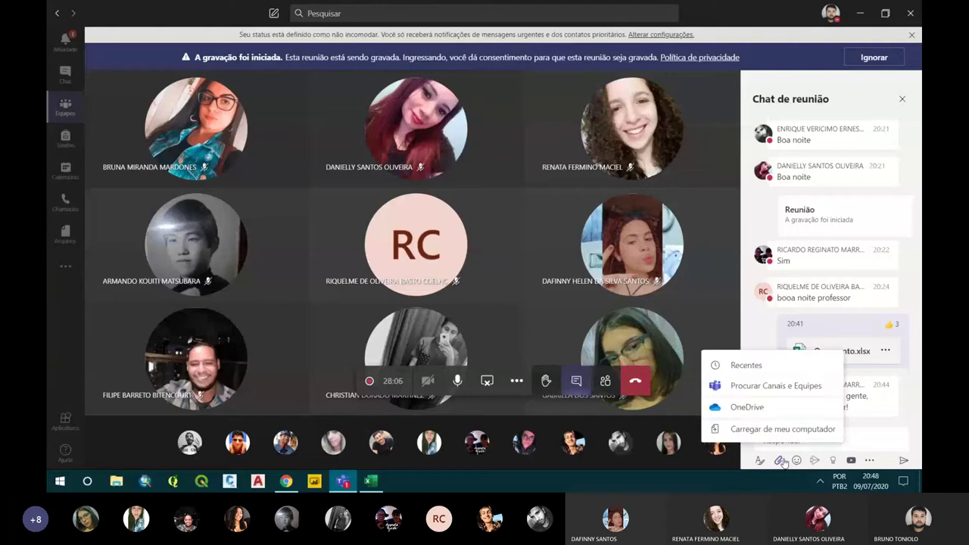
click(757, 426)
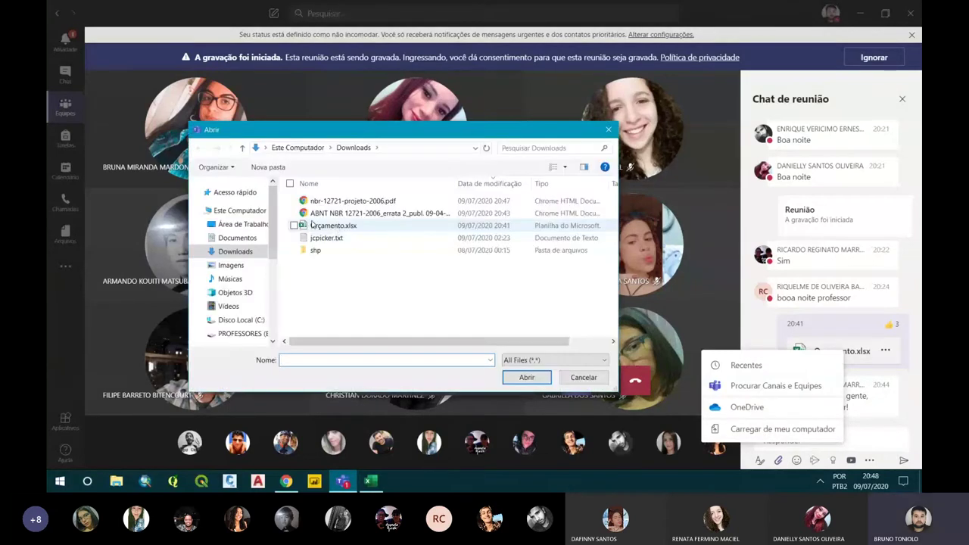
click(315, 214)
key(Escape)
click(836, 445)
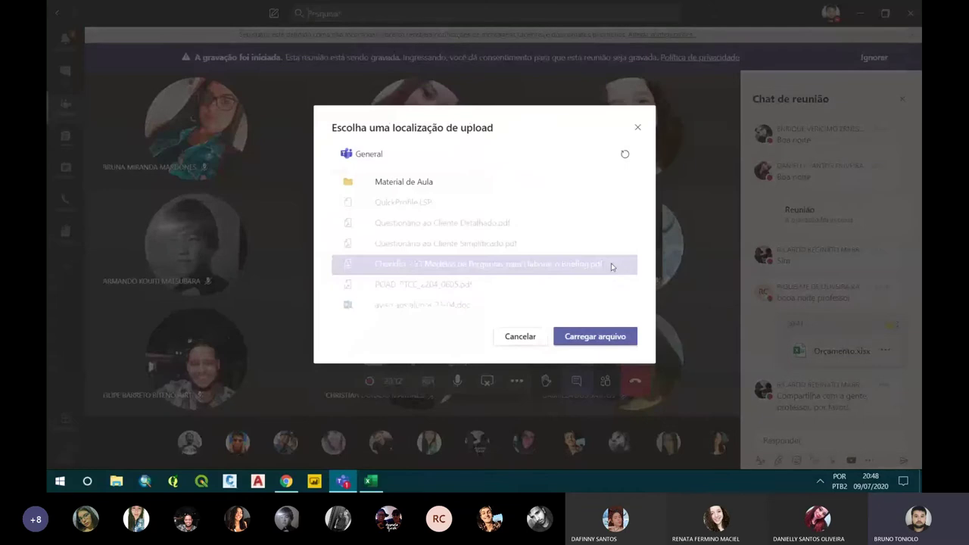
click(605, 334)
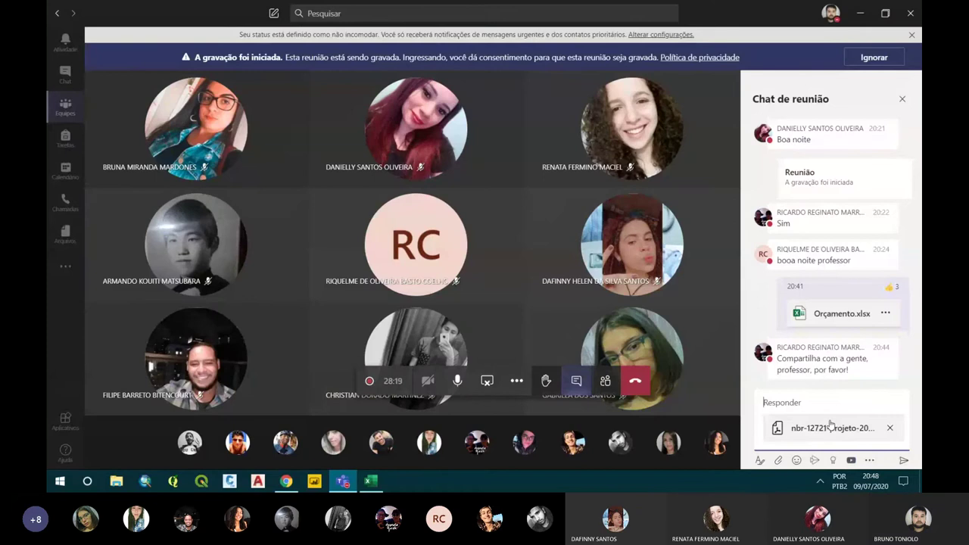
click(904, 459)
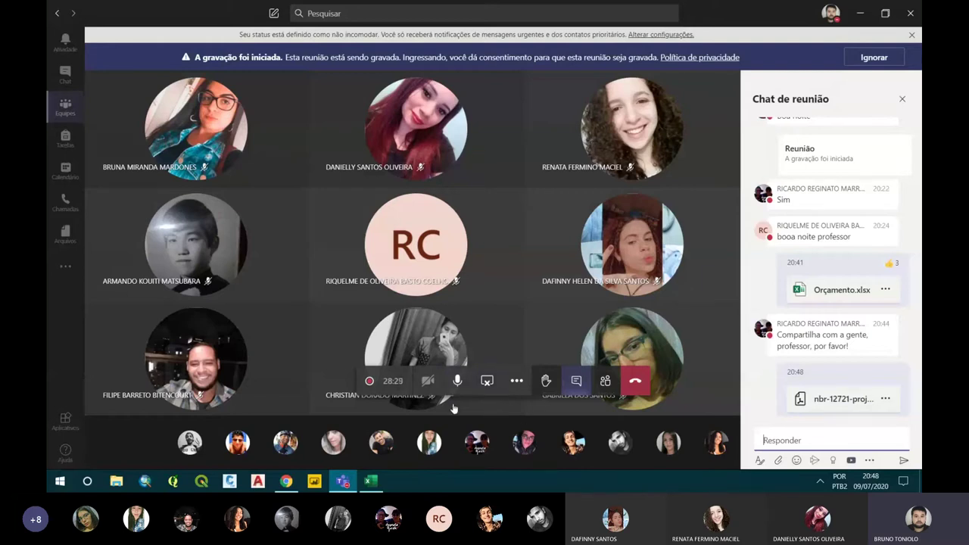
- Switch to the Orçamento.xlsx workbook in Excel and inspect the Projetos e taxas value in C5
click(370, 480)
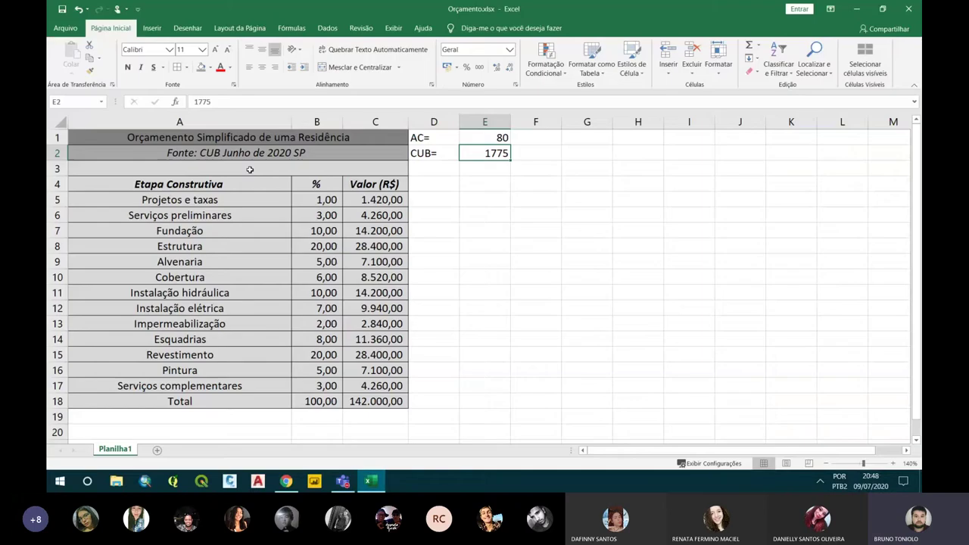
click(367, 195)
drag(367, 193, 386, 206)
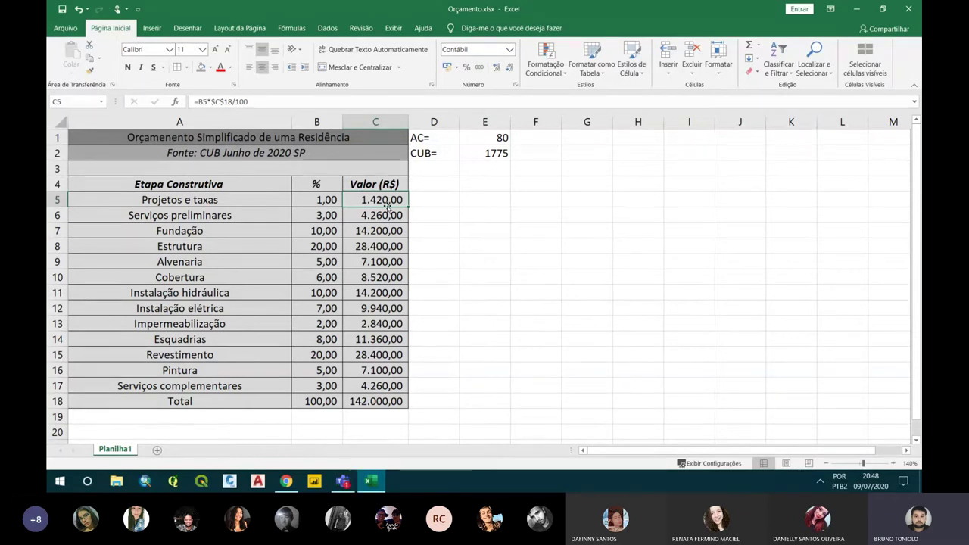
click(497, 384)
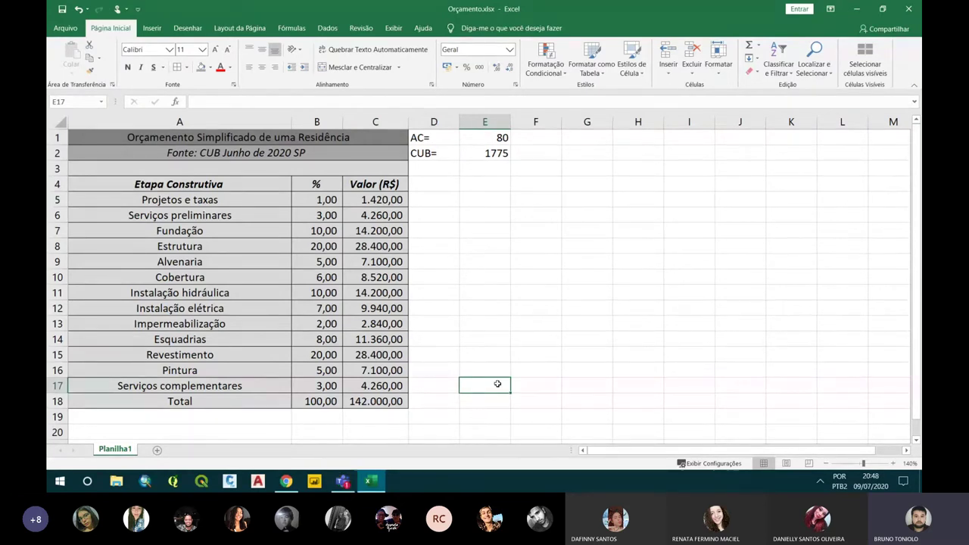
text(15)
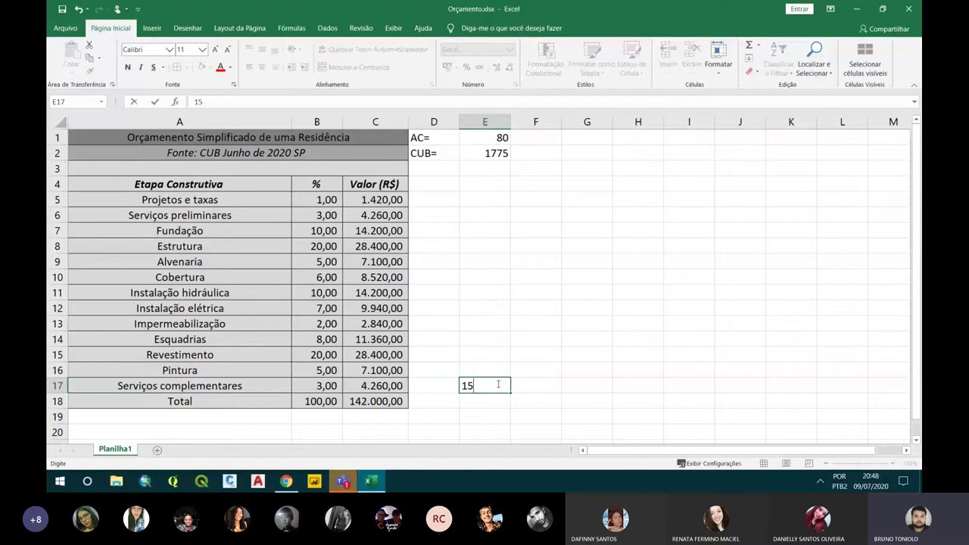
text(%)
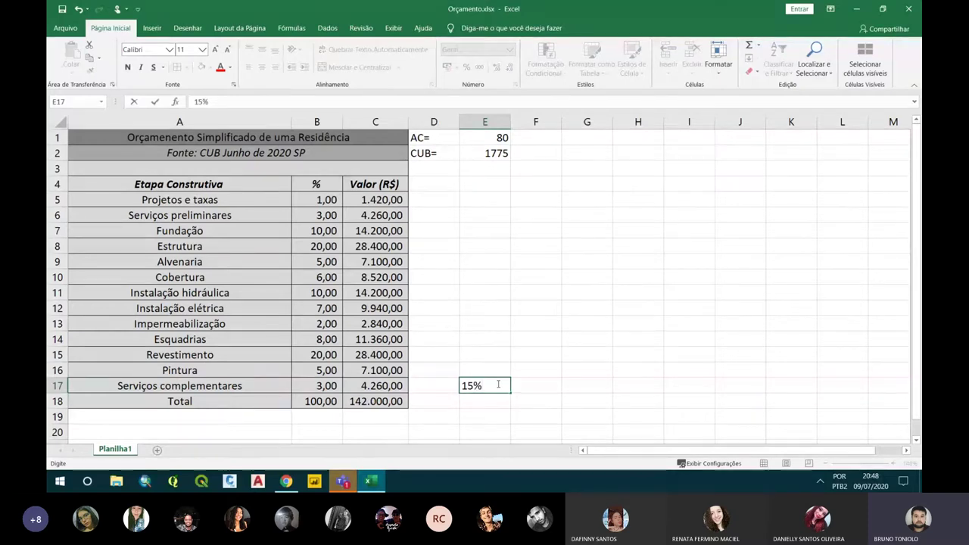
key(BackSpace)
key(BackSpace)
key(BackSpace)
text(até)
key(Escape)
- Calculate the budget's lower limit in cell C20, below the table, with the formula =0,85*C18
scroll(301, 385, down, 1)
click(300, 385)
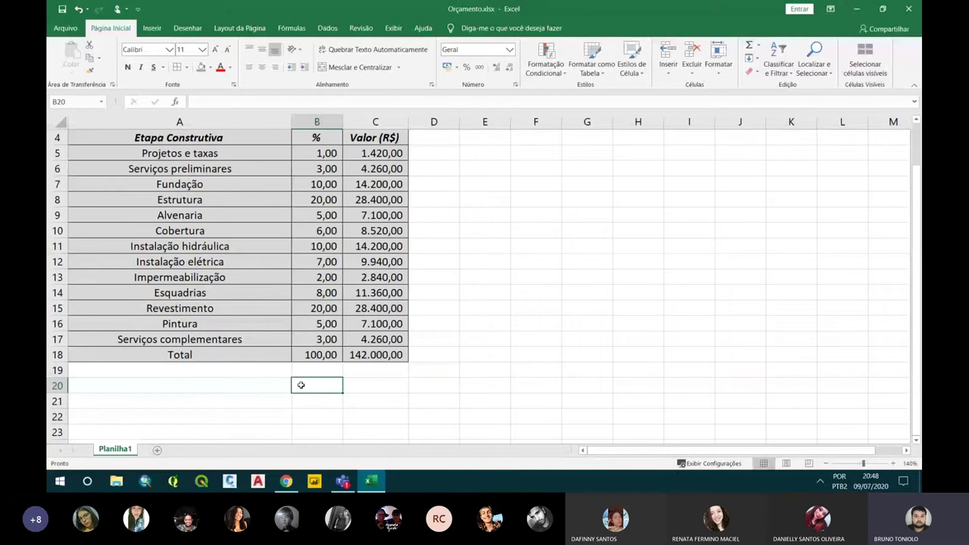
click(352, 386)
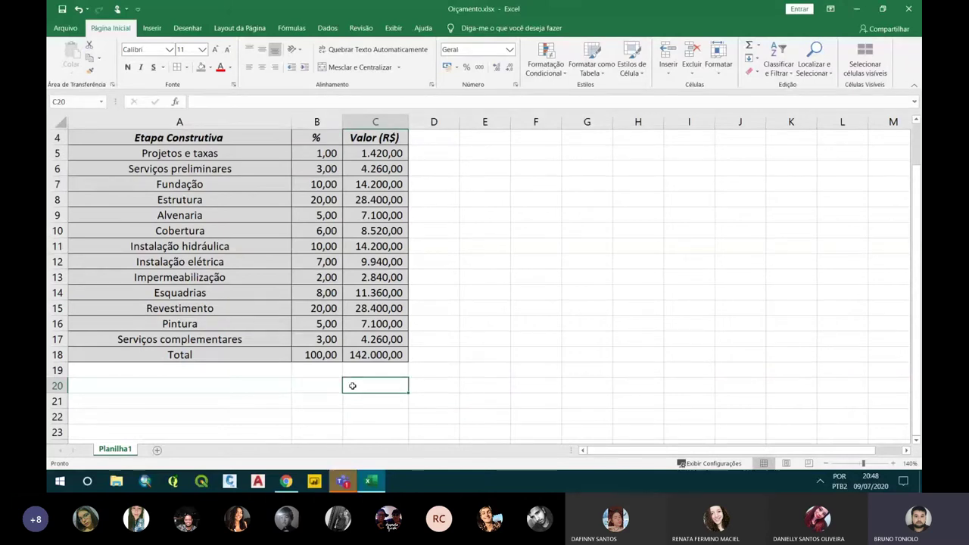
text(=)
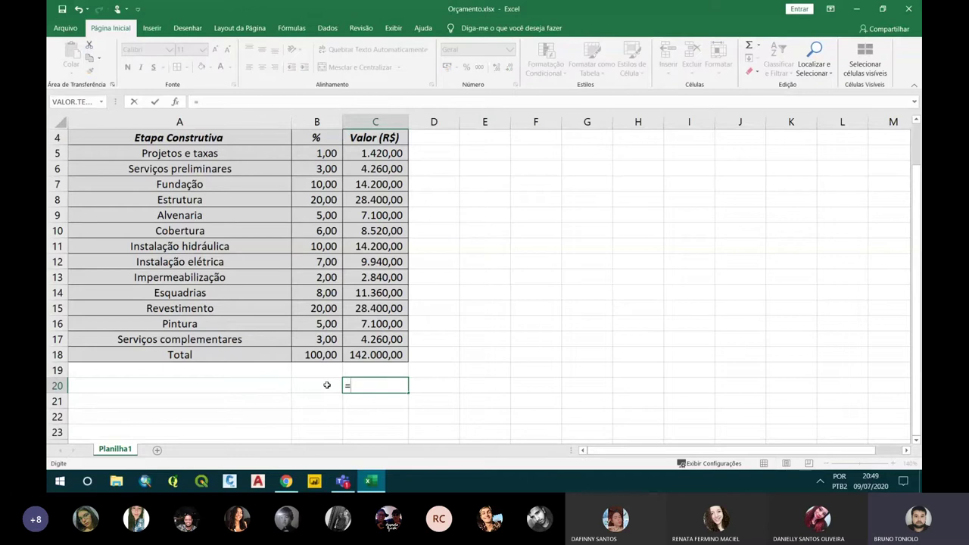
text(0,85*)
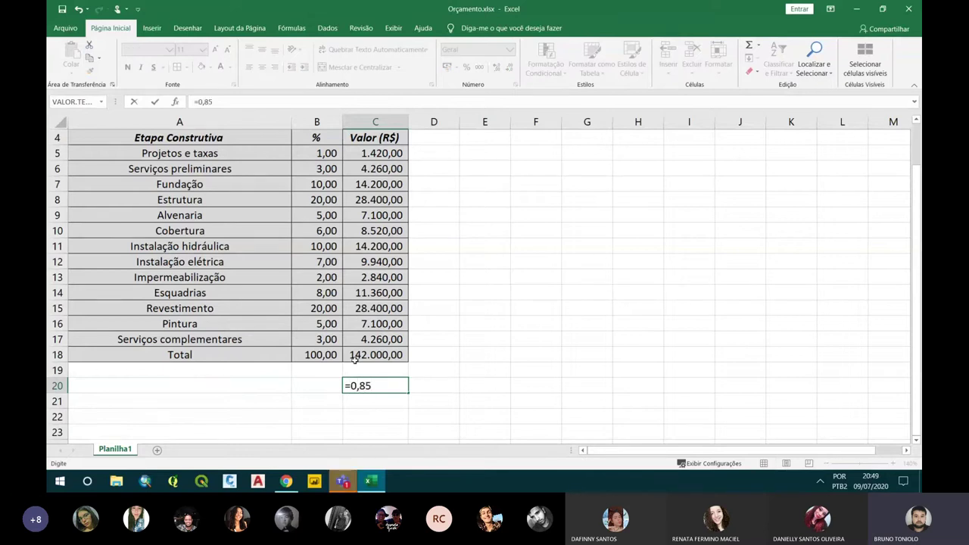
click(360, 355)
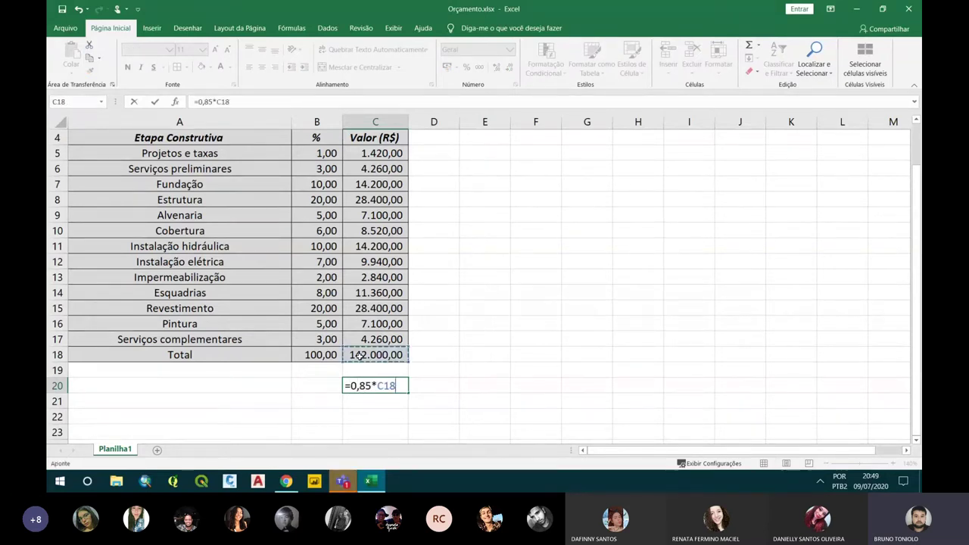
key(Return)
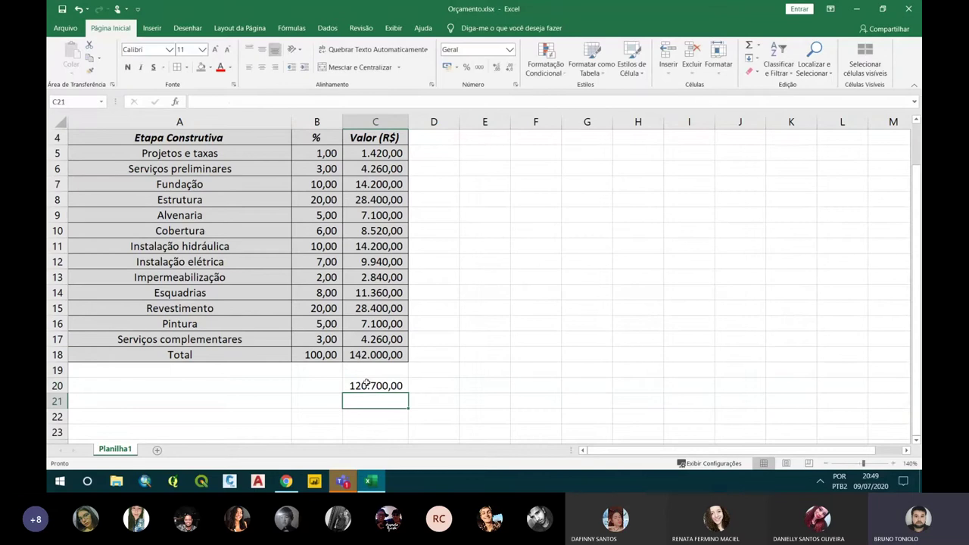
- Calculate the budget's upper limit in cell C21 as 1,15 times the total in C18
text(=)
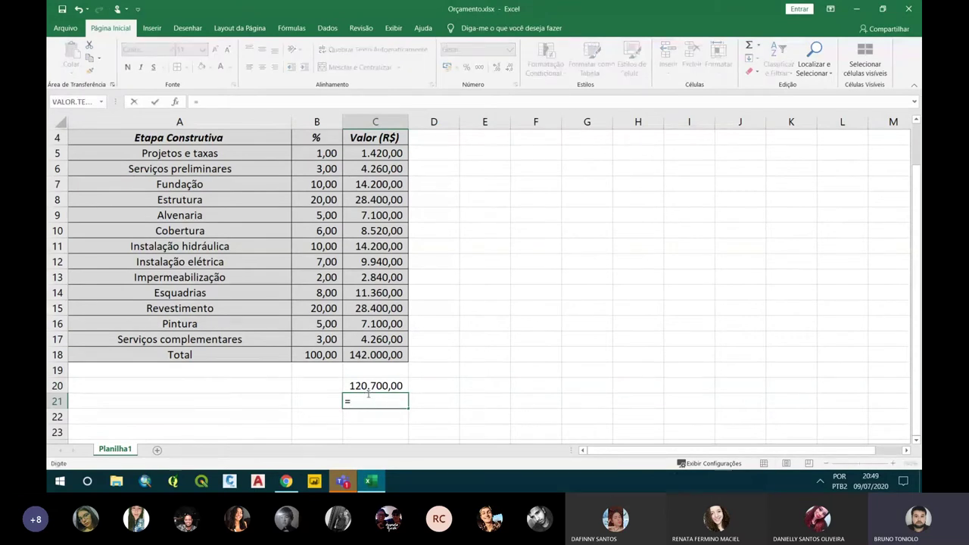
text(1,15*)
click(371, 354)
key(Return)
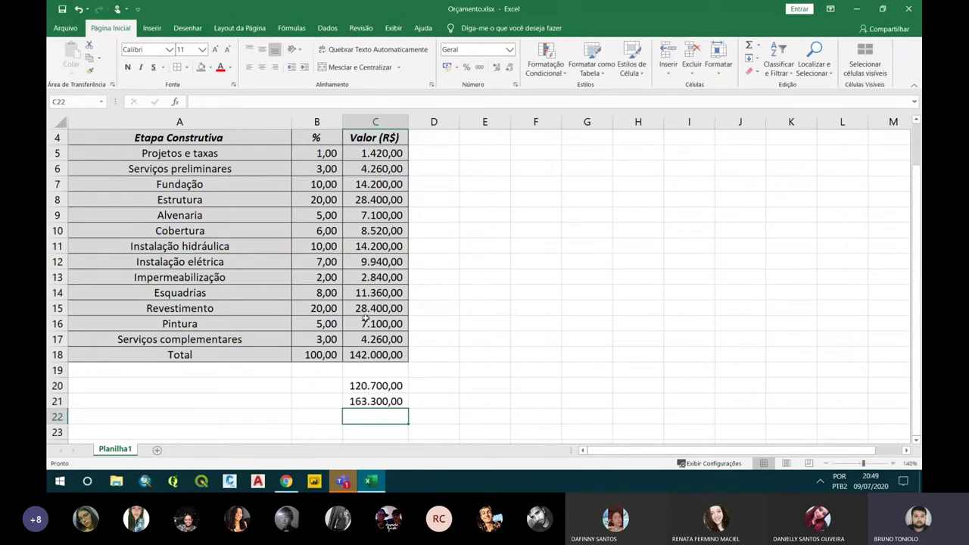
scroll(352, 260, up, 1)
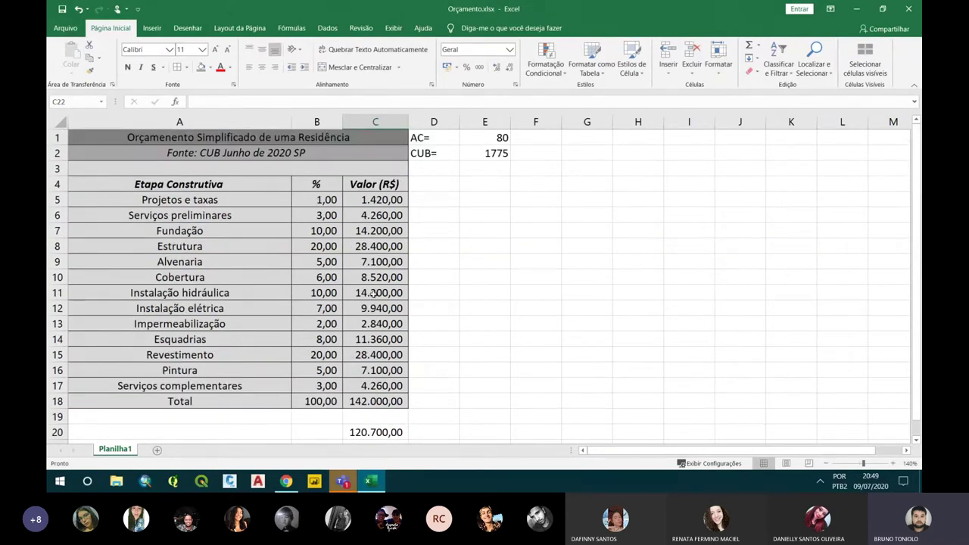
scroll(374, 294, down, 1)
scroll(392, 277, up, 1)
scroll(466, 181, down, 1)
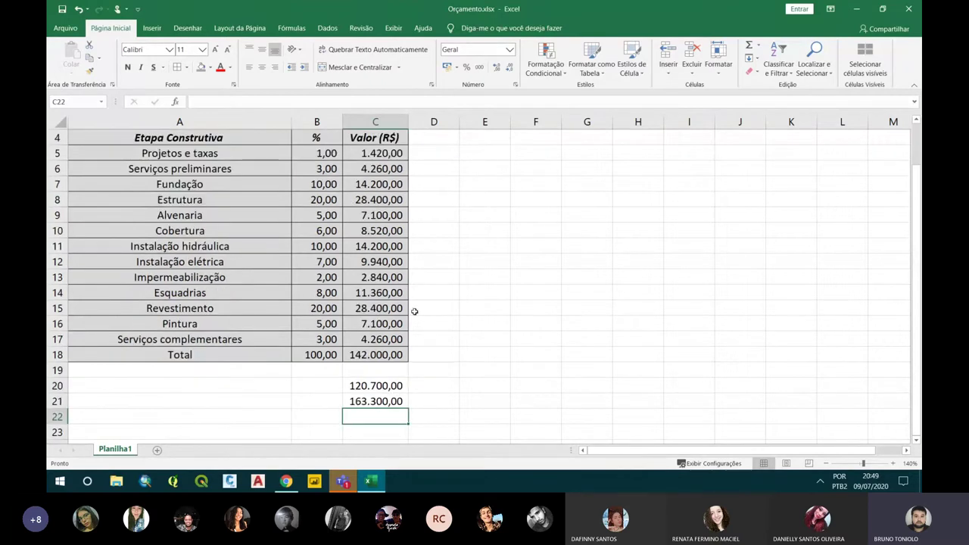
- Label the two limit values with their percentages, entering 85% in D20 and 115% in D21
mouse_move(322, 384)
mouse_down()
mouse_move(327, 398)
mouse_move(374, 397)
mouse_move(324, 389)
mouse_up()
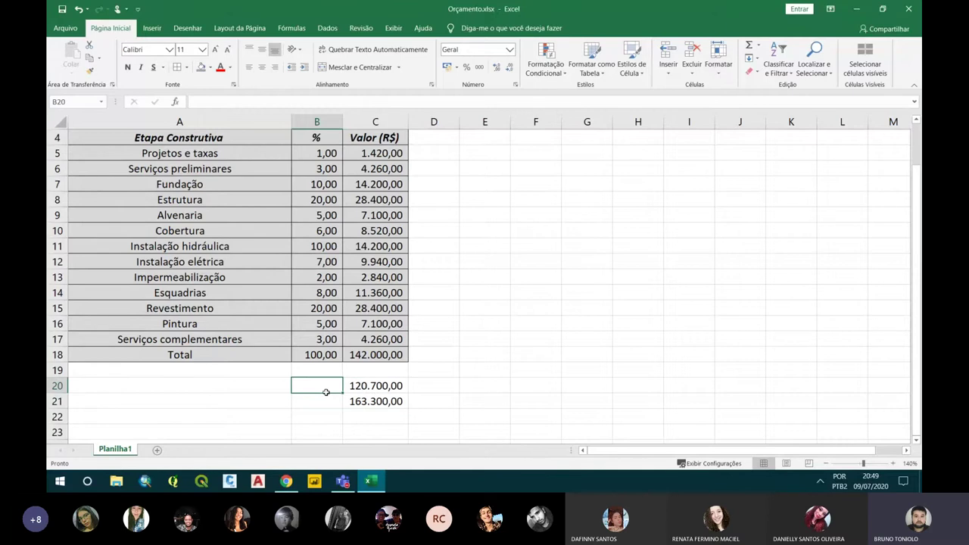
click(424, 385)
text(85)
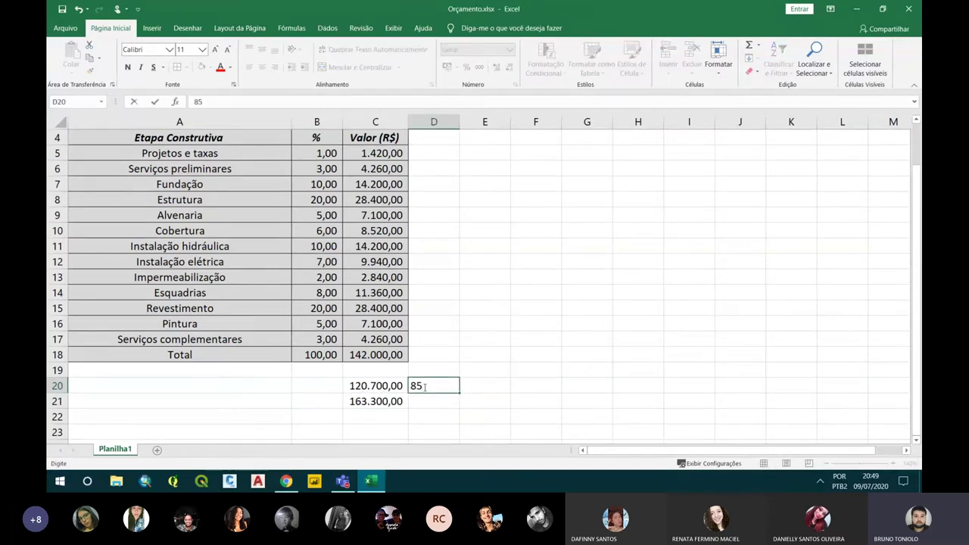
text(%)
key(Return)
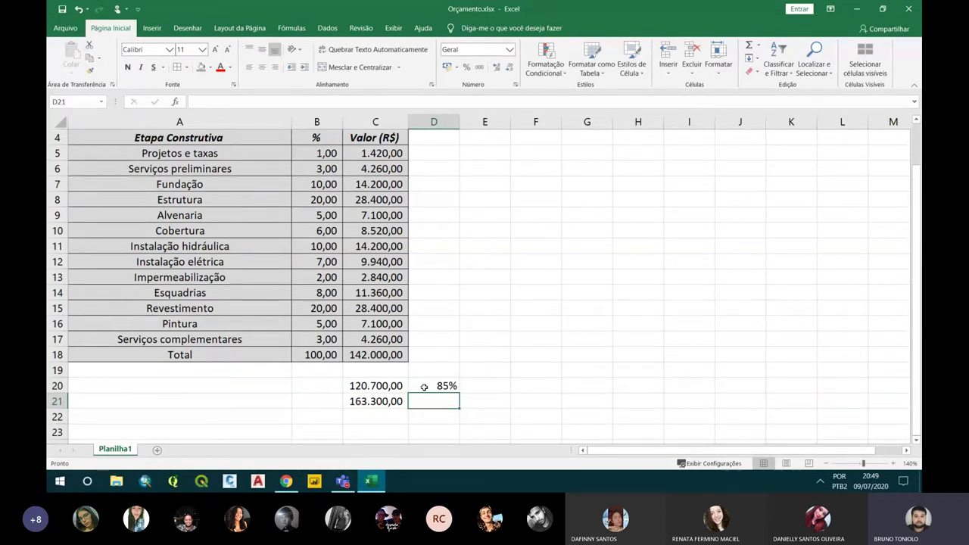
text(115%)
key(Return)
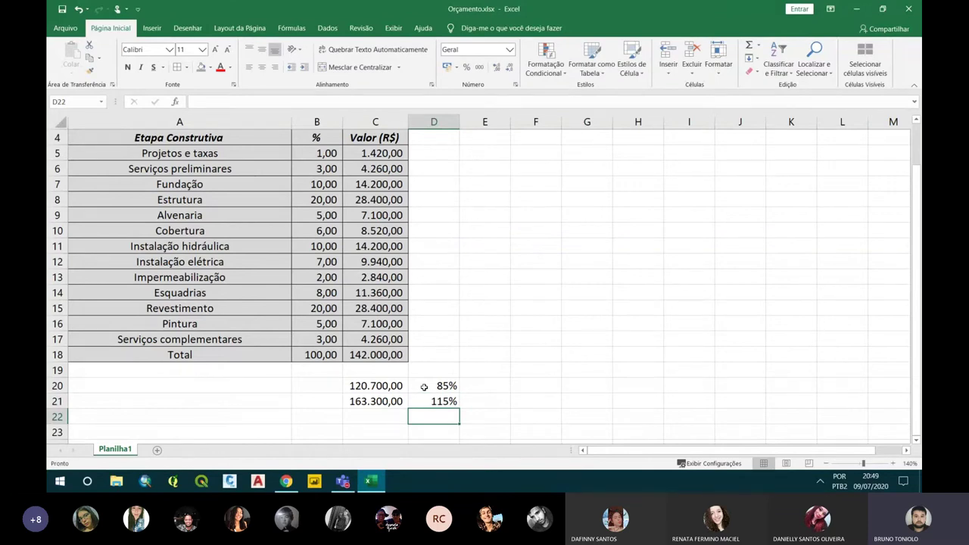
- Highlight the limit values and their percentages in C20:D21 with a yellow fill
drag(381, 387, 438, 399)
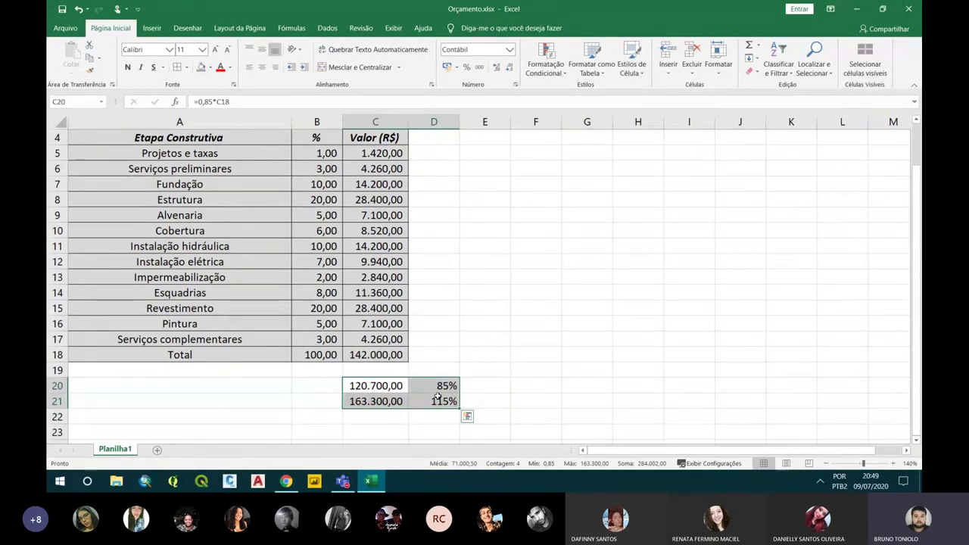
click(438, 397)
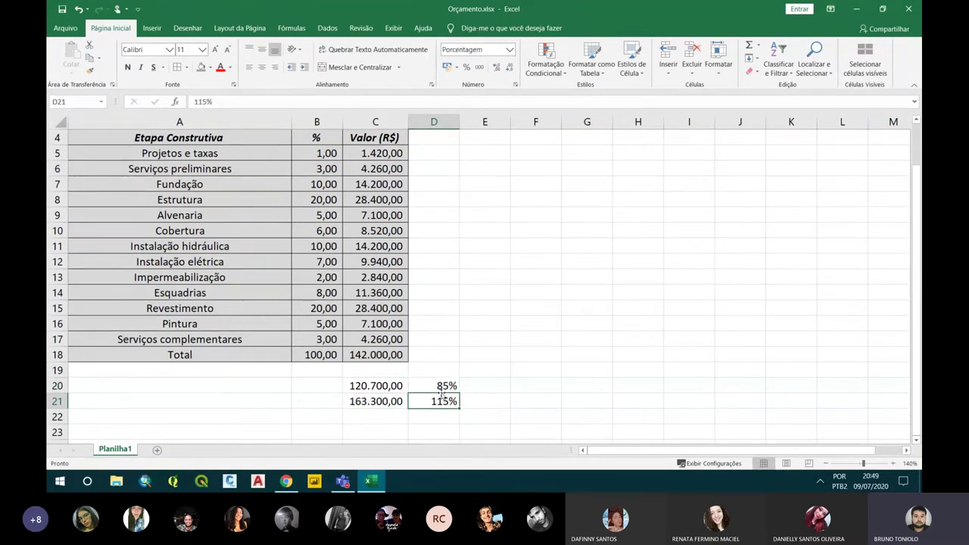
drag(441, 386, 443, 399)
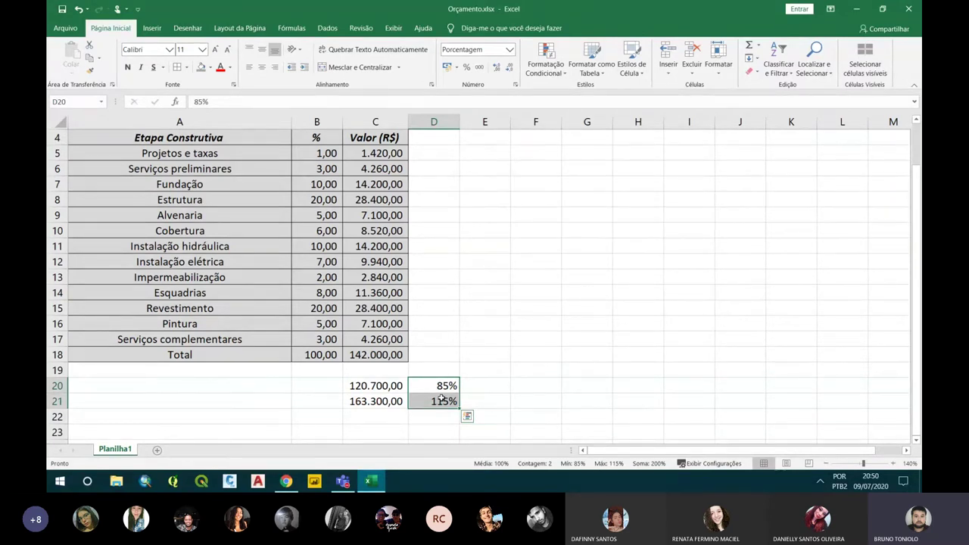
drag(376, 386, 445, 401)
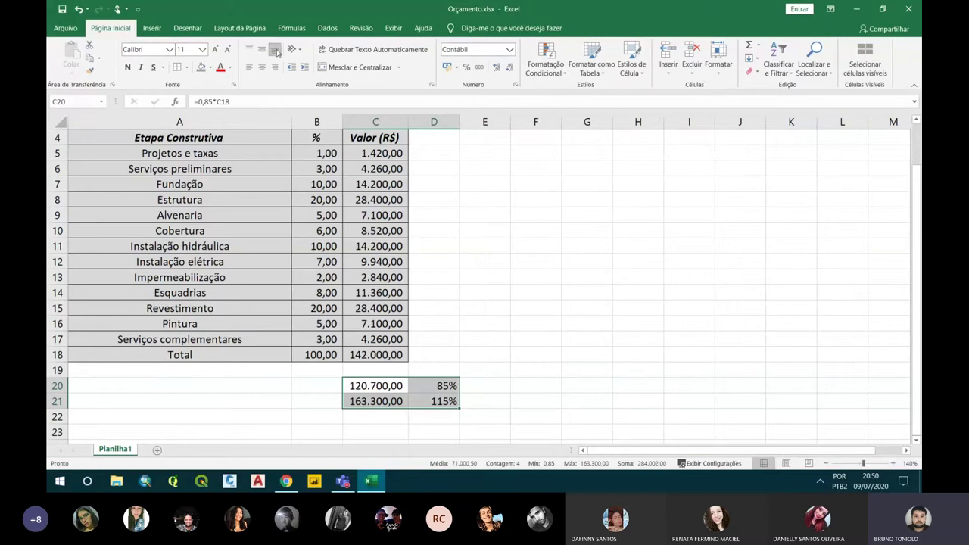
click(211, 67)
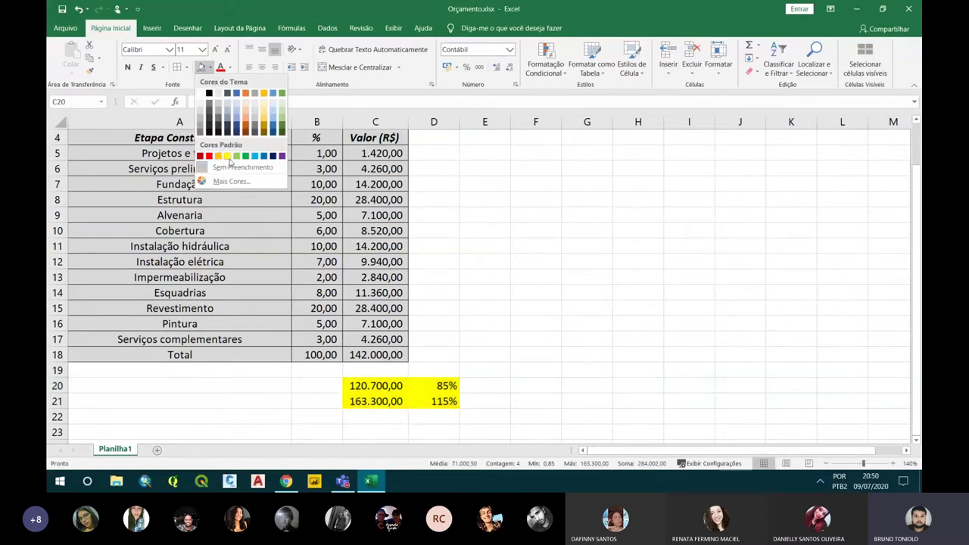
click(227, 156)
click(448, 328)
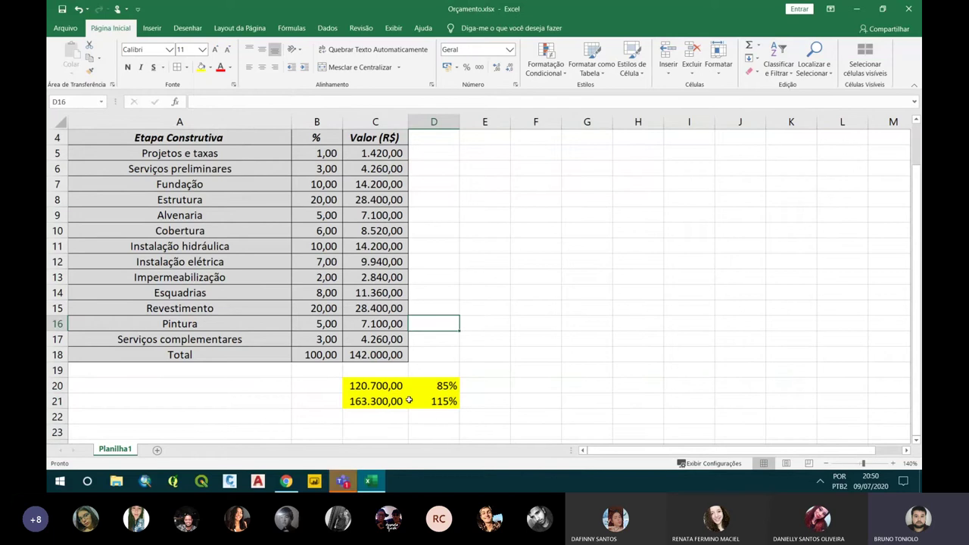
- Check the meeting chat in Microsoft Teams for new questions and return to the budget sheet in Excel, selecting cell F20
mouse_move(405, 398)
mouse_down()
mouse_move(435, 386)
mouse_move(380, 385)
mouse_move(437, 387)
mouse_move(386, 402)
mouse_up()
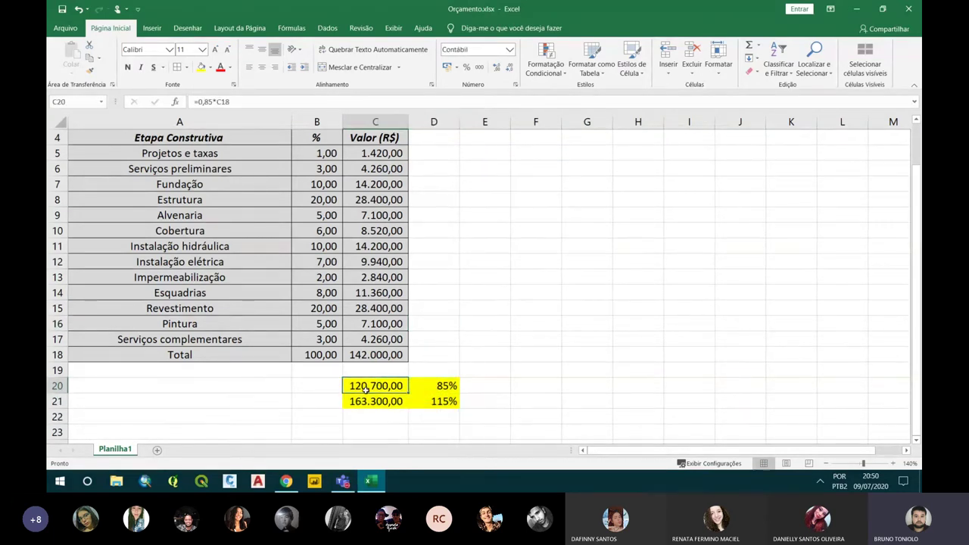
click(345, 483)
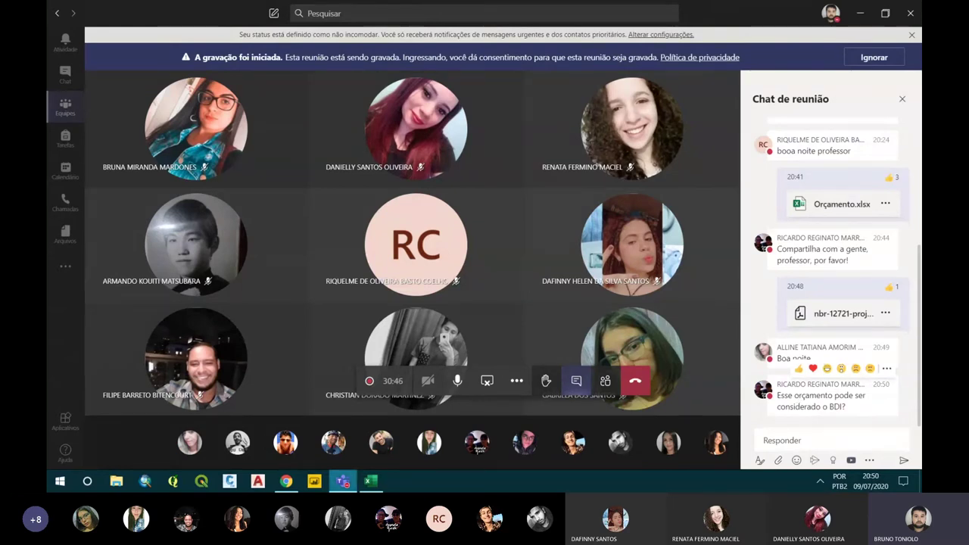
click(379, 489)
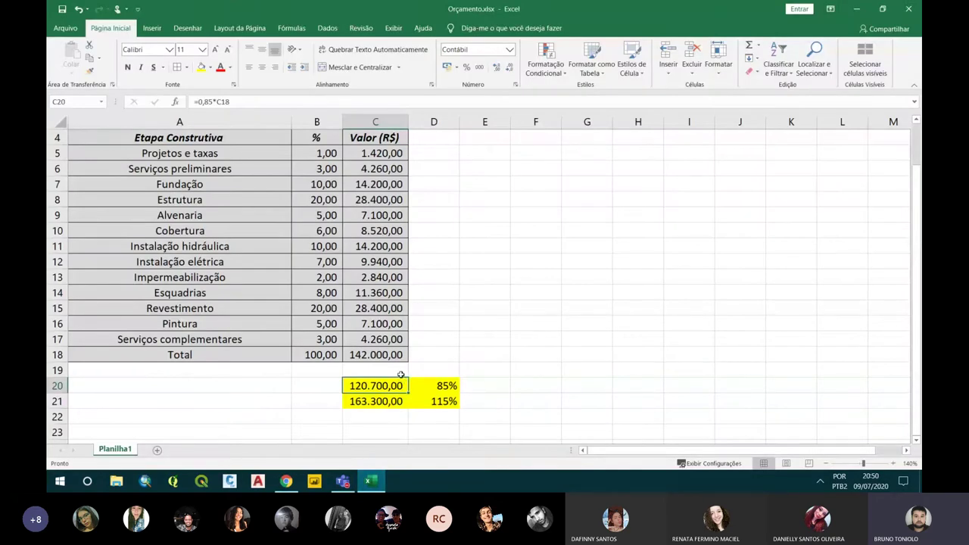
click(523, 385)
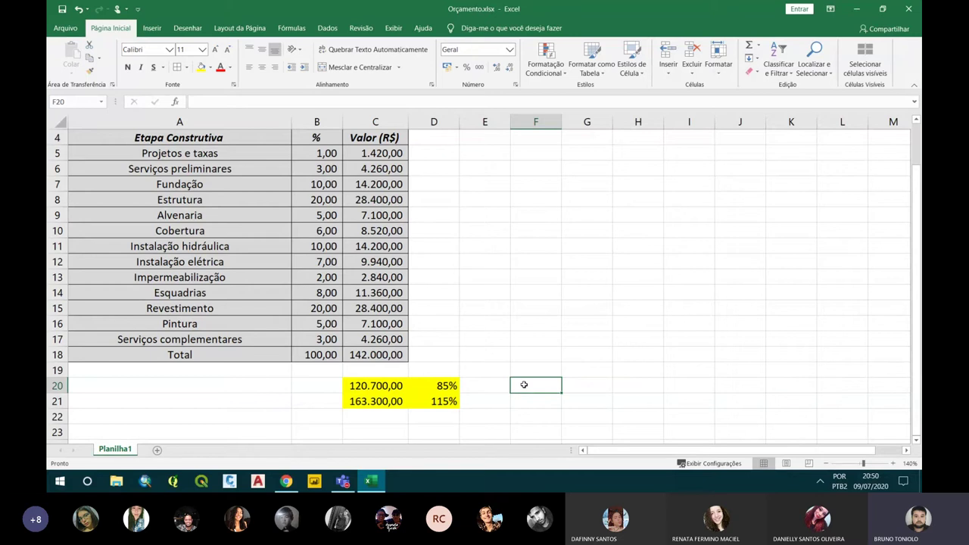
- Calculate the spread between the two limit percentages in cell E20 with the formula =115-85
click(385, 385)
click(504, 386)
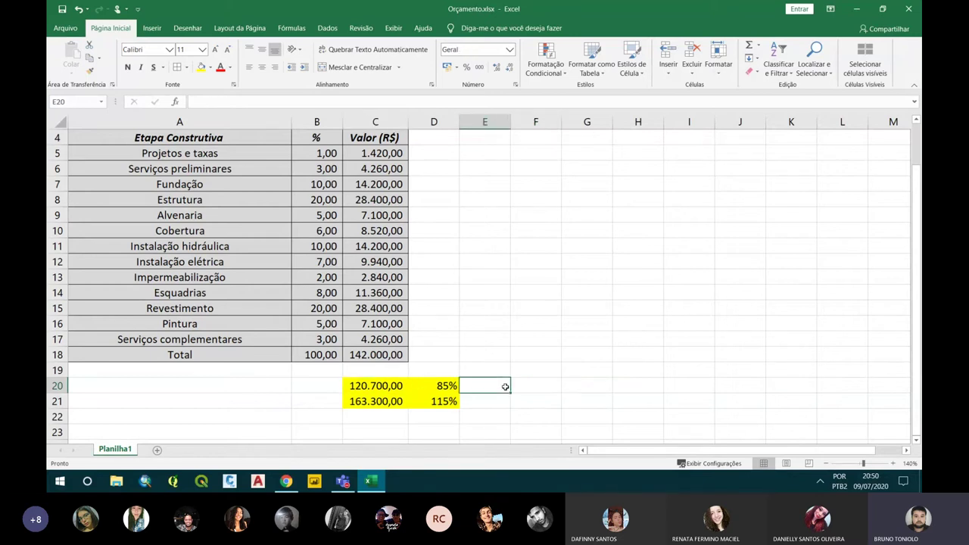
text(115)
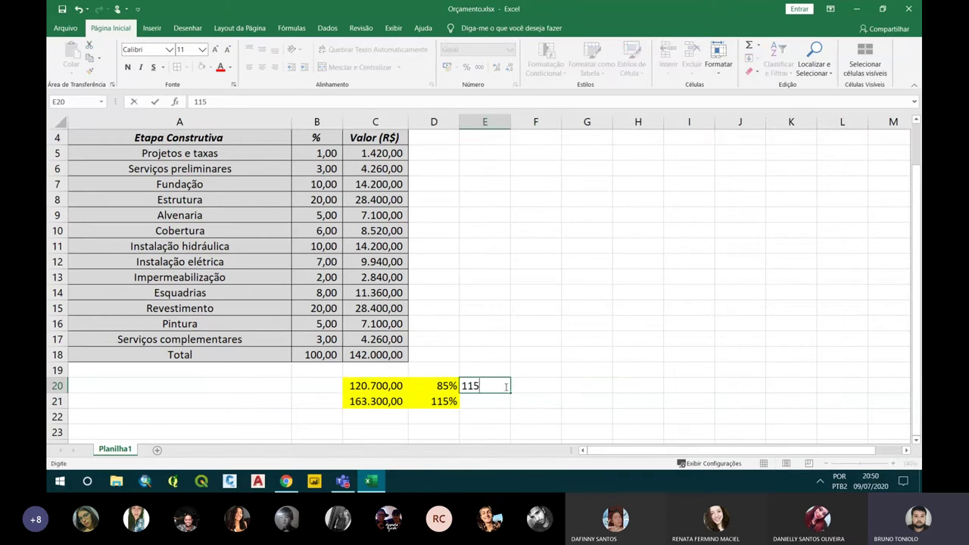
key(Escape)
text(=115)
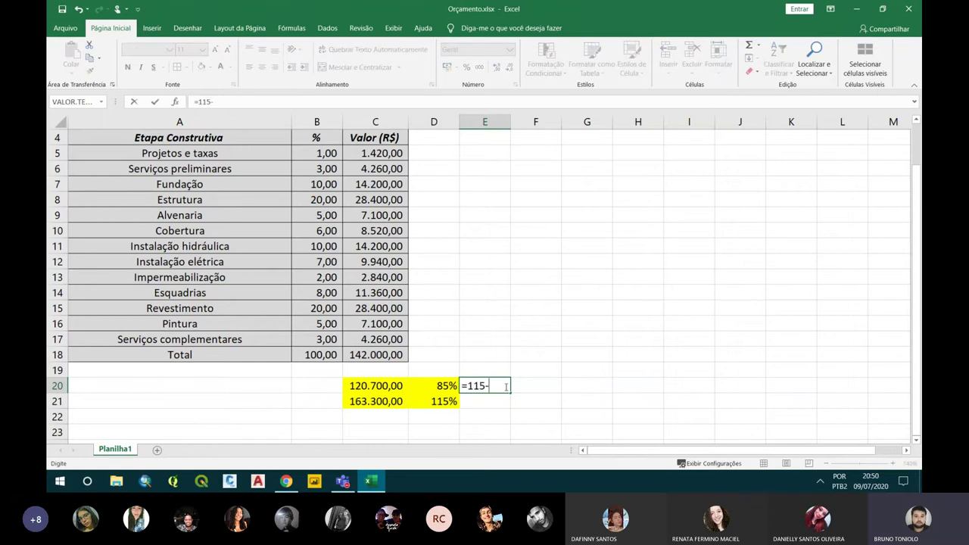
text(-8)
text(5)
key(Return)
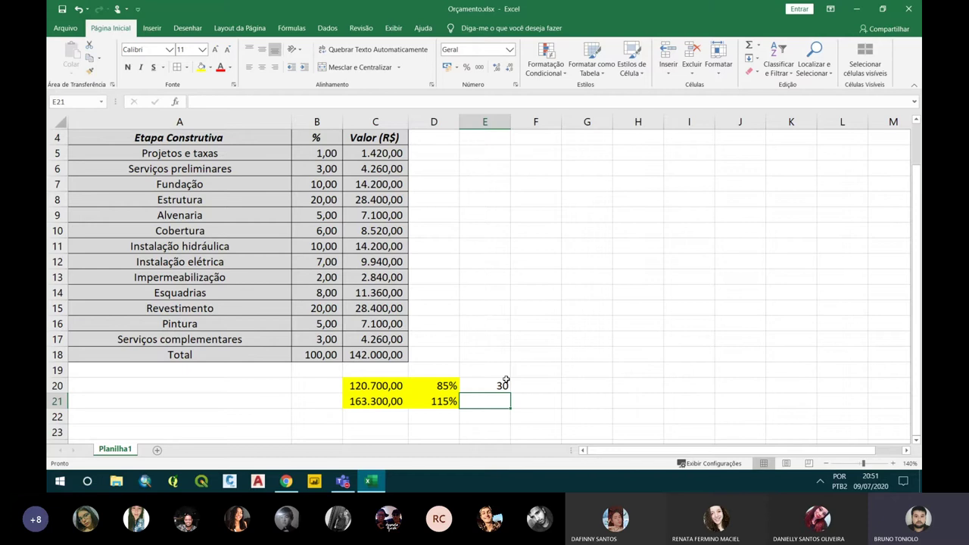
click(505, 383)
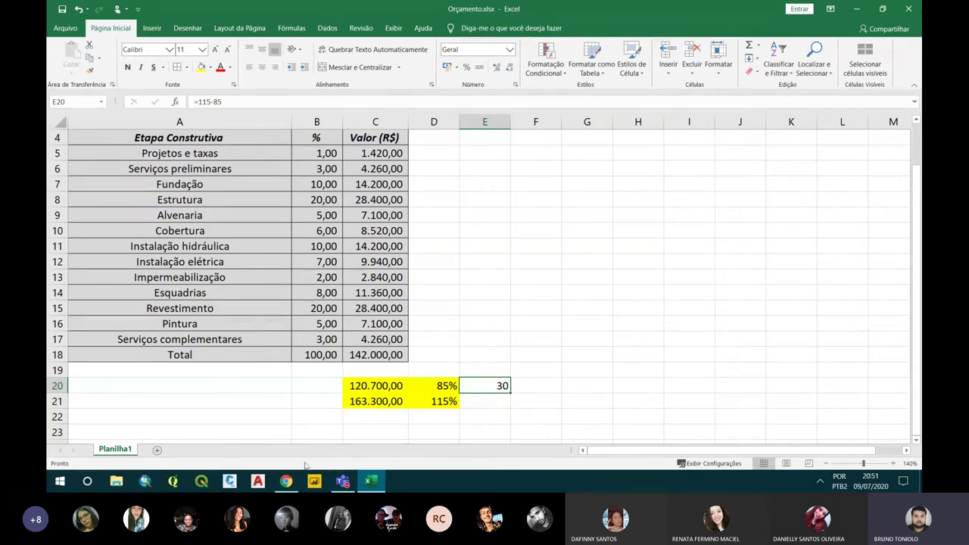
- Check the meeting chat in Microsoft Teams for new questions and return to the budget sheet in Excel
click(342, 481)
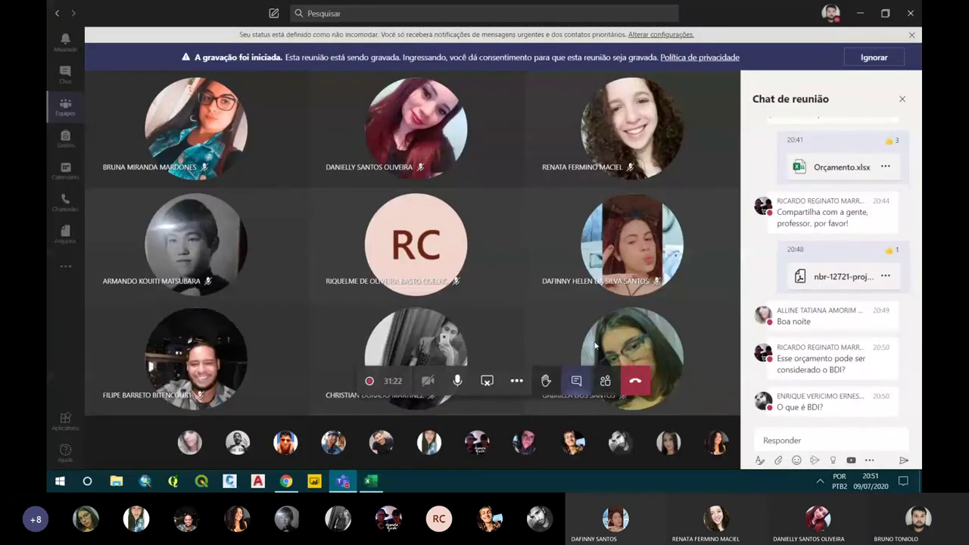
mouse_move(594, 344)
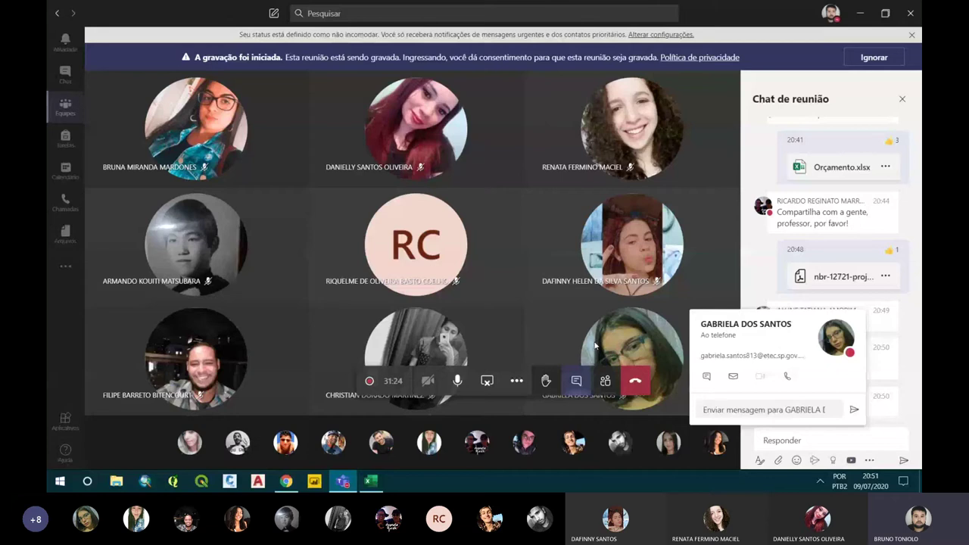
click(792, 439)
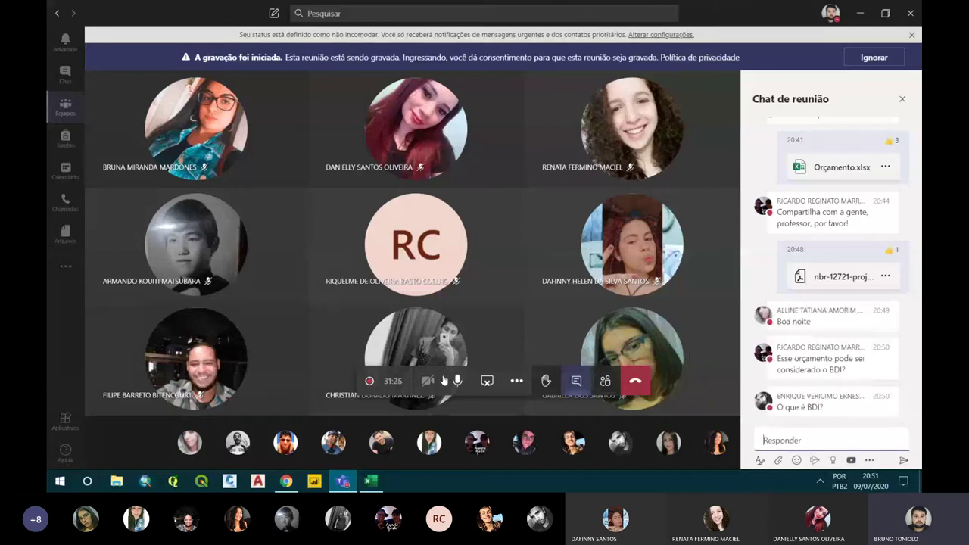
click(371, 482)
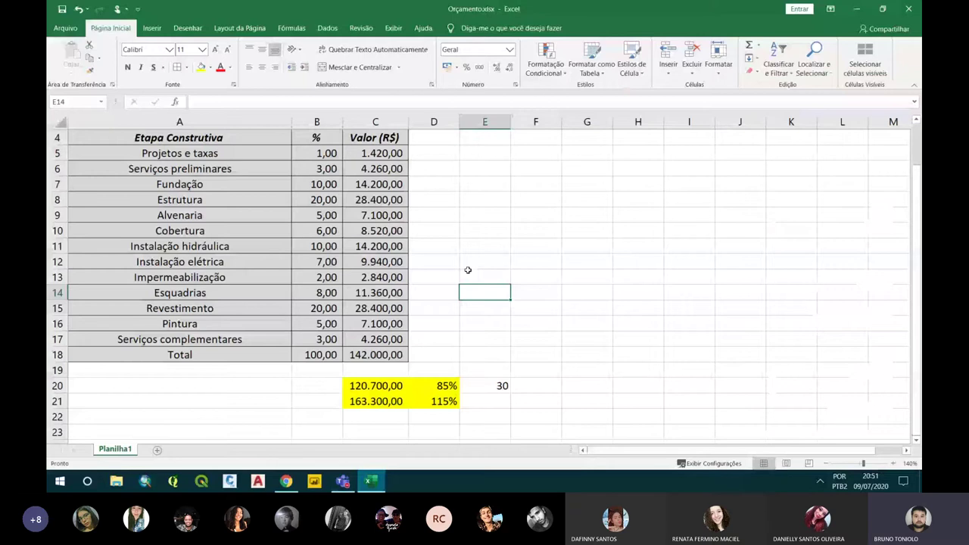
- Enter the note BONUS E DESPESAS INDIRETAS in cell G2, beside the budget table
scroll(468, 270, up, 1)
click(577, 155)
text(BON)
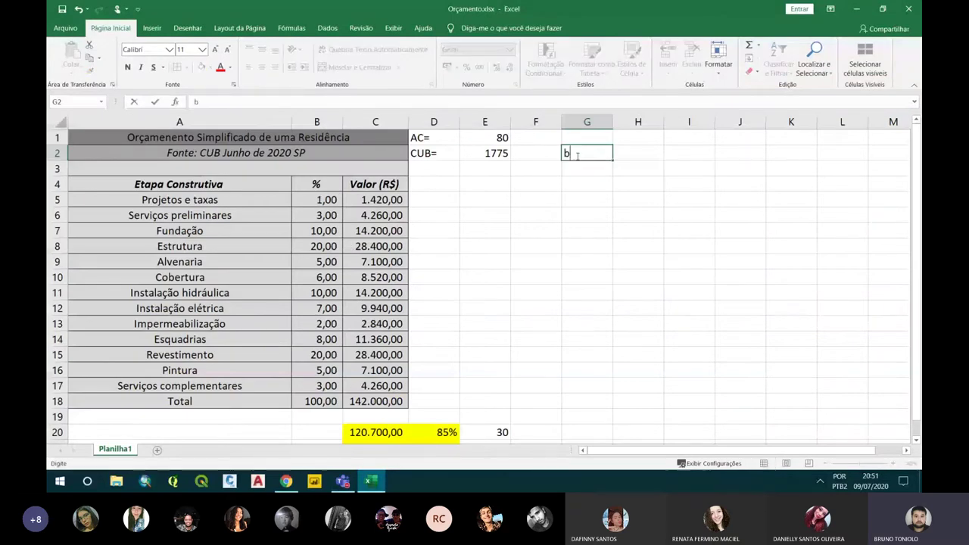
text(US)
key(BackSpace)
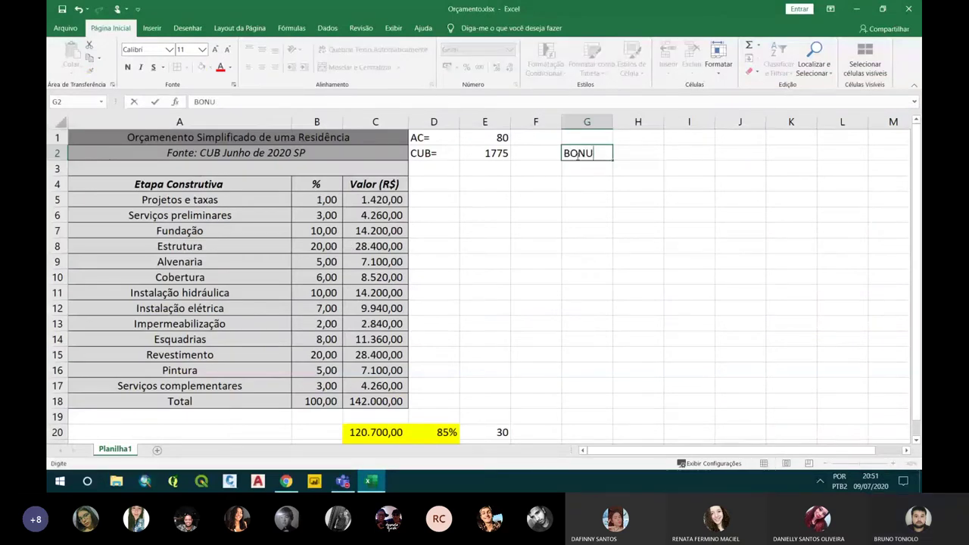
text(S DESPESAS E)
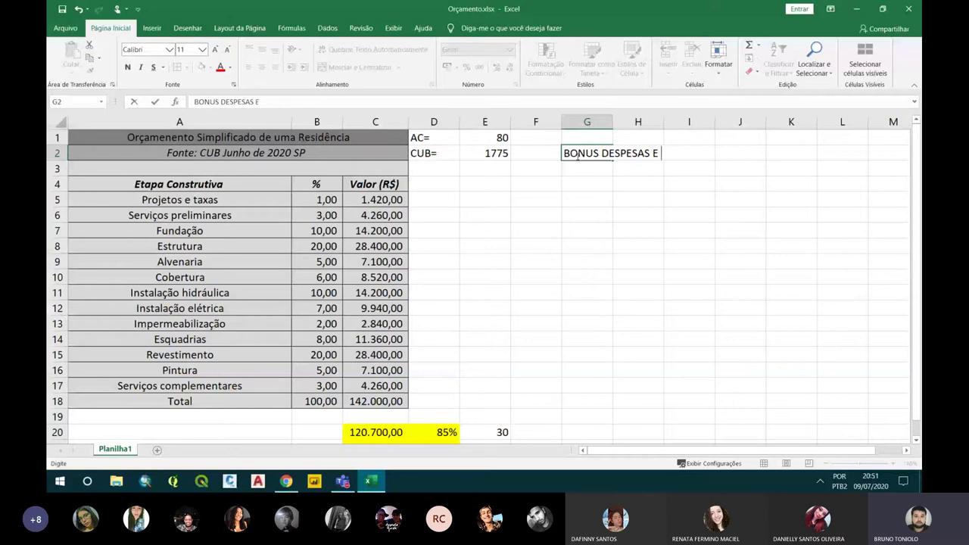
key(BackSpace)
key(BackSpace)
key(BackSpace)
key(BackSpace)
key(BackSpace)
key(BackSpace)
key(BackSpace)
key(BackSpace)
key(BackSpace)
key(BackSpace)
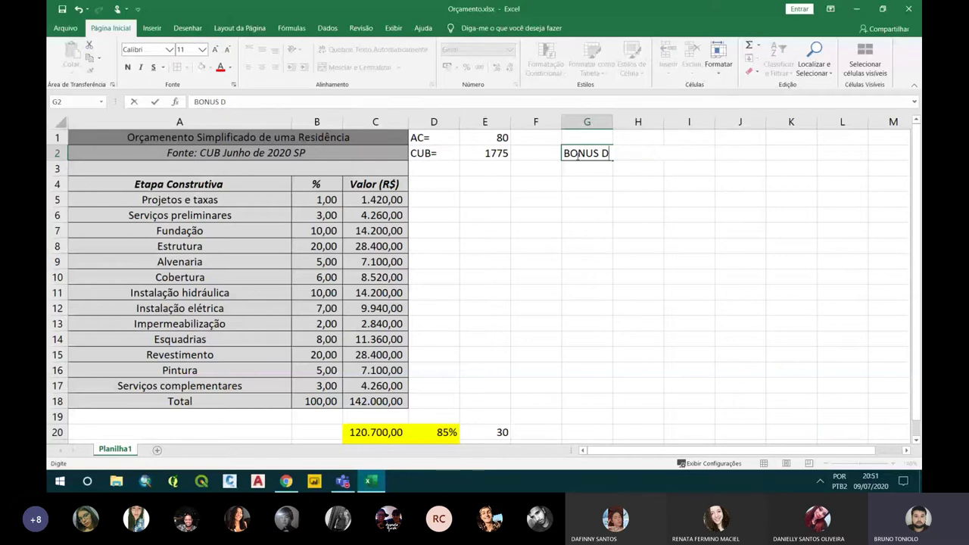
text(E DESP)
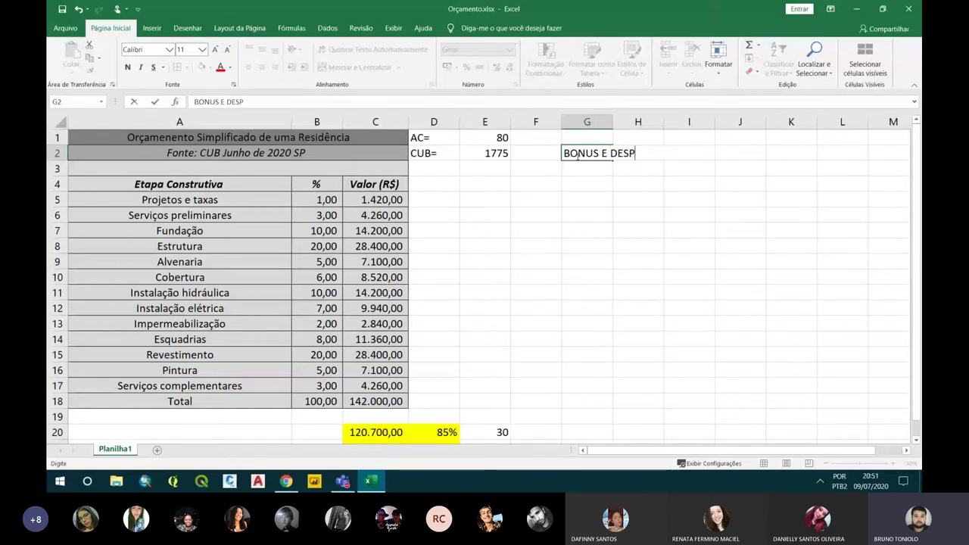
text(ESAS IND)
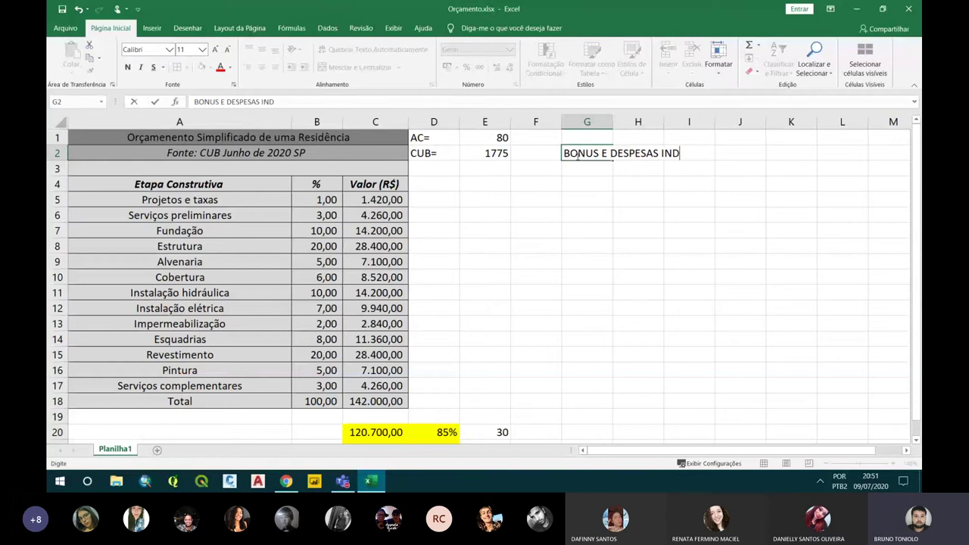
text(IRET)
text(AS)
key(Return)
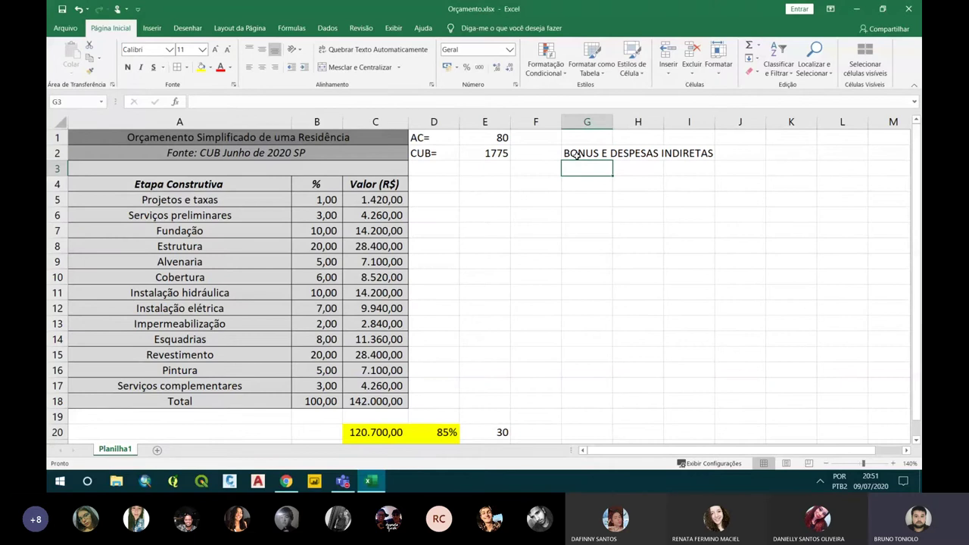
- Enter the usual BDI range in cell G3 as 18 A 25% DO VALOR TOTAL DA OBRA
text(18 A 25)
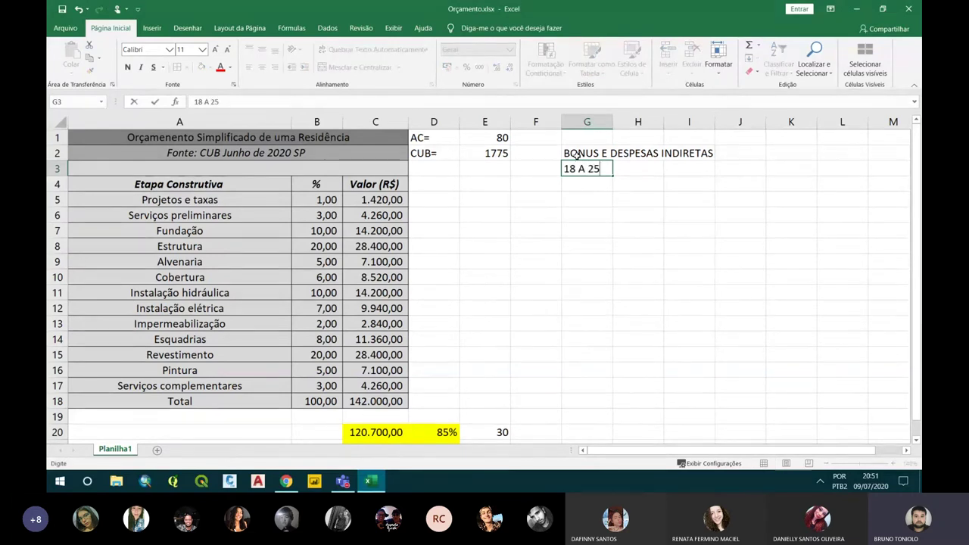
text(% DO VALOR )
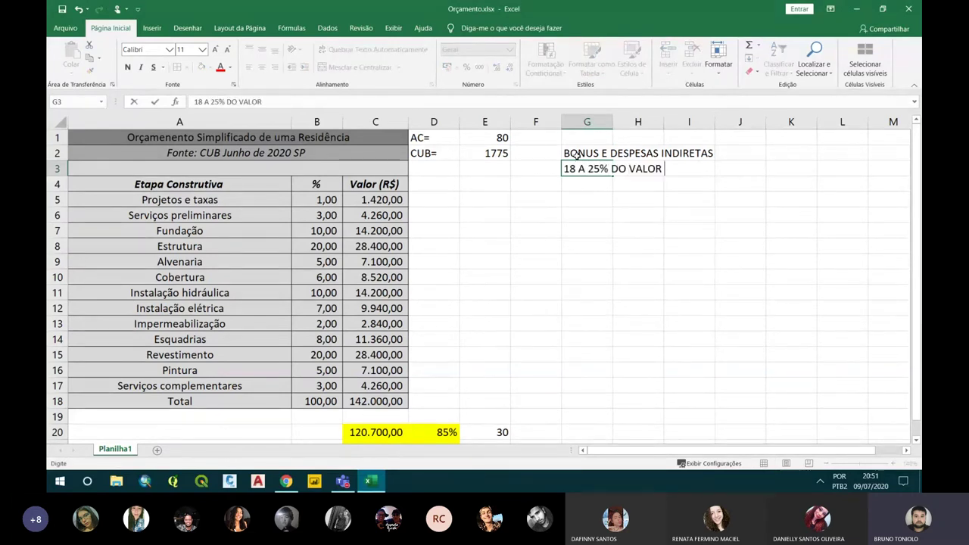
text(TOTAL DA OBRA)
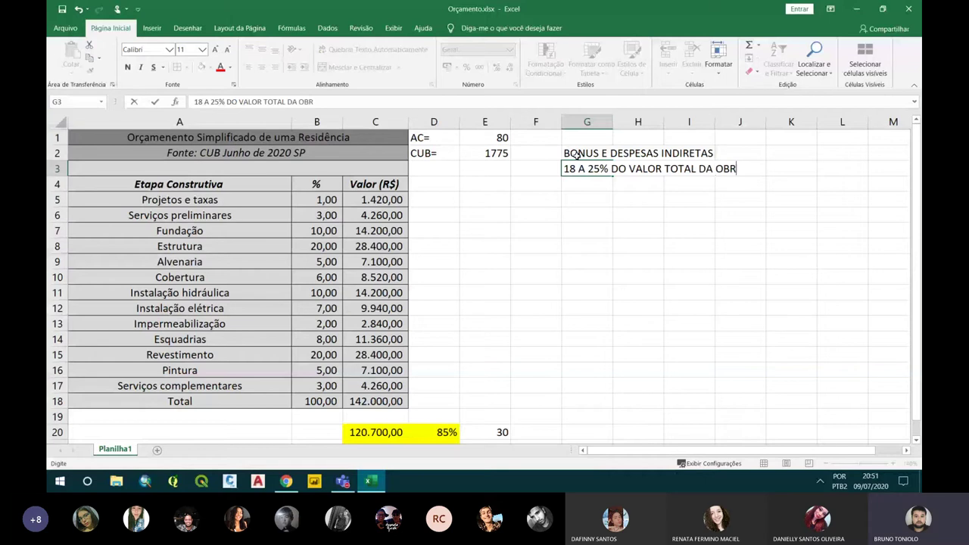
key(Return)
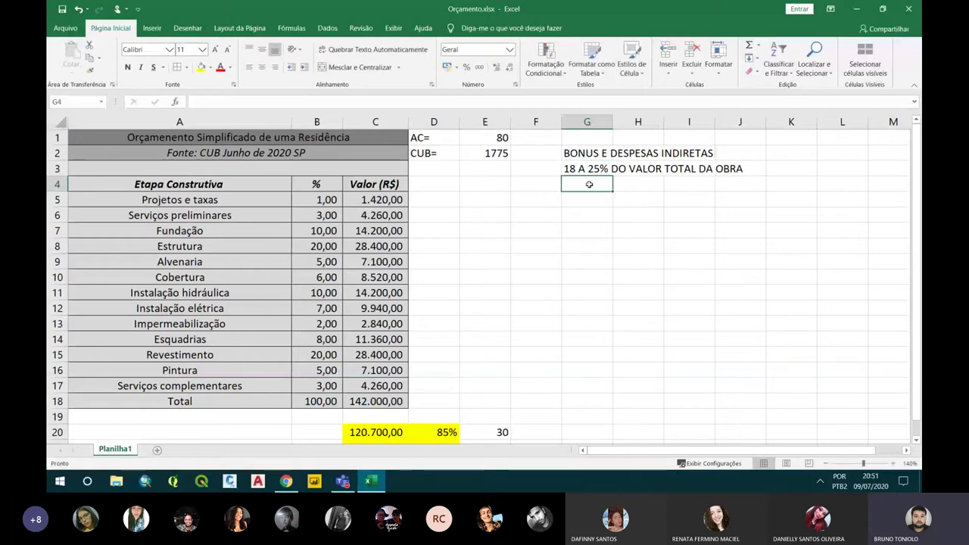
- Enter the definition BDI = LUCRO + DESPESAS INDIRETAS in cell G6
click(579, 218)
text(BDI = )
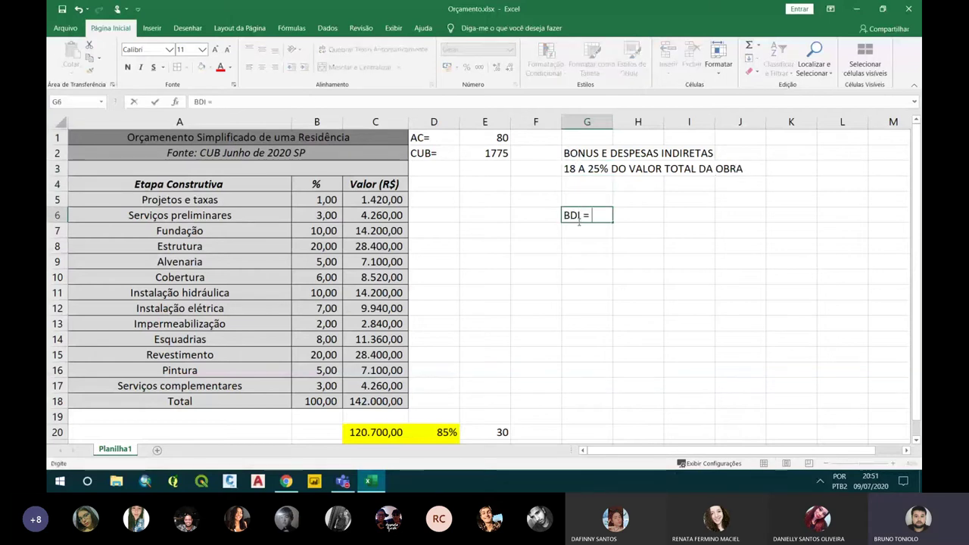
text(LUCRO)
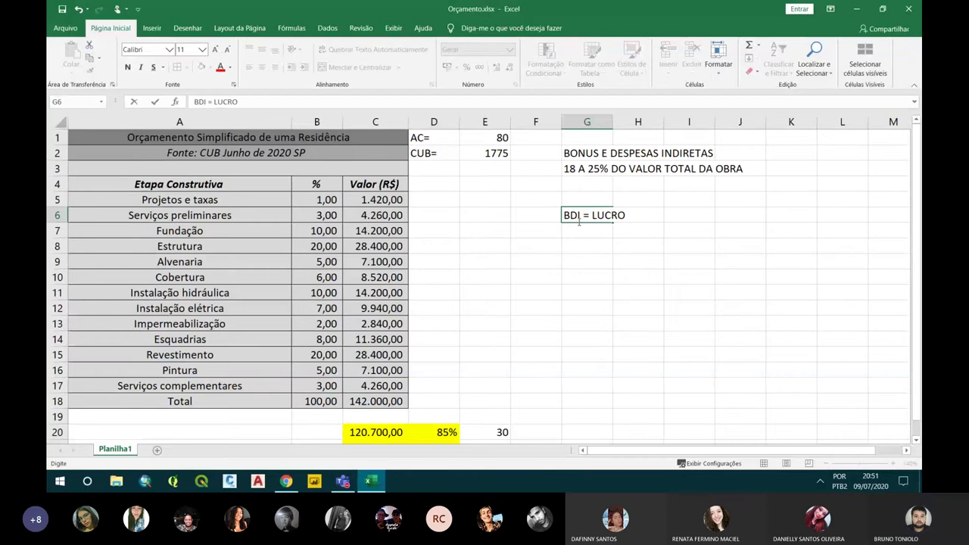
text( + DESPE)
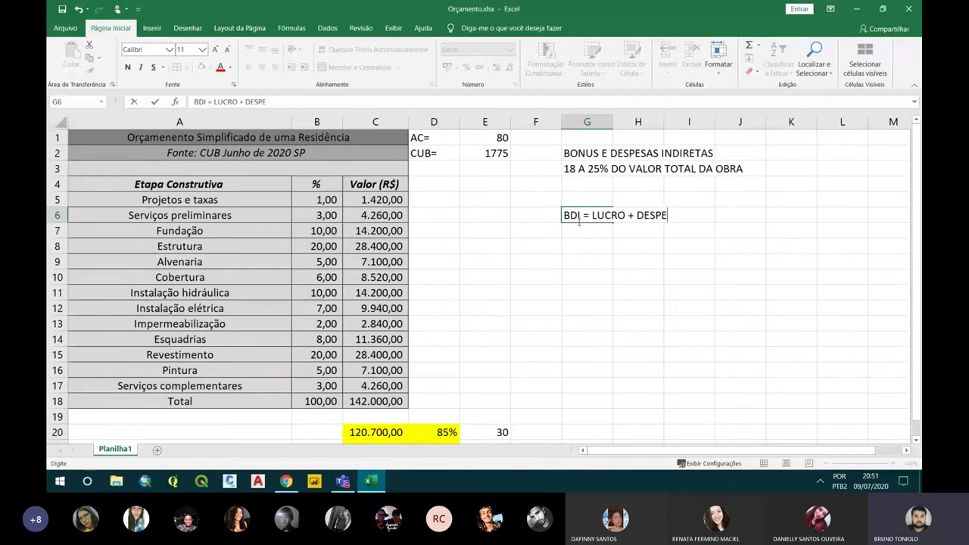
text(SAS INDRE)
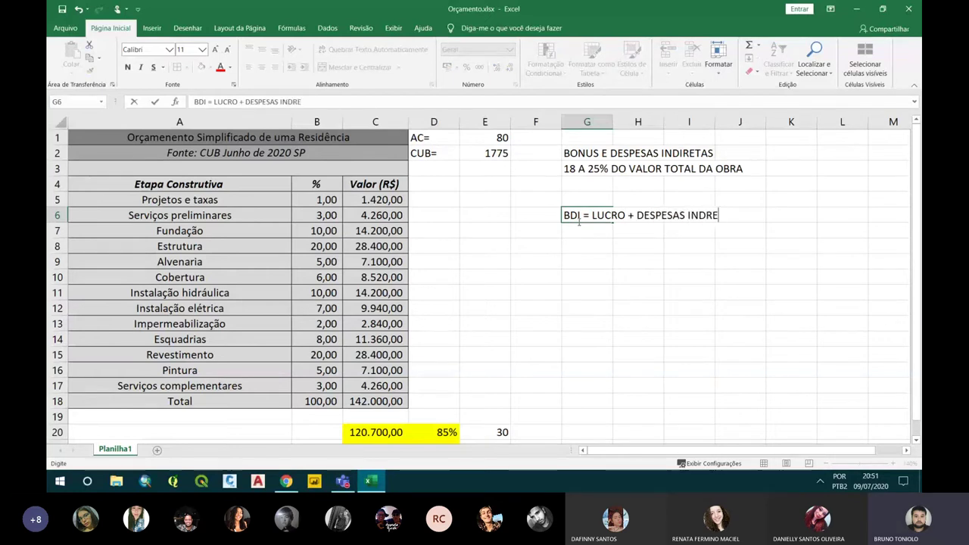
key(BackSpace)
key(BackSpace)
text(IRETAAS)
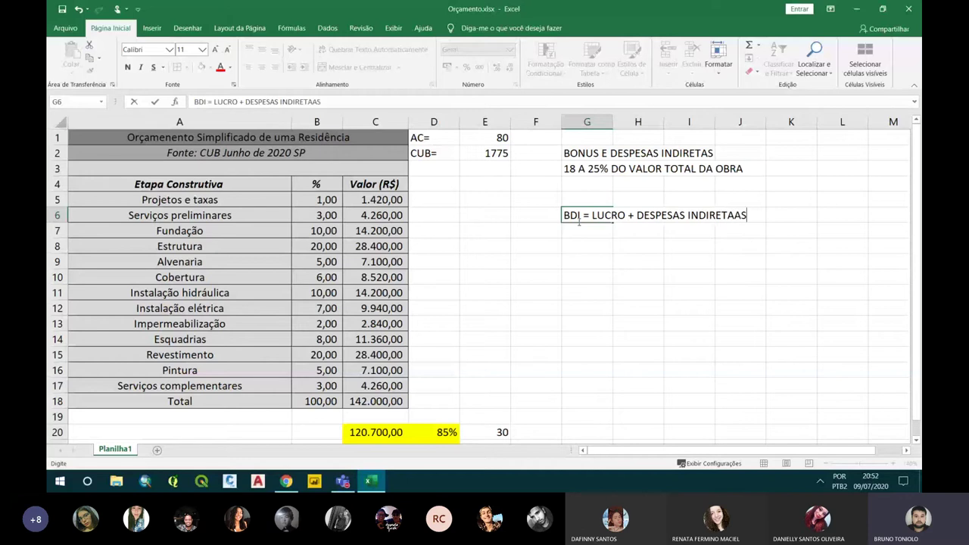
key(BackSpace)
key(BackSpace)
text(S)
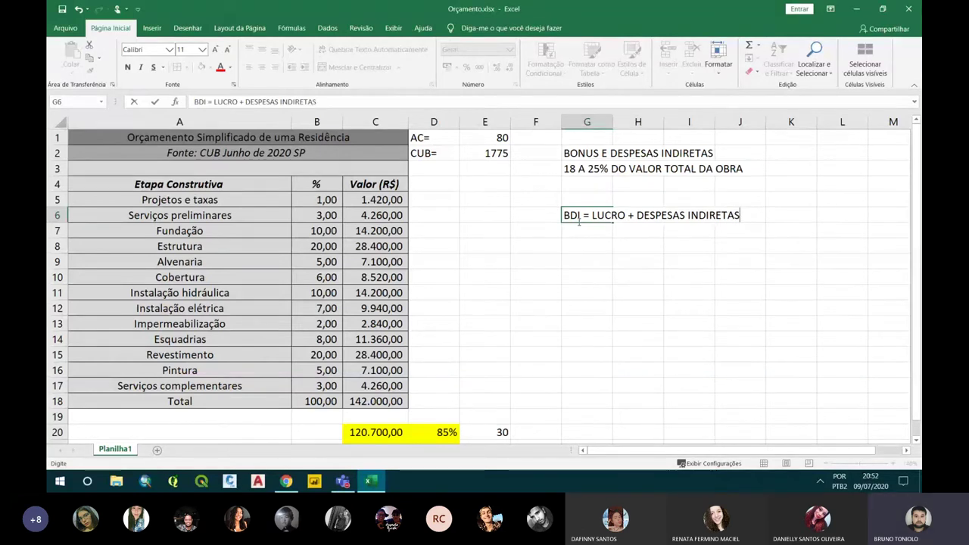
key(Return)
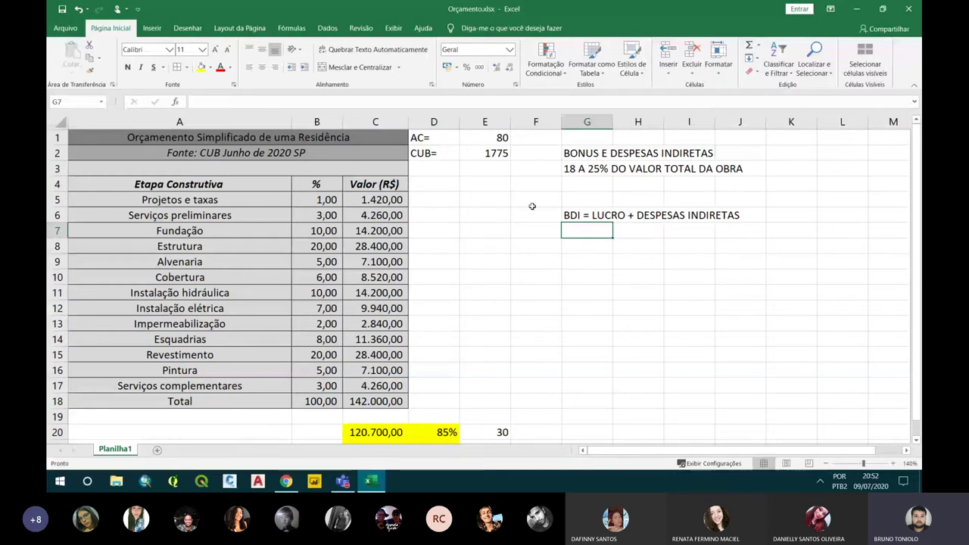
key(Up)
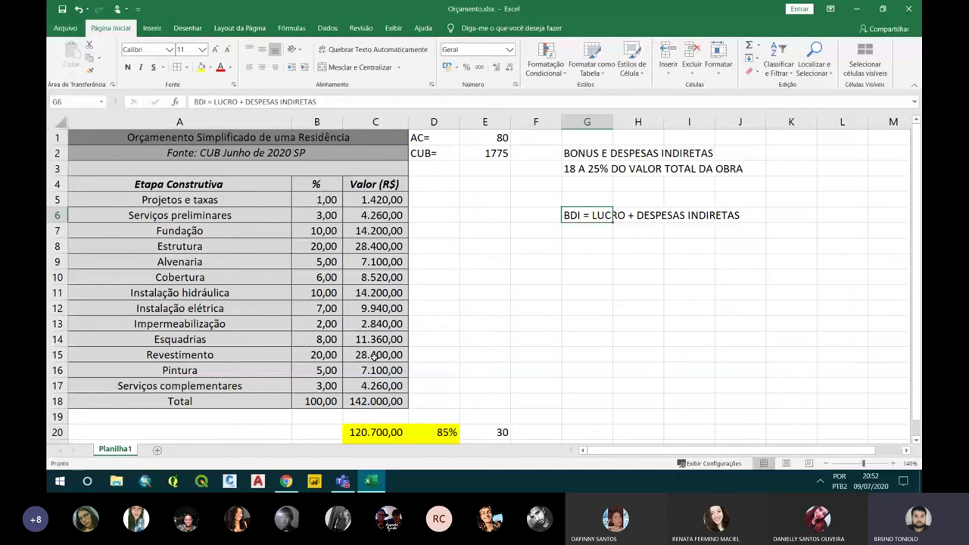
- Label a new row below the budget total as BDI (20%) in cell A19
scroll(472, 244, down, 1)
scroll(473, 180, up, 1)
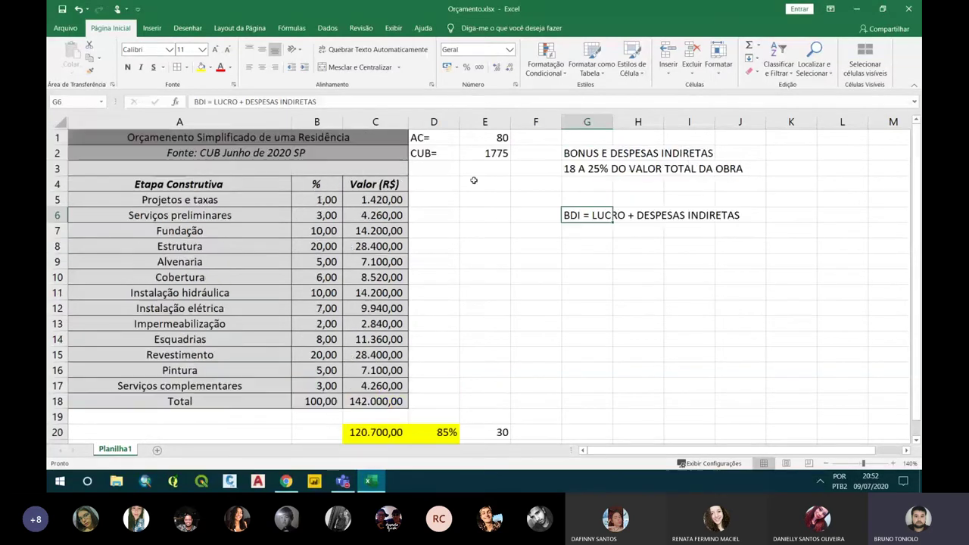
click(203, 417)
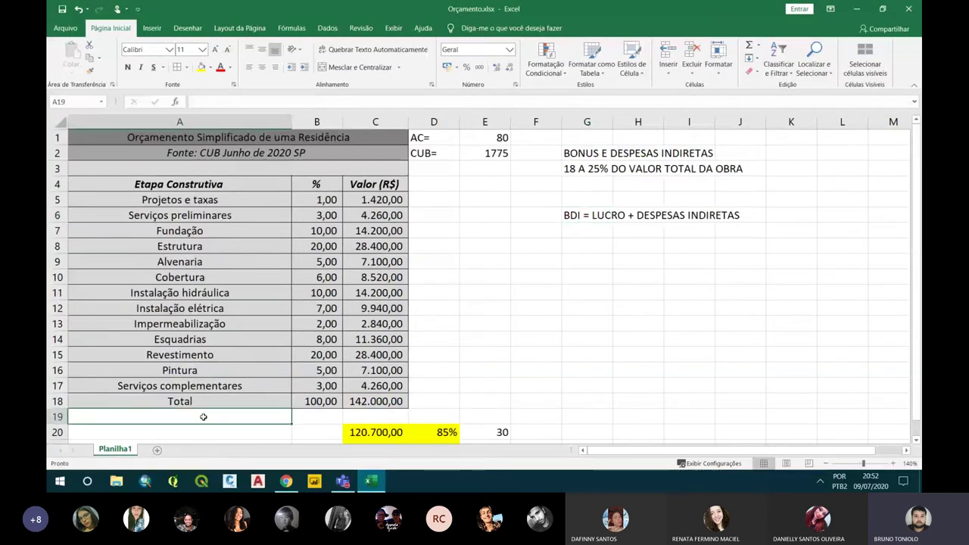
text(BDDI)
key(Return)
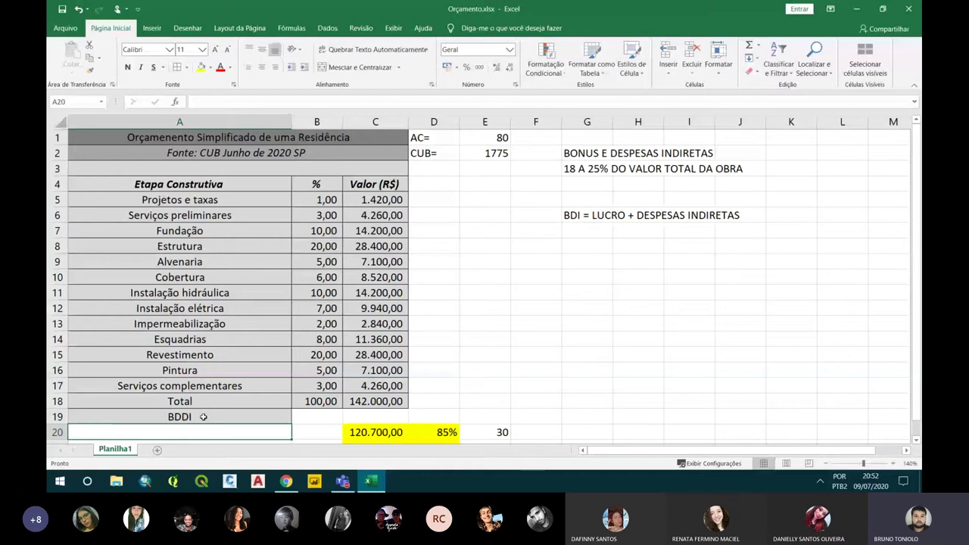
click(203, 416)
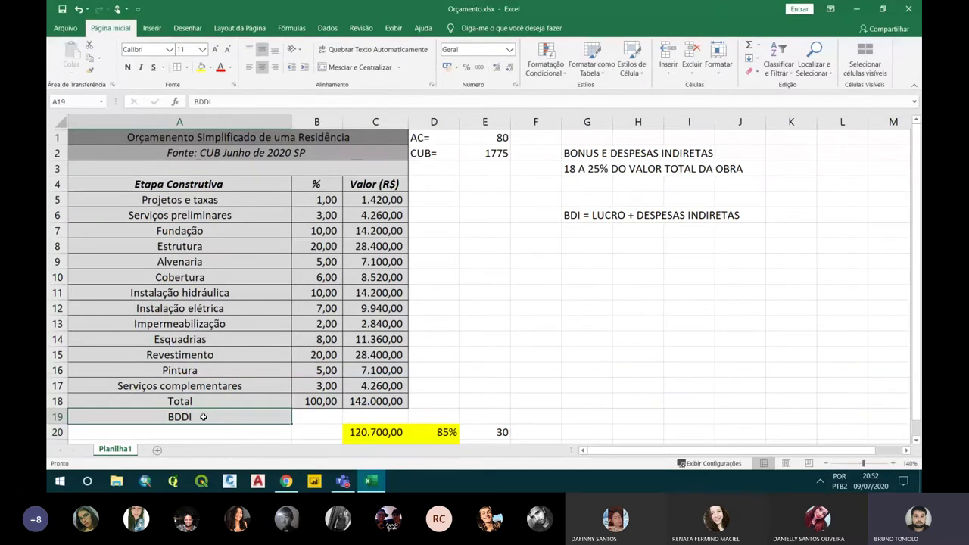
text(BDI)
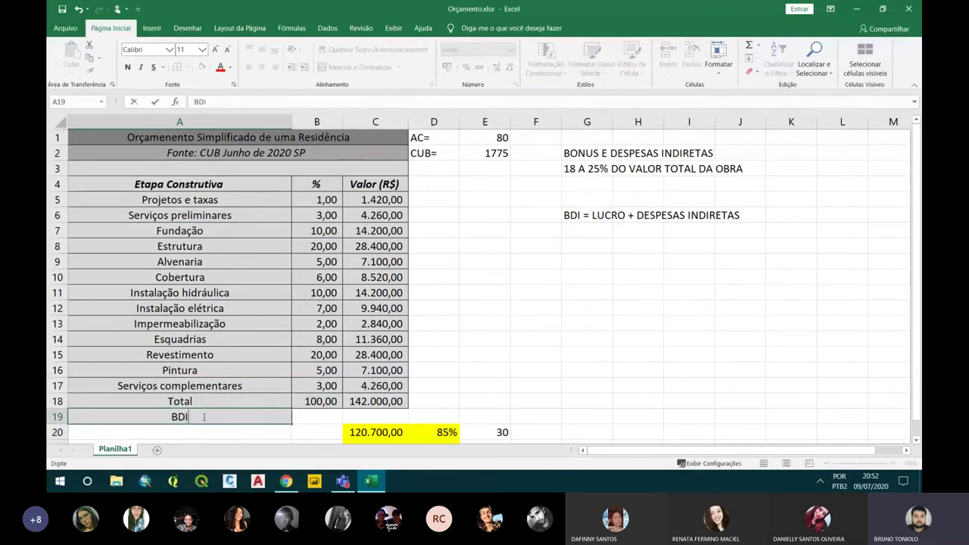
text( ()
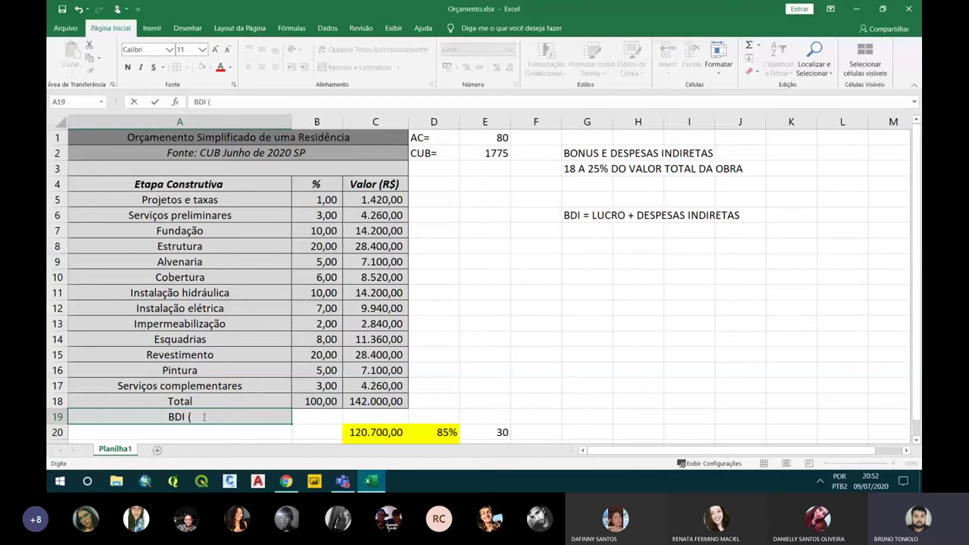
text(20%))
key(Return)
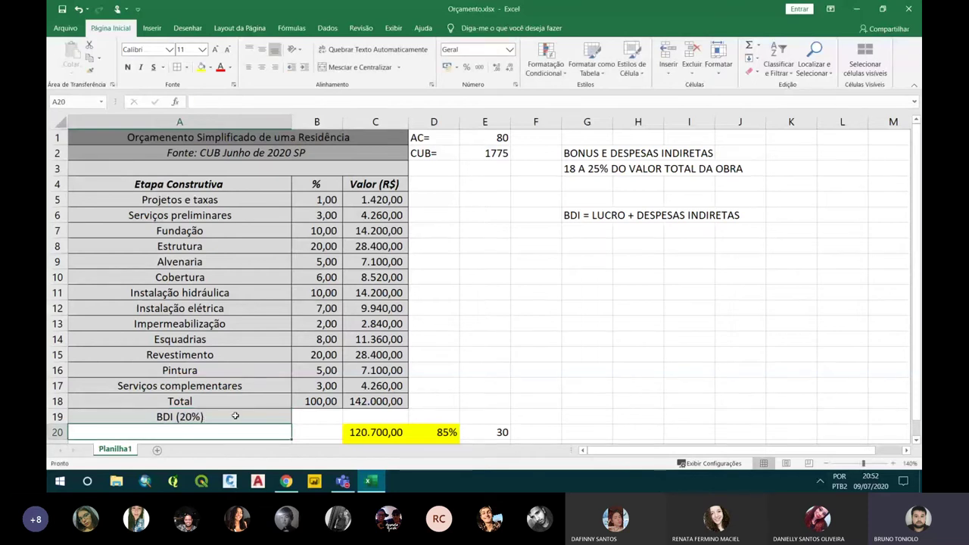
- Try calculating the BDI value in cell C19 with the formula =C18*1,2
scroll(273, 401, down, 1)
click(322, 372)
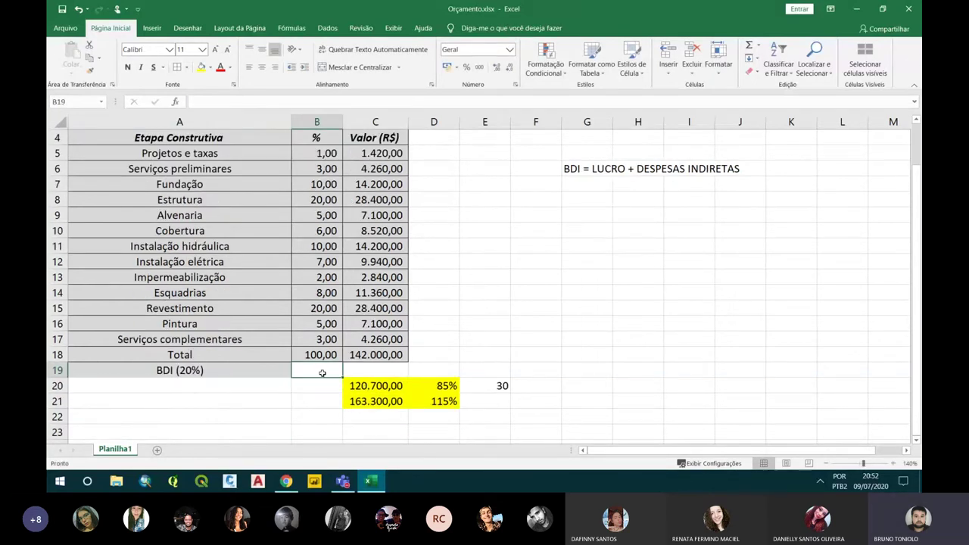
click(360, 372)
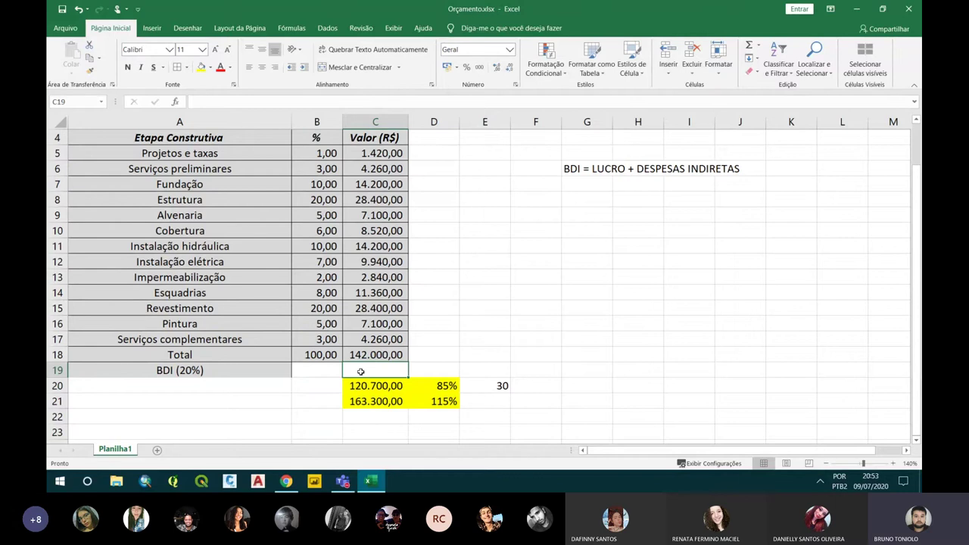
text(=)
click(359, 354)
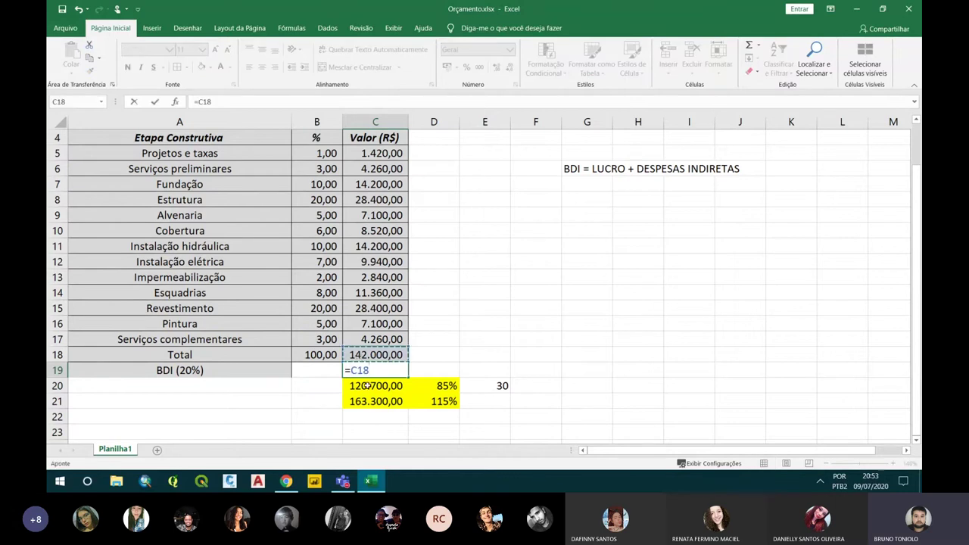
text(*1,2)
key(Return)
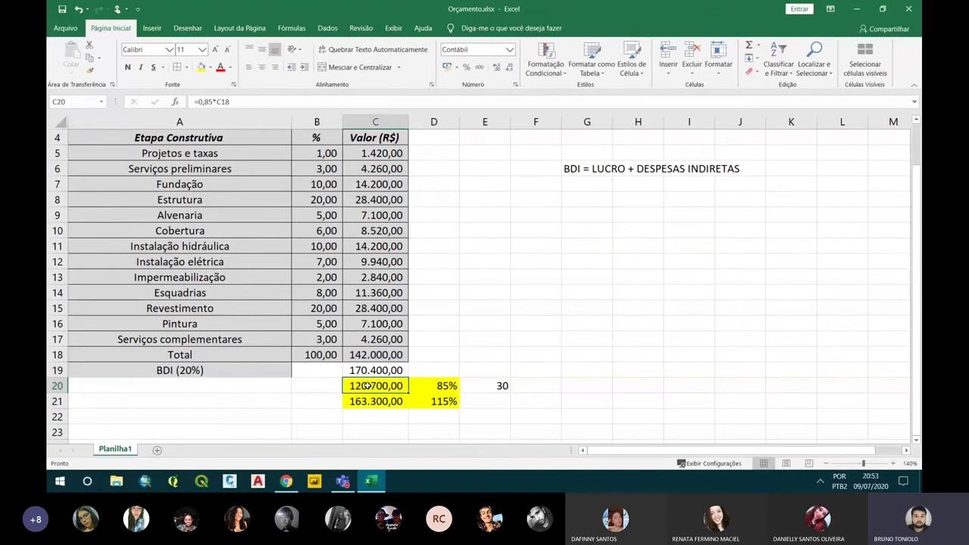
- Calculate the BDI amount in cell C19 with the formula =C18*0,2
click(371, 371)
text(=)
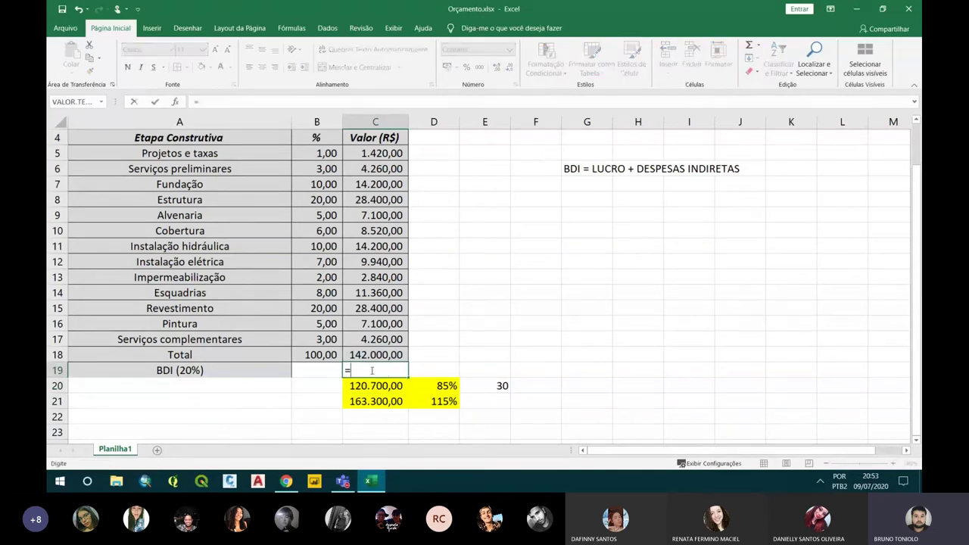
click(376, 356)
text(*0)
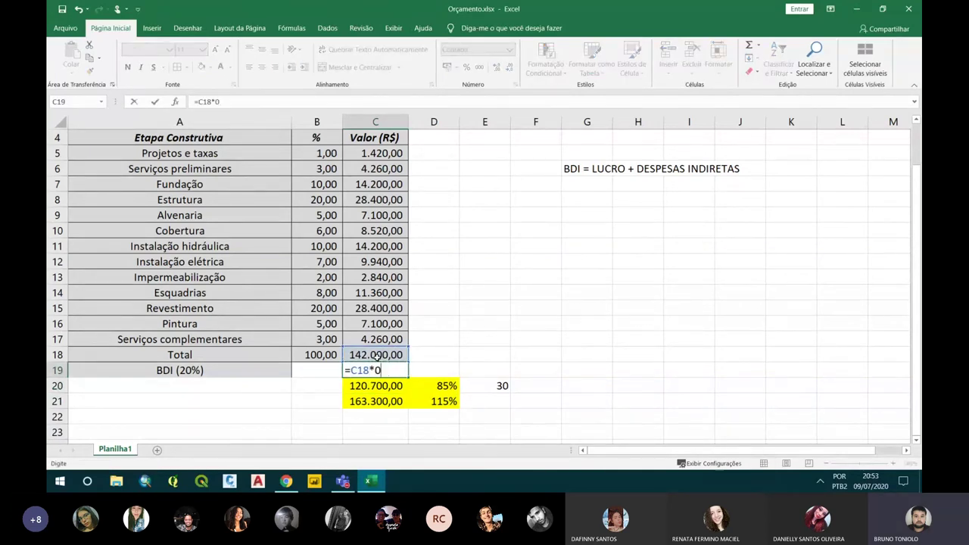
text(,2)
key(Return)
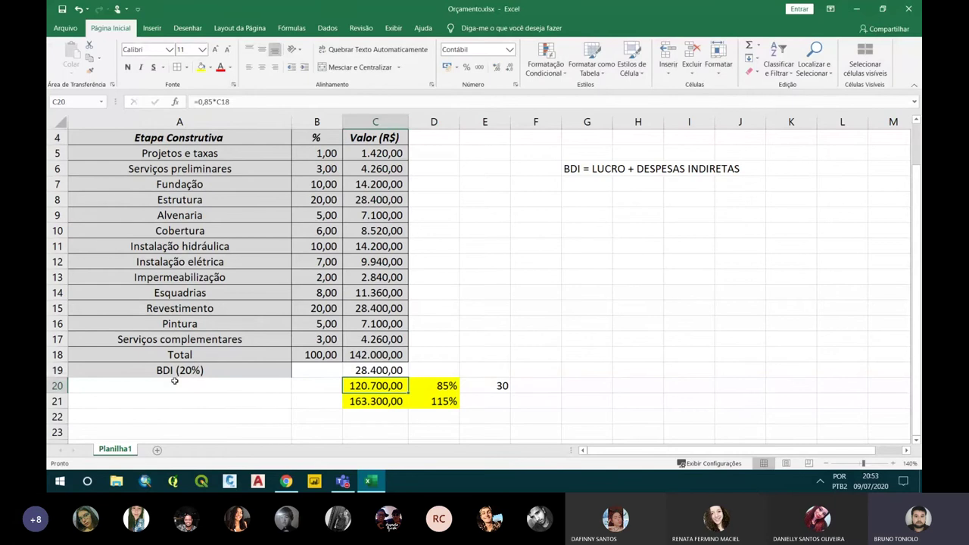
- Format the BDI row in cells A19:C19 in bold with cell borders
click(152, 369)
drag(152, 369, 375, 370)
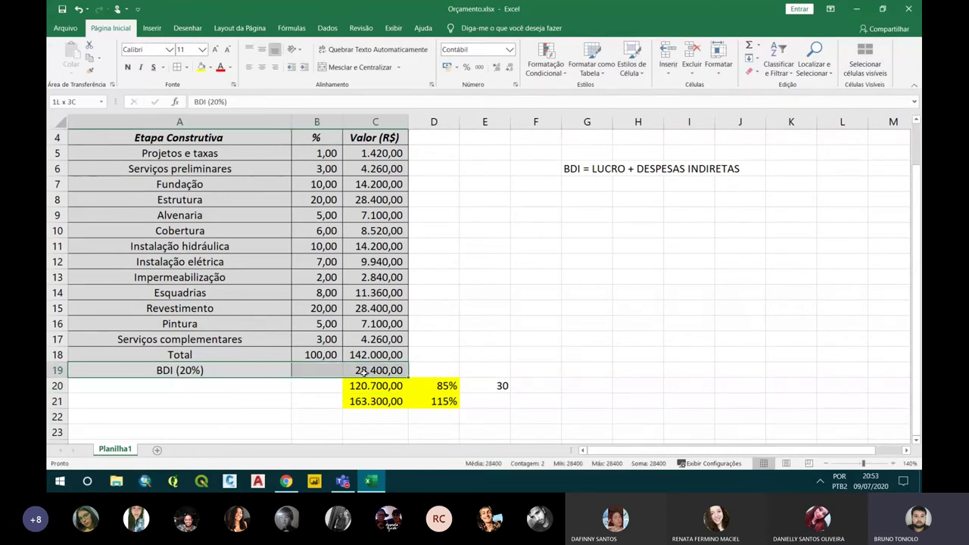
click(127, 67)
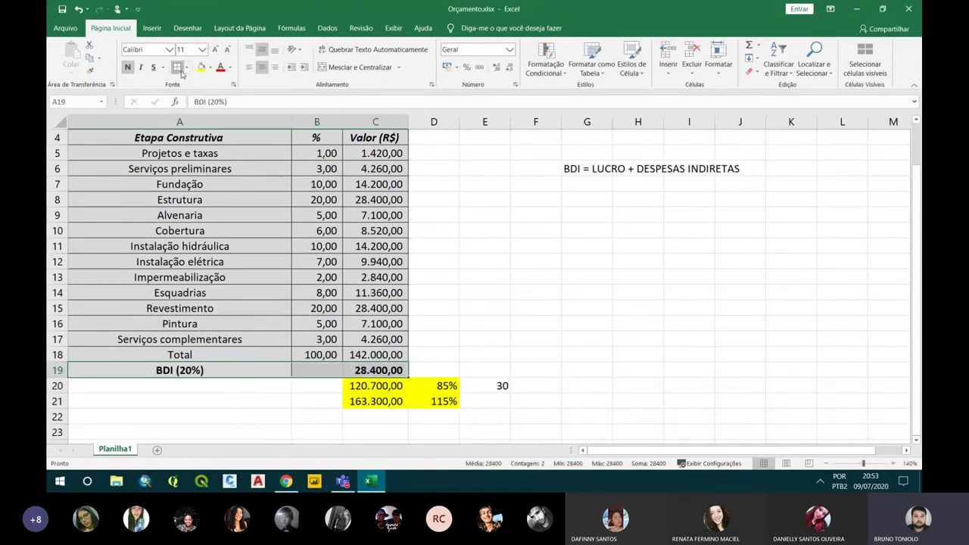
- Merge and center the BDI (20%) label across cells A19:B19
click(287, 368)
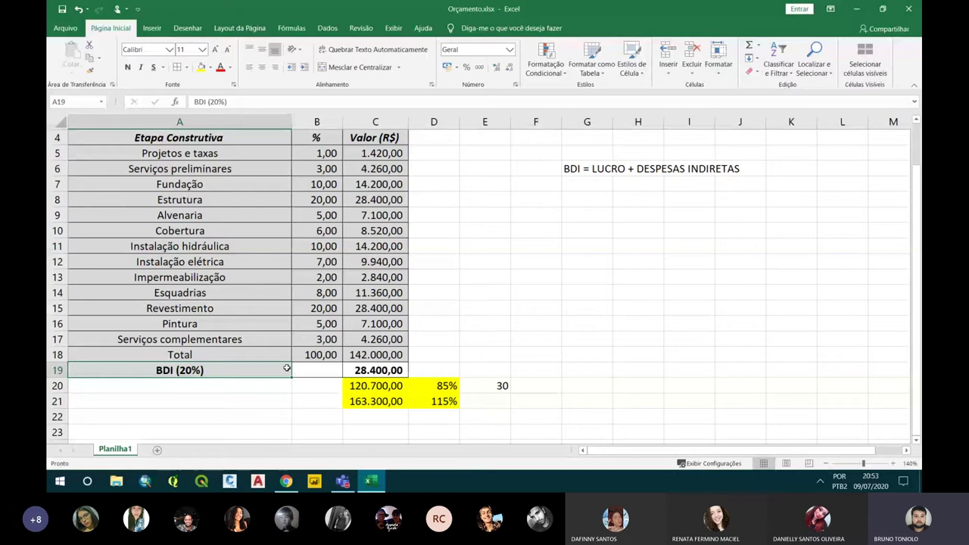
drag(287, 367, 317, 370)
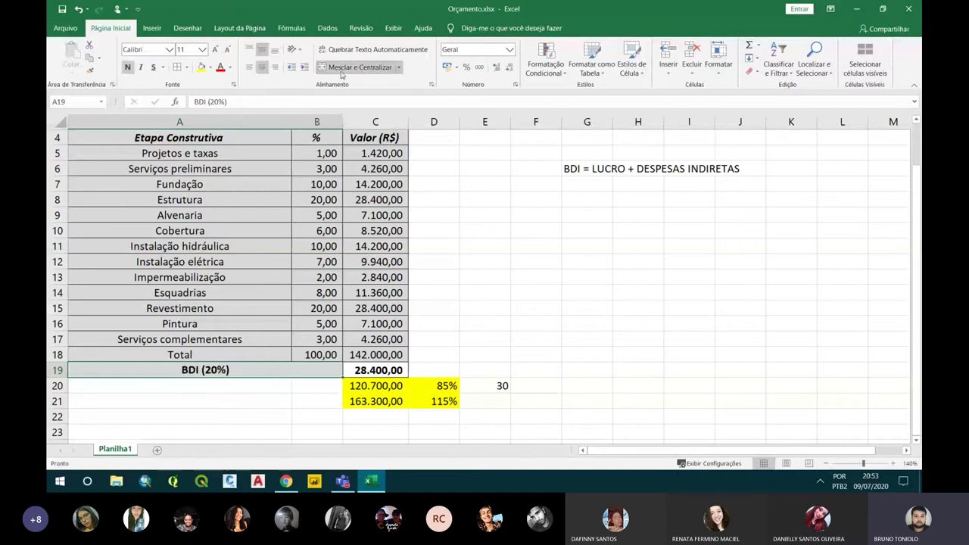
click(304, 390)
click(289, 366)
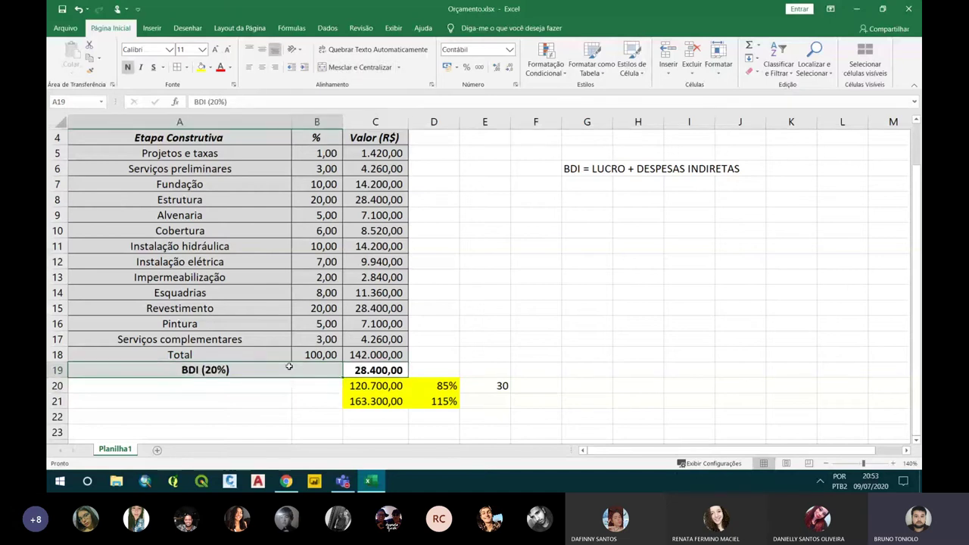
- Examine the BDI (20%) row and its amount in relation to the budget total and the construction stages
scroll(337, 334, up, 1)
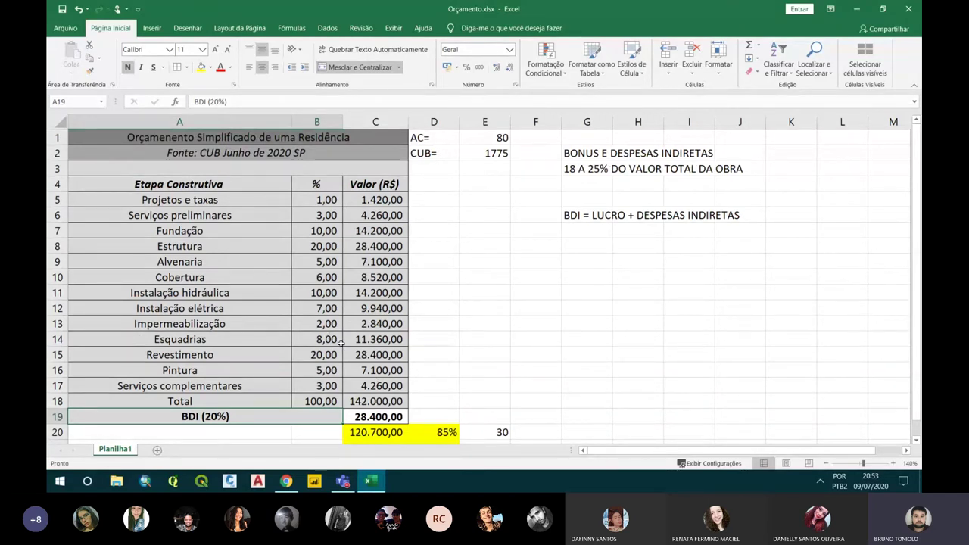
key(Tab)
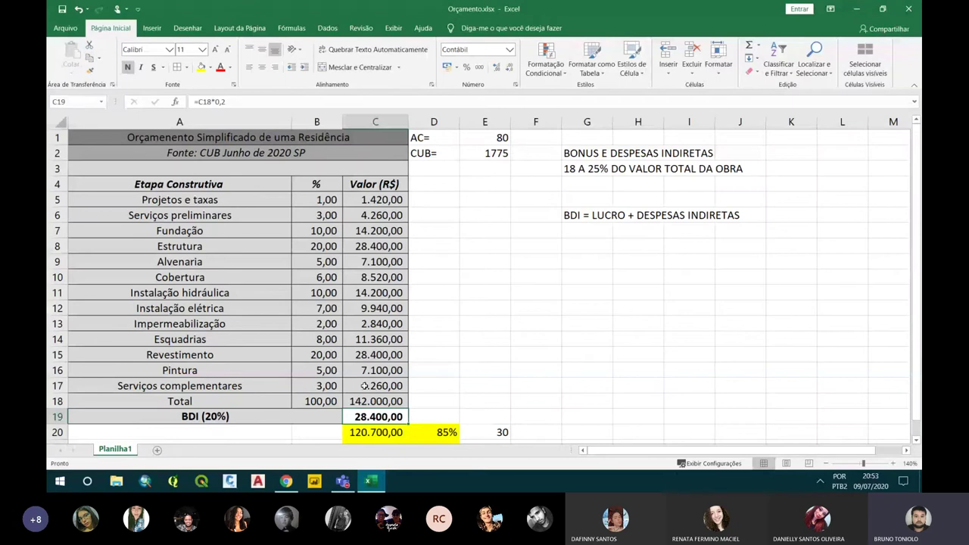
click(337, 417)
click(346, 417)
drag(337, 417, 363, 413)
scroll(361, 393, down, 1)
scroll(366, 370, up, 1)
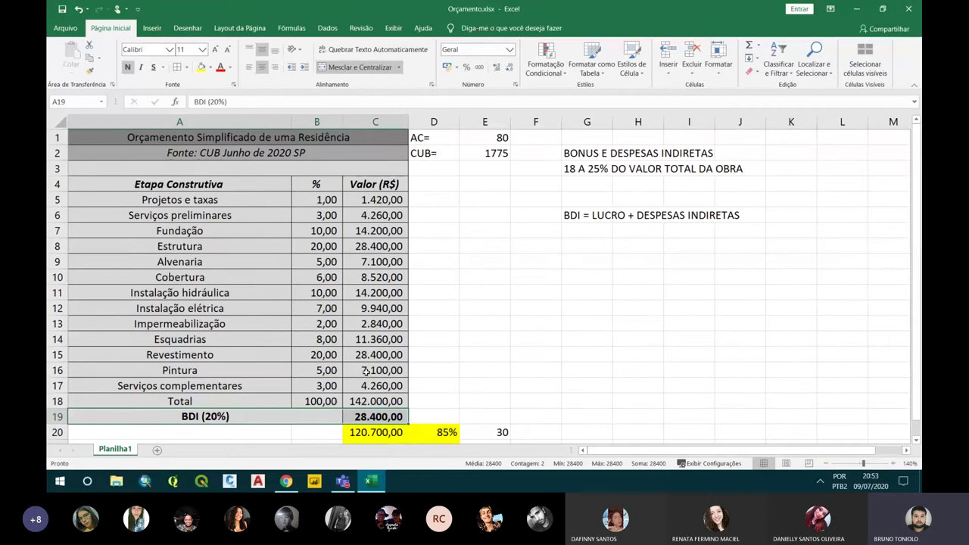
click(363, 354)
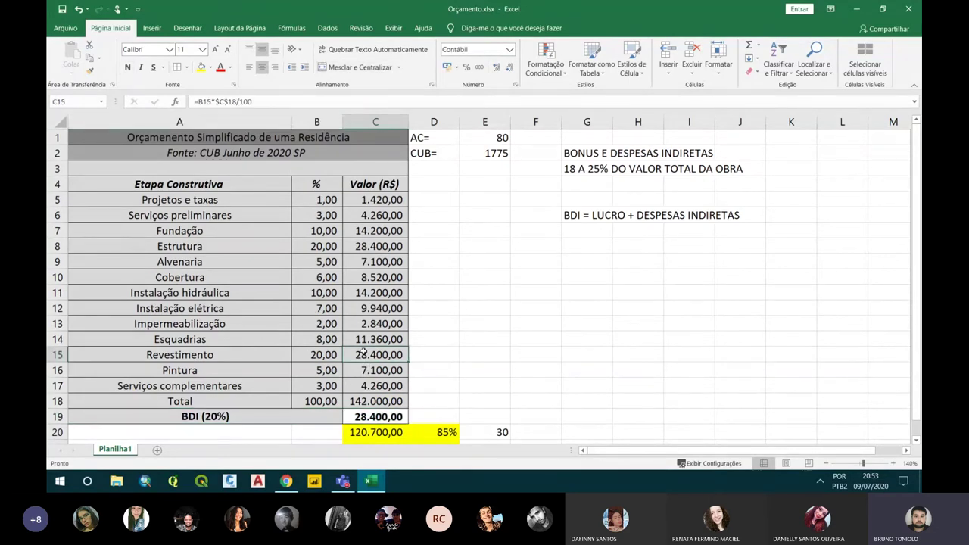
drag(302, 414, 384, 414)
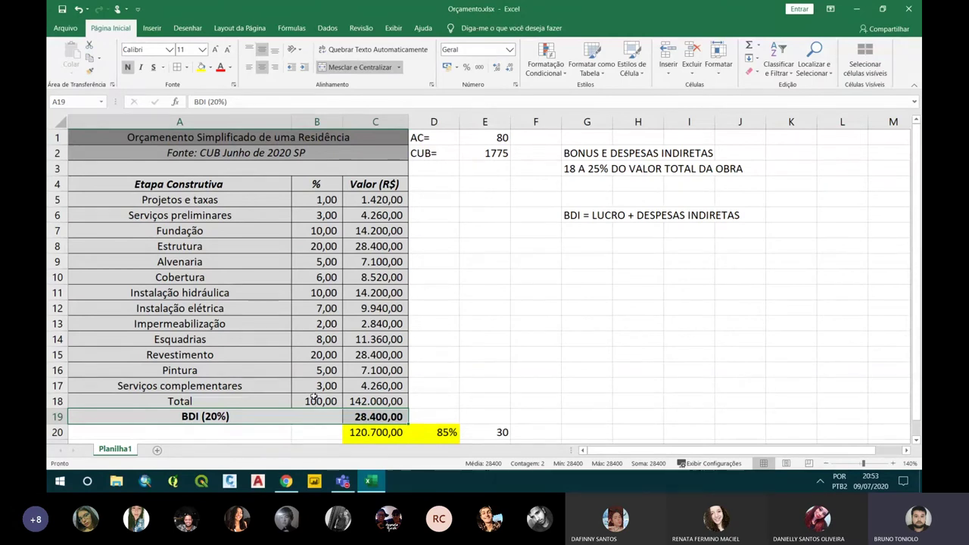
drag(349, 417, 307, 417)
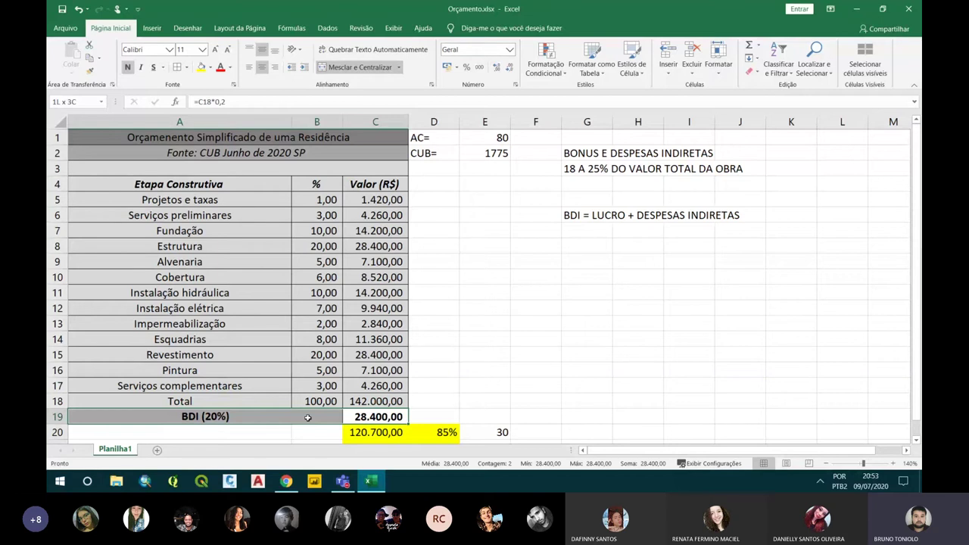
drag(307, 417, 307, 417)
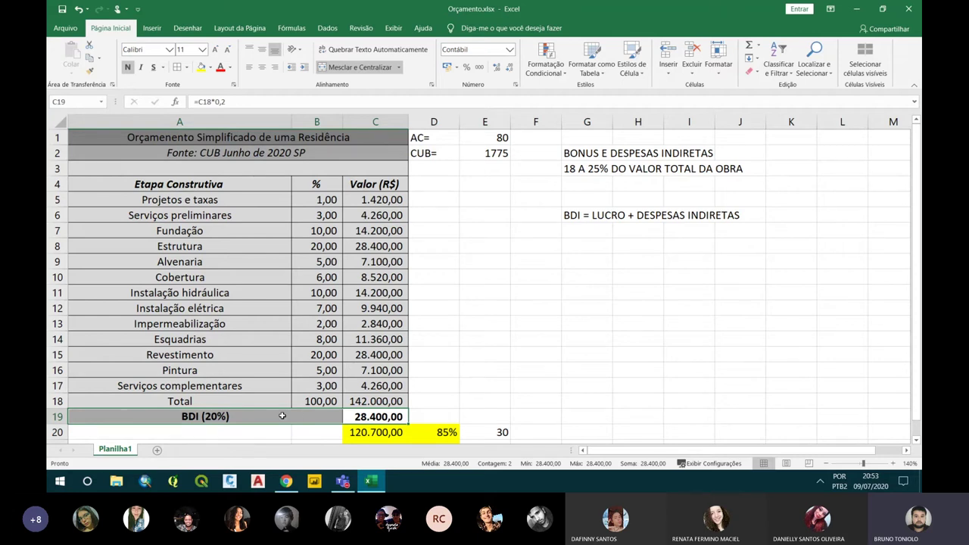
scroll(318, 378, down, 1)
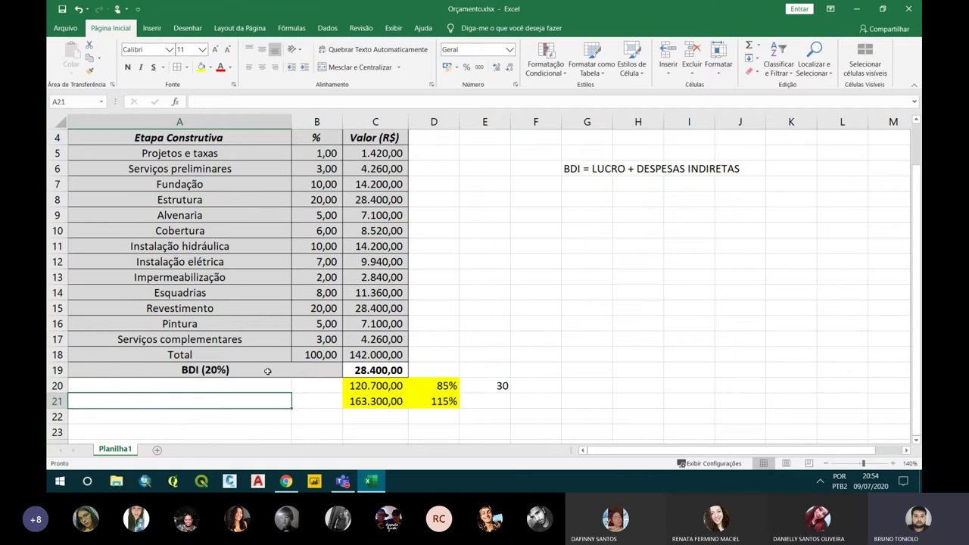
click(321, 372)
click(356, 371)
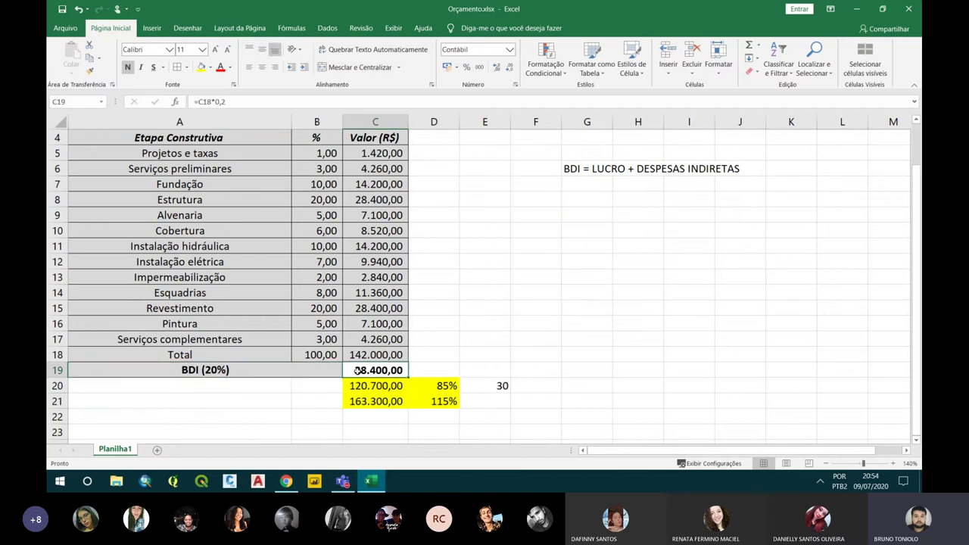
scroll(358, 380, up, 1)
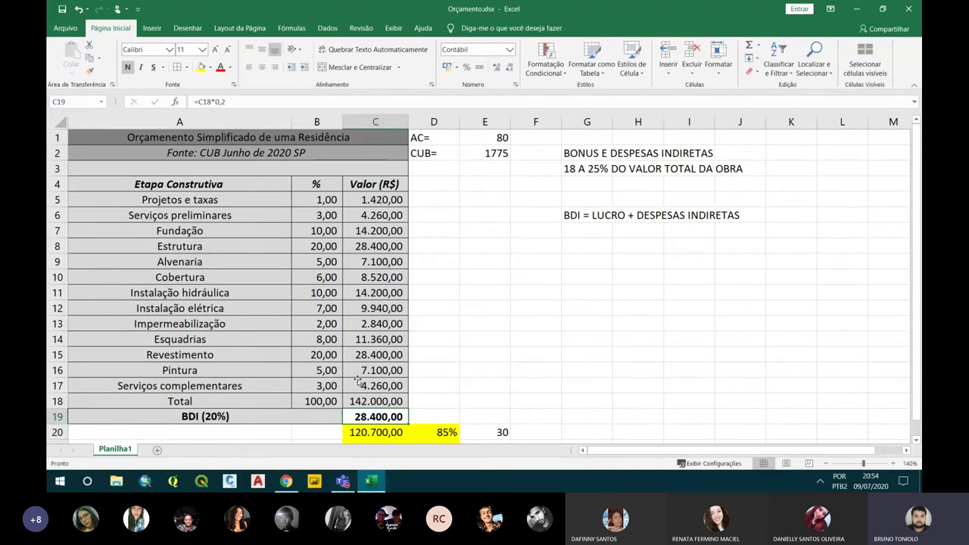
click(220, 416)
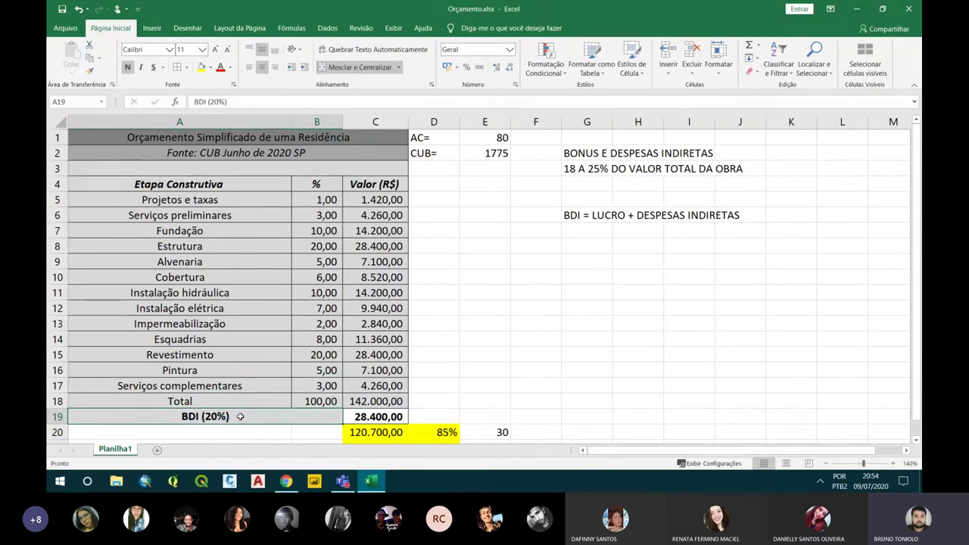
key(Right)
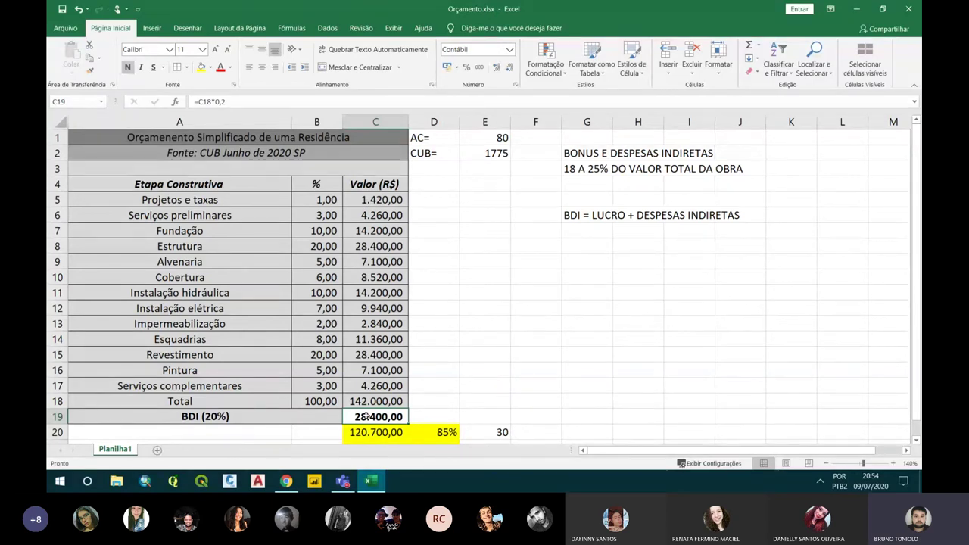
scroll(227, 237, down, 1)
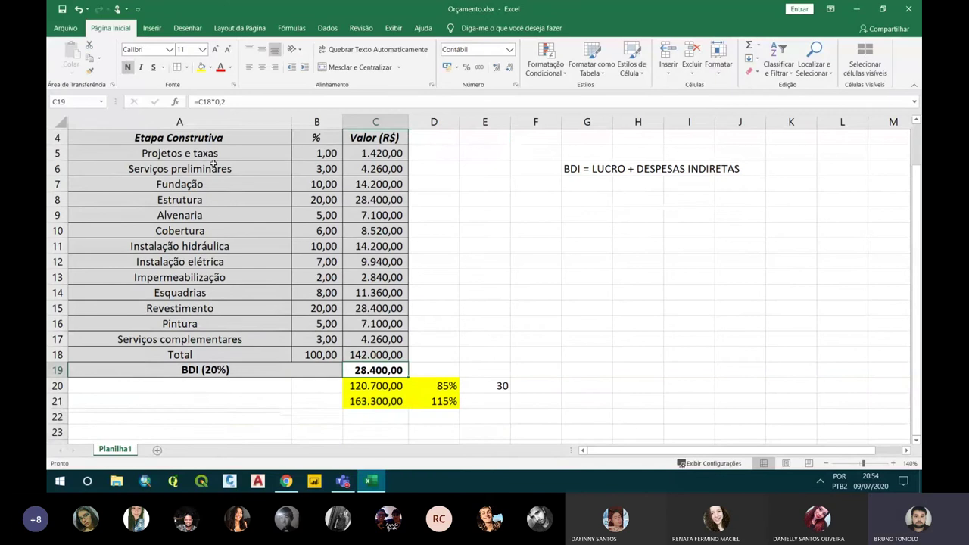
scroll(214, 164, up, 1)
click(420, 185)
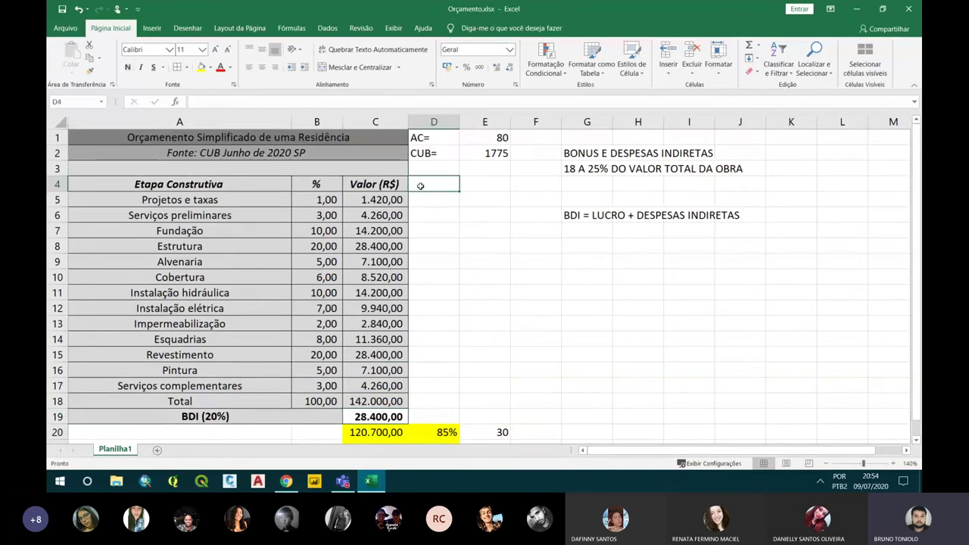
text(=vlo)
key(BackSpace)
key(BackSpace)
key(BackSpace)
key(BackSpace)
text(v)
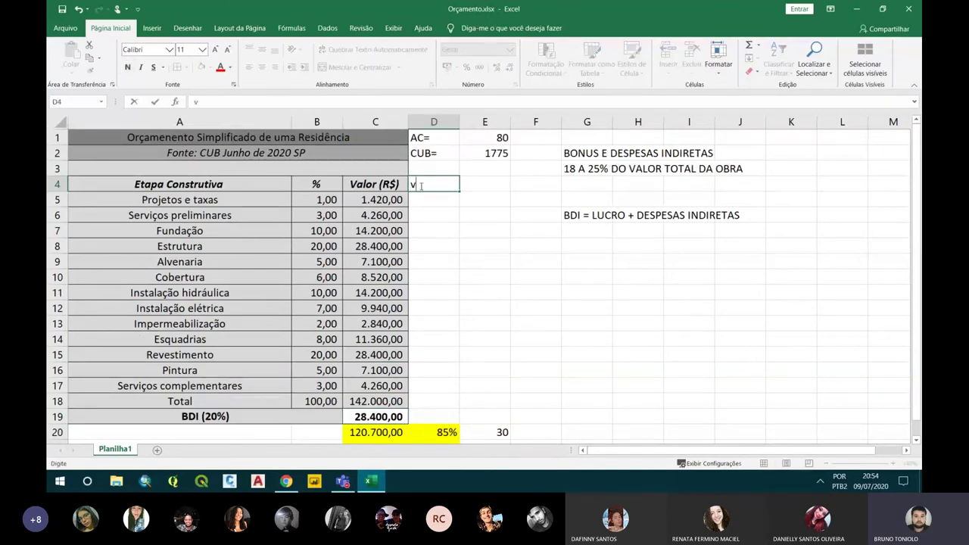
key(BackSpace)
text(=vl)
key(BackSpace)
key(BackSpace)
key(Escape)
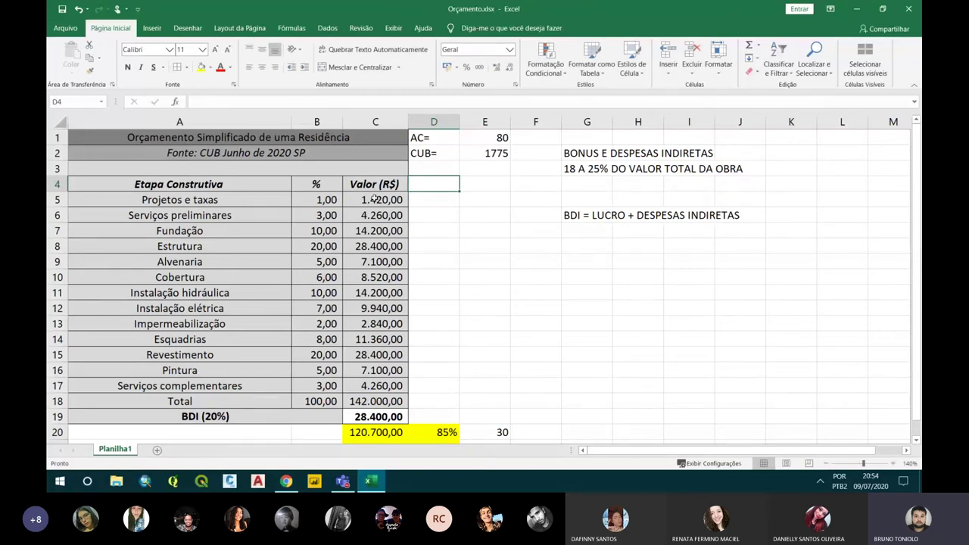
- Add a new column heading, Valor para o cliente, in cell D4 beside the Valor (R$) column
click(358, 402)
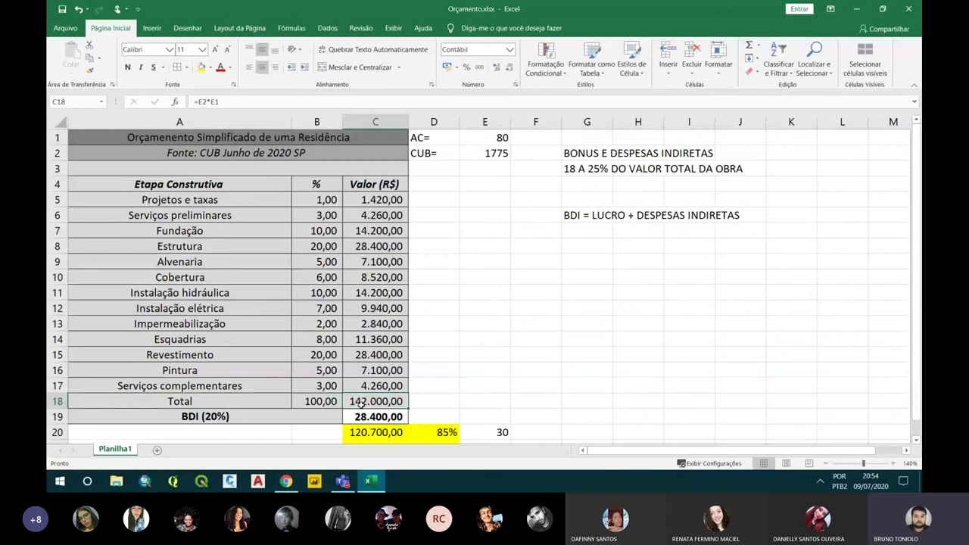
click(424, 184)
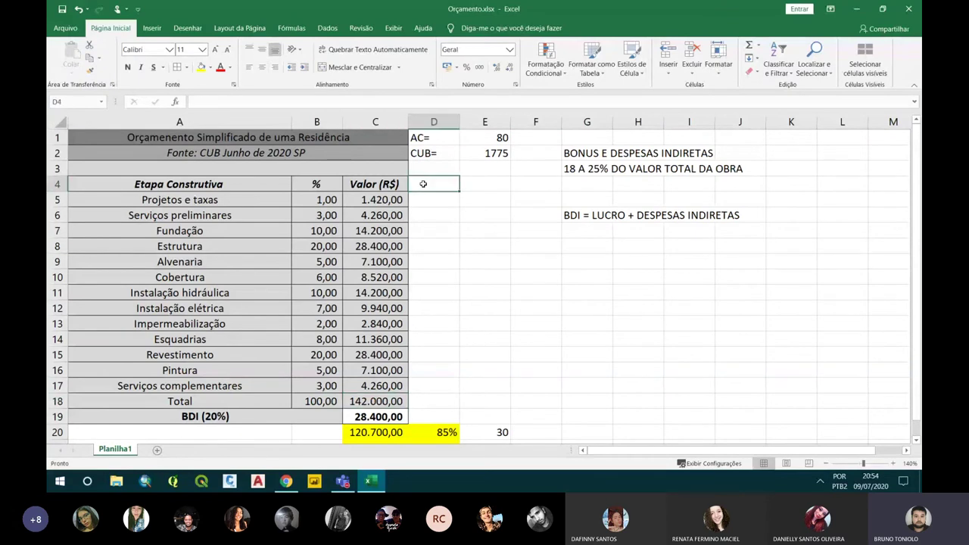
text(Val)
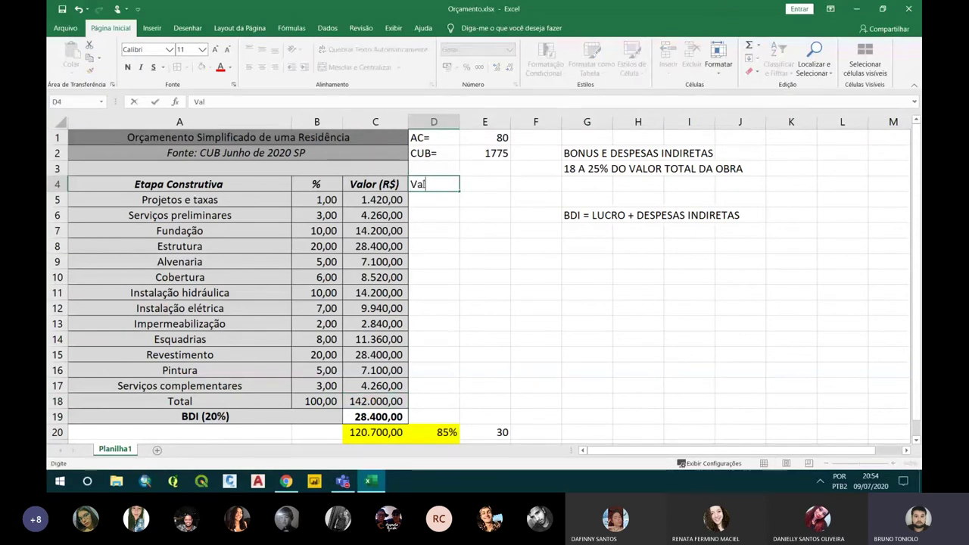
text(or para o )
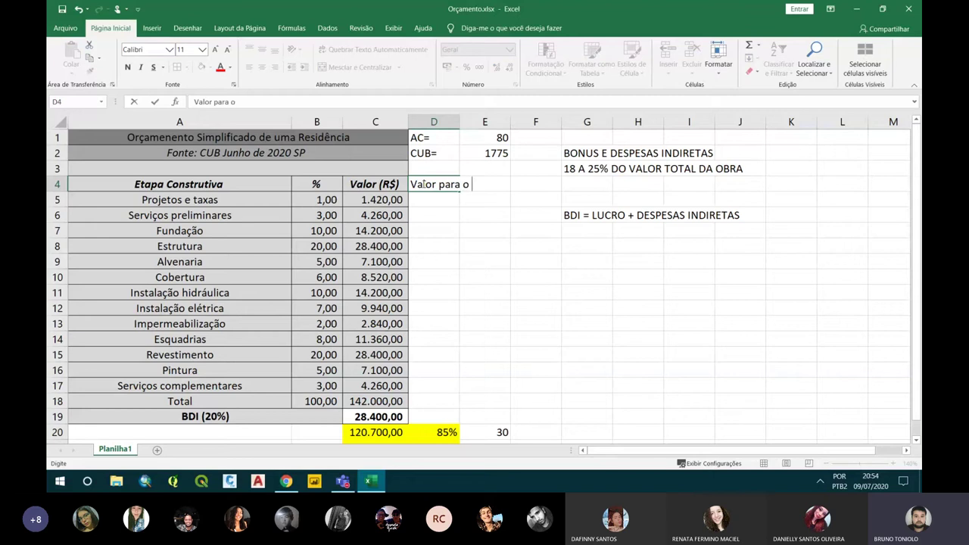
text(cliente)
key(Return)
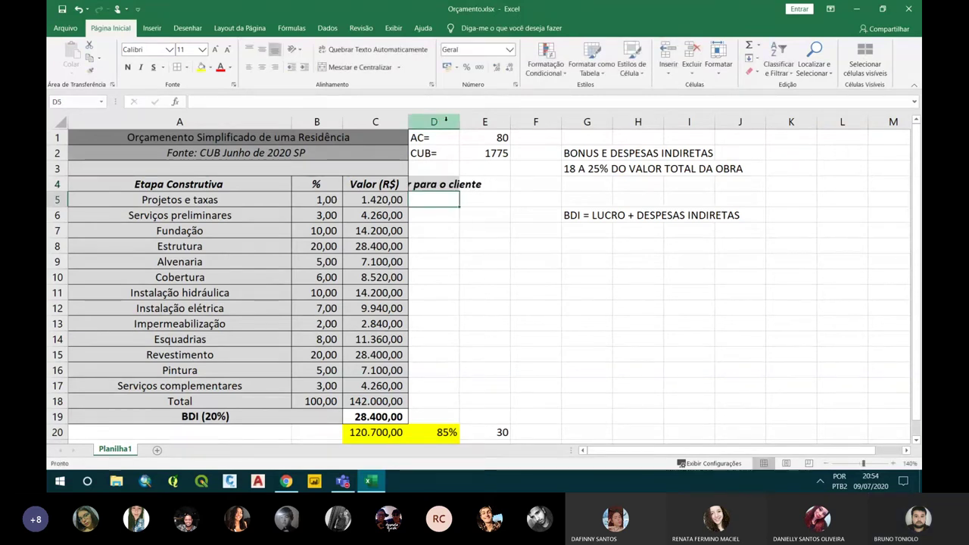
- Make row 4 slightly taller and extend the D4 heading to read Valor para o cliente (R$)
drag(57, 193, 57, 195)
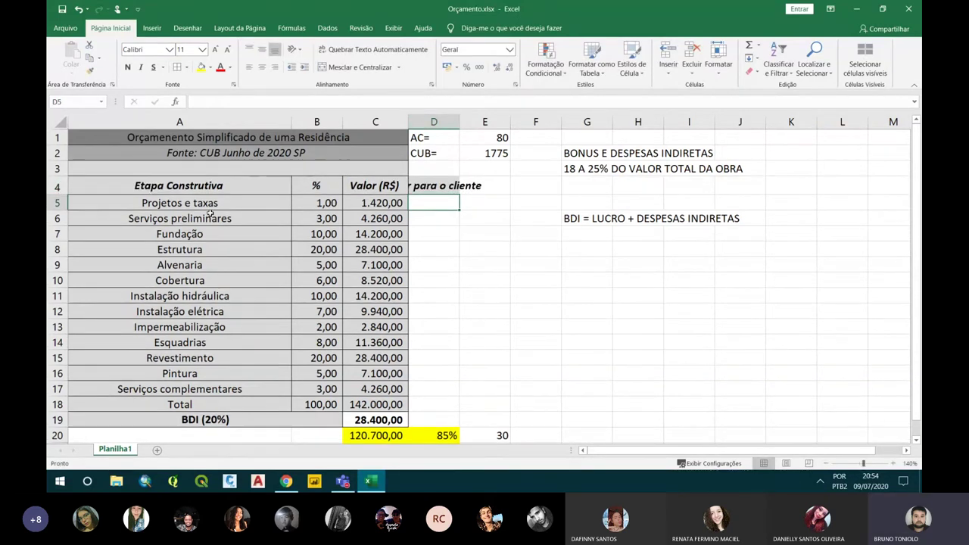
click(434, 187)
click(287, 102)
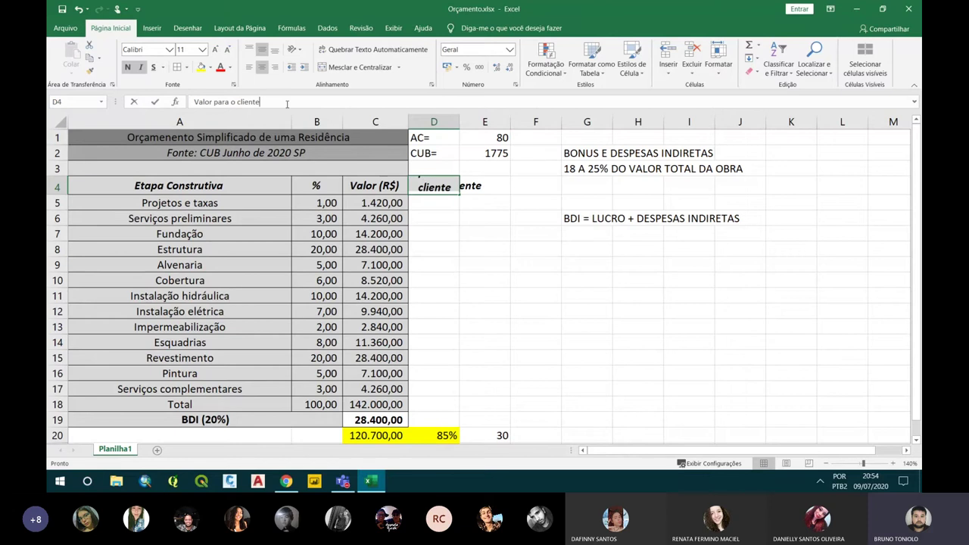
text((R)
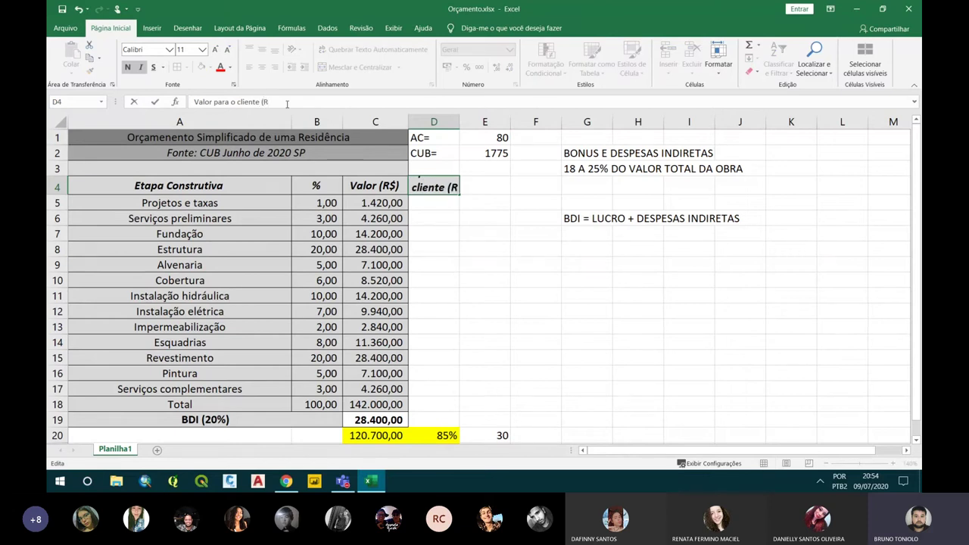
text($))
key(Return)
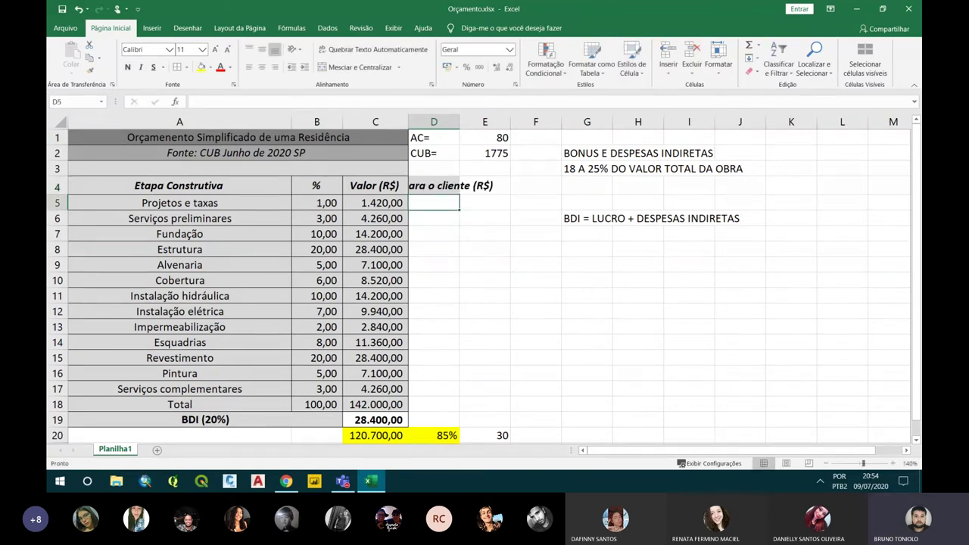
- Increase the height of header row 4, wrap the text in C4:D4, and autofit column D to its heading
drag(57, 194, 56, 205)
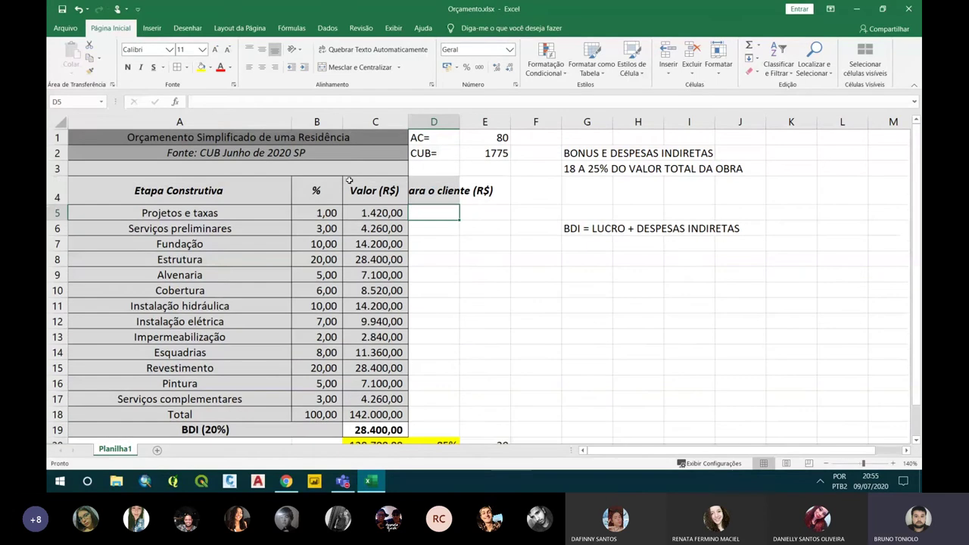
drag(349, 179, 431, 190)
click(356, 50)
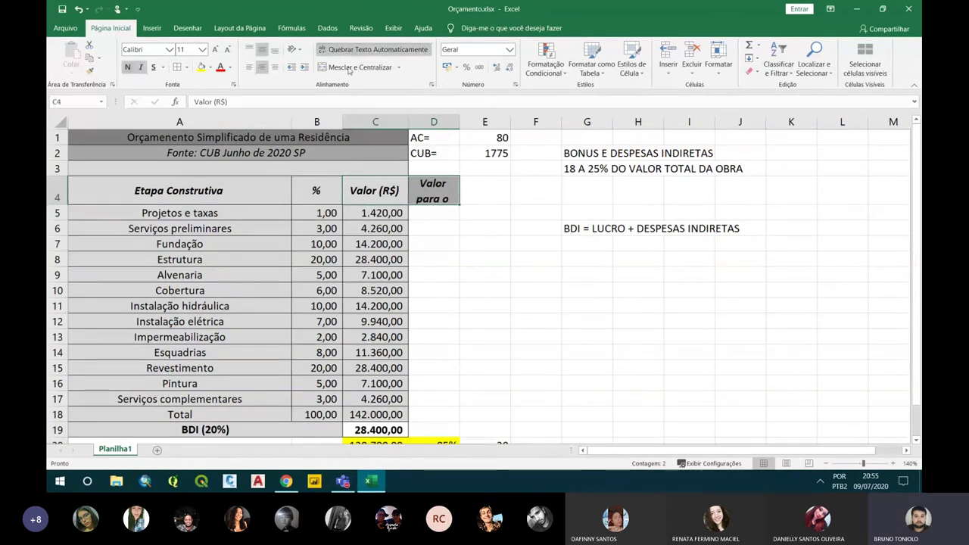
double_click(460, 122)
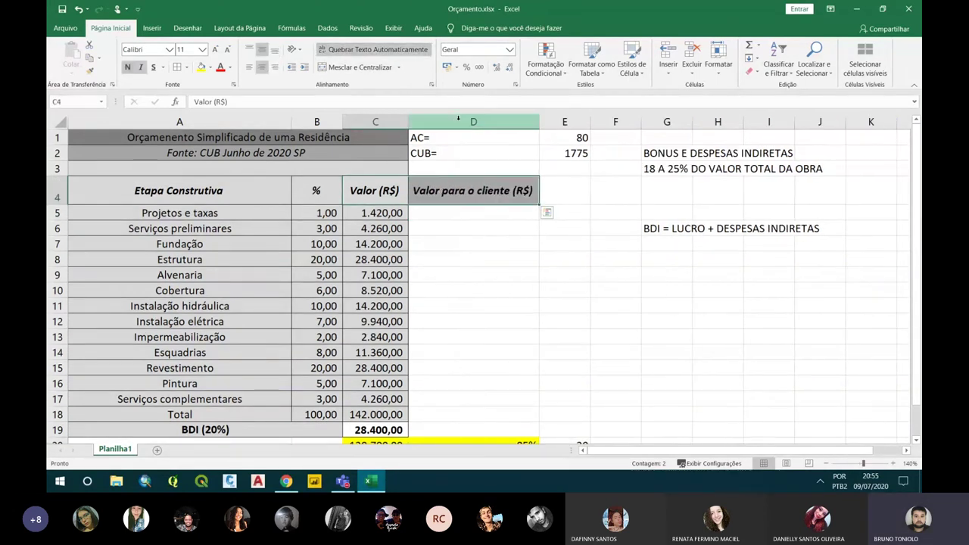
click(453, 253)
click(452, 208)
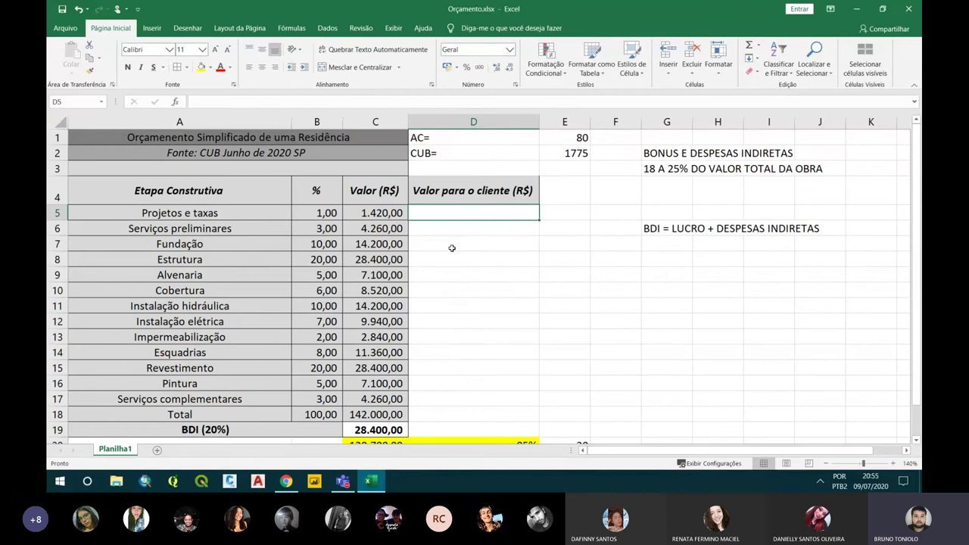
- Count the construction stages in A5:A17 and divide the BDI amount among them with =C19/13 in cell D24
scroll(452, 249, down, 1)
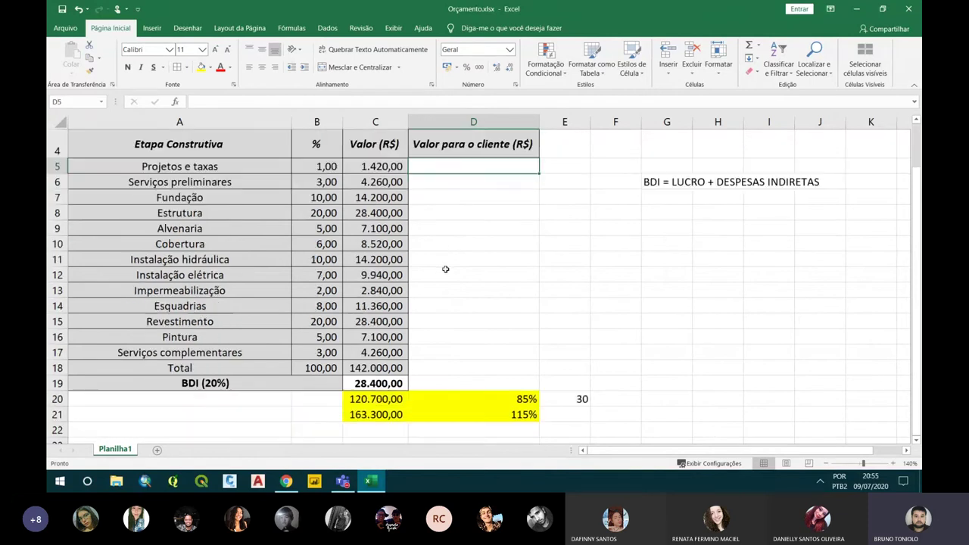
click(378, 383)
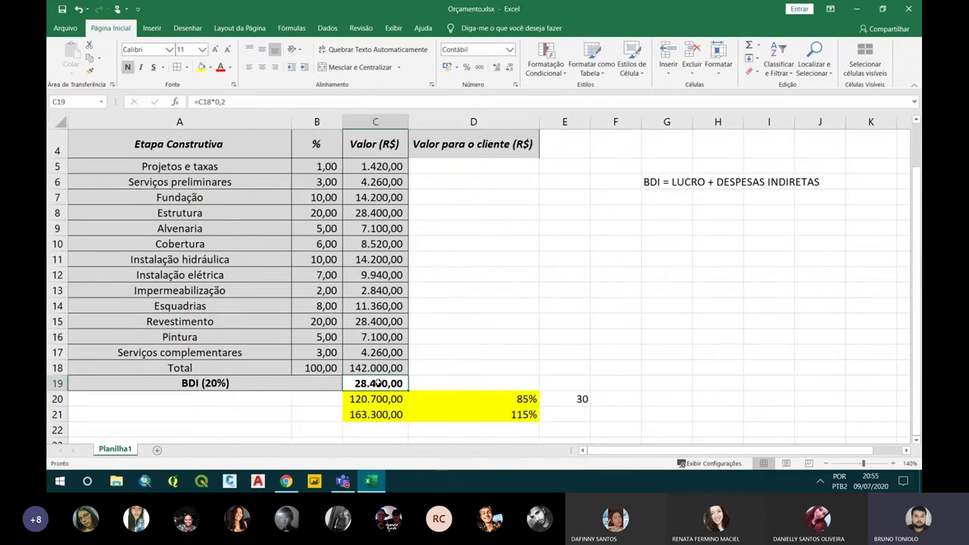
click(266, 184)
click(253, 168)
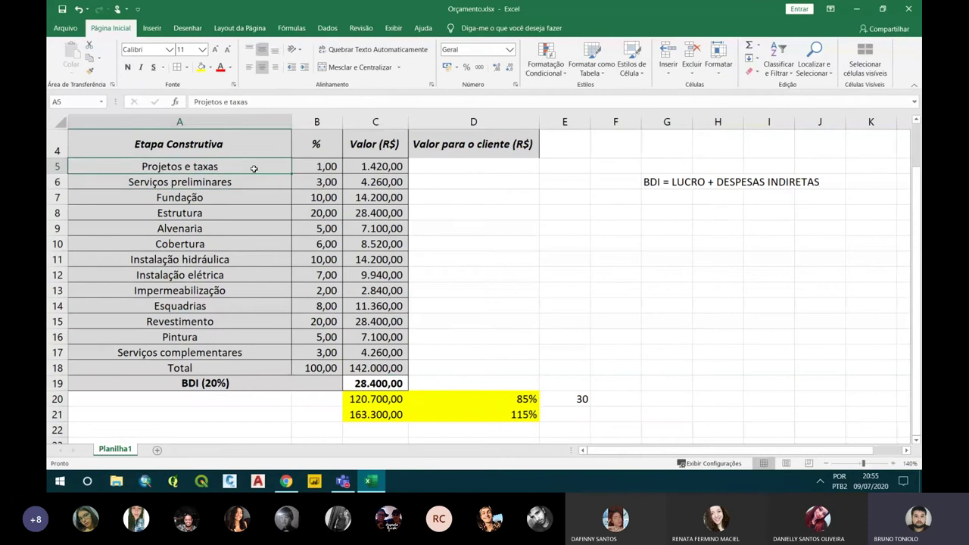
drag(254, 169, 253, 354)
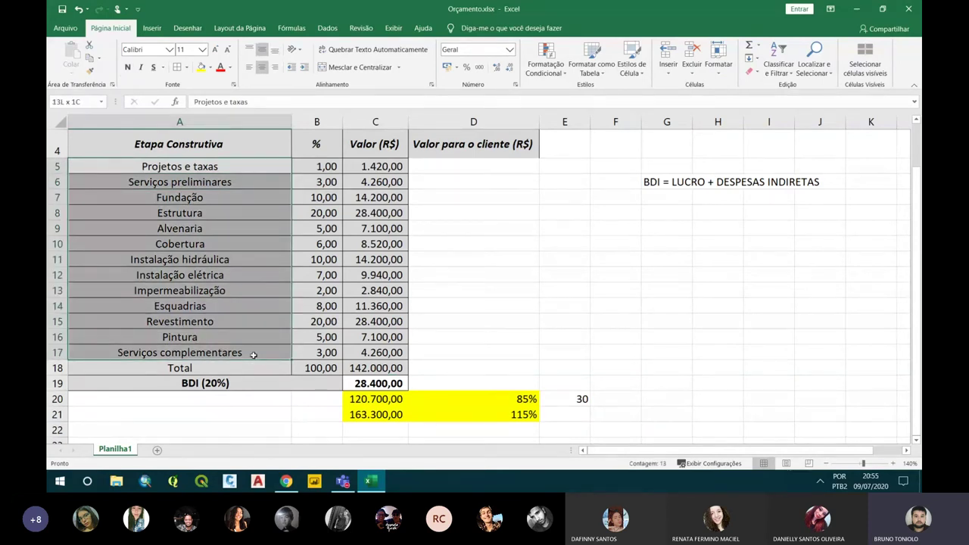
click(462, 164)
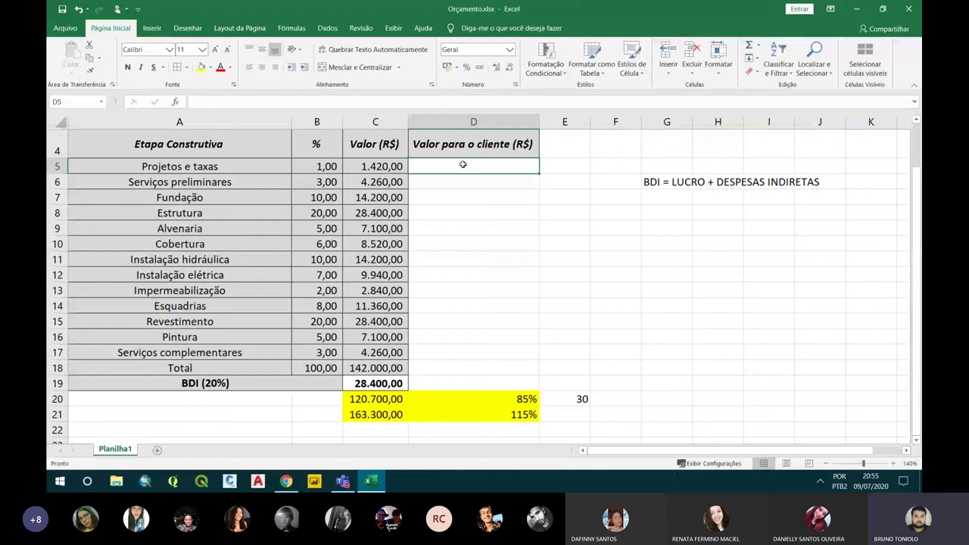
scroll(462, 164, down, 1)
click(473, 402)
text(=)
click(386, 324)
text(/)
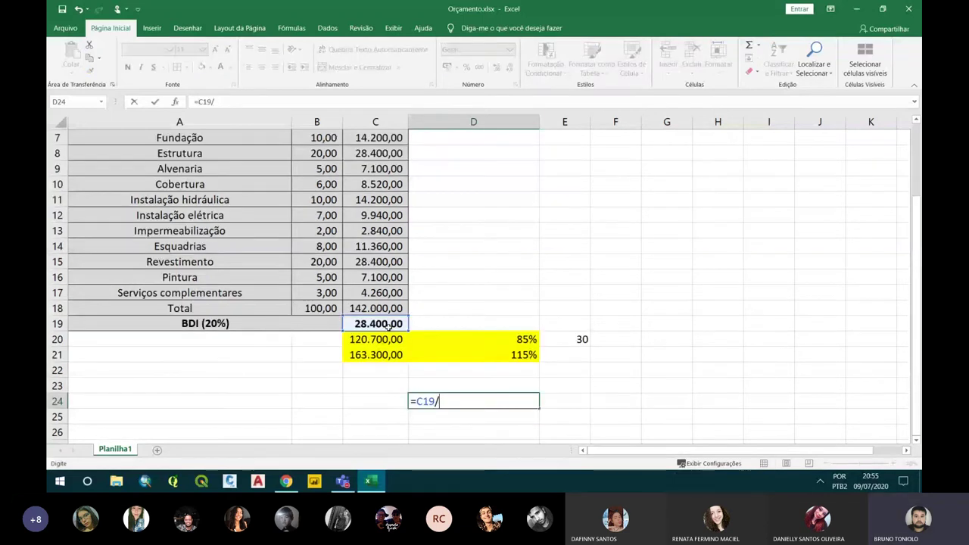
text(13)
key(Return)
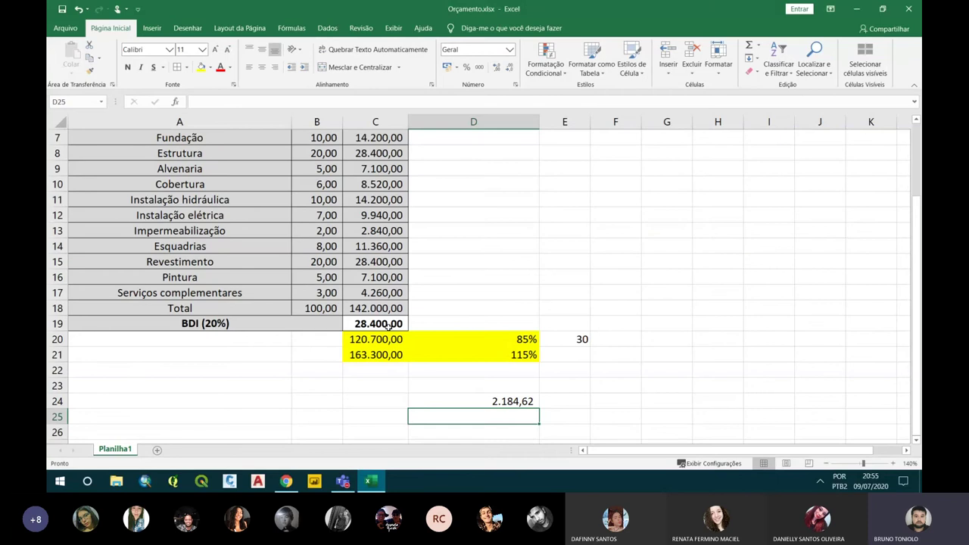
- Enter =C5+D24 in cell D5 for the Projetos e taxas client value and fill the formula down to D17
scroll(387, 324, up, 2)
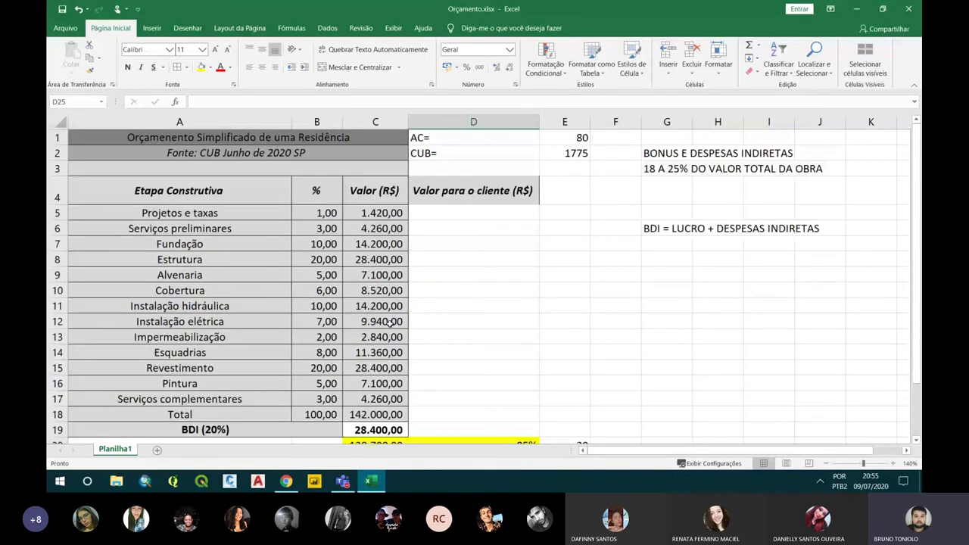
scroll(388, 324, down, 2)
scroll(450, 250, up, 2)
click(449, 216)
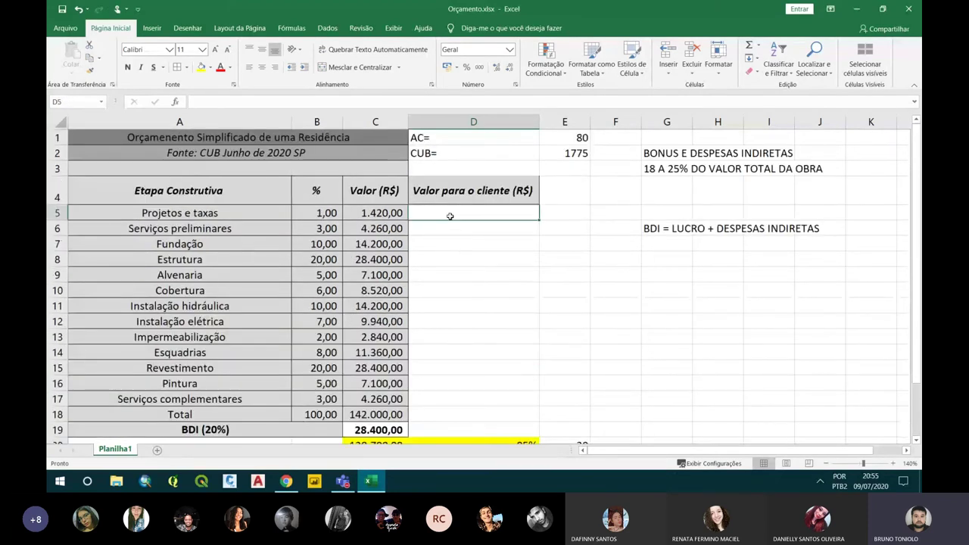
text(=)
click(395, 214)
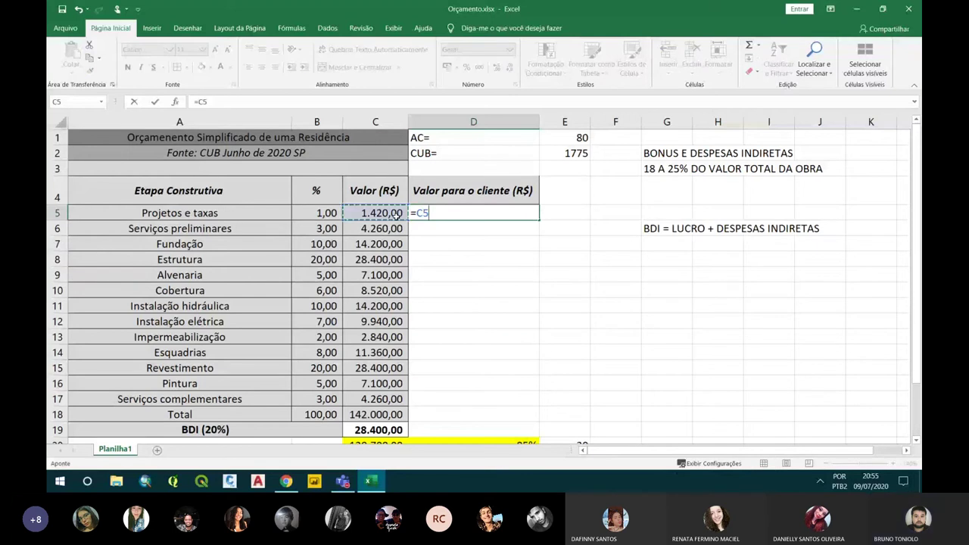
text(+)
scroll(469, 303, down, 2)
click(500, 337)
scroll(500, 354, up, 1)
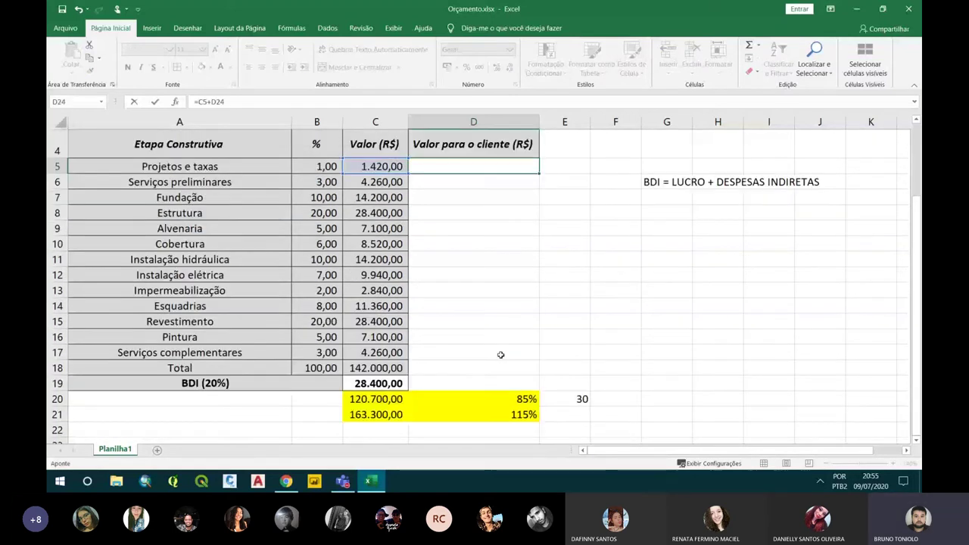
key(ctrl+Return)
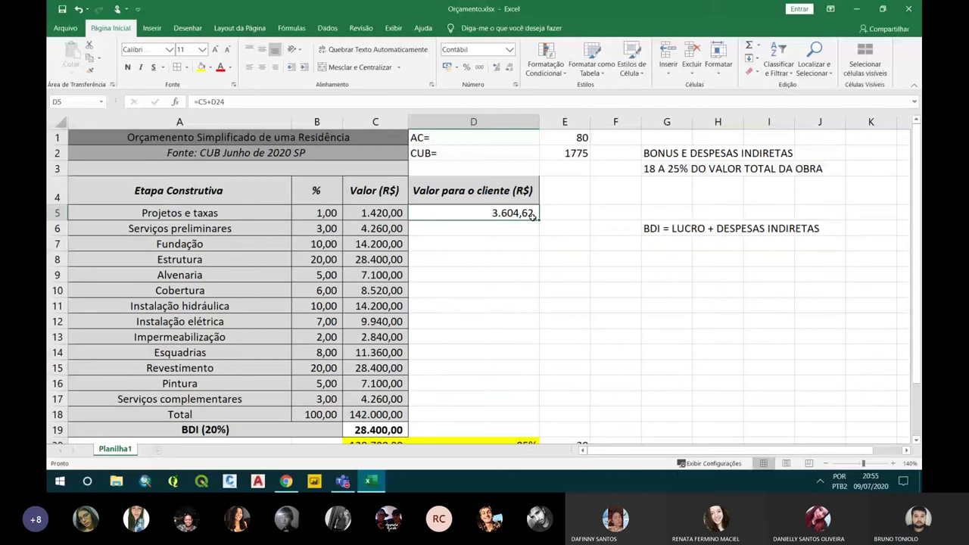
drag(537, 216, 522, 411)
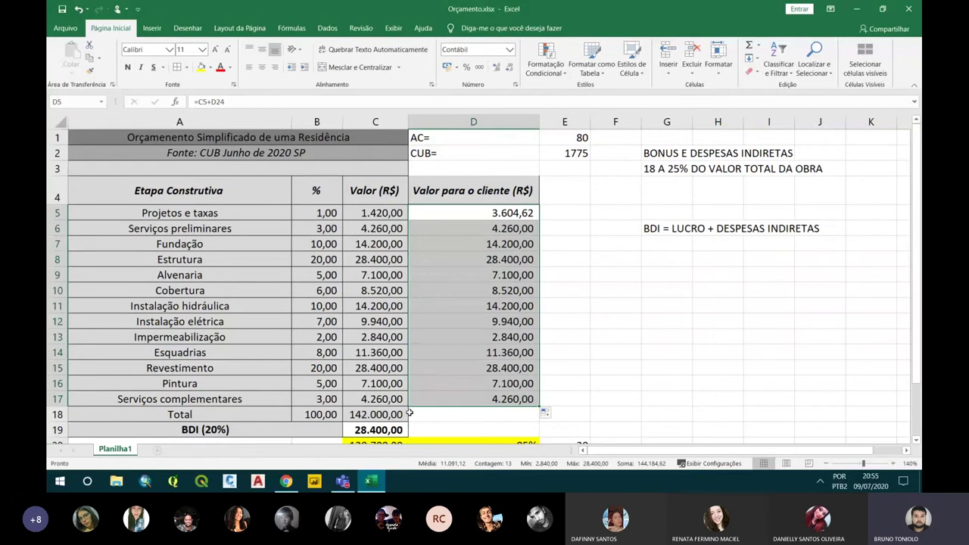
click(409, 412)
- Make the D24 reference absolute in D5, giving =C5+$D$24, and refill the formula down to D17
click(496, 212)
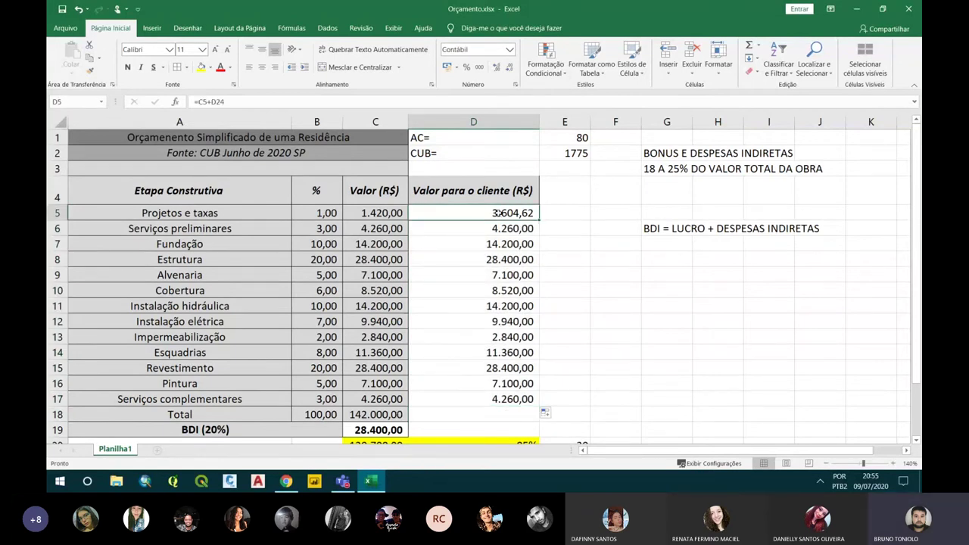
double_click(496, 212)
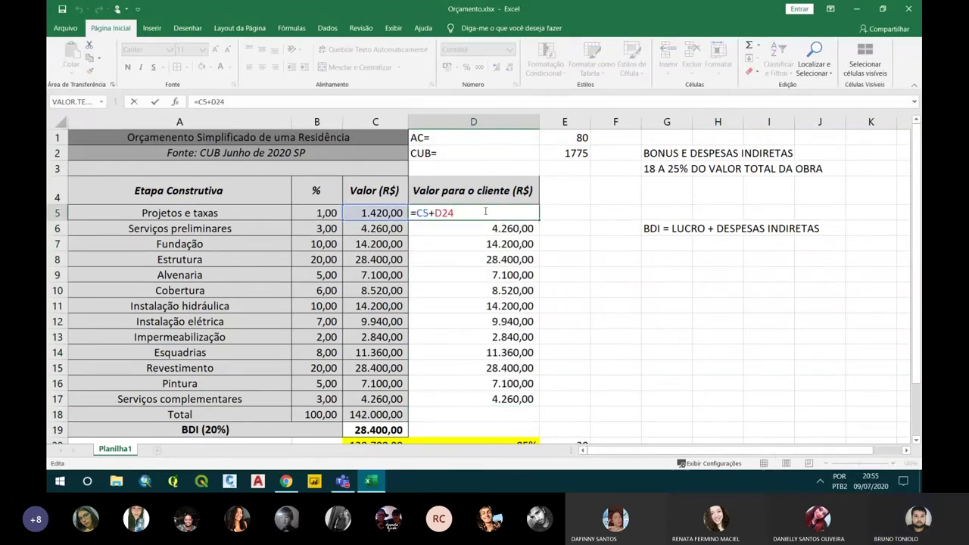
key(F4)
key(ctrl+Return)
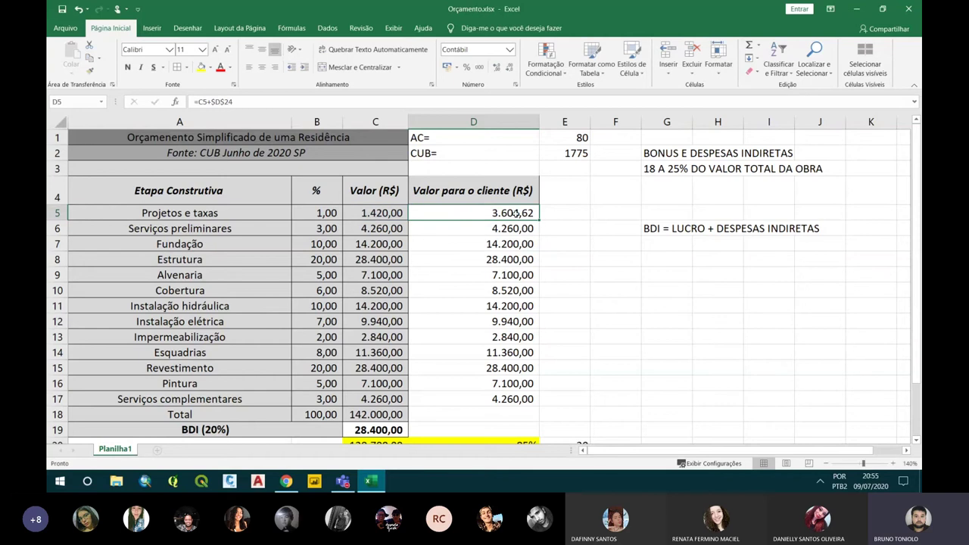
drag(539, 220, 540, 361)
drag(537, 405, 538, 406)
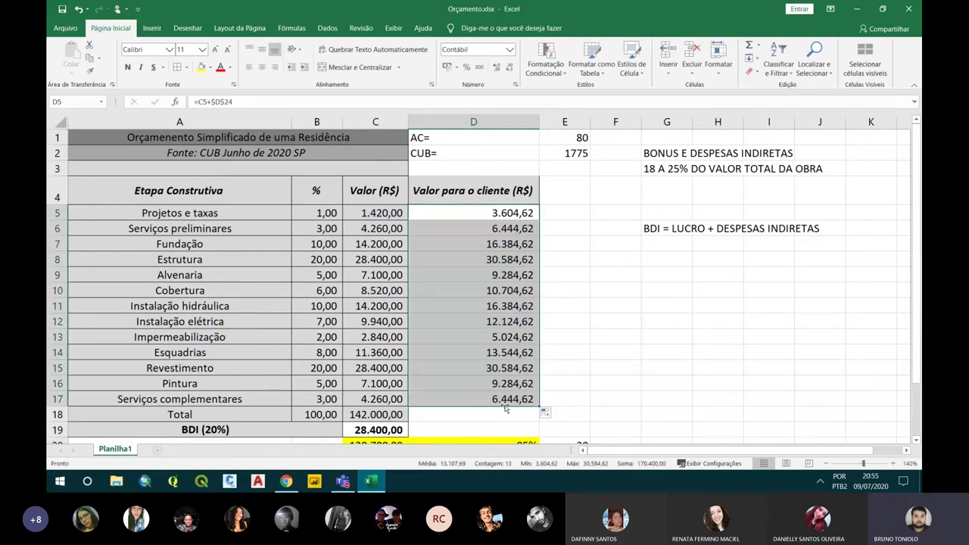
- Copy the Total cell C18 across to D18 and check the formulas in D17 and D18
click(503, 408)
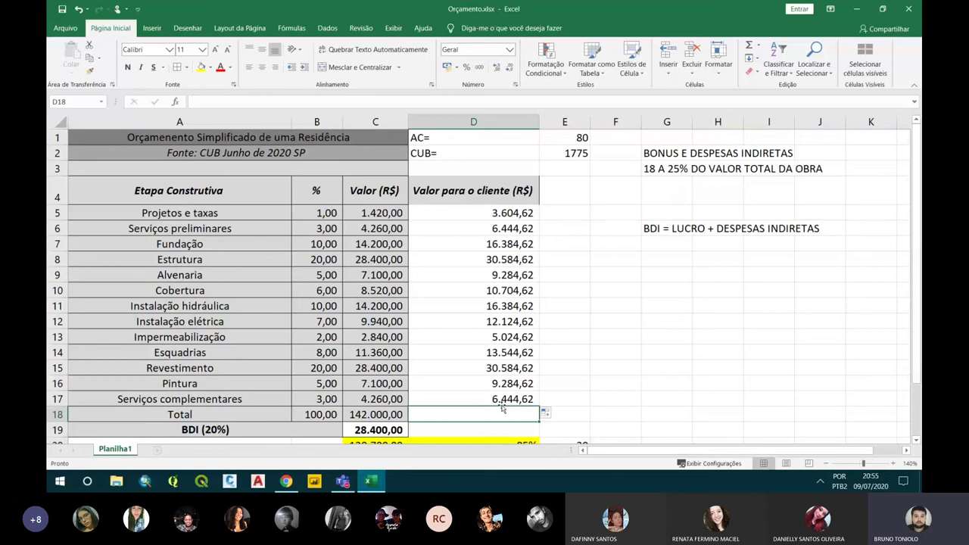
click(384, 409)
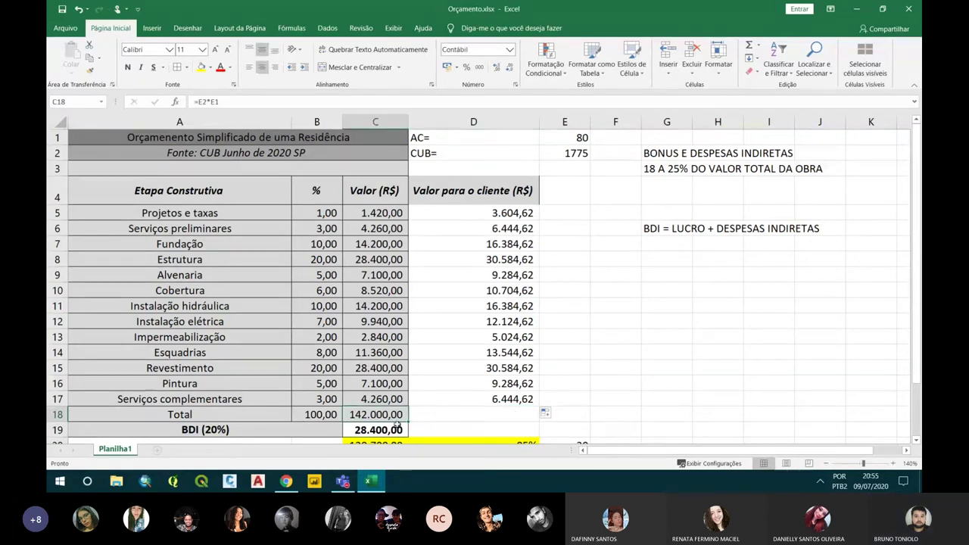
drag(409, 423, 485, 415)
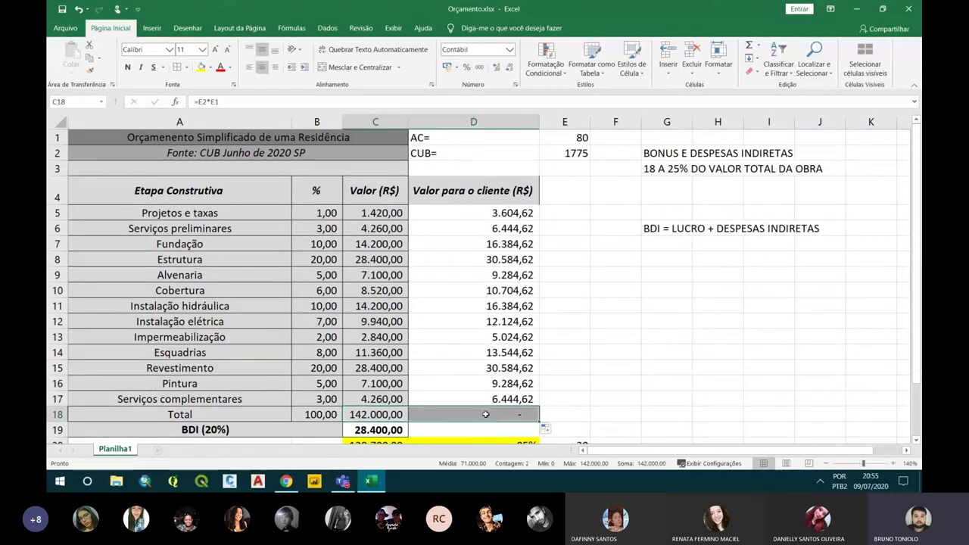
click(485, 414)
click(494, 399)
double_click(493, 399)
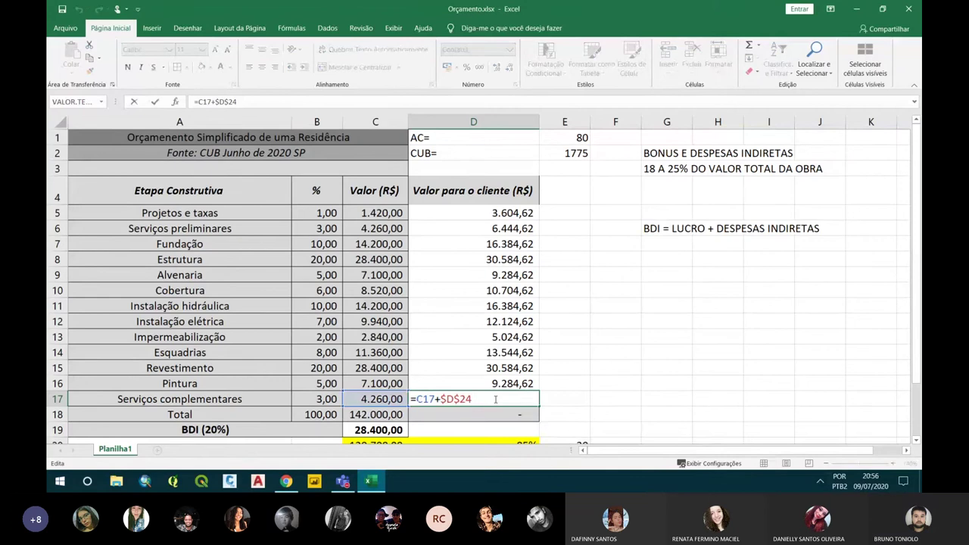
key(Escape)
click(494, 414)
double_click(494, 414)
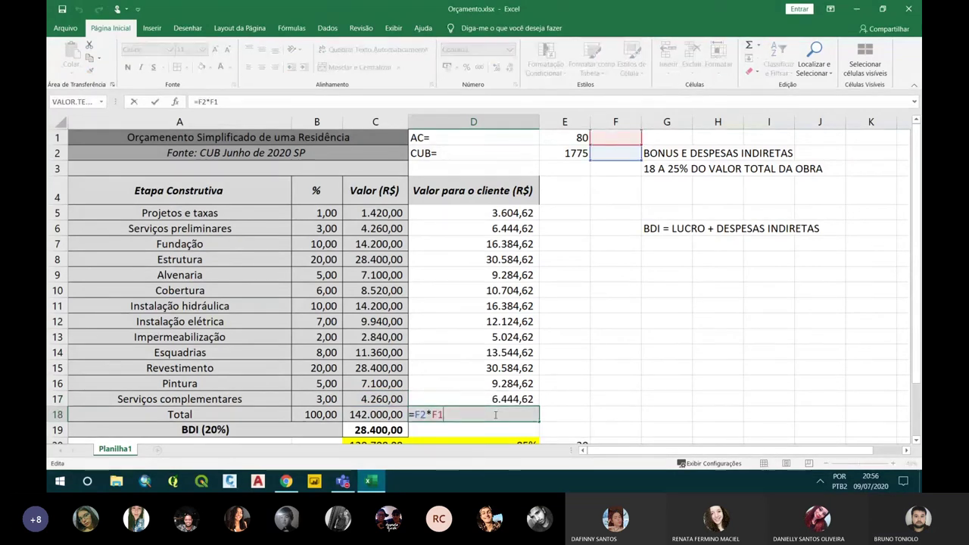
key(Escape)
- Replace the formula in Total cell D18 with =SOMA(D5:D17) to add up the client values
text(=sp,a)
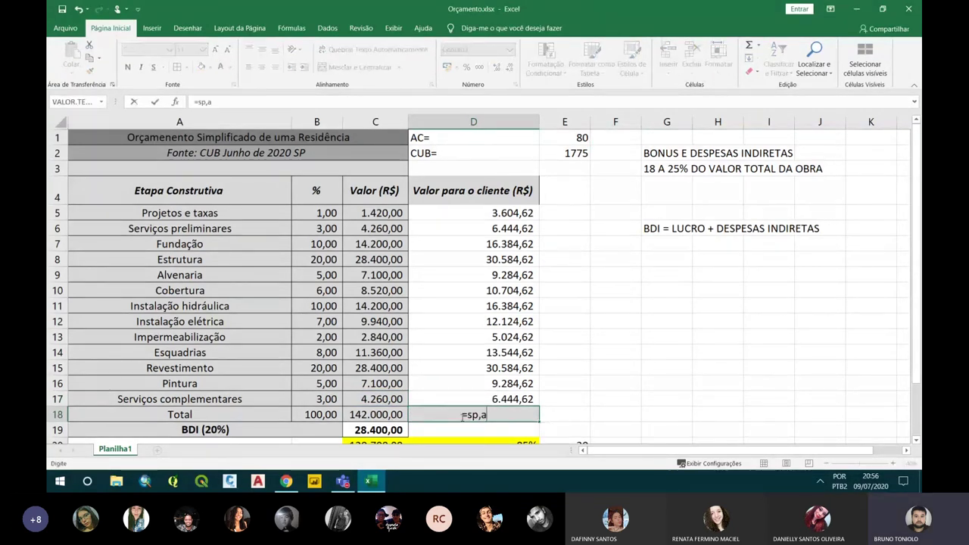
key(BackSpace)
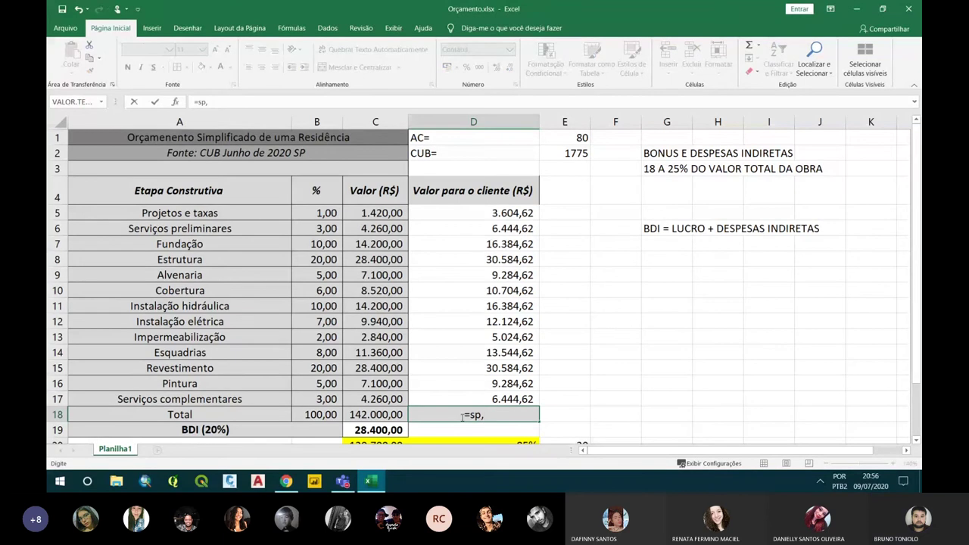
key(BackSpace)
key(BackSpace)
text(oma()
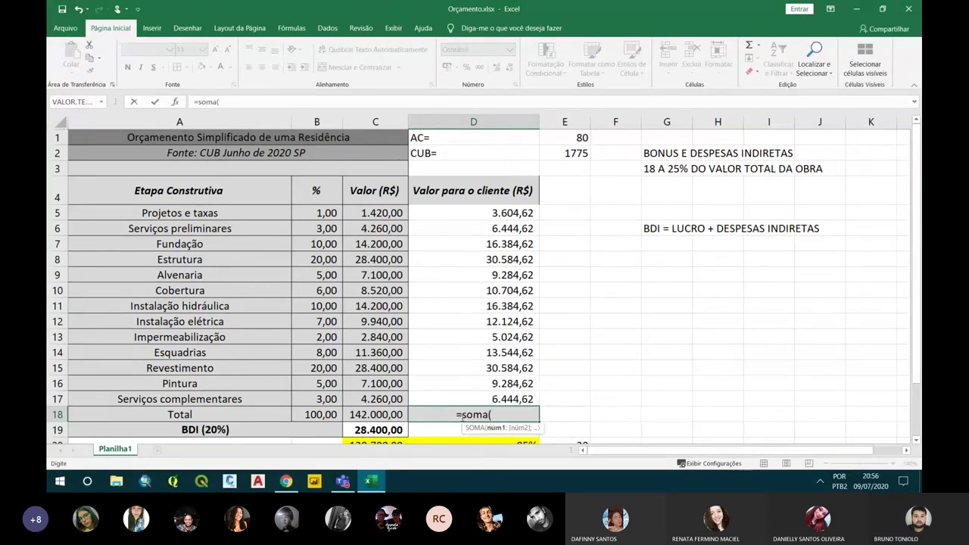
drag(479, 215, 486, 399)
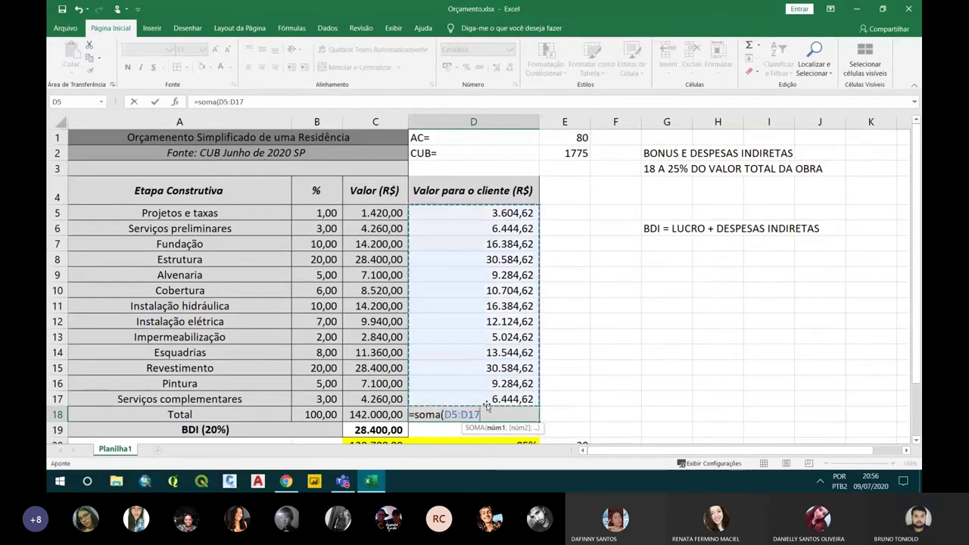
key(Return)
click(486, 410)
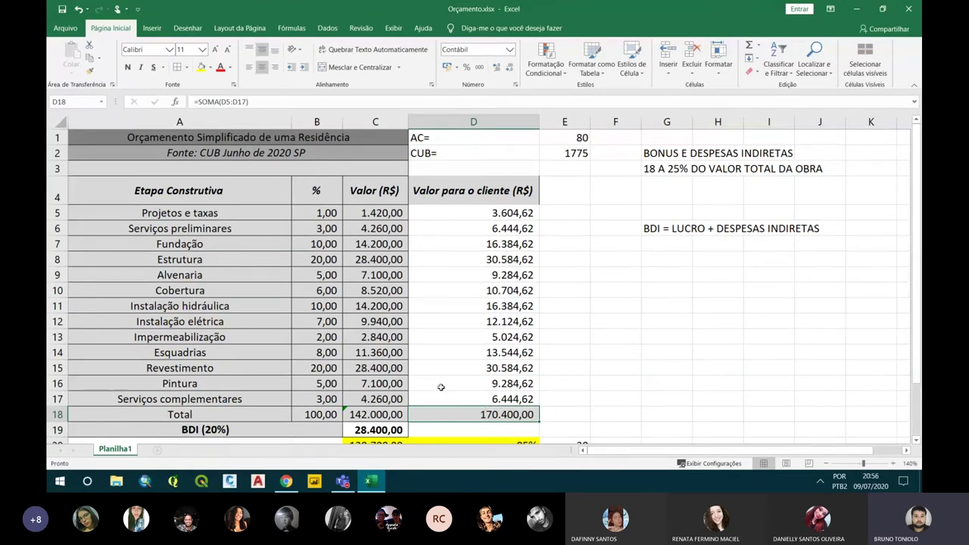
- Compare the Total cells C18 and D18 and their formulas with the BDI (20%) amount in C19
scroll(441, 387, down, 1)
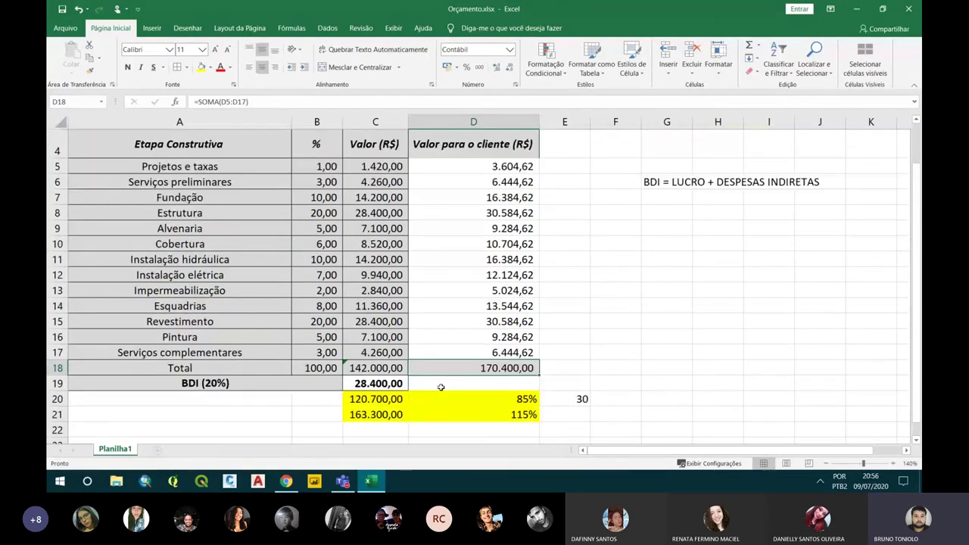
scroll(440, 387, up, 1)
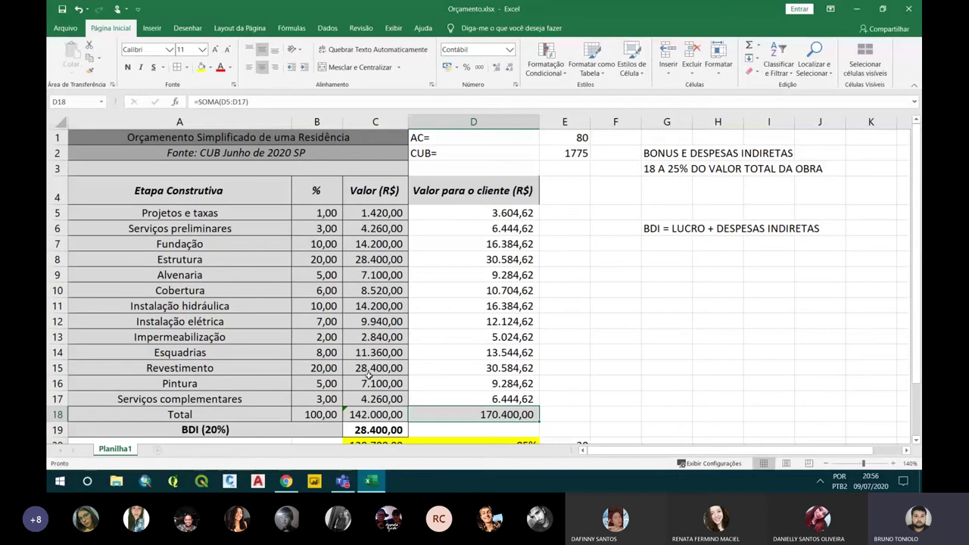
click(366, 412)
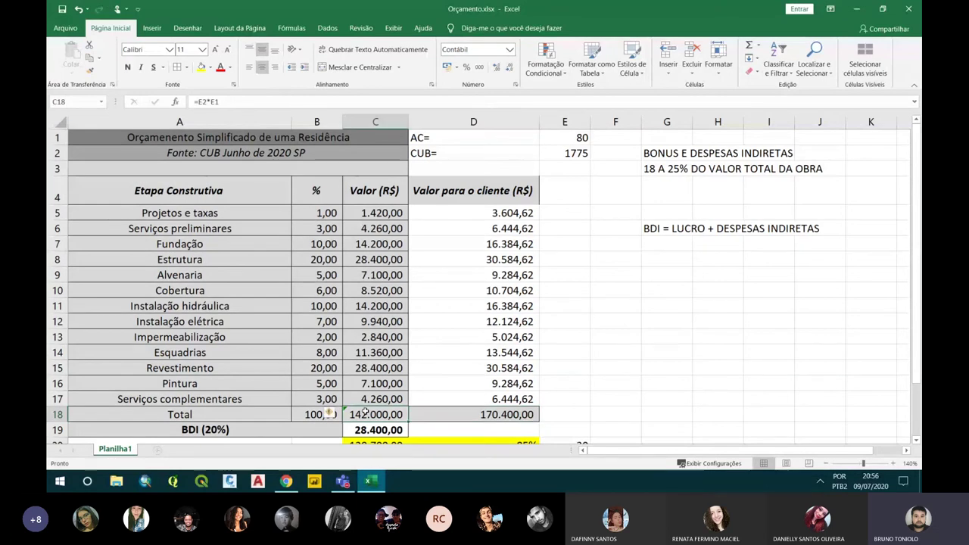
click(488, 412)
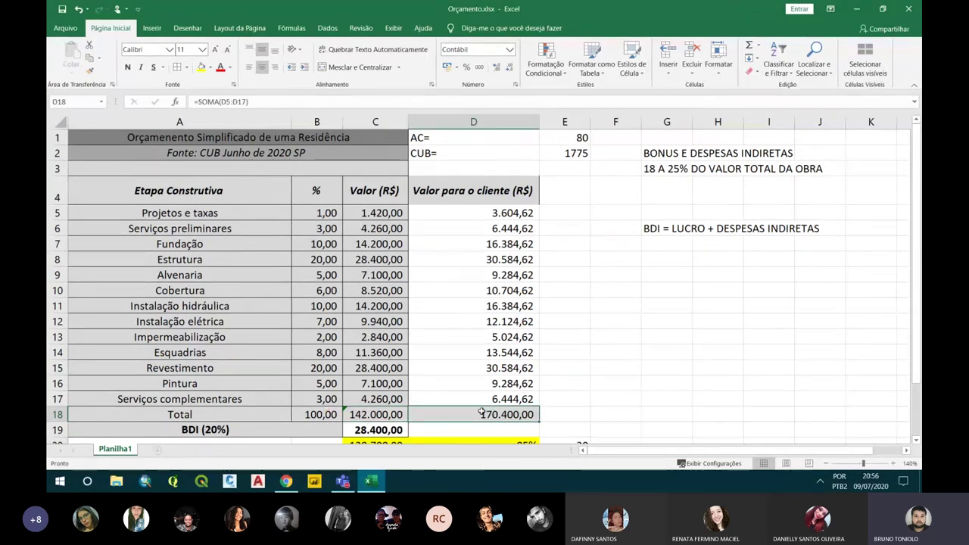
scroll(398, 412, down, 1)
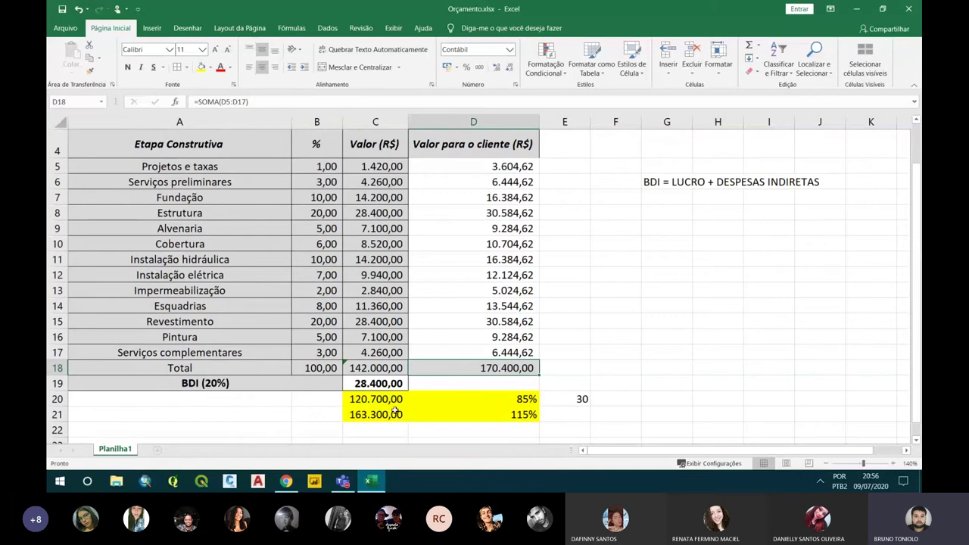
click(385, 386)
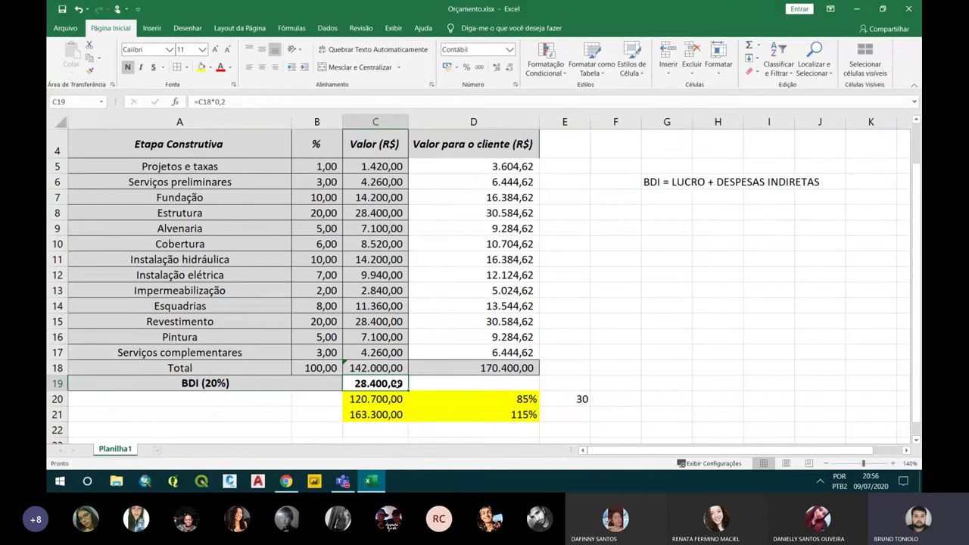
scroll(398, 384, up, 1)
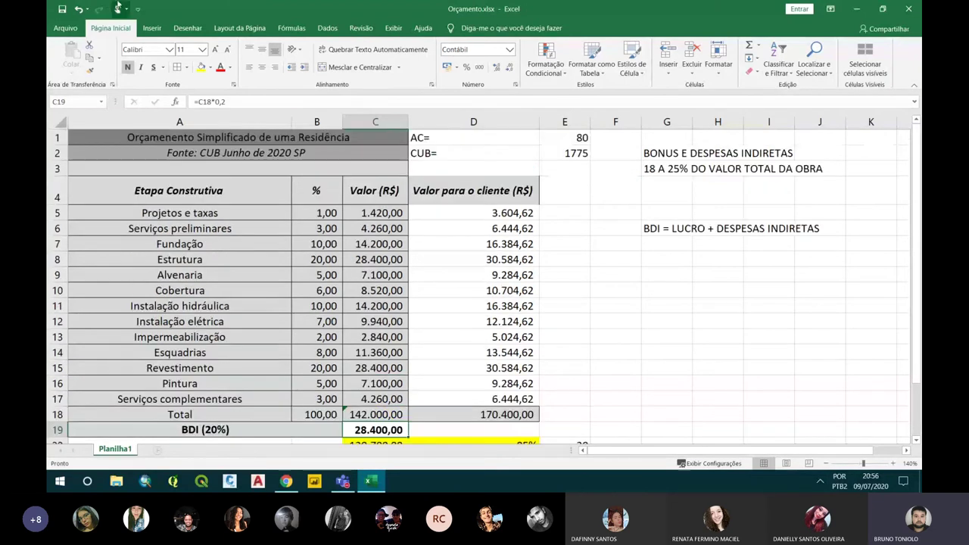
- Close the workbook and, in the Teams meeting chat, attach Orçamento.xlsx from the Downloads folder to a reply and try to send it
click(908, 11)
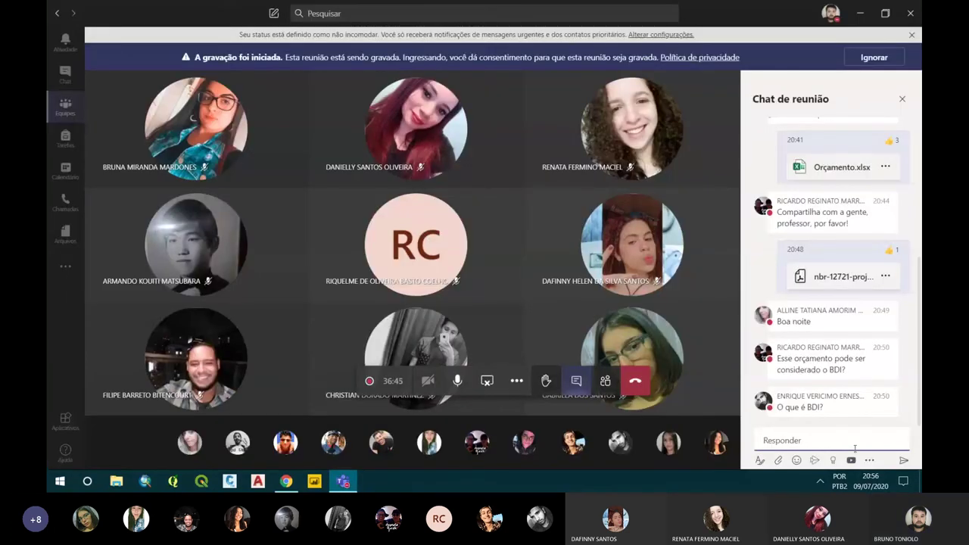
click(777, 459)
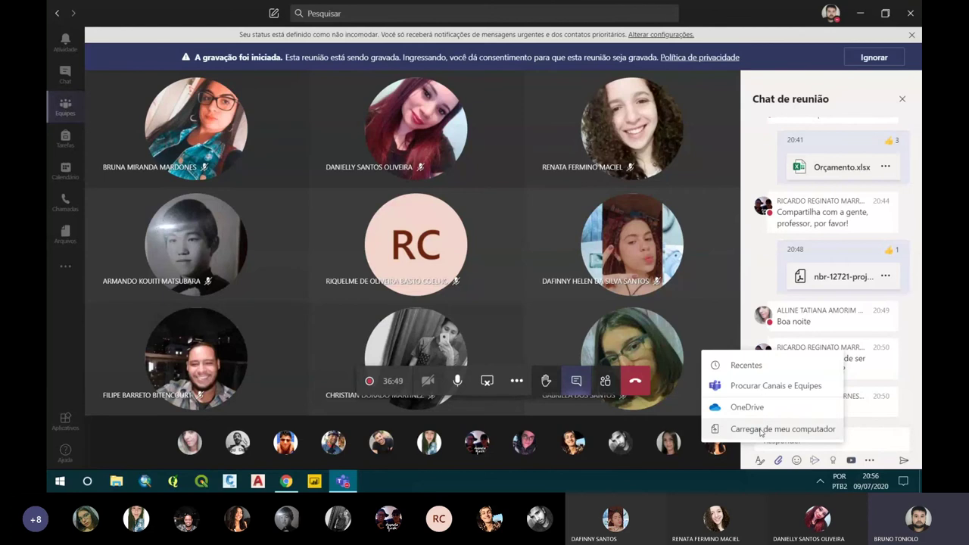
click(761, 429)
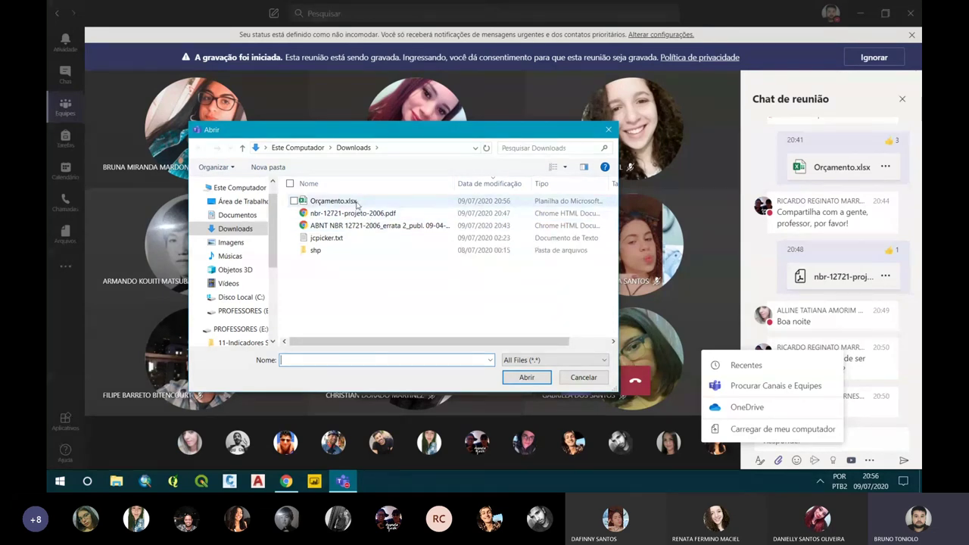
double_click(356, 203)
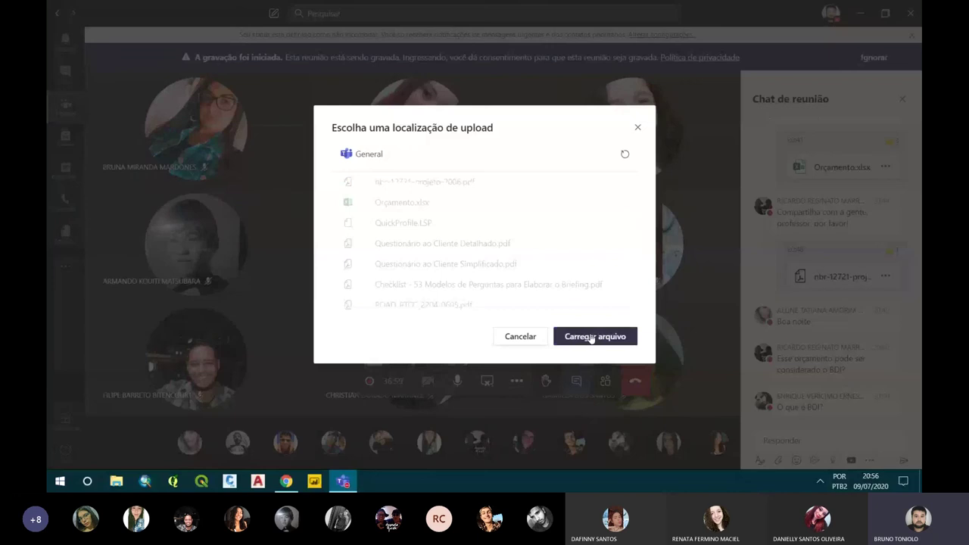
click(590, 338)
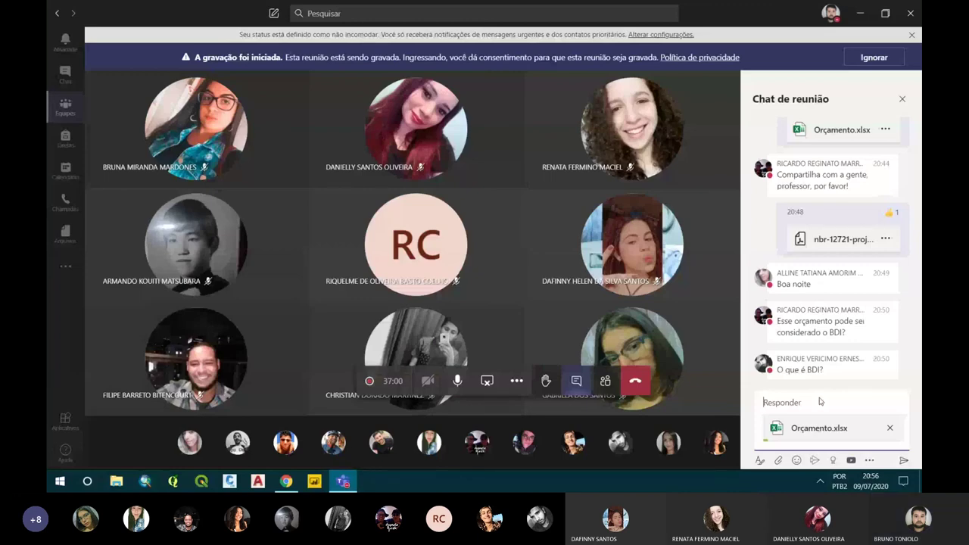
key(Return)
click(903, 460)
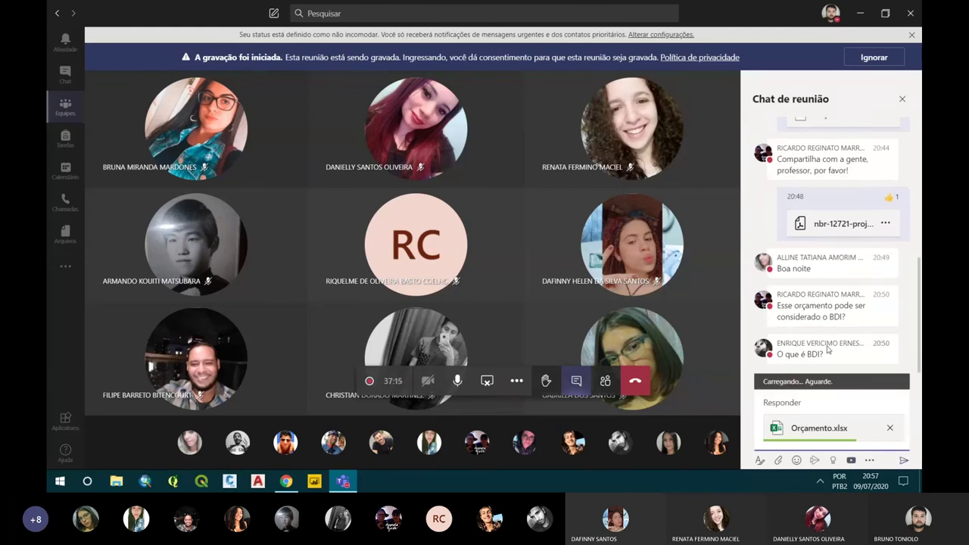
scroll(827, 349, up, 1)
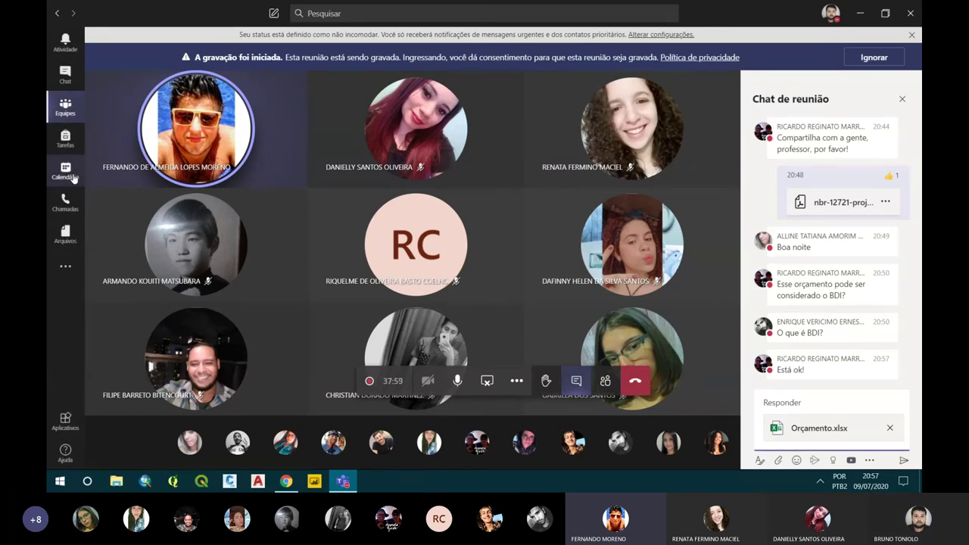
- Switch to Chrome and show the monttante article on the difference between desonerado and não desonerado prices
click(286, 481)
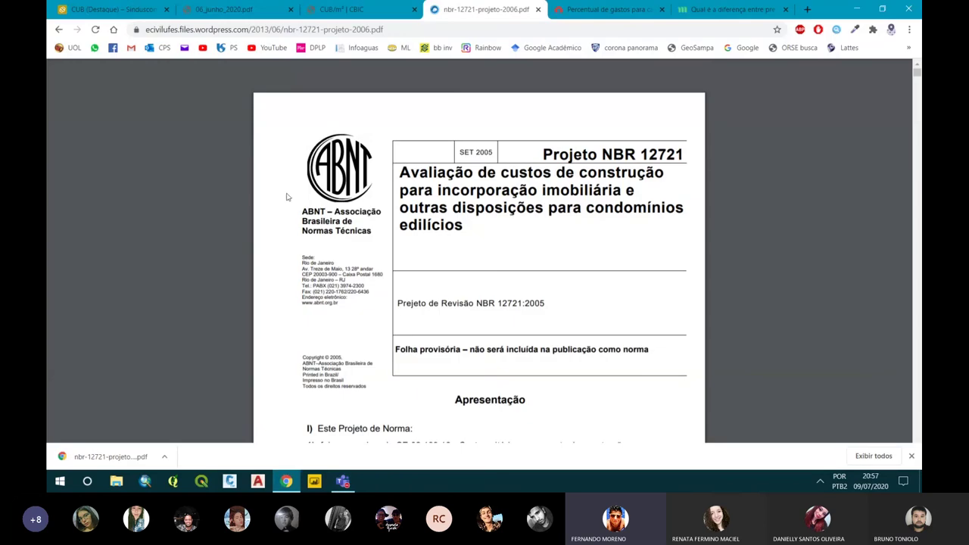
click(719, 10)
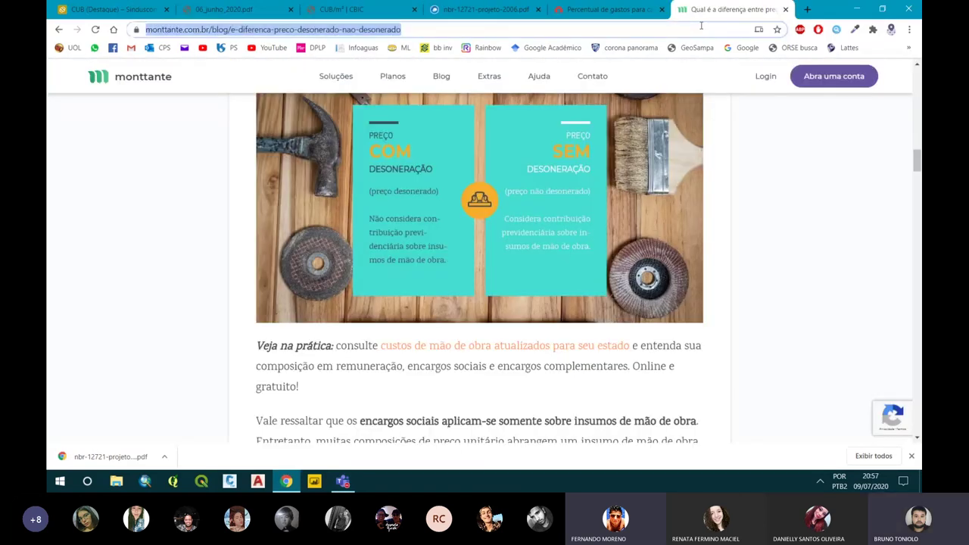